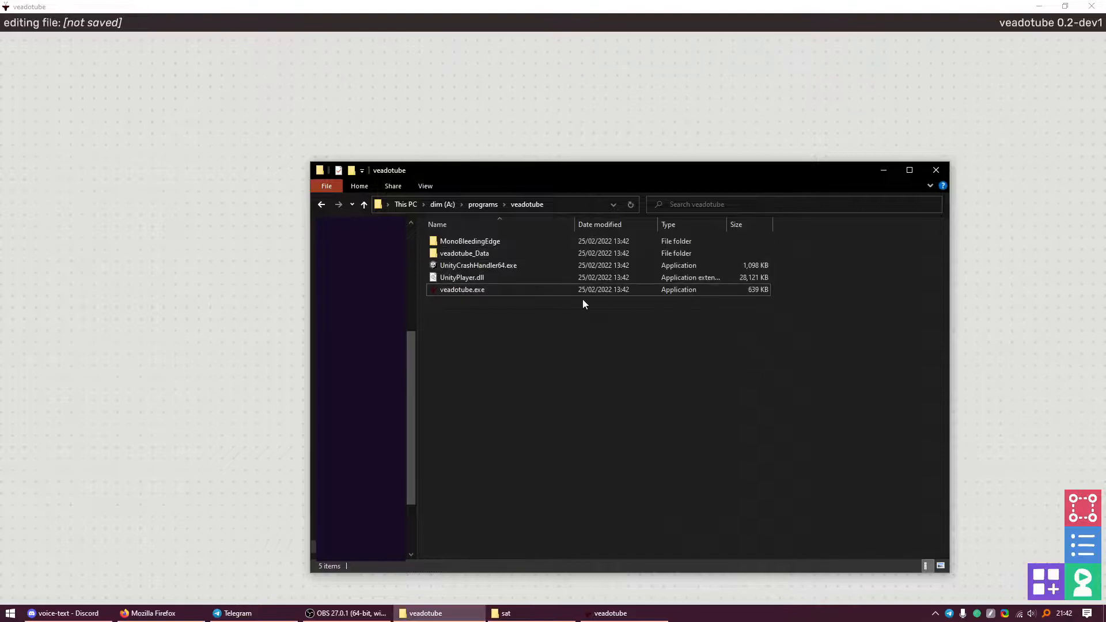
Select files in the veadotube folder, then bring the empty veadotube editor in front of Explorer
click(552, 292)
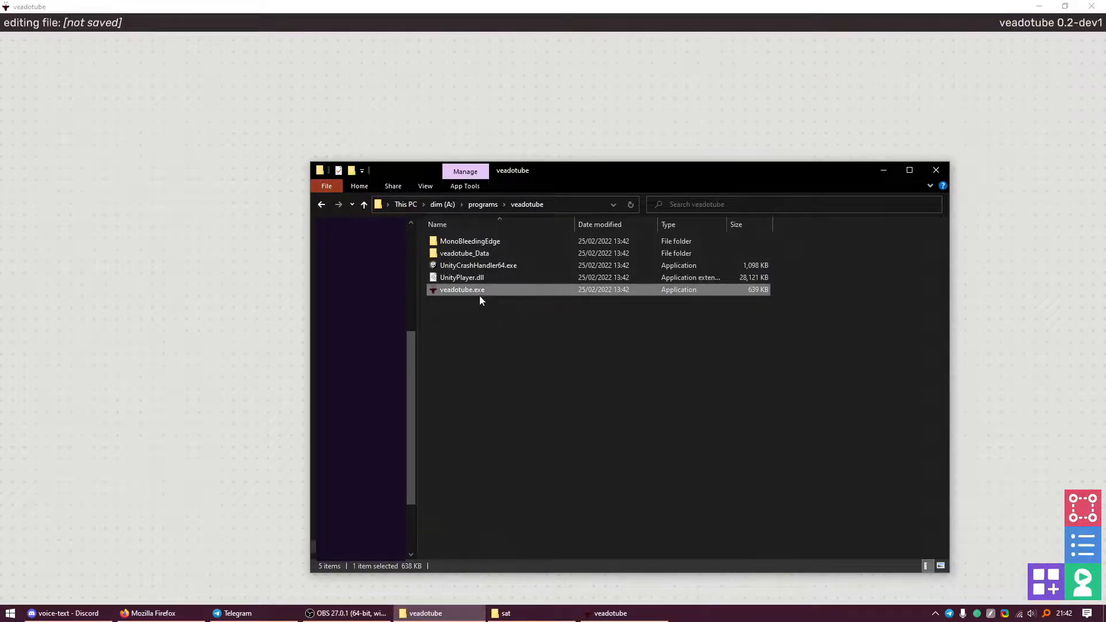
click(480, 267)
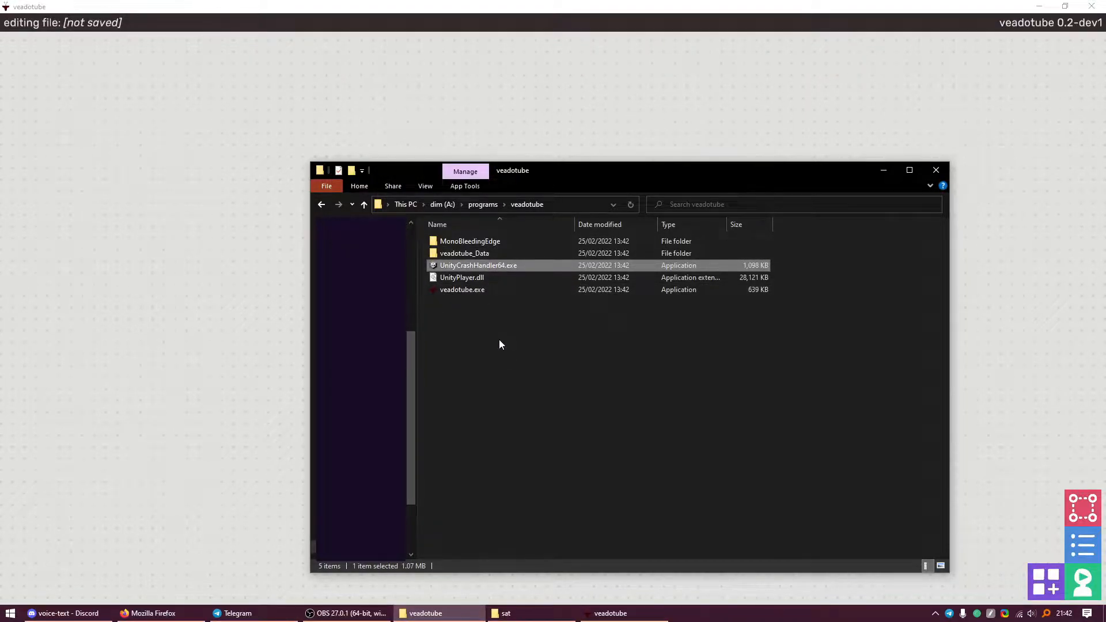
click(499, 122)
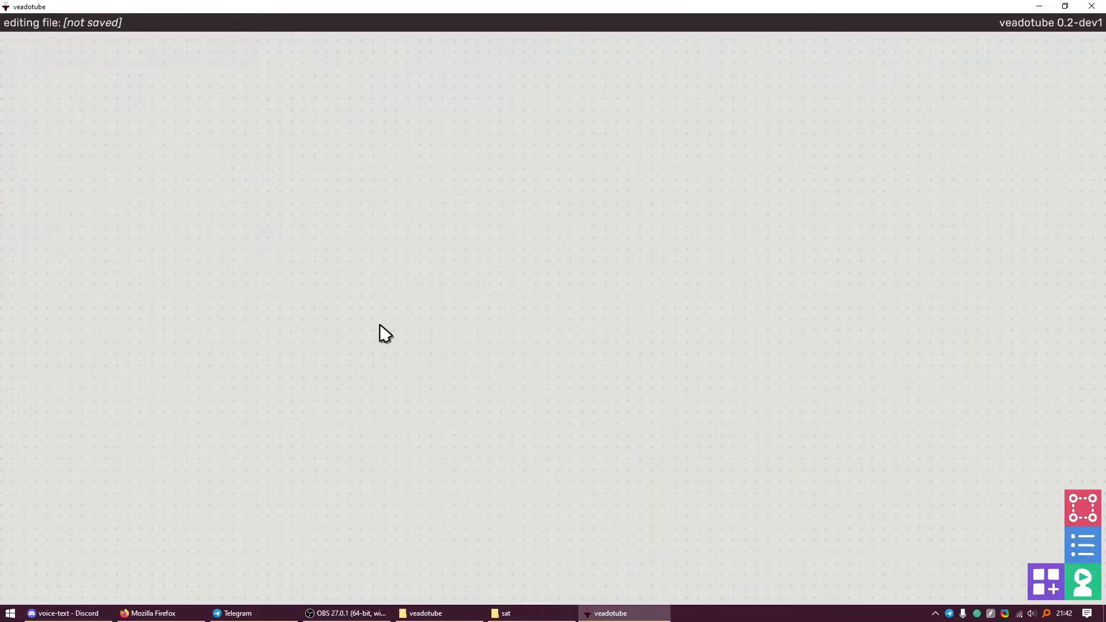
Open the item properties panel, move it left, then collapse it back into the dock
mouse_move(1075, 502)
mouse_down()
mouse_move(952, 149)
mouse_move(1087, 442)
mouse_move(1081, 513)
mouse_up()
click(1081, 512)
drag(841, 95, 759, 106)
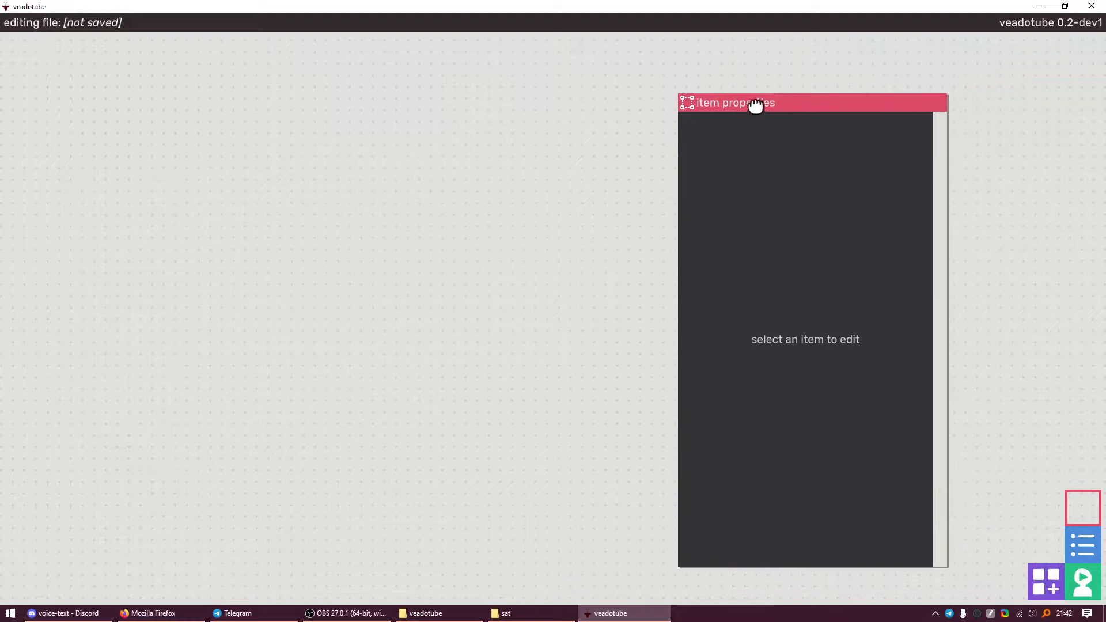
click(694, 105)
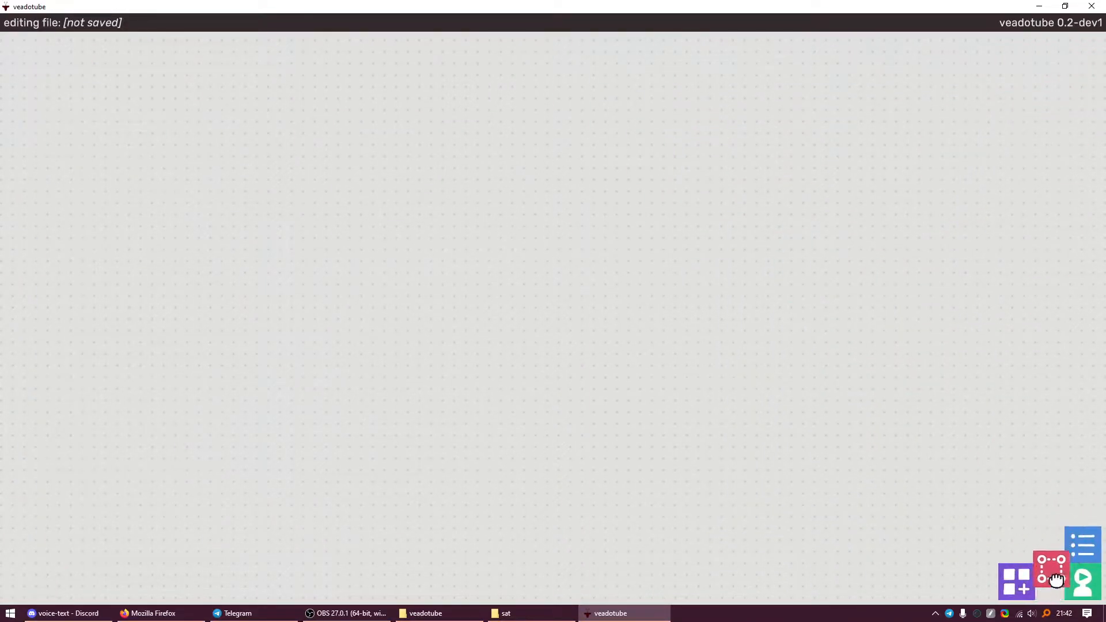
Open the imported assets panel, shrink it and move it higher up
mouse_move(1065, 589)
mouse_down()
mouse_move(1069, 559)
mouse_move(1095, 588)
mouse_move(1054, 590)
mouse_up()
click(1056, 594)
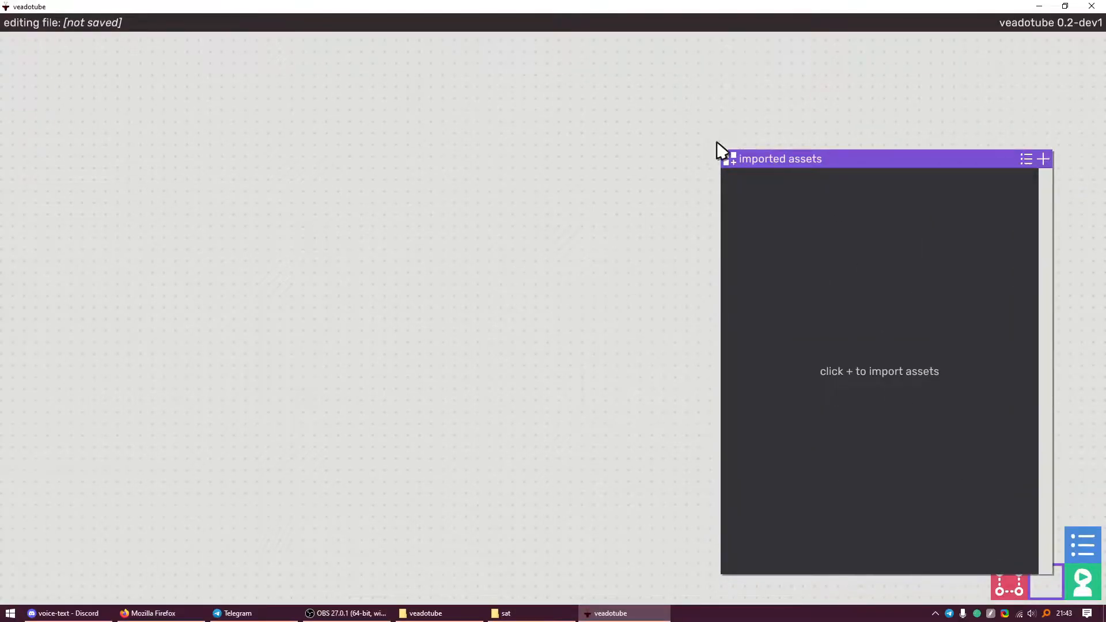
drag(718, 148, 772, 242)
drag(889, 256, 859, 98)
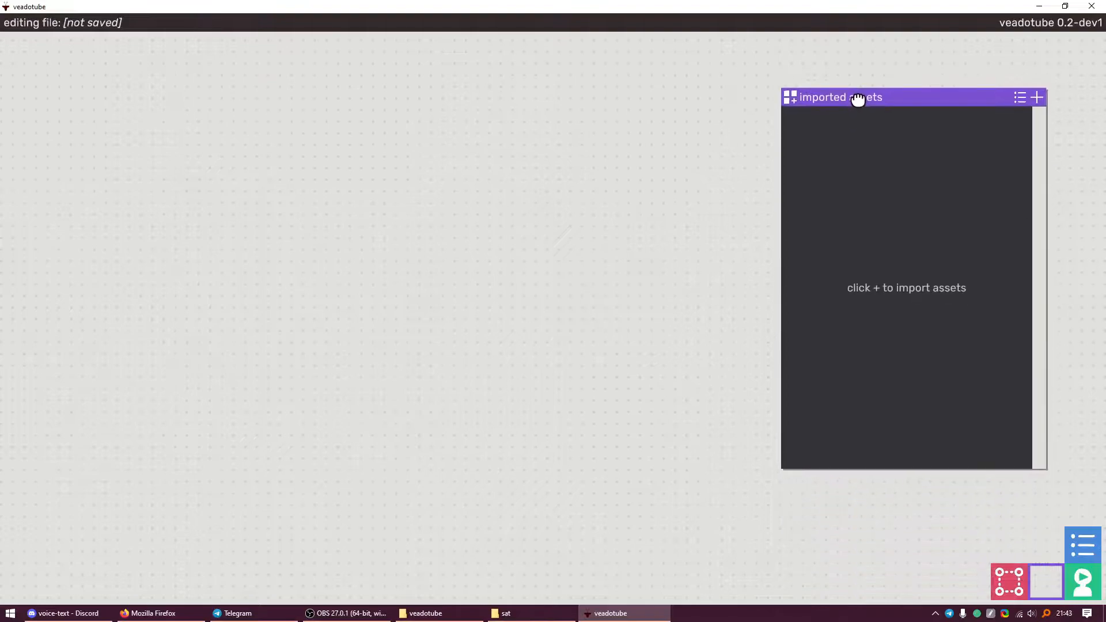
Drag the item list panel out on the left and reopen item properties
drag(1083, 544, 123, 384)
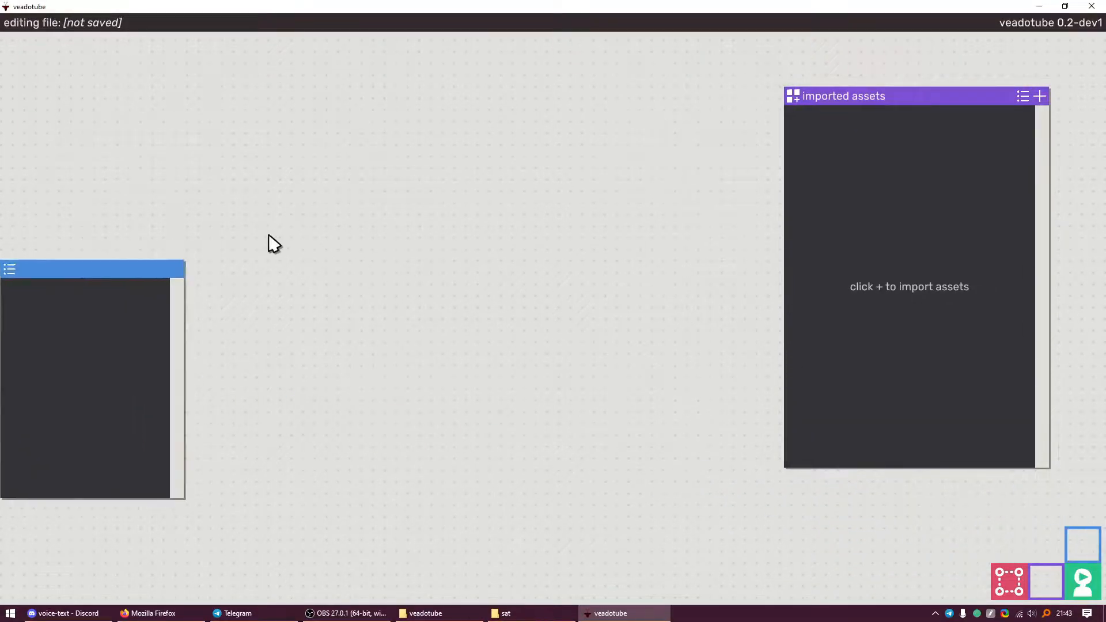
drag(129, 271, 155, 289)
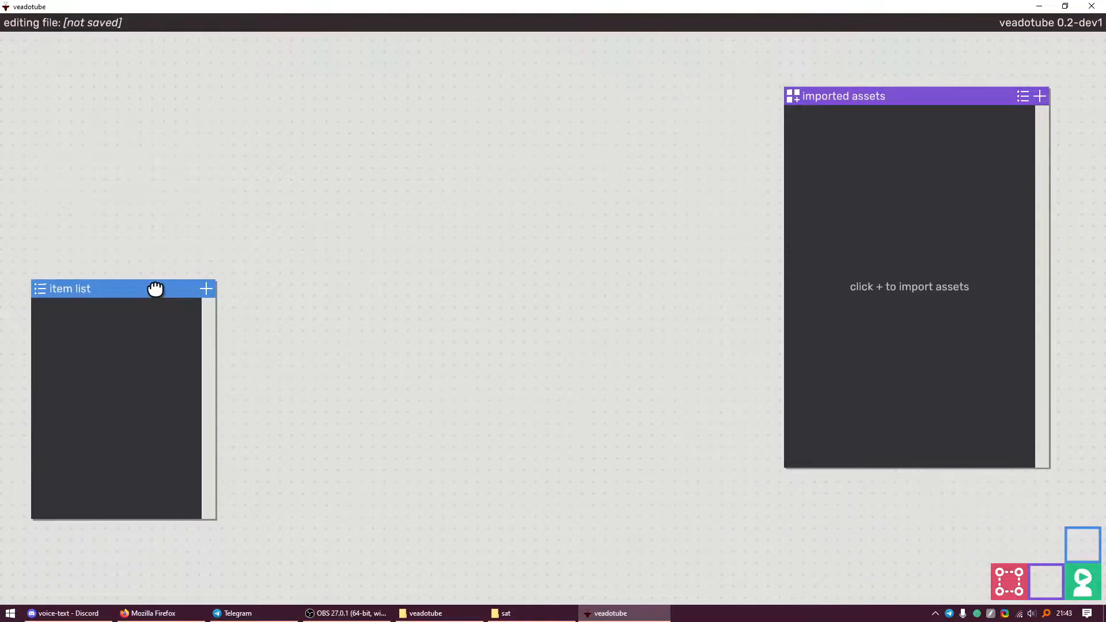
click(1017, 579)
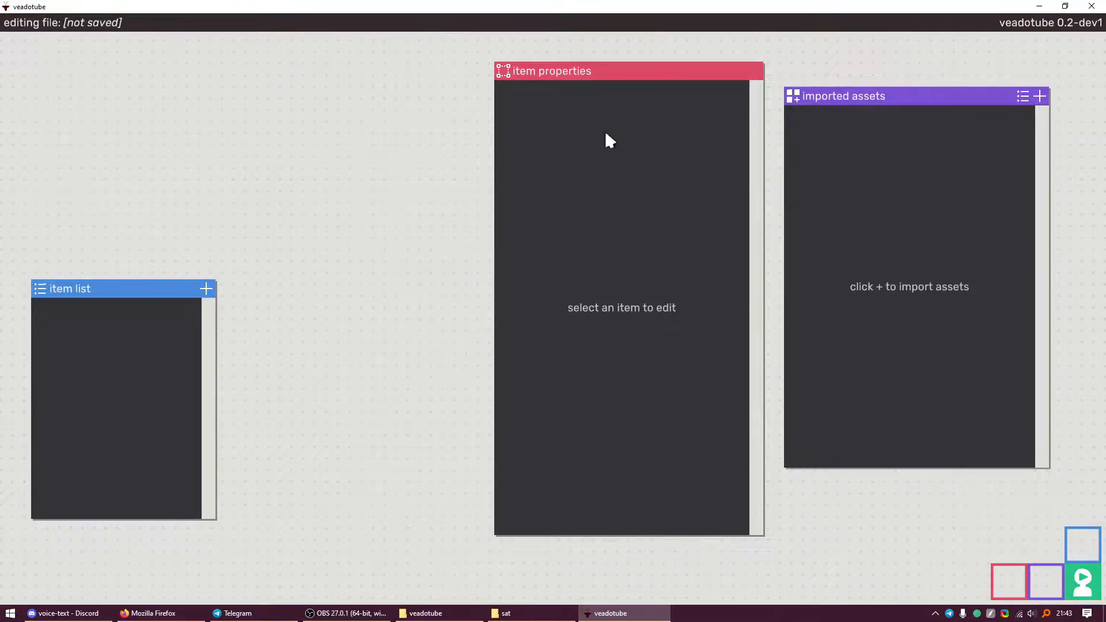
Shrink the live preview into the top-left and import schmump.png as an asset
click(1073, 570)
drag(23, 45, 91, 42)
click(1039, 96)
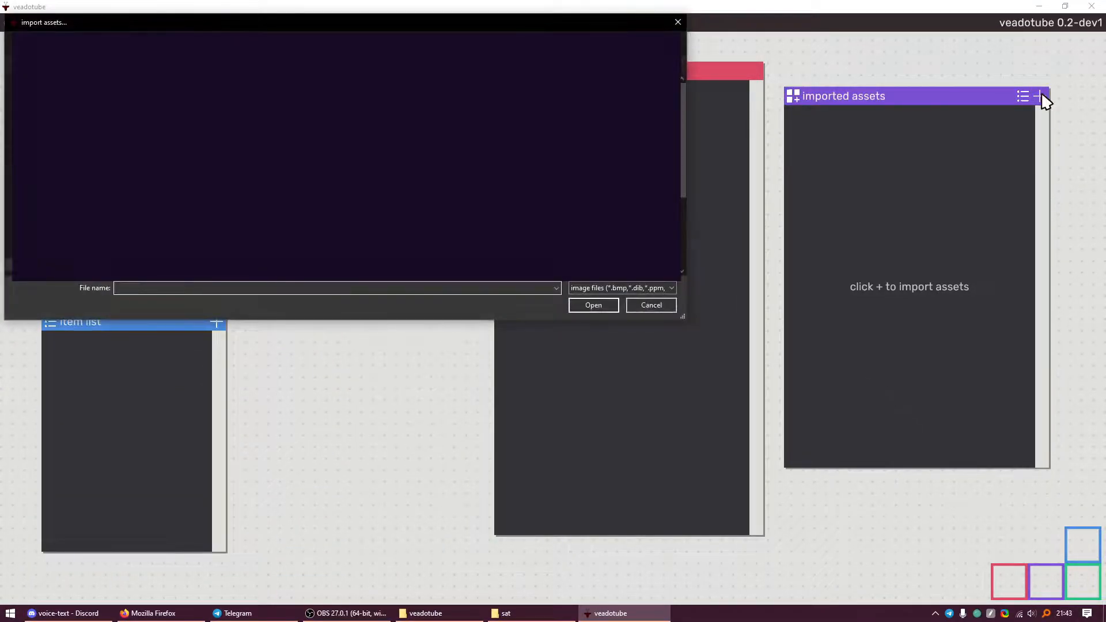
key(Return)
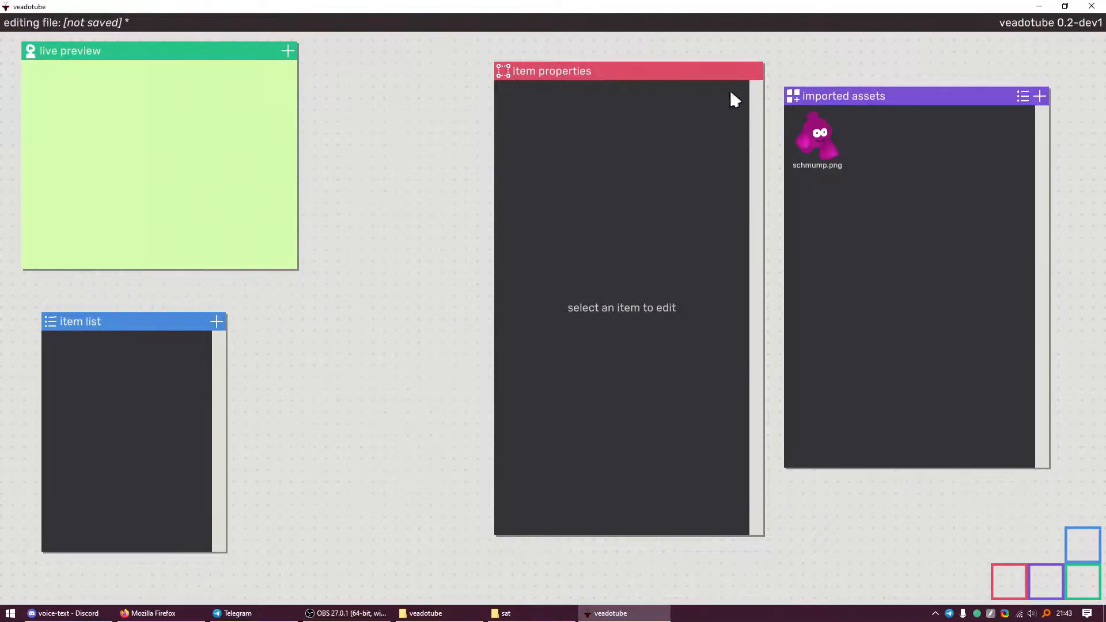
Cancel a second import and toggle imported assets between list and thumbnail views
click(1040, 98)
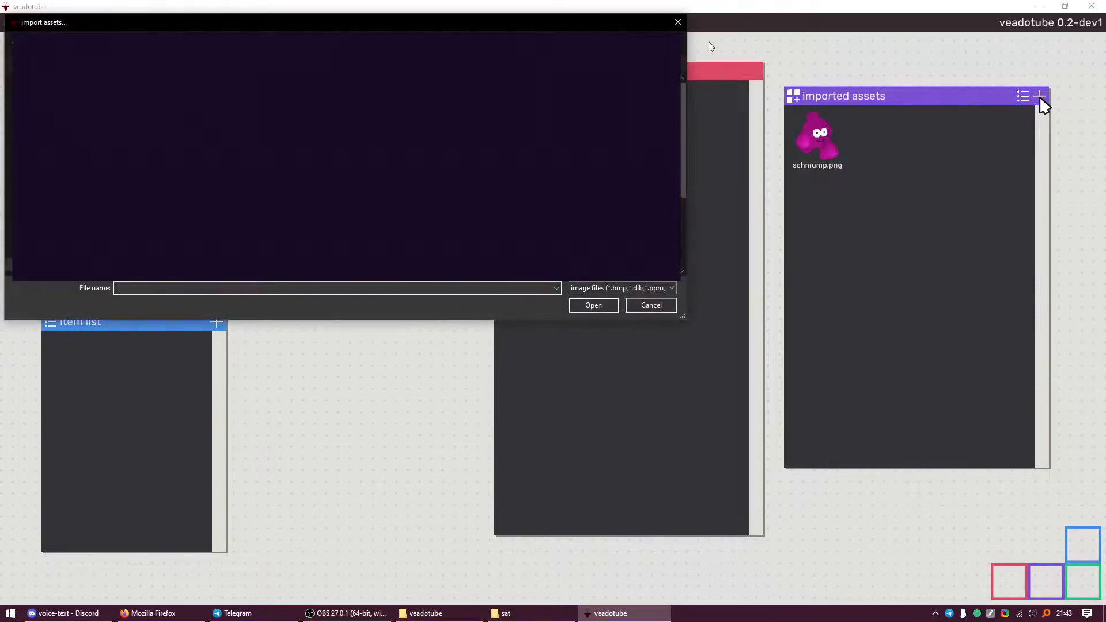
click(678, 23)
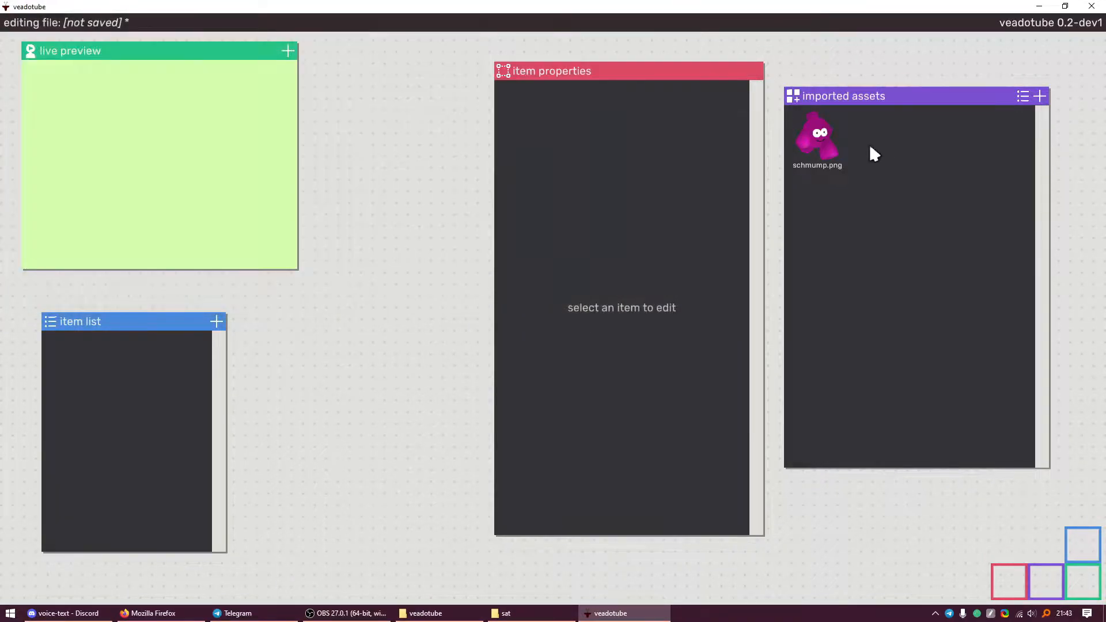
click(1023, 96)
click(1023, 97)
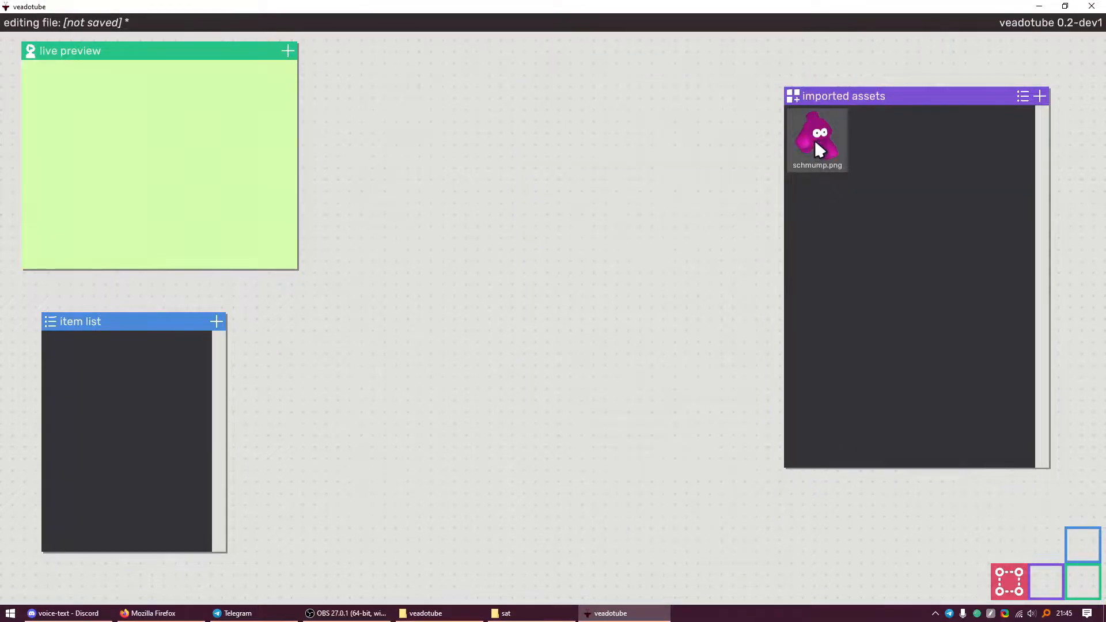
Place schmump.png on the canvas and enlarge it about fourfold
drag(818, 142, 614, 246)
drag(516, 321, 520, 344)
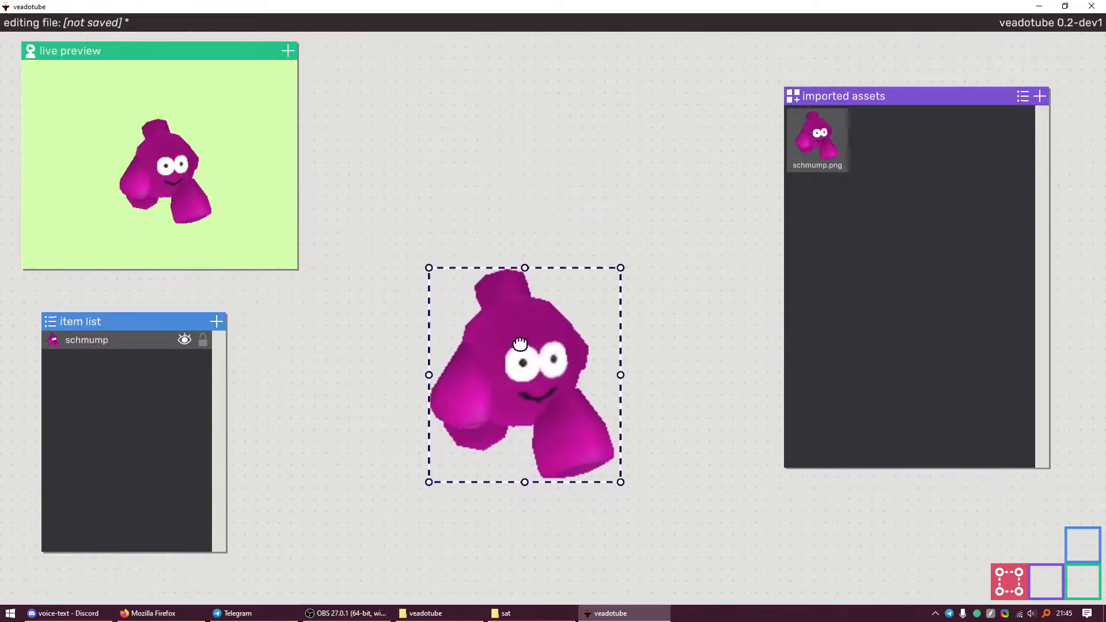
scroll(510, 349, down, 5)
scroll(561, 369, up, 4)
drag(437, 423, 604, 440)
scroll(631, 393, up, 1)
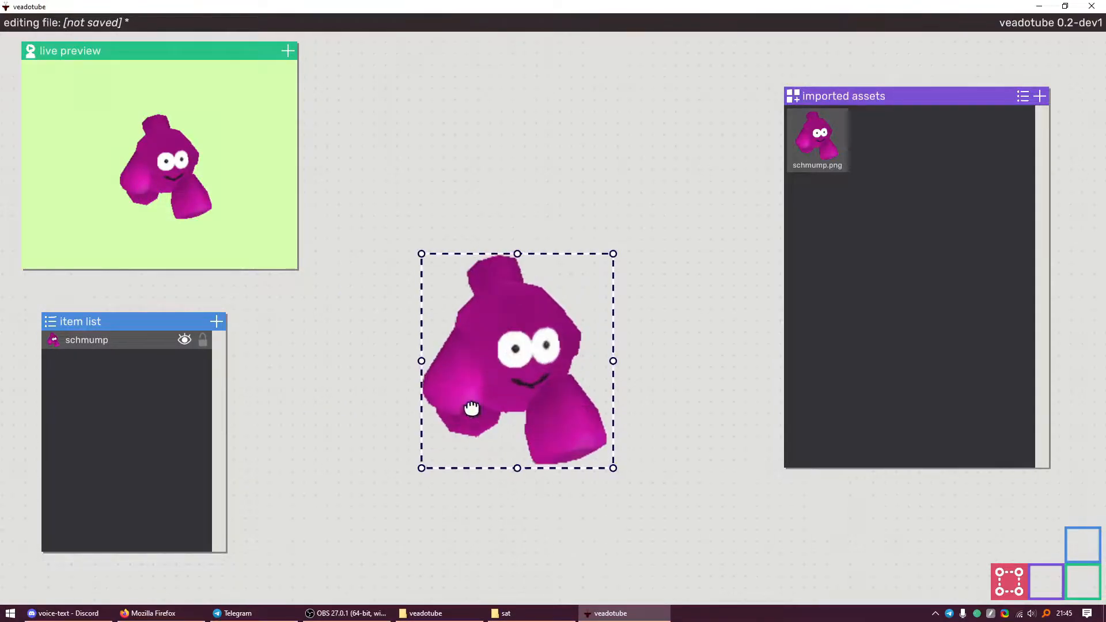
Nudge the big schmump up-left, undo a rotation so it stays upright, and raise it slightly
mouse_move(518, 360)
mouse_down()
mouse_move(409, 363)
mouse_move(507, 355)
mouse_up()
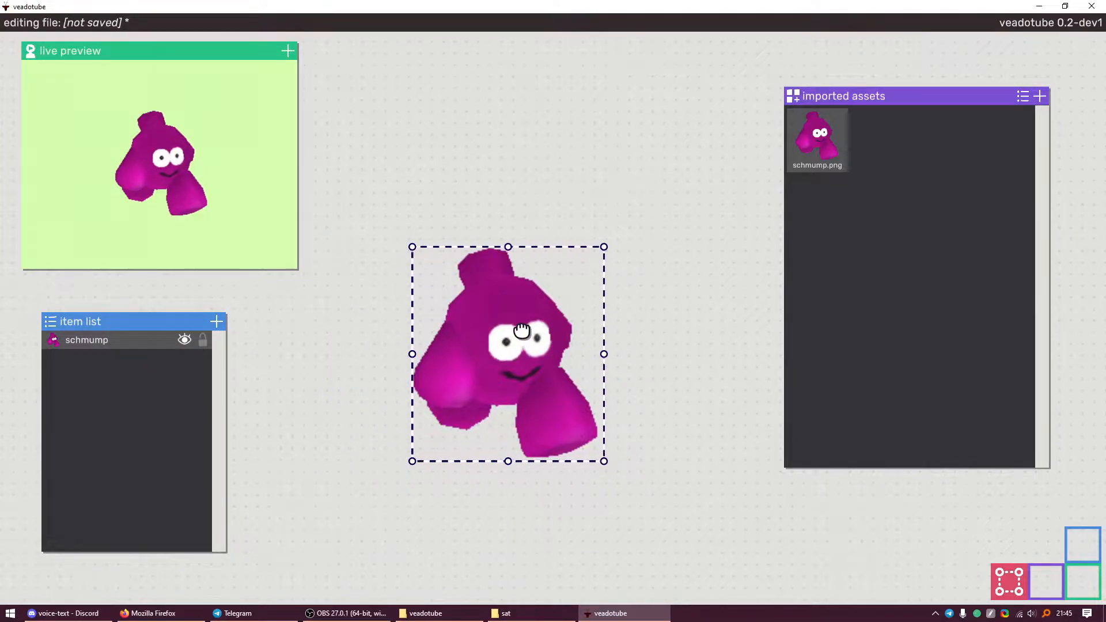
scroll(488, 389, down, 5)
scroll(488, 389, up, 5)
drag(616, 239, 524, 247)
key(ctrl+z)
drag(527, 345, 528, 317)
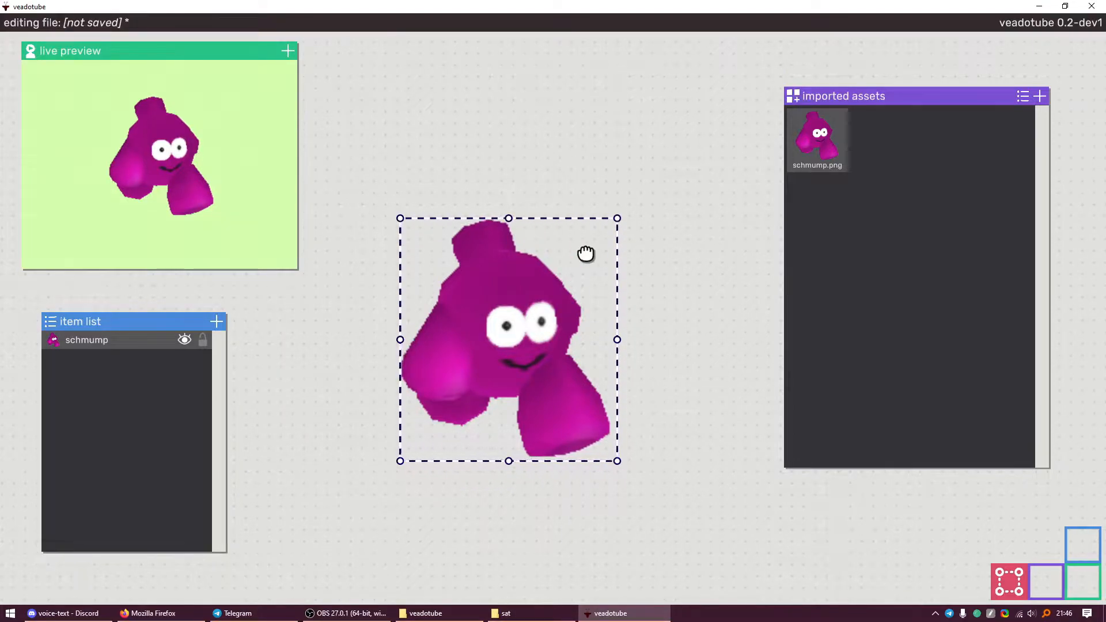
click(74, 397)
click(104, 339)
Add three smaller schmump copies and show a selected copy's properties
drag(819, 142, 570, 165)
drag(819, 142, 326, 468)
click(119, 376)
click(133, 339)
click(1005, 581)
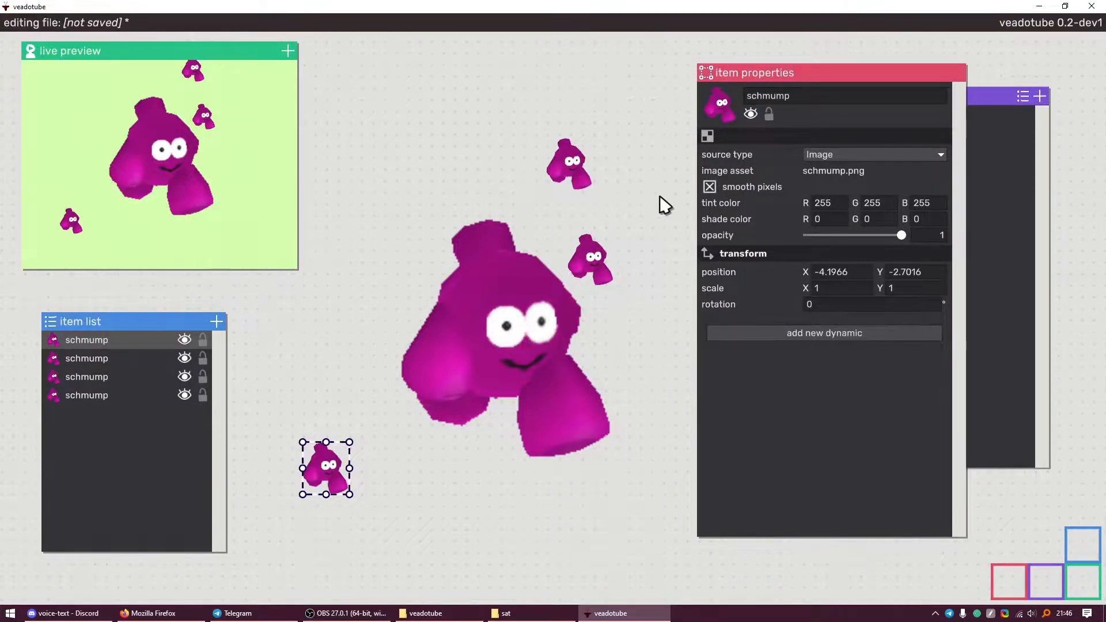
Select the big schmump and toggle smooth pixels off and back on
click(527, 246)
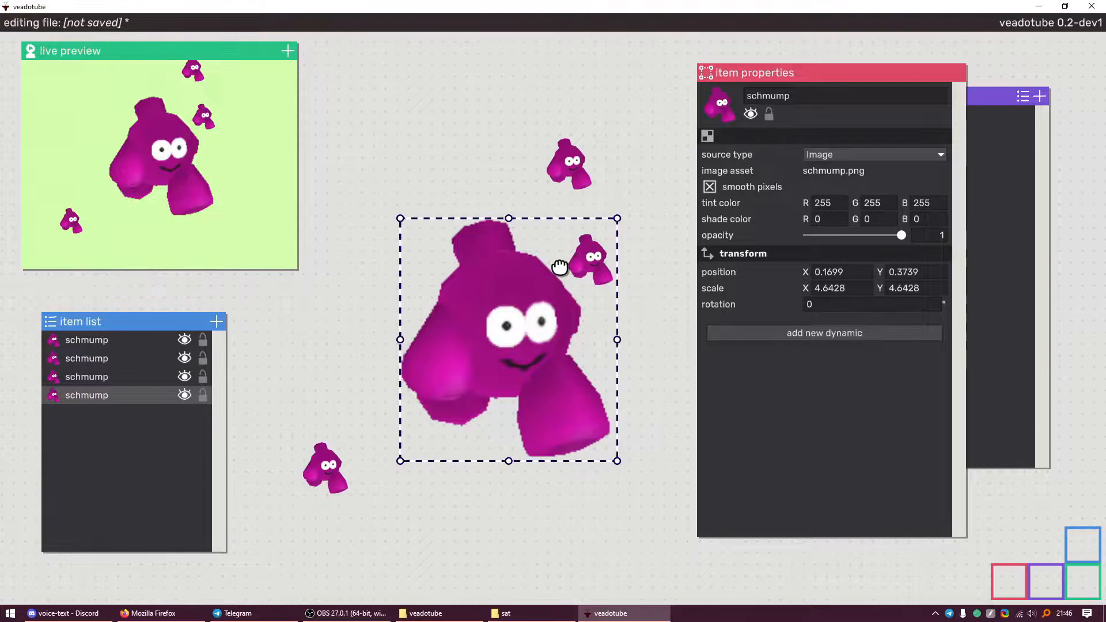
drag(563, 265, 554, 291)
scroll(507, 279, up, 5)
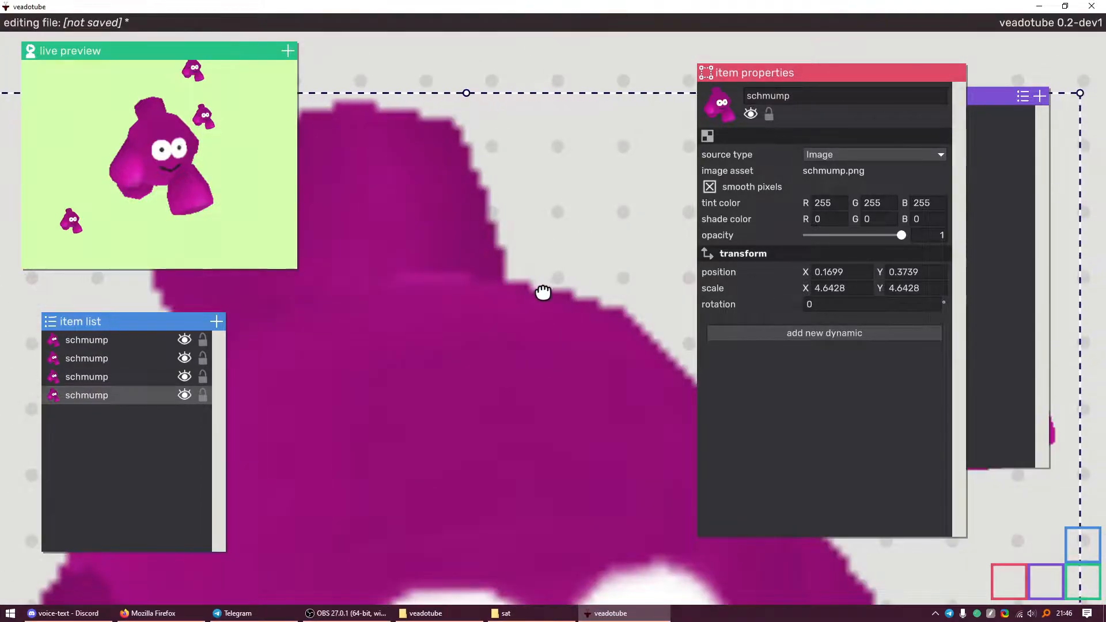
click(709, 186)
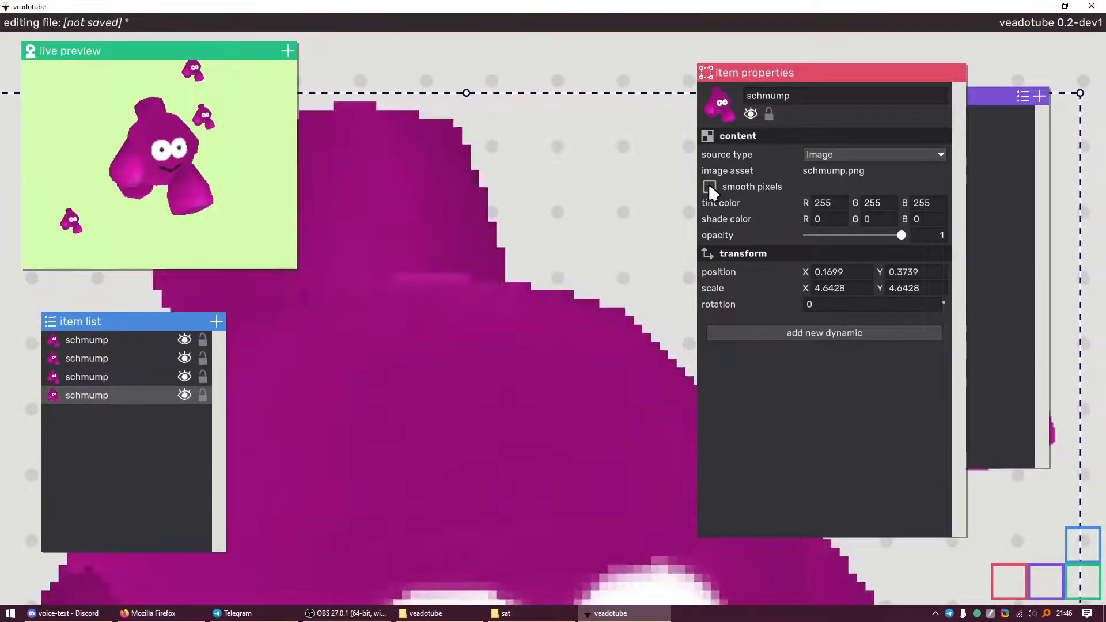
scroll(525, 307, up, 3)
drag(525, 307, 625, 366)
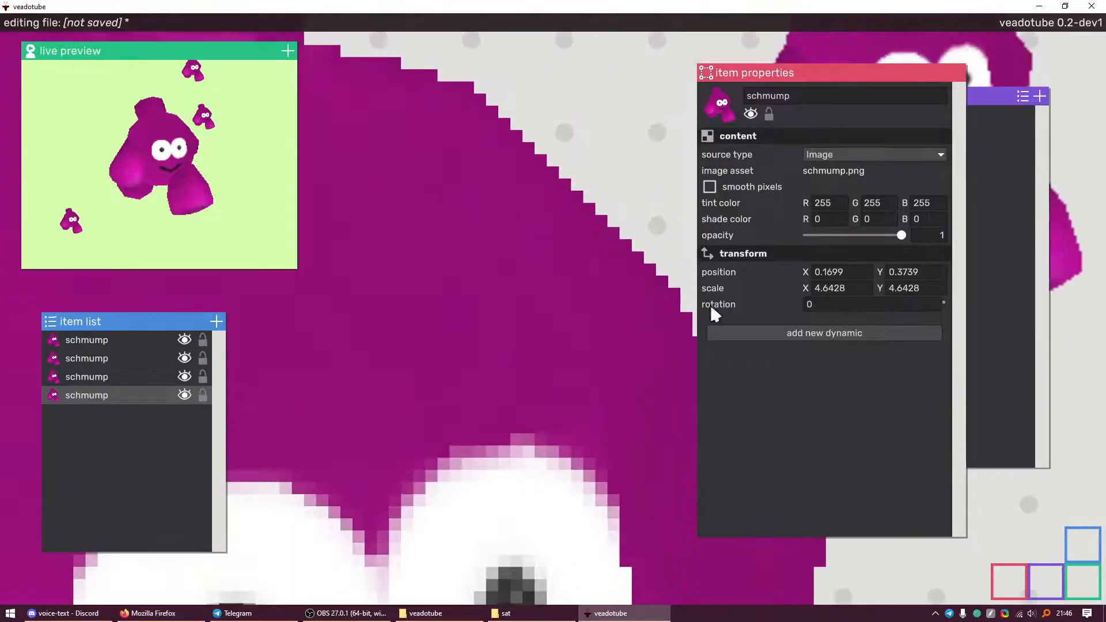
click(709, 186)
scroll(633, 274, down, 4)
Adjust the big schmump's opacity back to 1 and edit the tint's red channel
drag(822, 236, 917, 240)
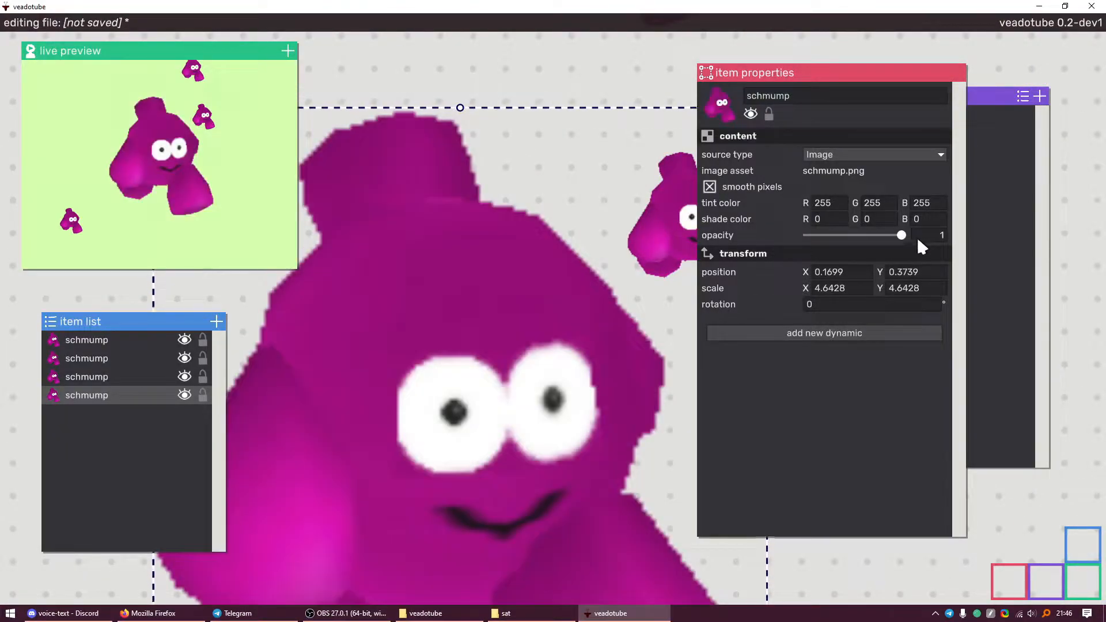
click(829, 203)
text(128)
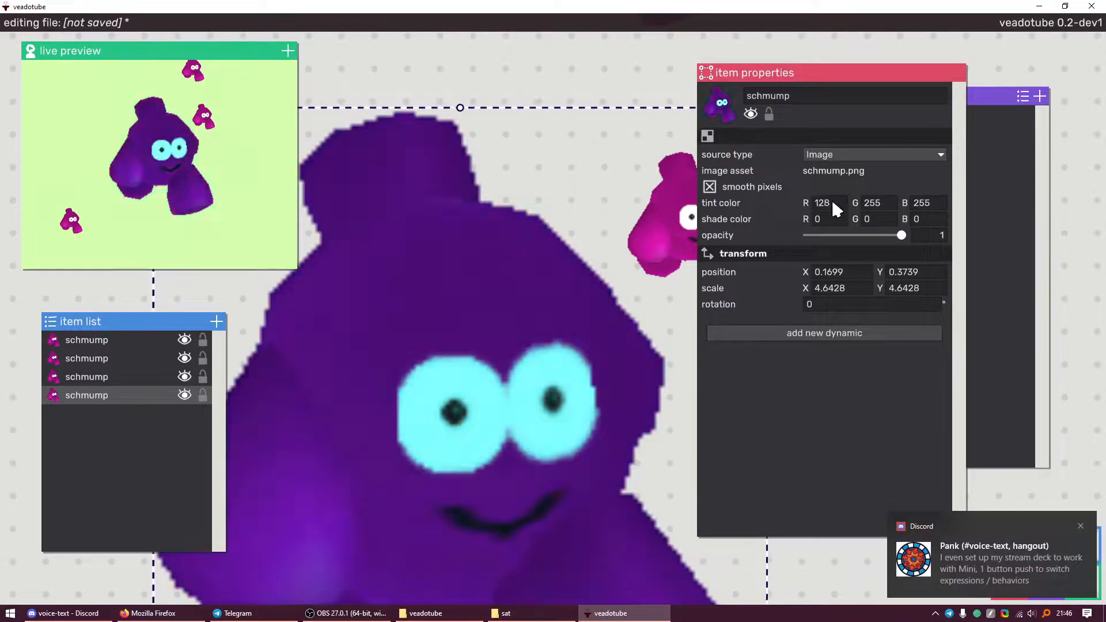
drag(547, 405, 594, 286)
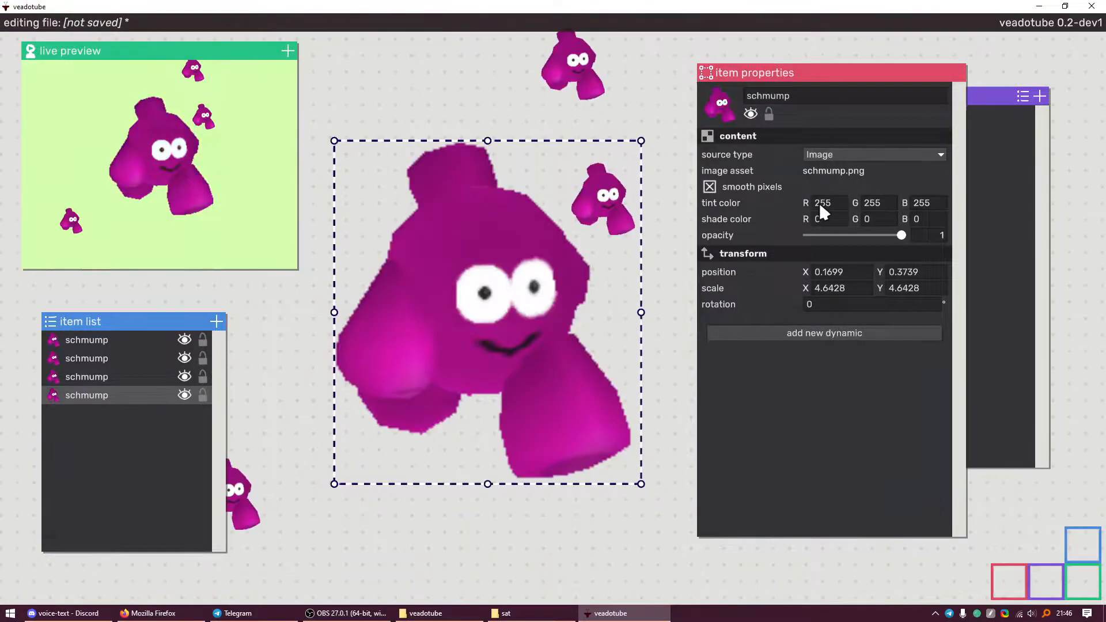
drag(530, 312, 565, 288)
Set the big schmump's position to 0, 0
click(829, 272)
text(0)
click(884, 272)
text(0)
key(Return)
Move the upper-right small schmump up and right, then reselect the large schmump
drag(442, 363, 516, 339)
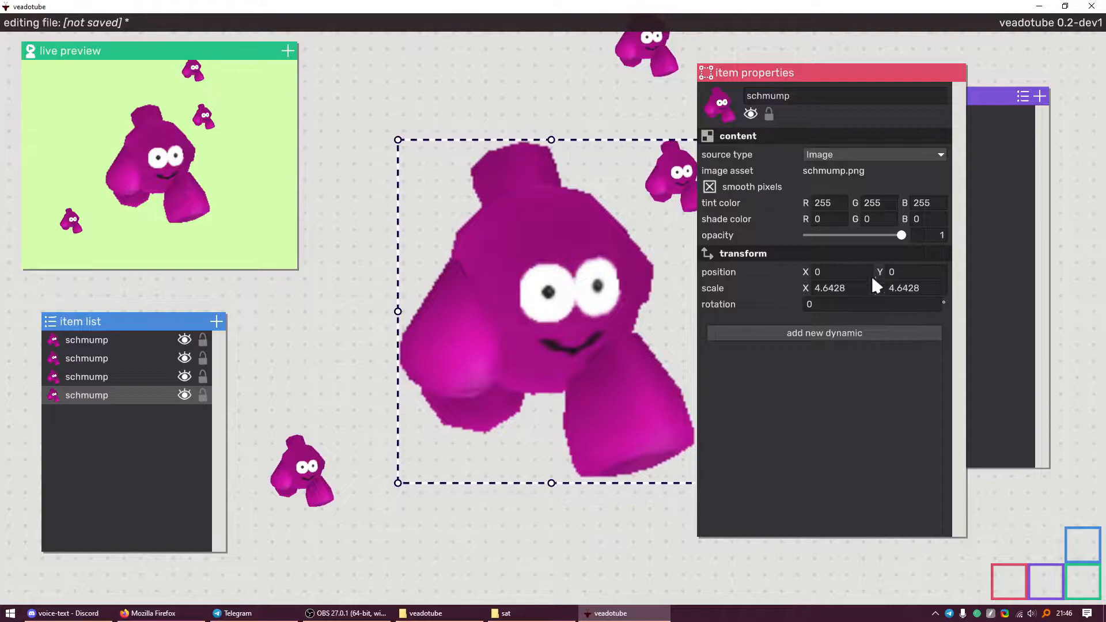
scroll(490, 300, down, 2)
scroll(574, 308, up, 1)
drag(575, 284, 576, 316)
click(570, 165)
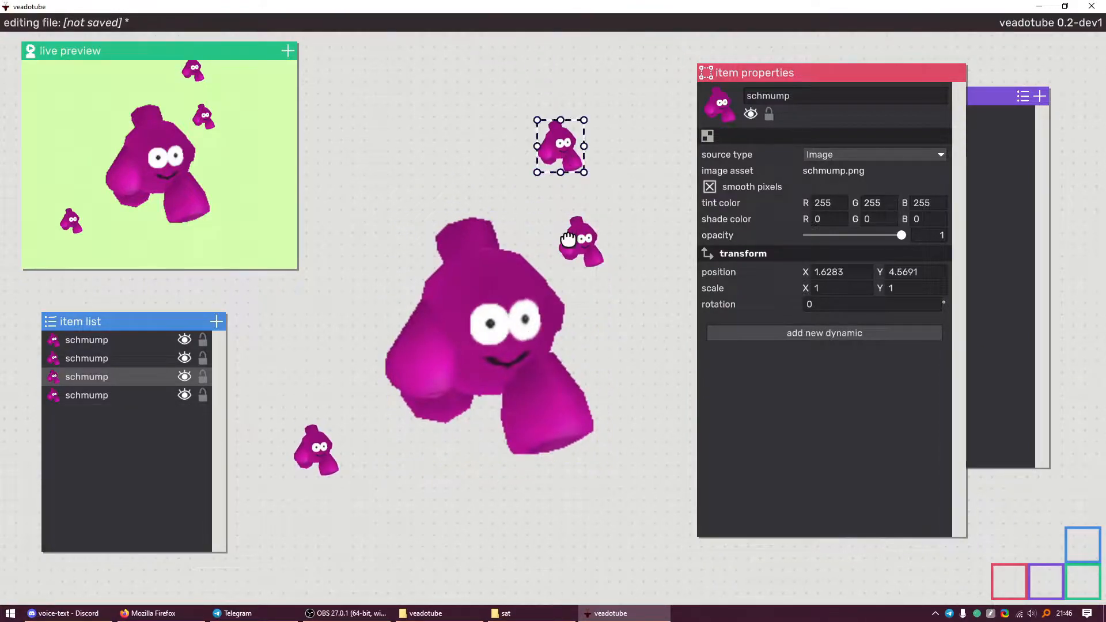
drag(568, 238, 622, 204)
click(488, 320)
Add a position pattern dynamic to the large schmump
click(771, 335)
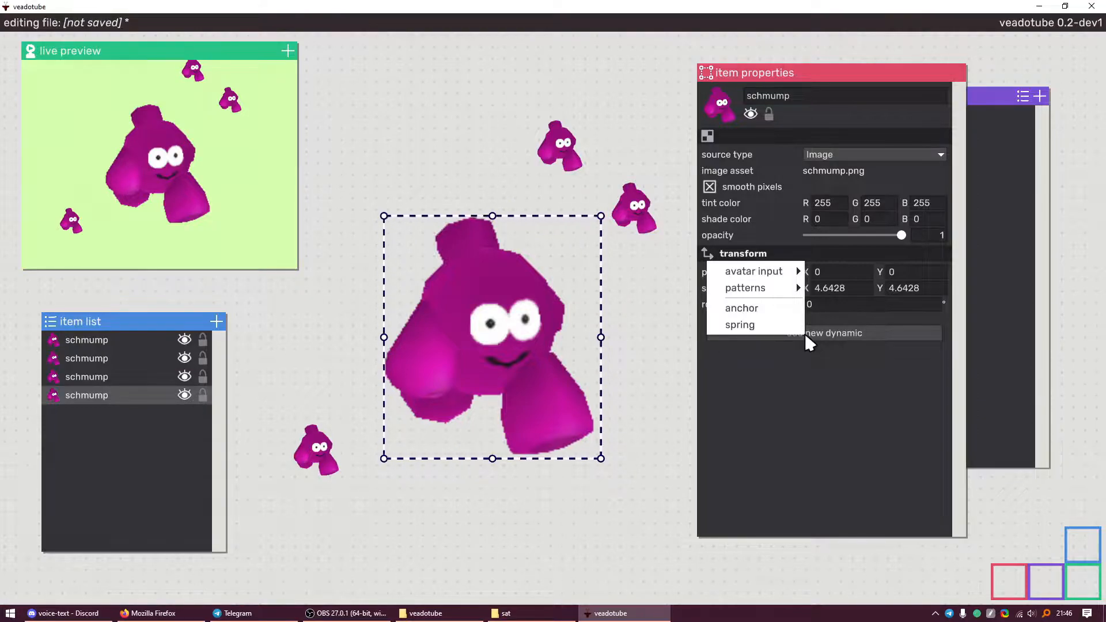
click(811, 335)
click(816, 332)
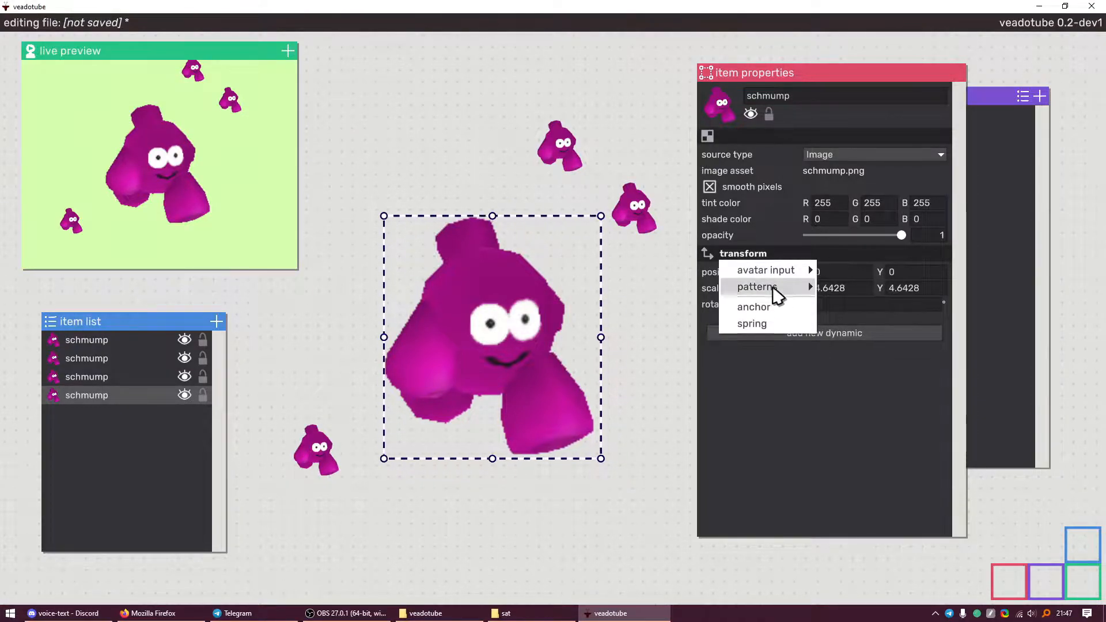
mouse_move(769, 288)
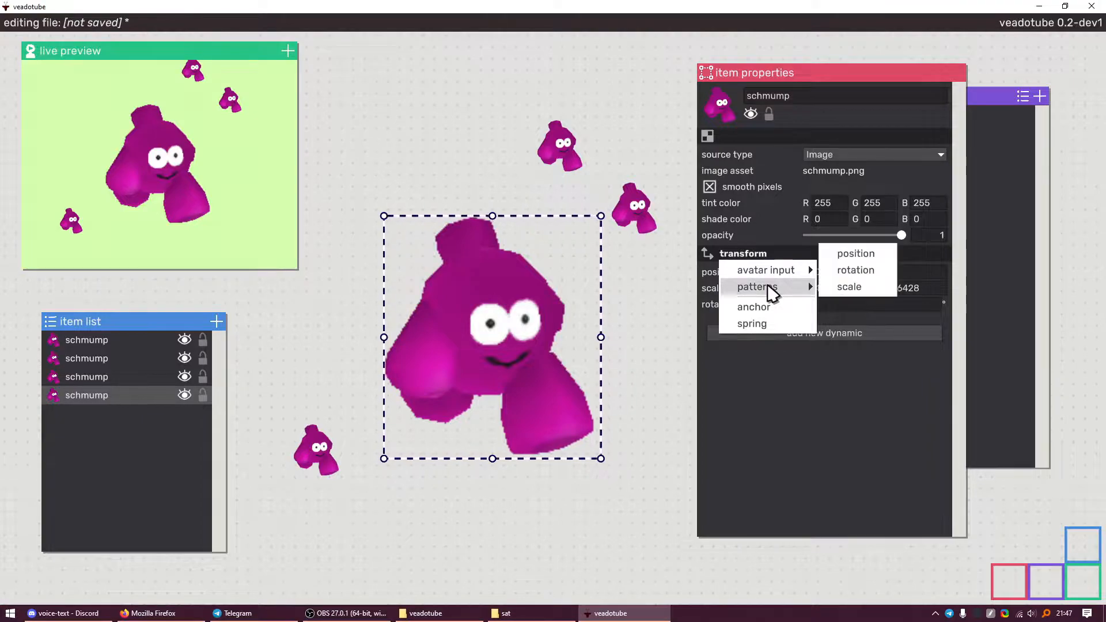
click(857, 254)
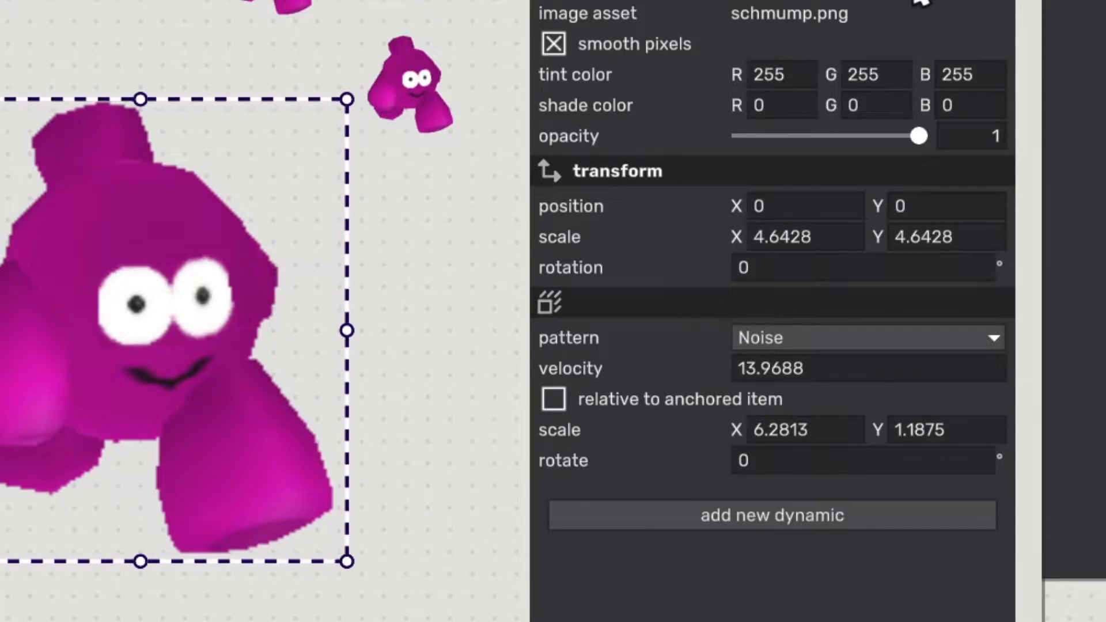
Move the imported assets window aside and put the item list window back in place
click(1075, 2)
drag(945, 0, 1095, 96)
drag(2, 242, 266, 328)
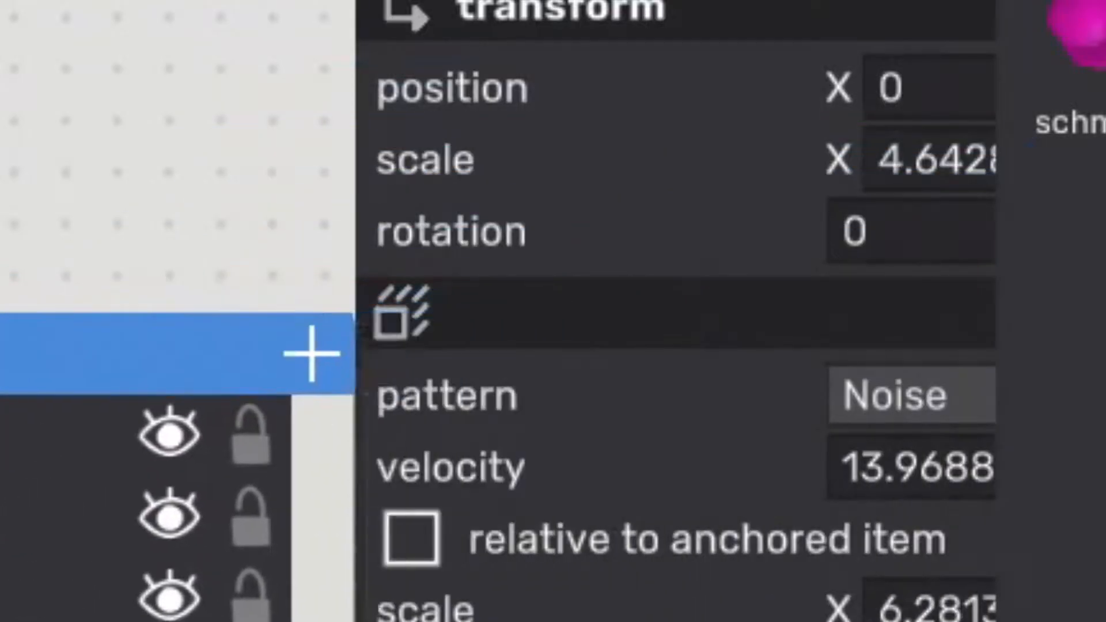
drag(0, 354, 412, 196)
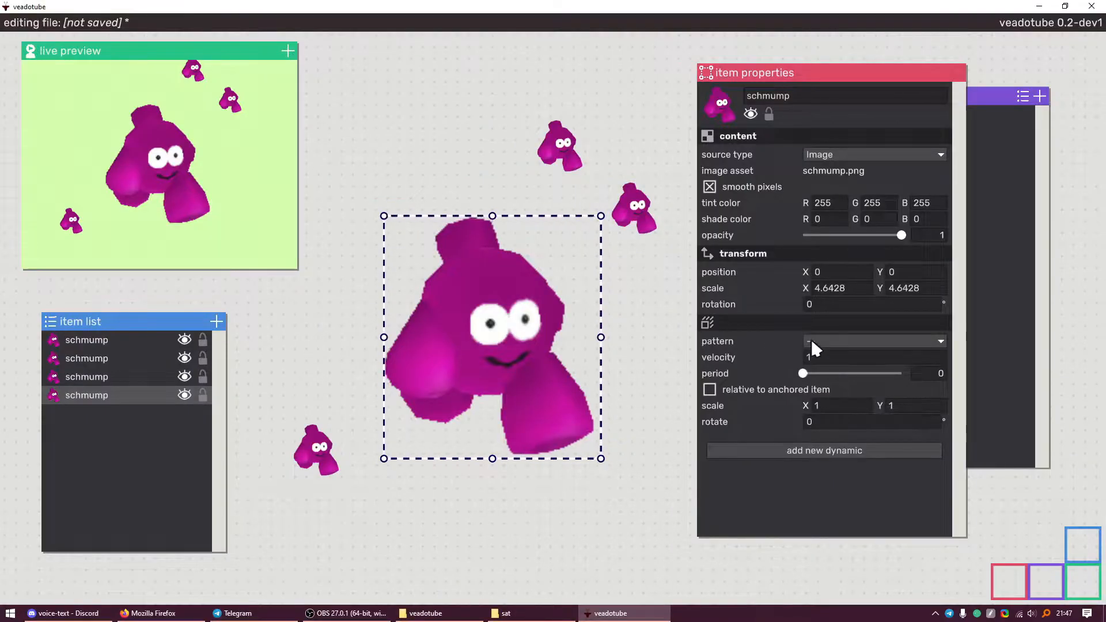
Set the position pattern to Noise with velocity 13.9688 and scale 6.2813 × 1.1875
click(811, 340)
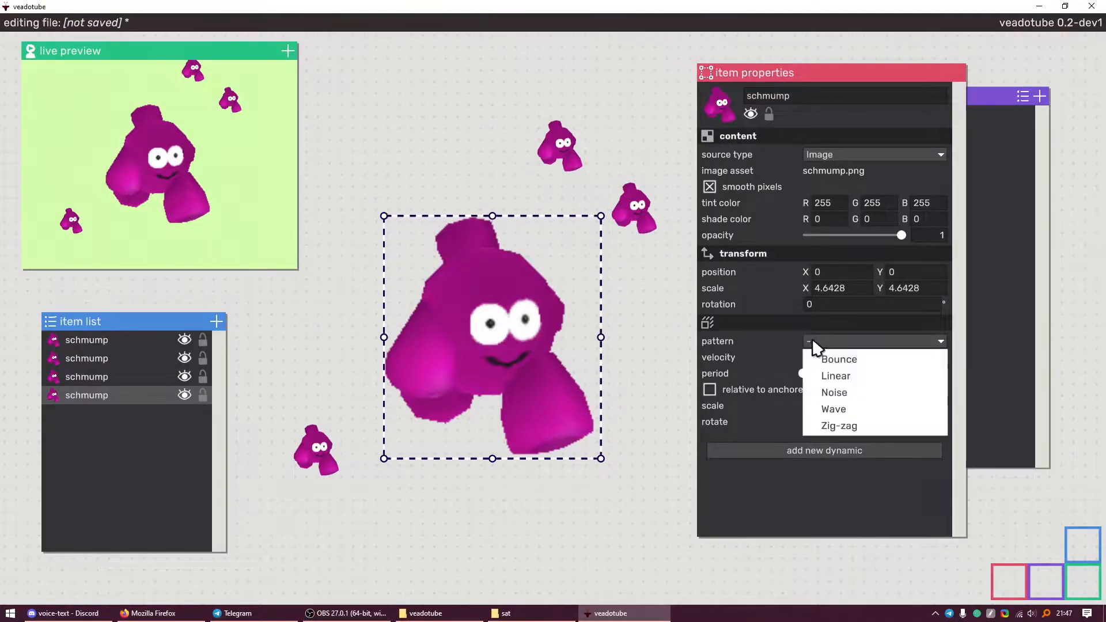
click(846, 360)
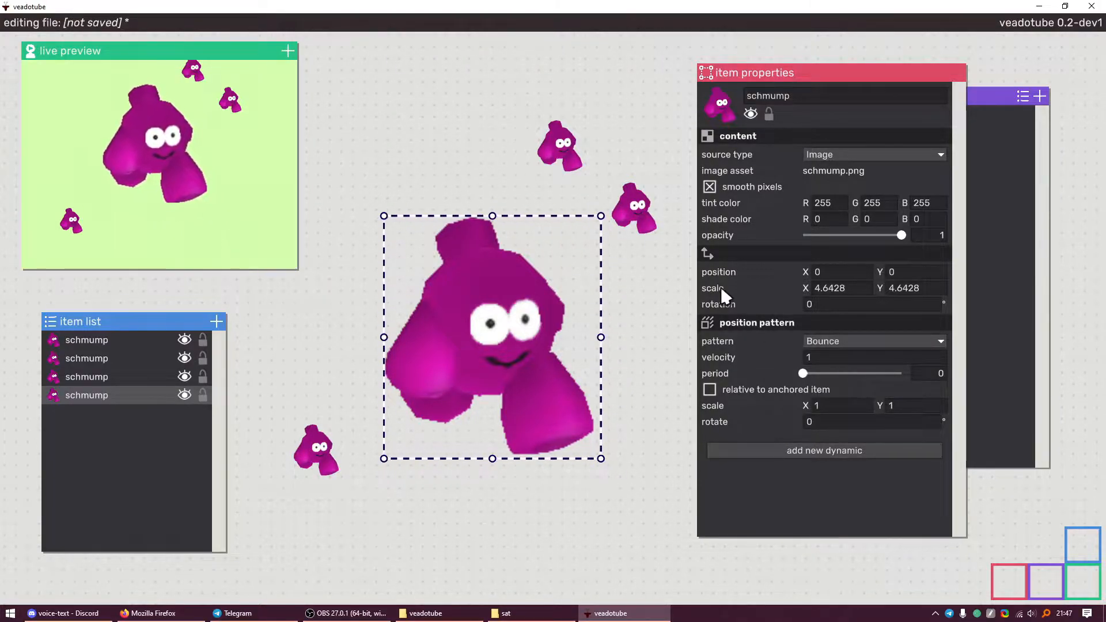
click(831, 341)
click(836, 391)
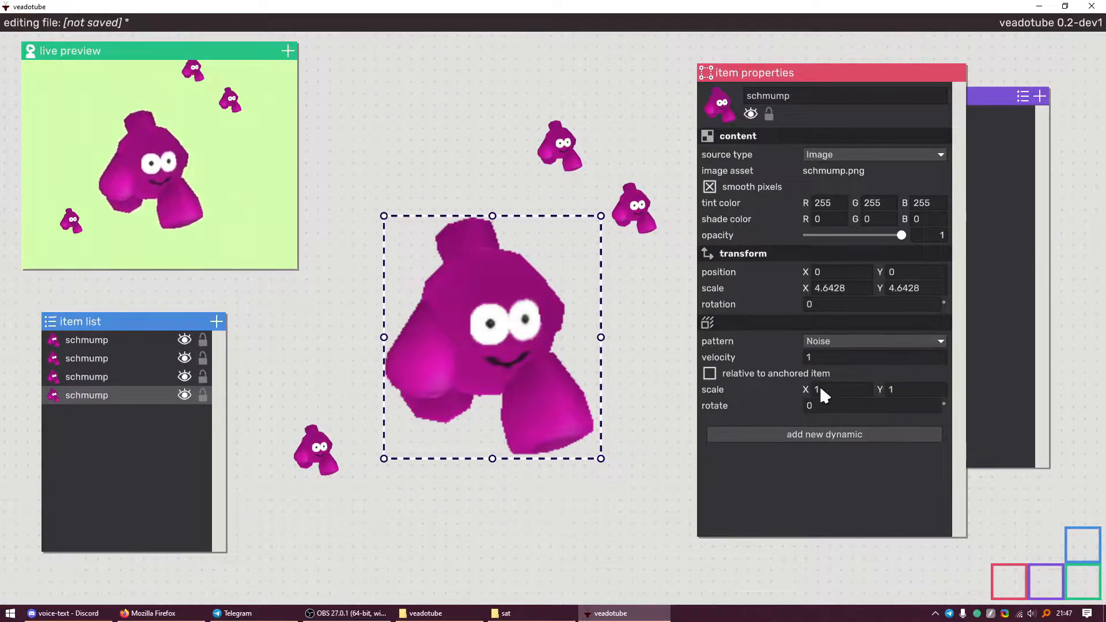
drag(822, 356, 1066, 365)
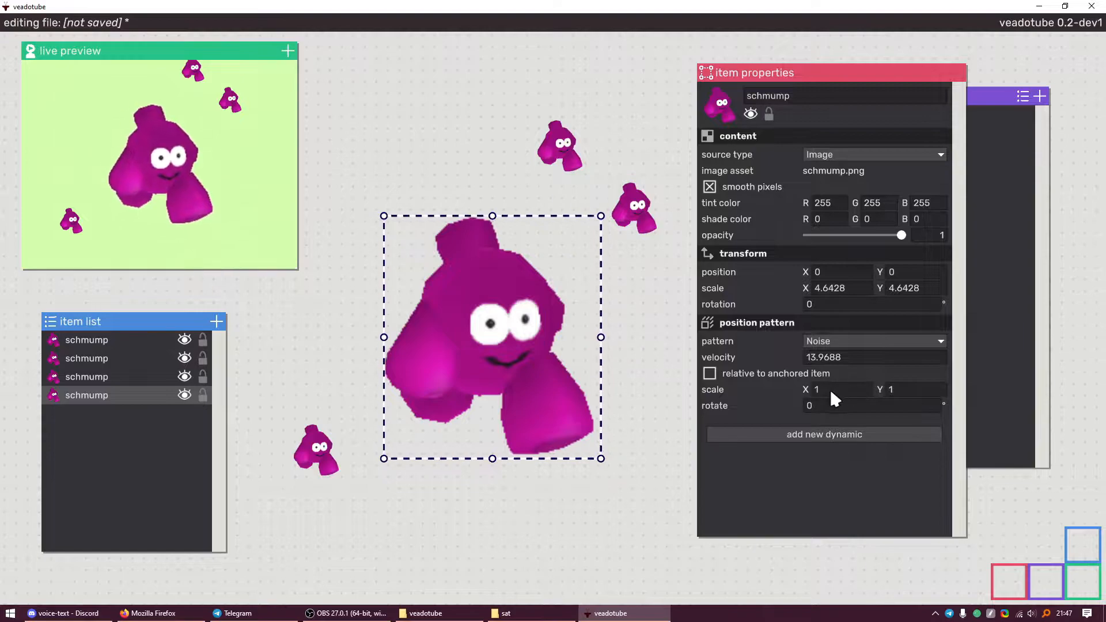
drag(825, 389, 908, 388)
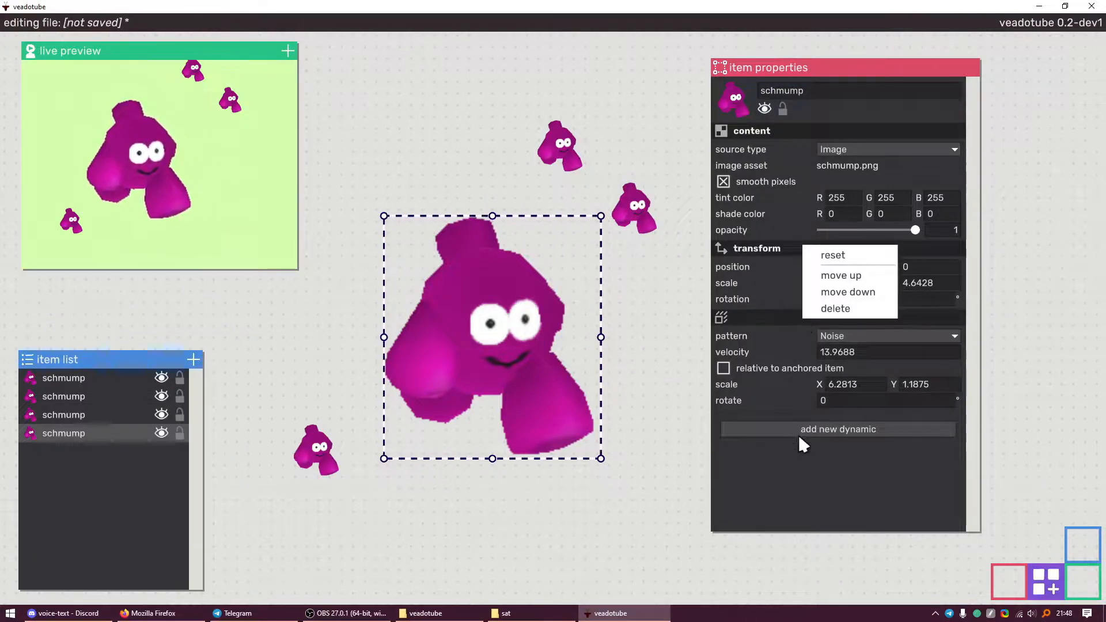
click(798, 434)
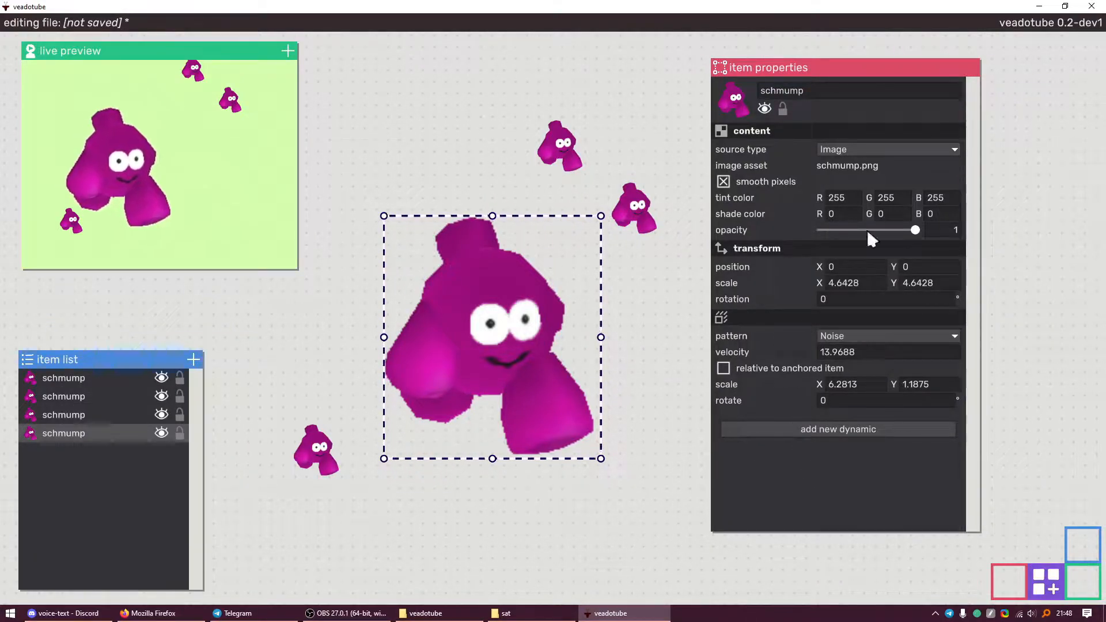
Add a rotation pattern dynamic set to Linear
click(819, 429)
mouse_move(807, 372)
click(855, 361)
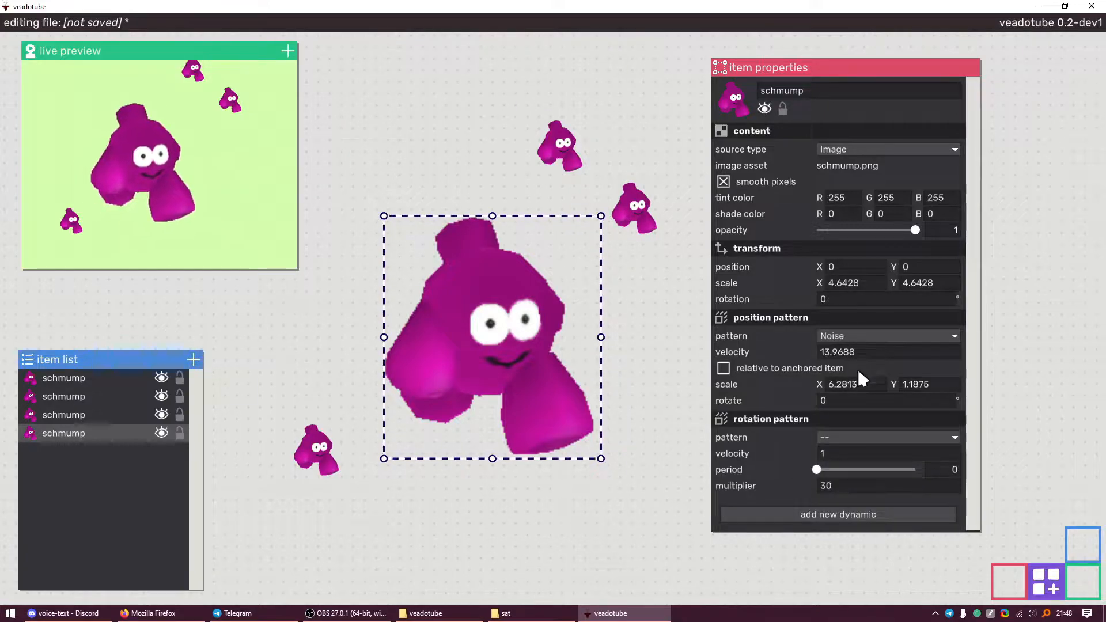
click(850, 437)
click(856, 472)
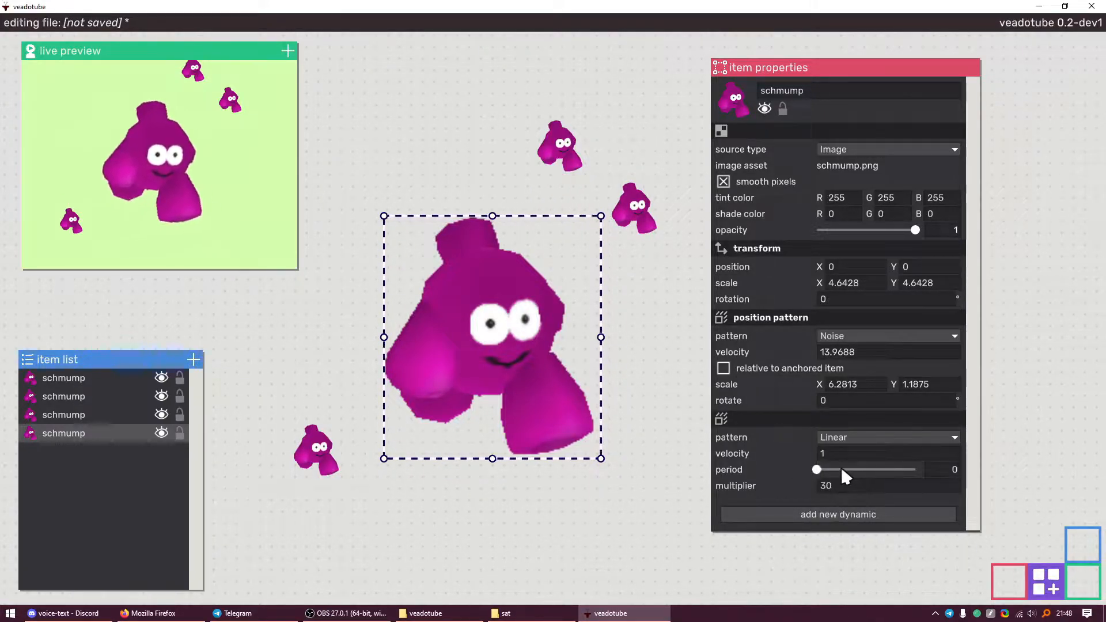
Delete the Noise position pattern and make the rotation pattern a Wave at velocity 15.25
right_click(826, 315)
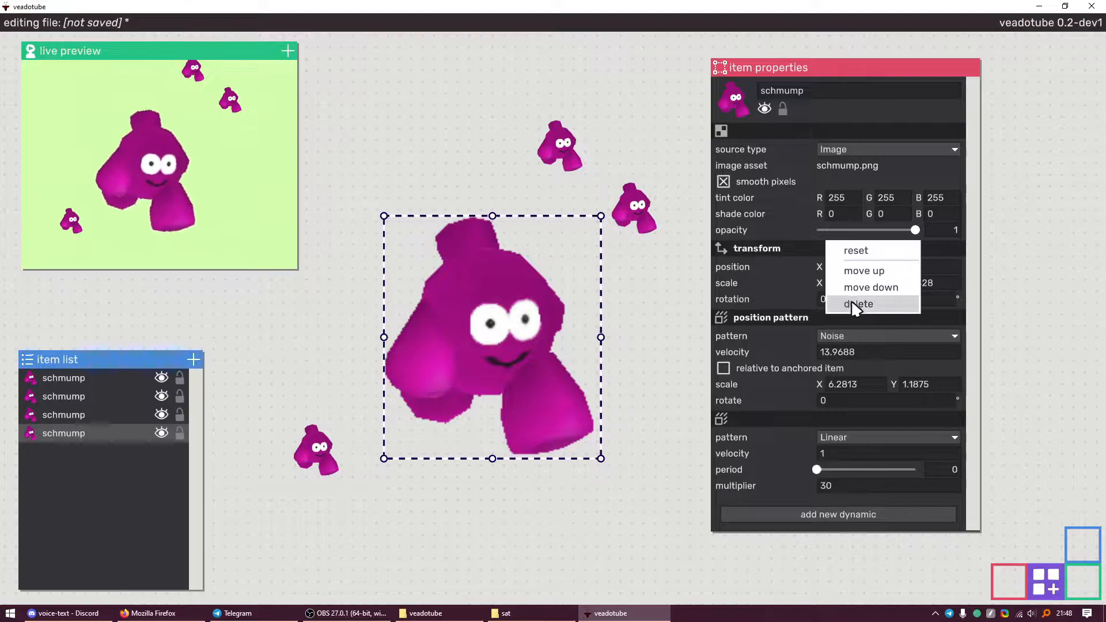
click(851, 305)
click(834, 337)
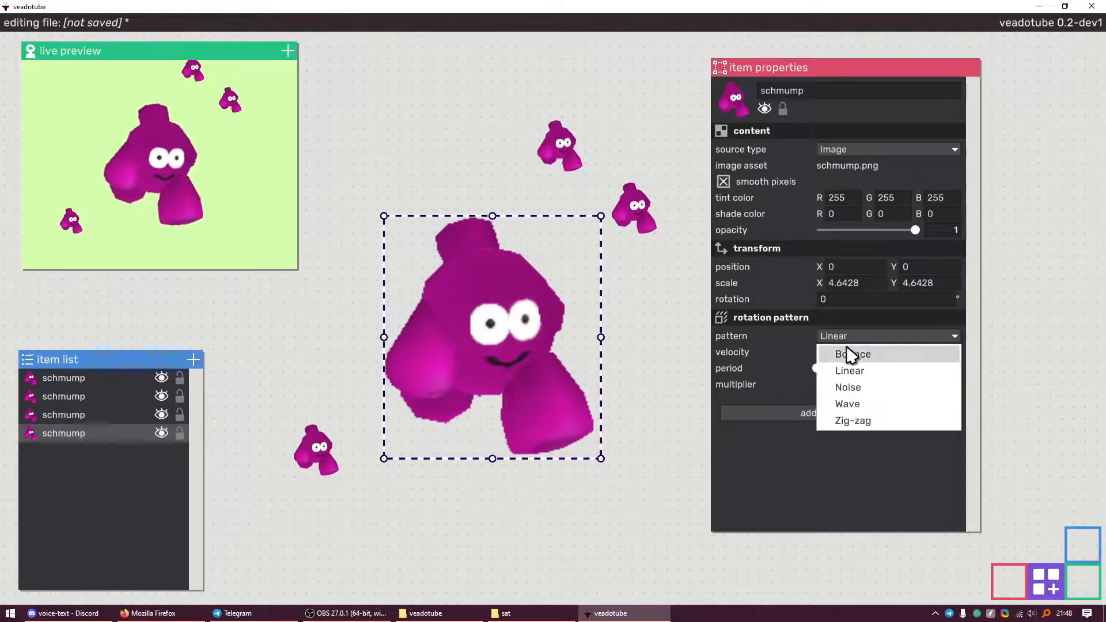
click(863, 403)
drag(912, 347, 1101, 341)
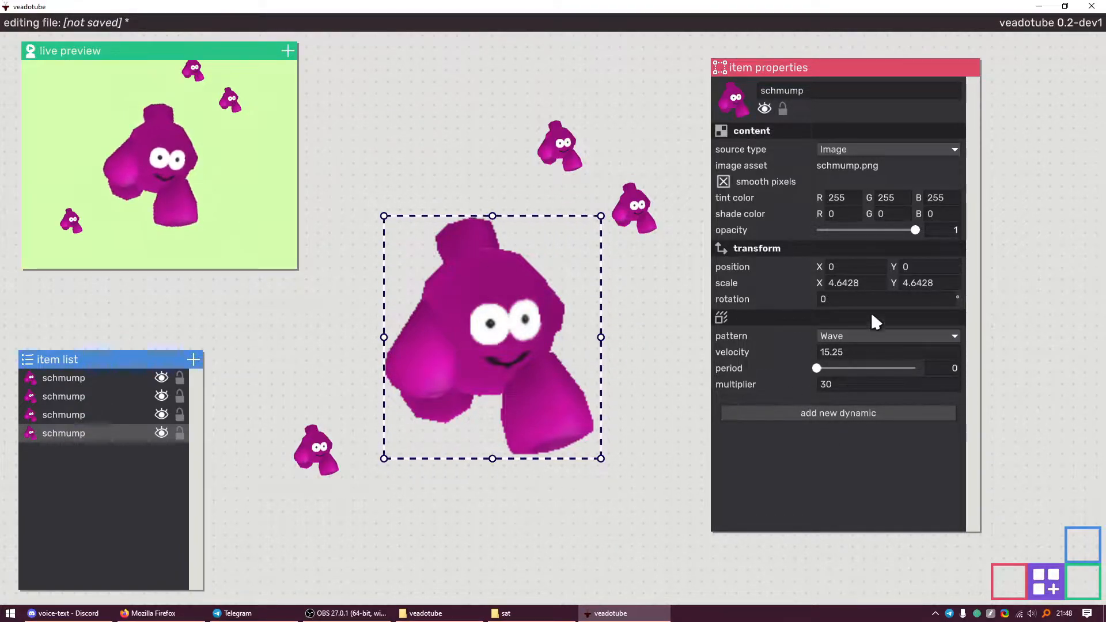
Delete the wave rotation pattern and add a position avatar input dynamic
right_click(834, 317)
click(838, 312)
click(837, 330)
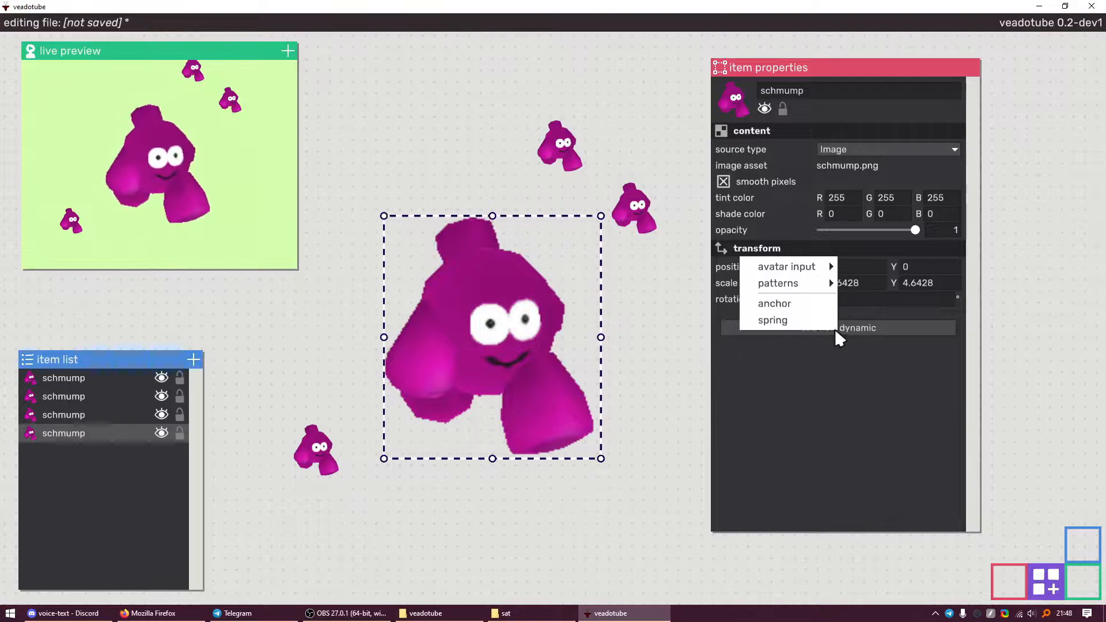
click(851, 341)
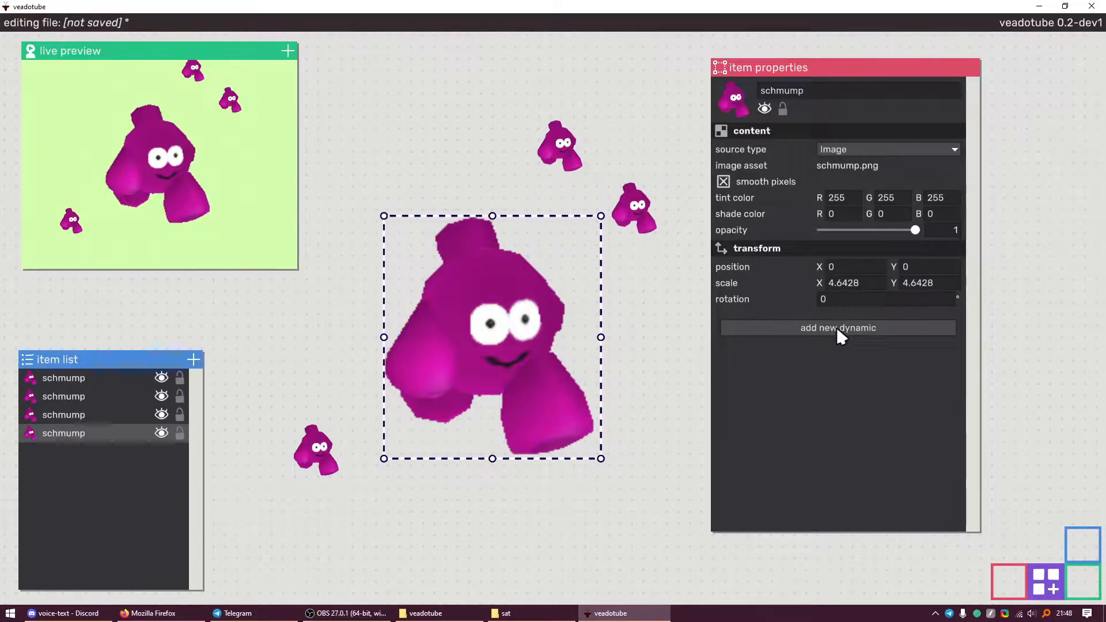
click(839, 326)
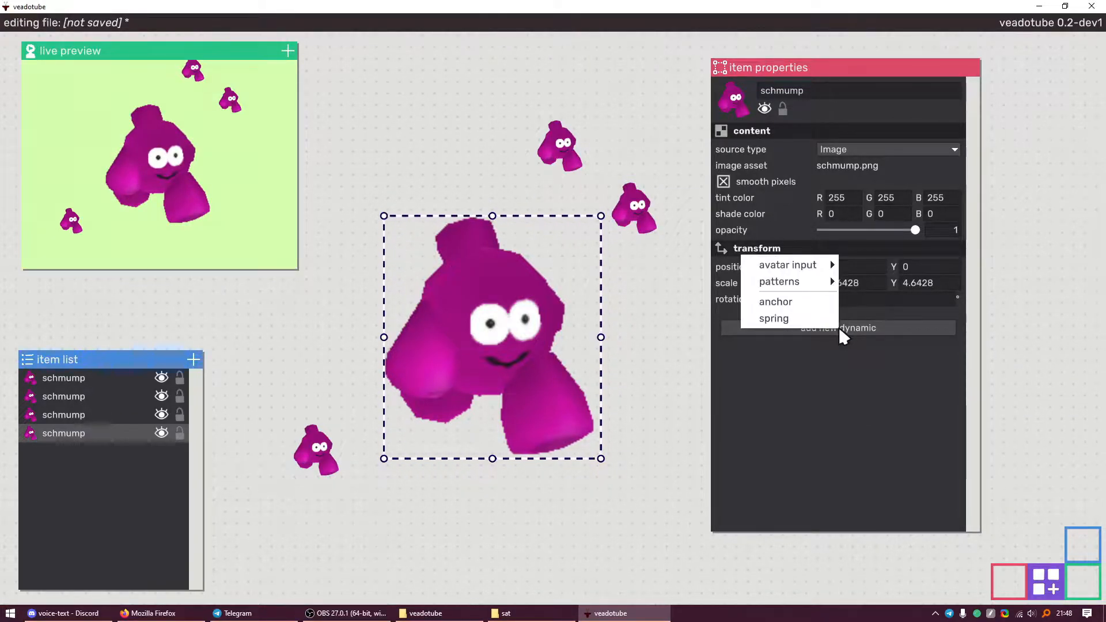
click(831, 261)
click(823, 457)
mouse_move(788, 377)
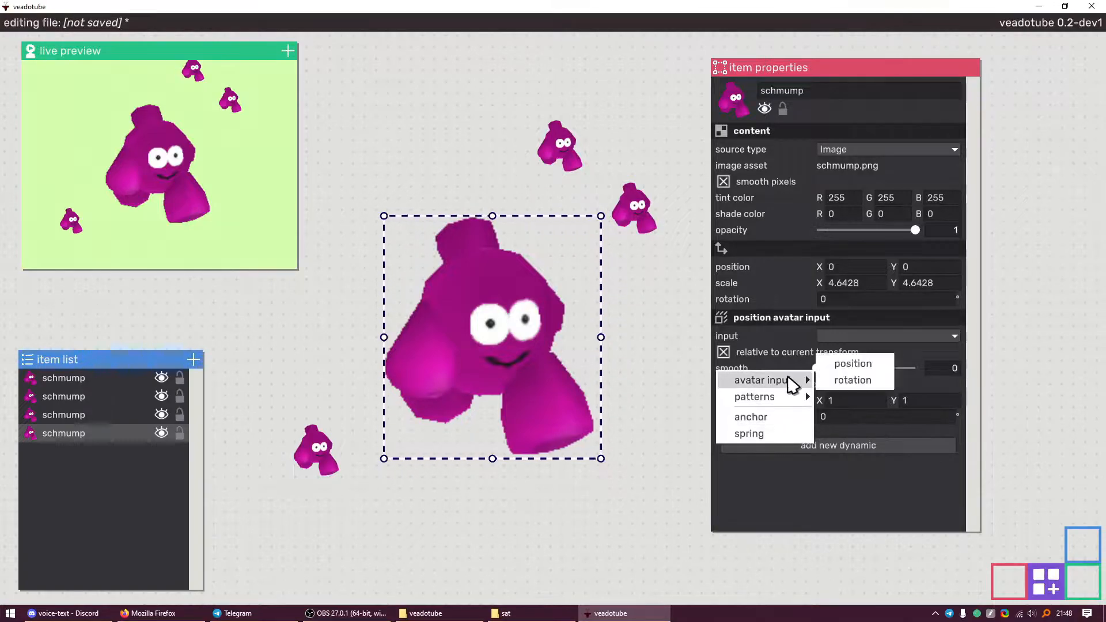
click(838, 499)
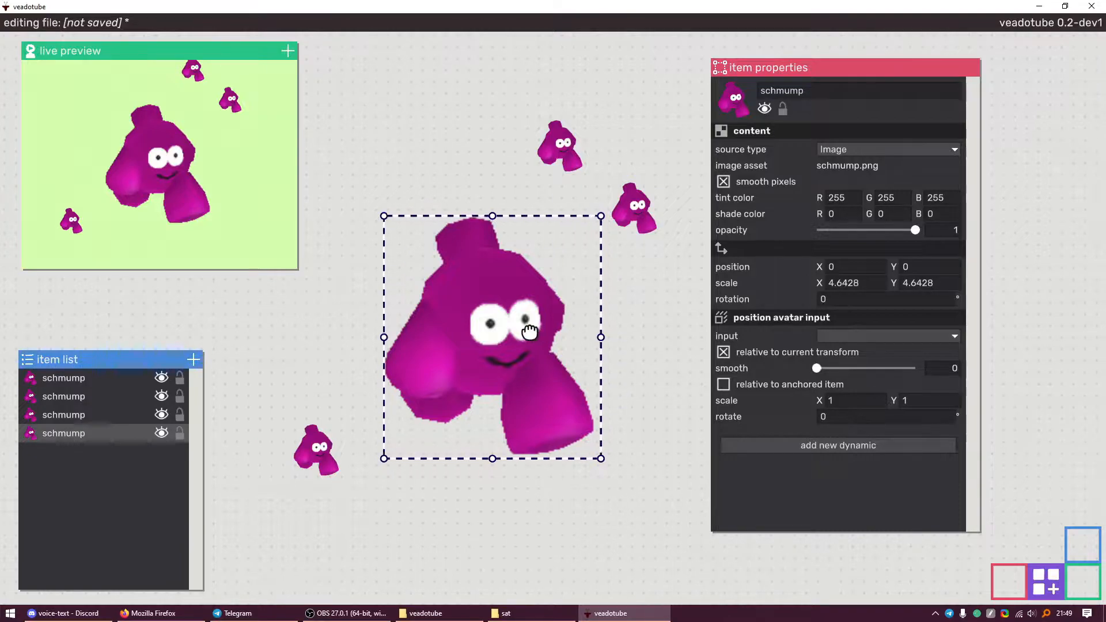
Drive it by UpperBody > Head > Position, scale 5 × 5, with smoothing 0.1365
click(852, 336)
mouse_move(898, 420)
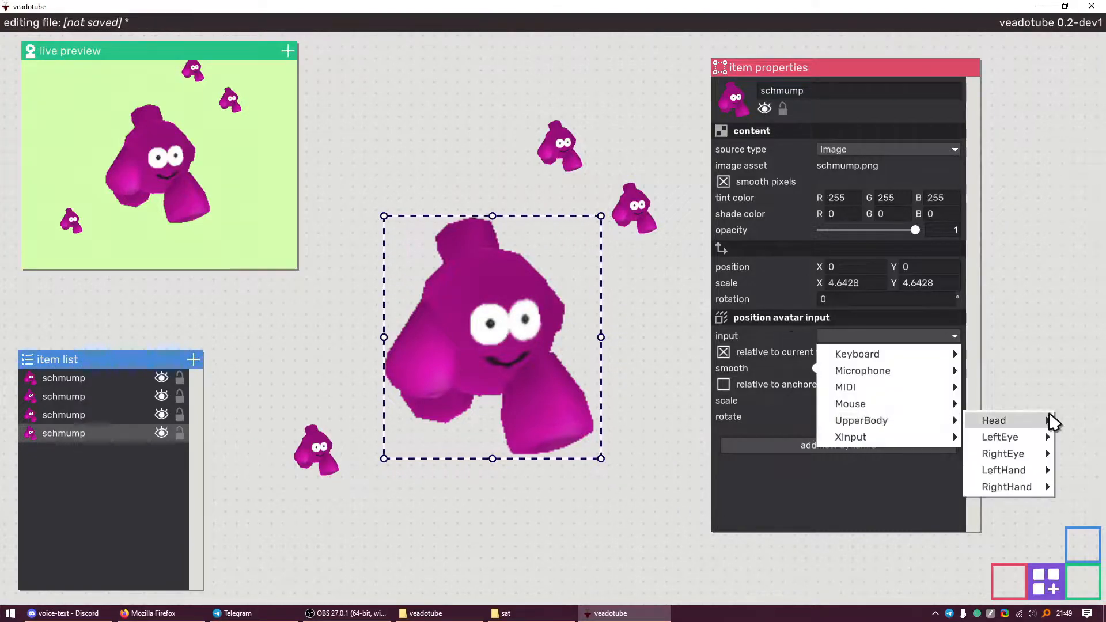
mouse_move(996, 427)
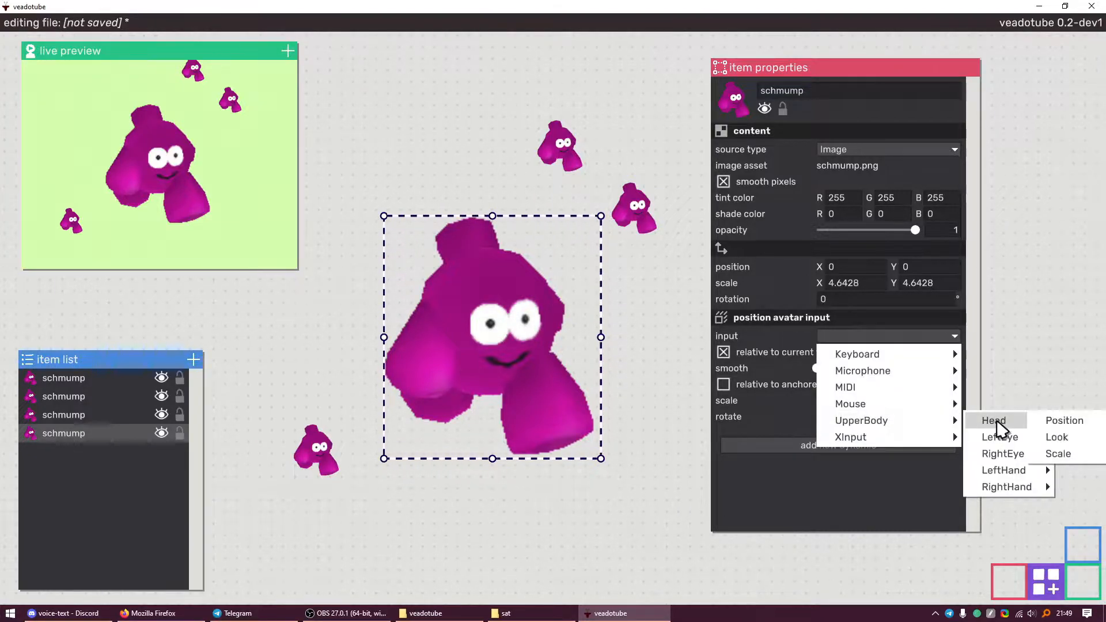
click(1069, 423)
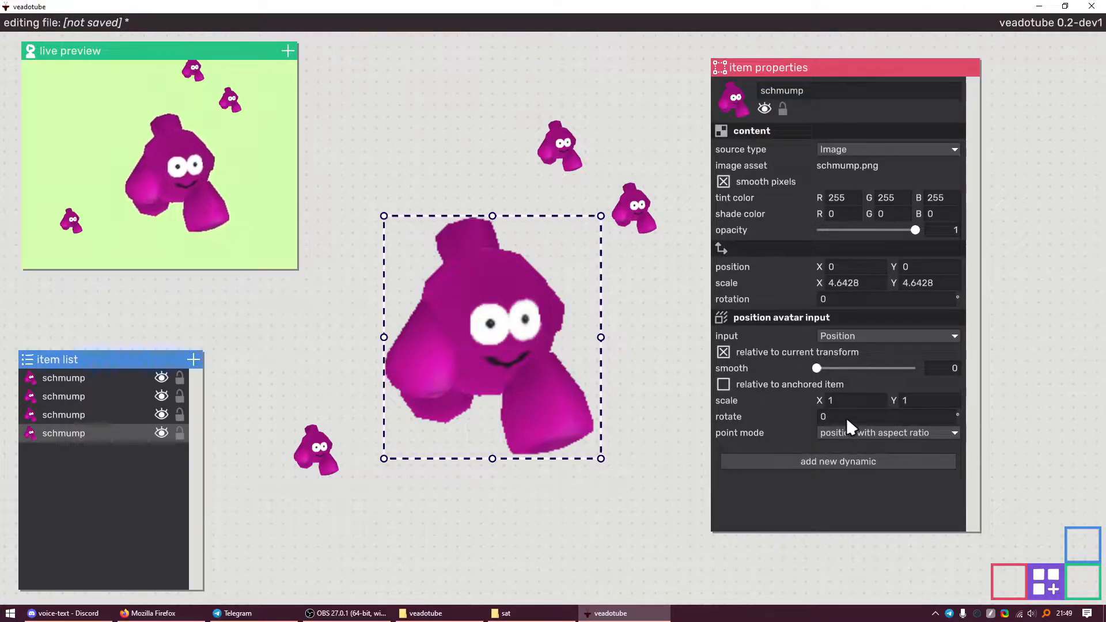
click(850, 399)
text(5)
click(908, 403)
key(Return)
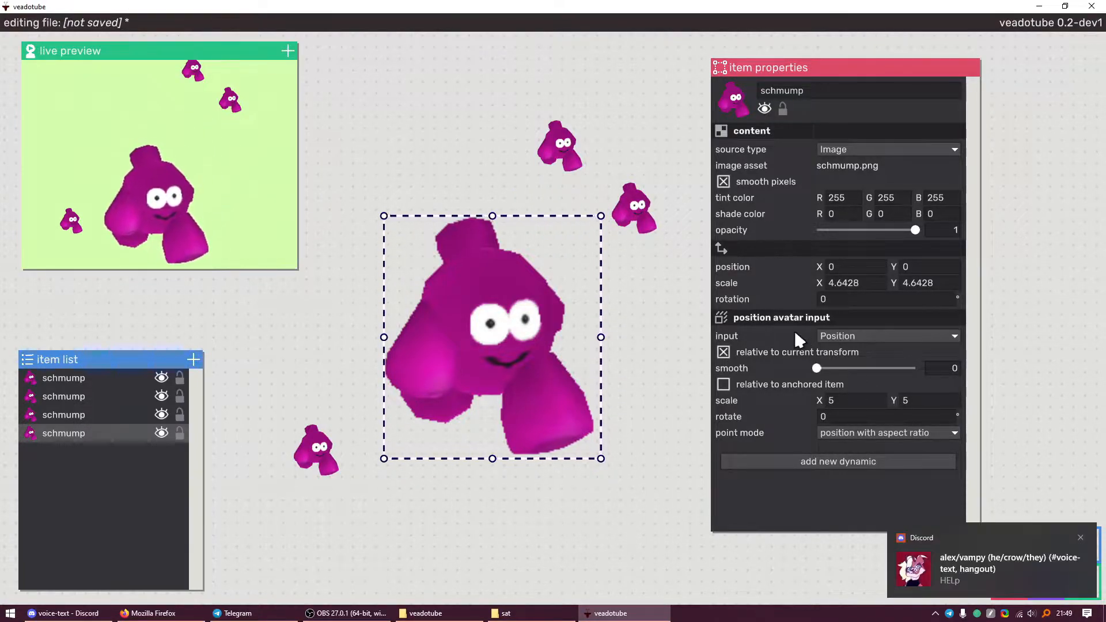
drag(817, 368, 831, 367)
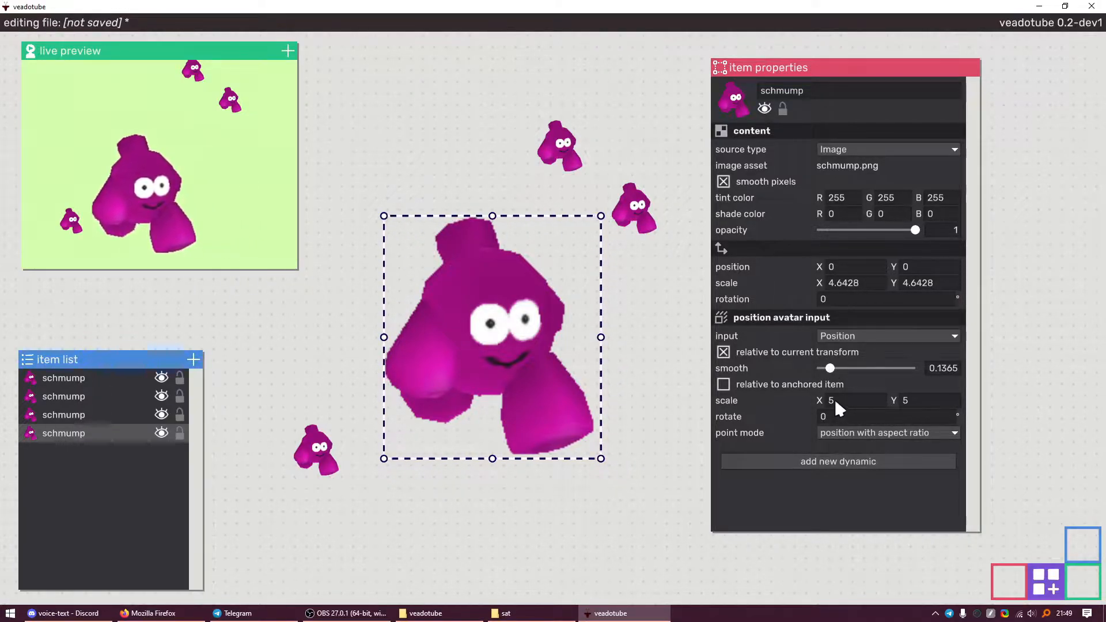
Switch the position avatar input's source to mouse position, then to Microphone Volume
click(862, 332)
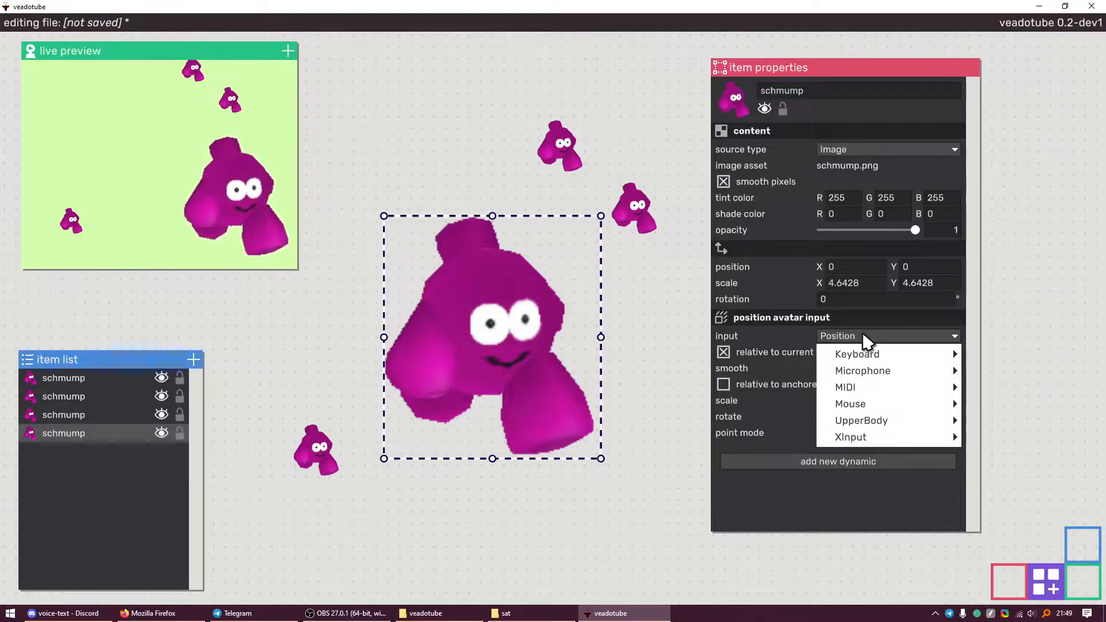
mouse_move(864, 403)
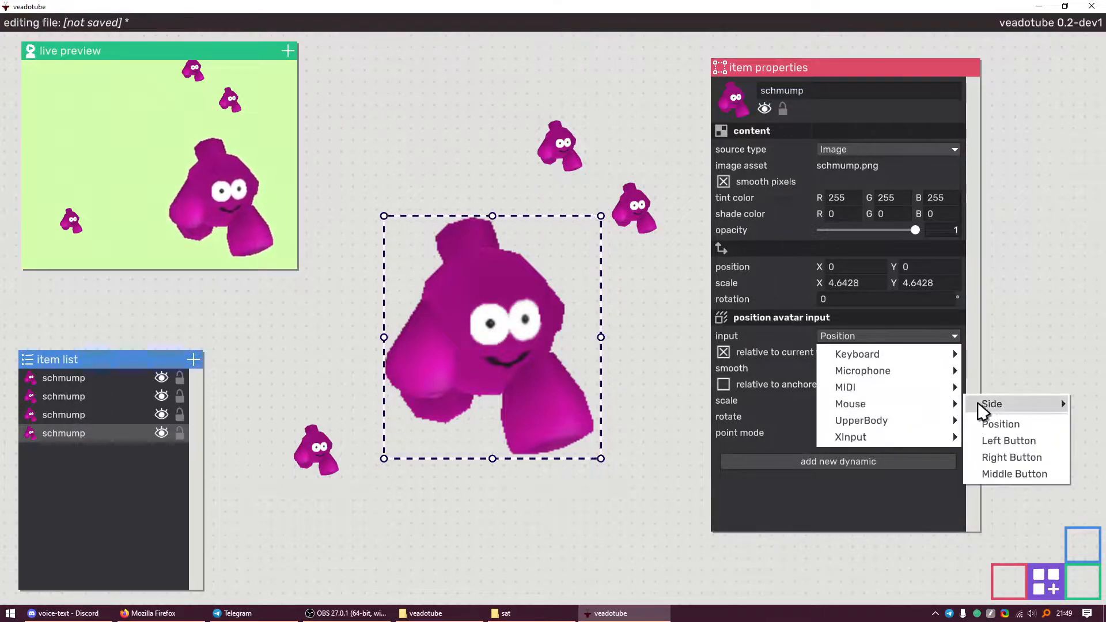
click(1000, 427)
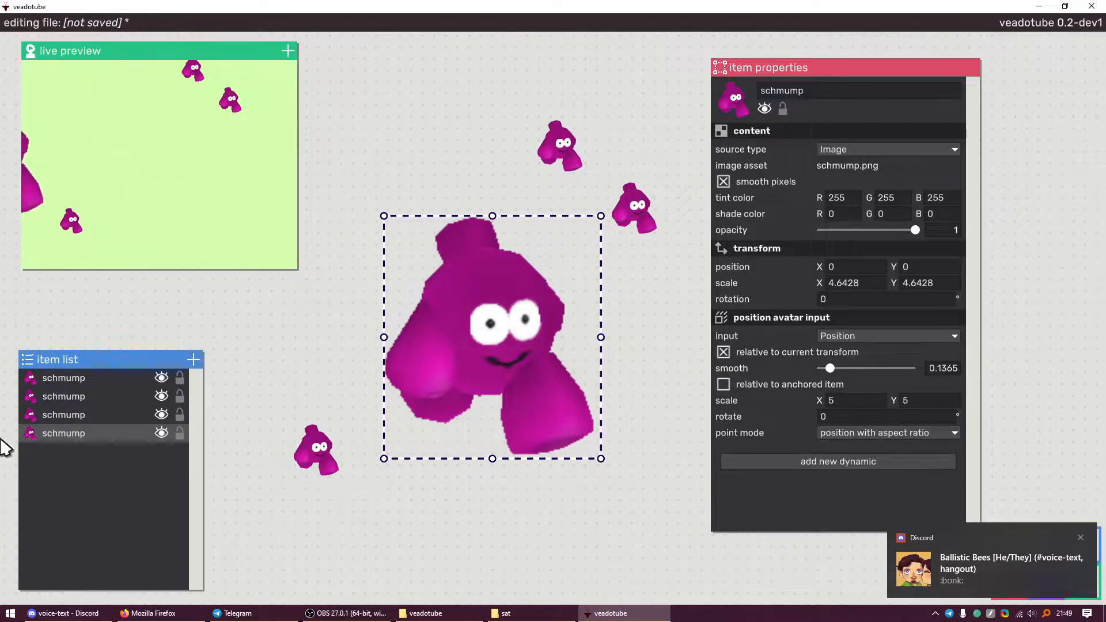
click(866, 336)
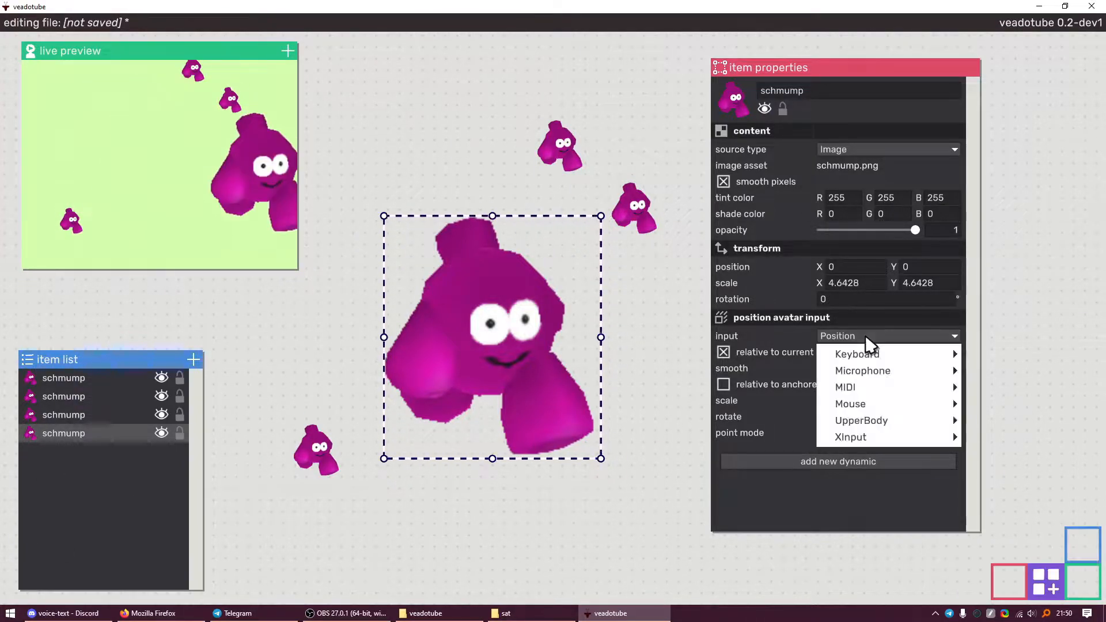
click(987, 372)
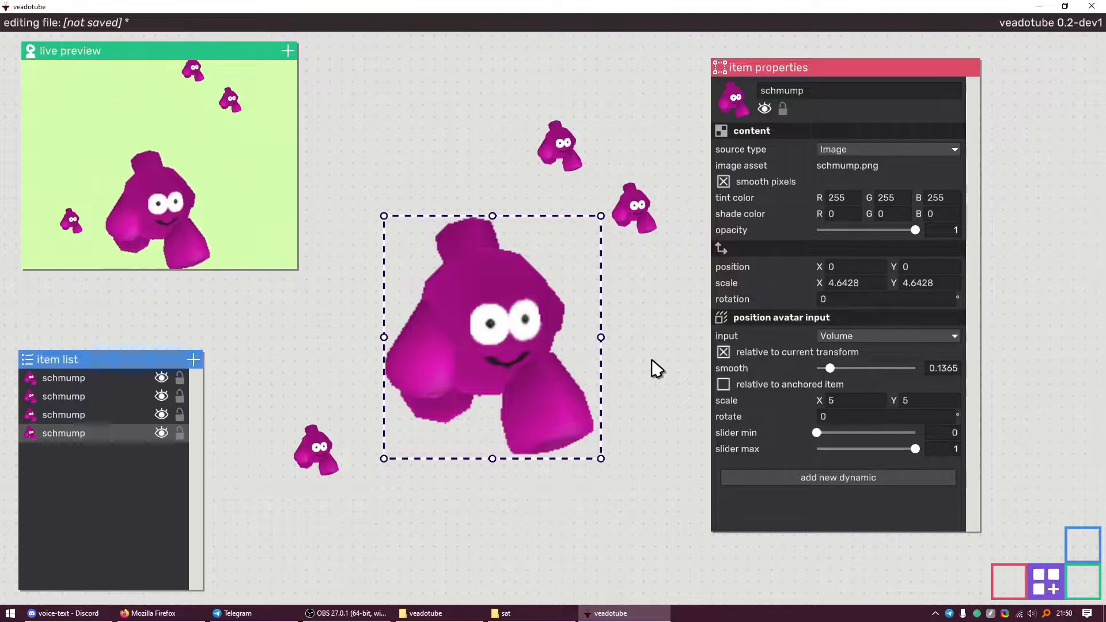
click(788, 328)
Add a head-Tilt rotation dynamic to the big schmump, then delete it again
mouse_move(787, 257)
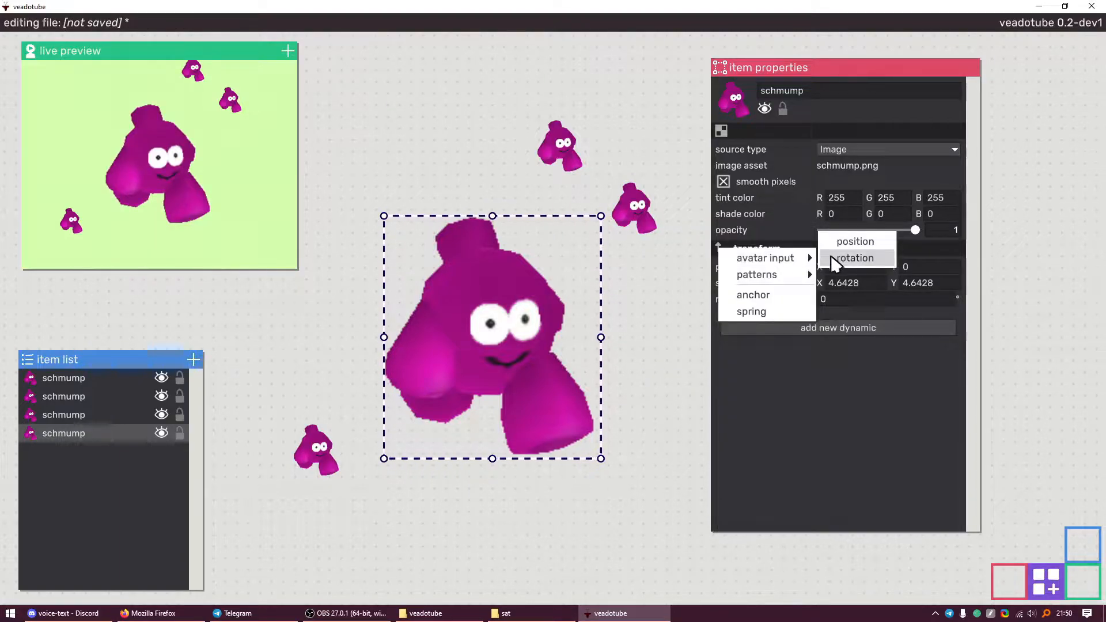
click(855, 258)
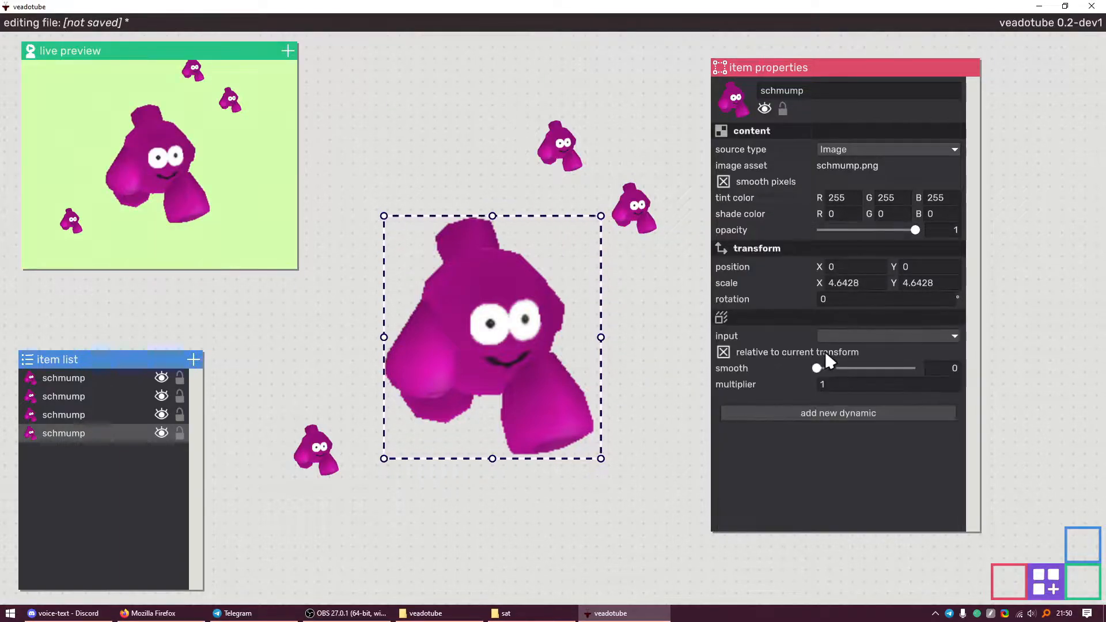
click(852, 336)
mouse_move(857, 421)
mouse_move(1032, 420)
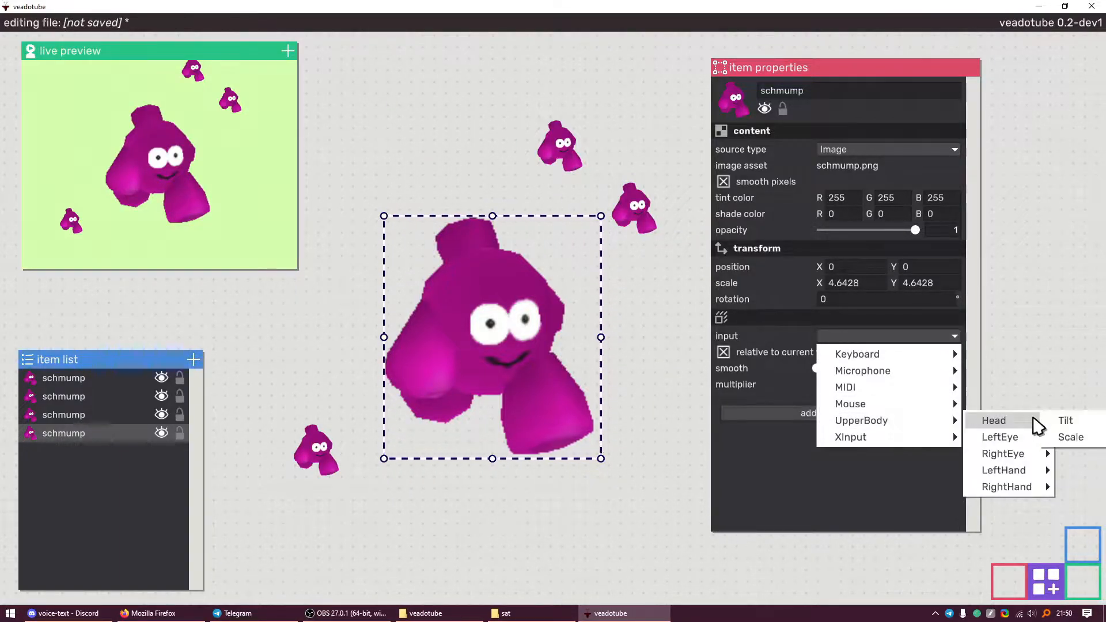
click(1074, 421)
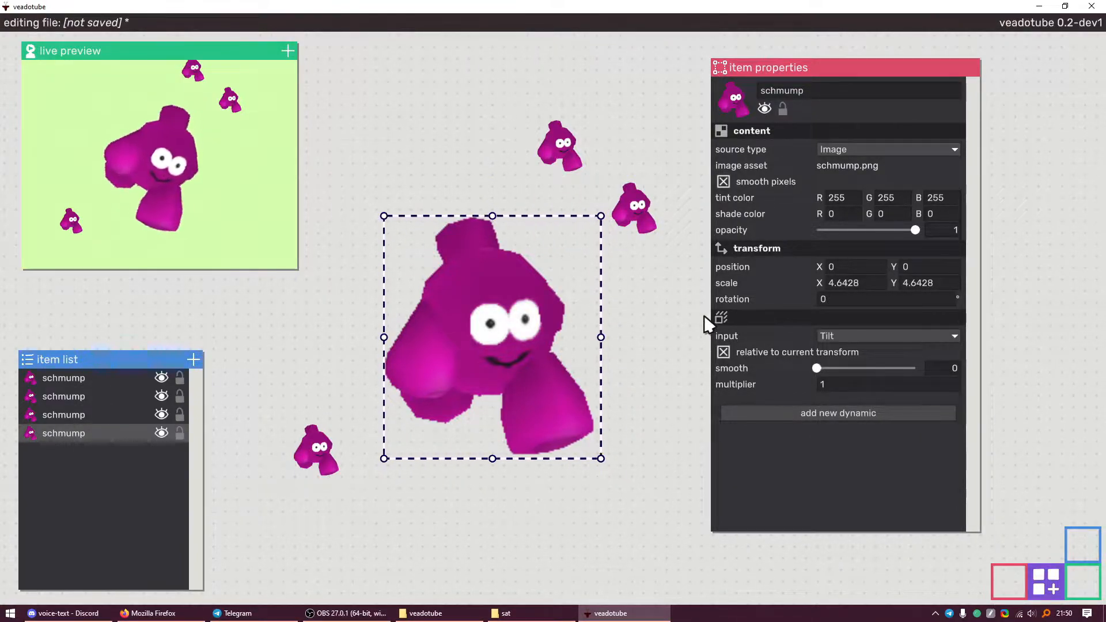
right_click(752, 316)
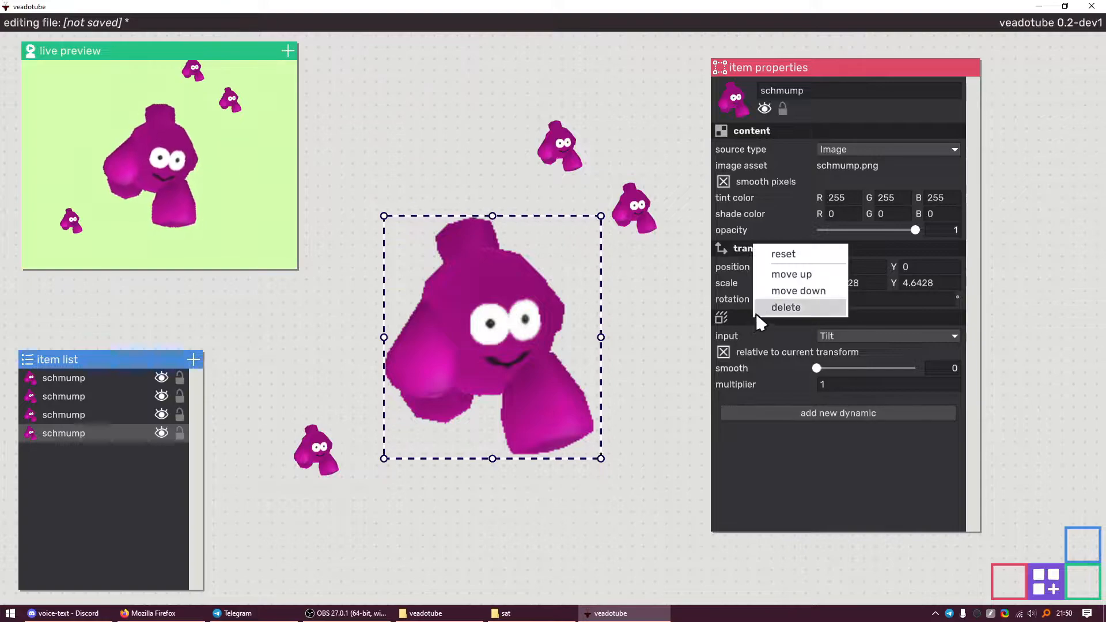
click(772, 306)
click(824, 327)
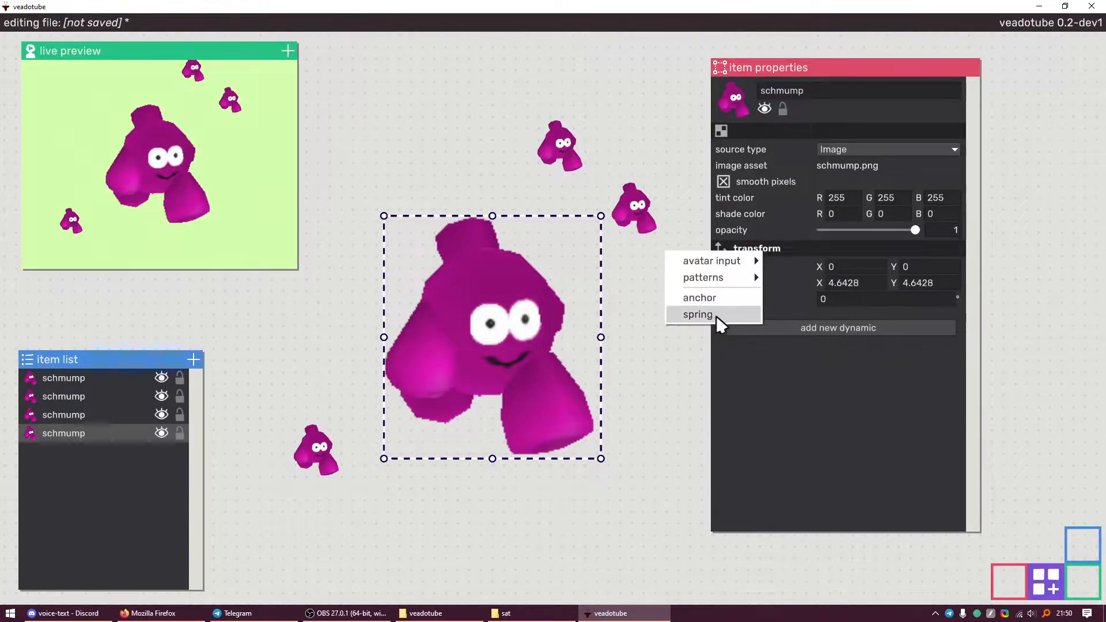
click(774, 406)
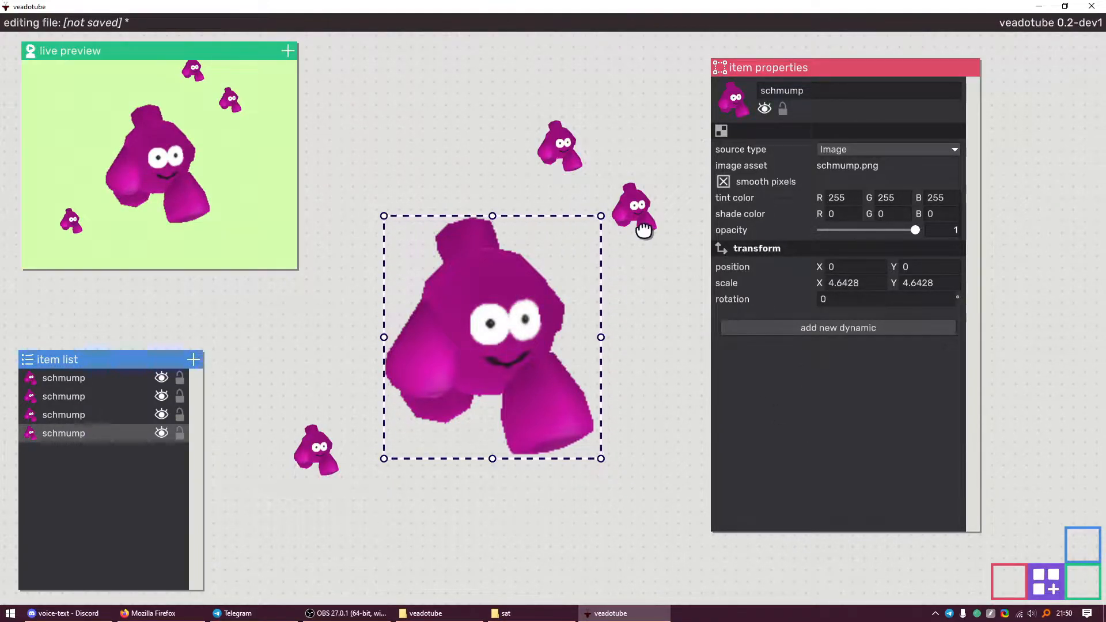
Place a small schmump on the big one's head at -1.3048, 3.5363, scaled 2.2822
drag(633, 216, 420, 240)
drag(370, 182, 458, 206)
drag(500, 260, 490, 249)
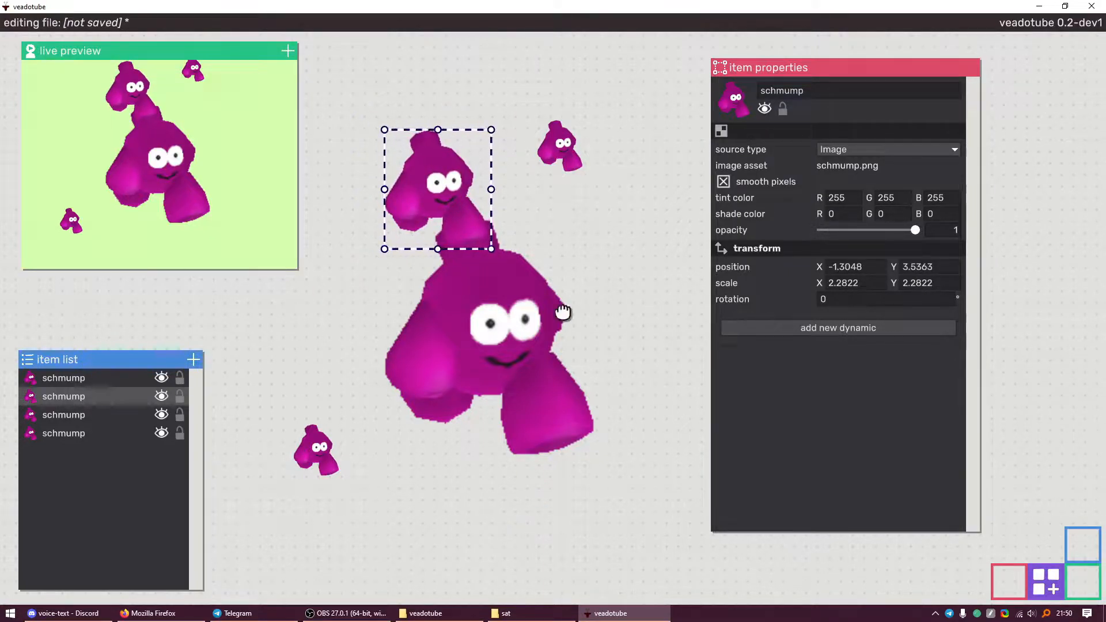
Anchor the small schmump to the big one, with its pivot at the lower edge (-0.6174, 2.4727)
click(859, 326)
click(824, 299)
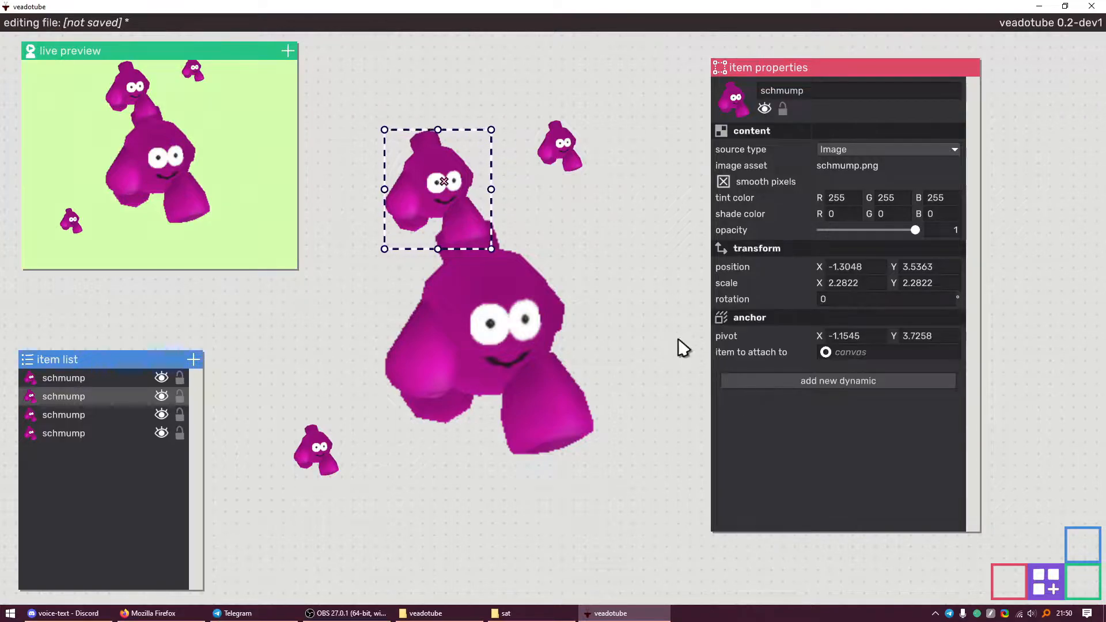
drag(443, 181, 466, 234)
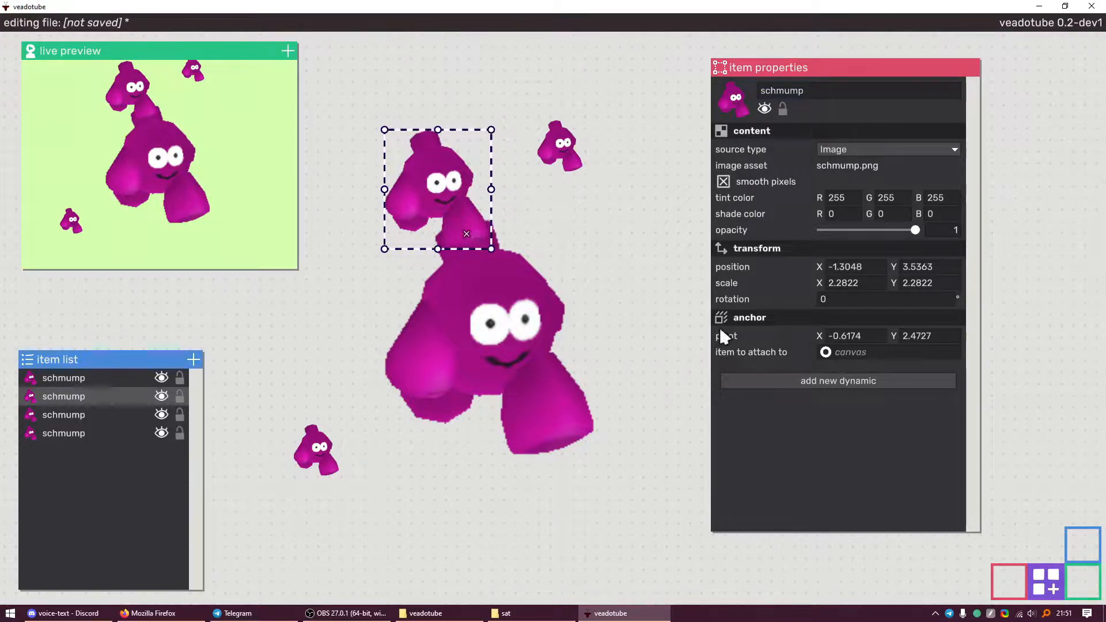
drag(825, 352, 508, 324)
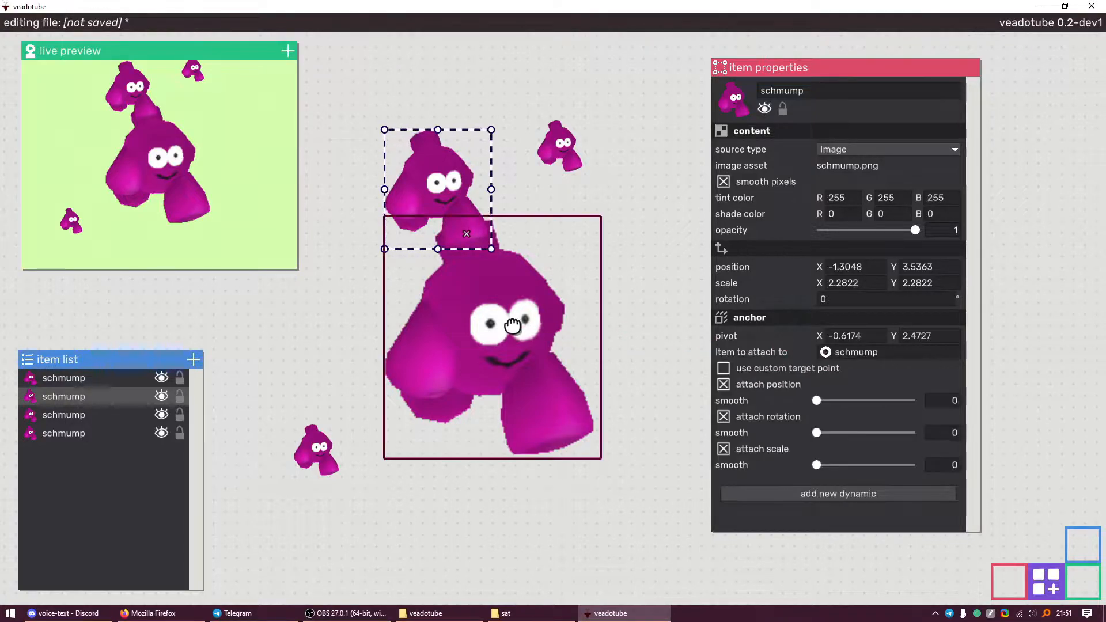
click(510, 361)
click(443, 190)
click(467, 290)
click(852, 326)
mouse_move(837, 278)
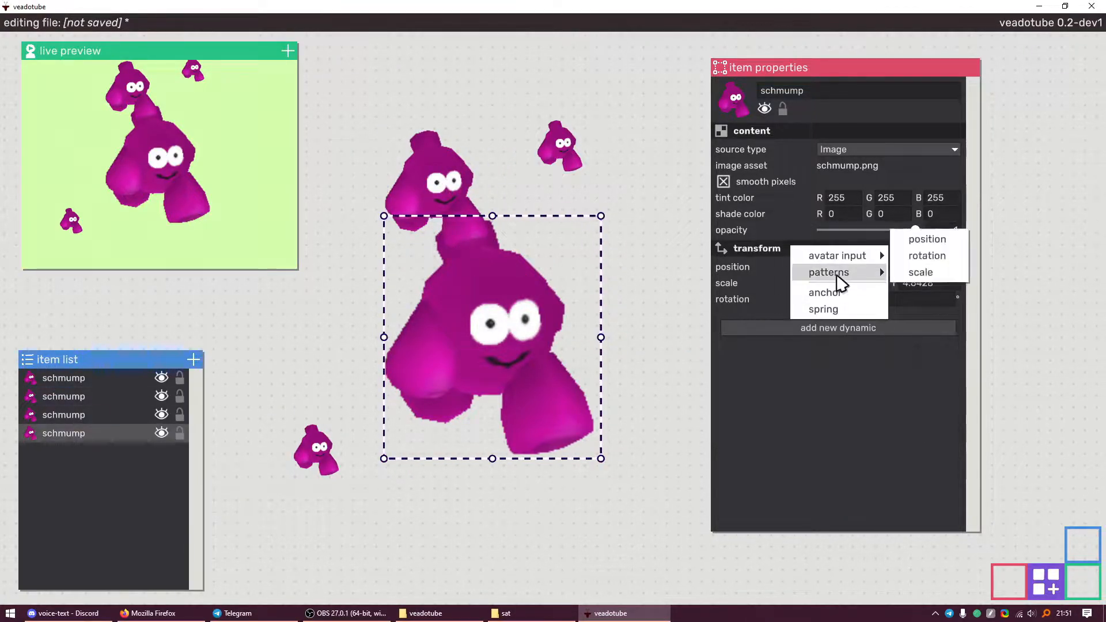
Give the big schmump a head-Tilt rotation dynamic with 0.1249 smoothing
click(929, 255)
click(864, 337)
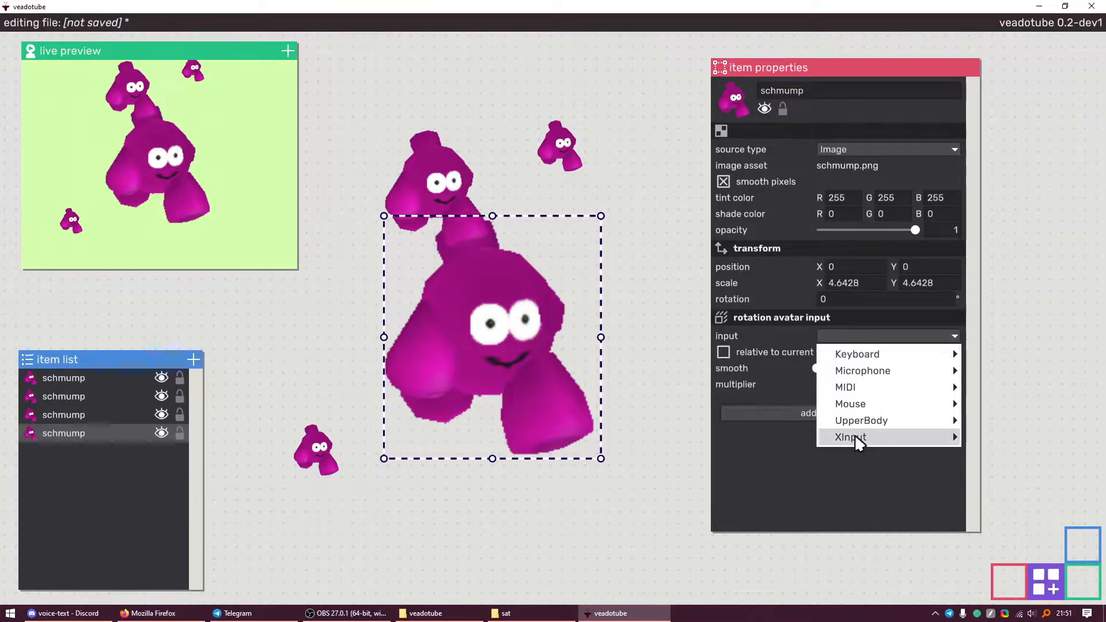
mouse_move(889, 427)
mouse_move(1000, 420)
click(1079, 422)
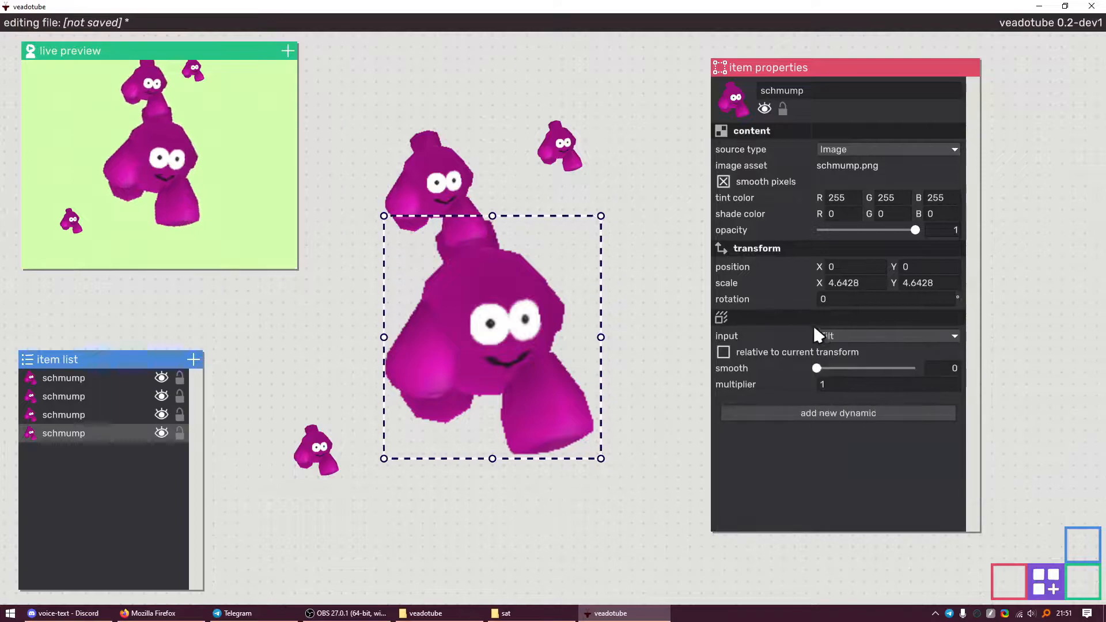
drag(816, 368, 825, 370)
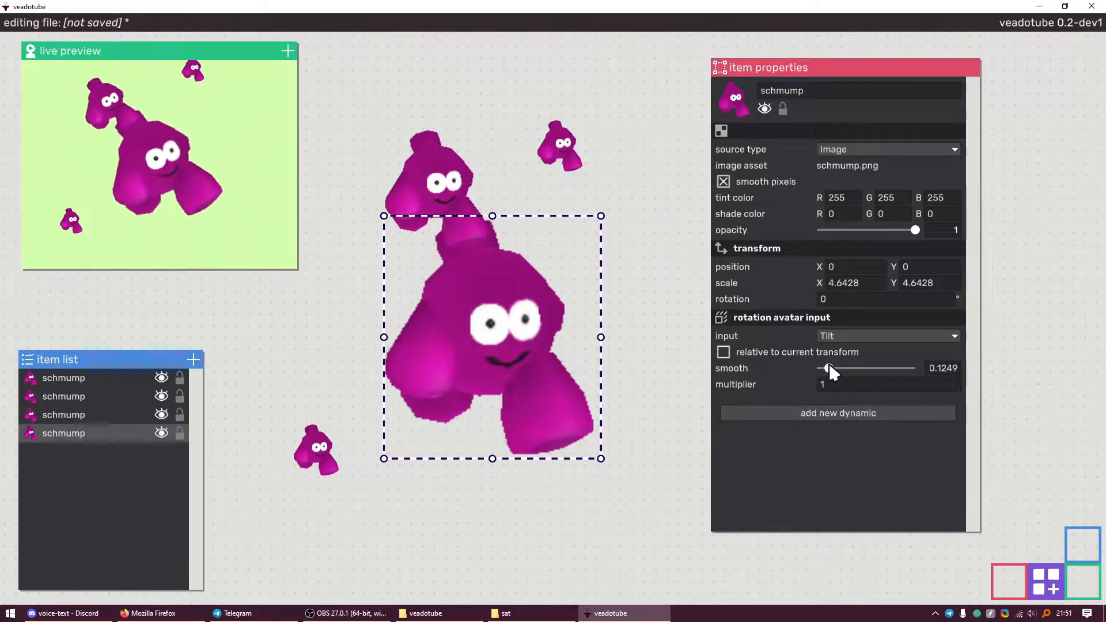
Adjust the small schmump's anchor smoothing for position and rotation
click(456, 184)
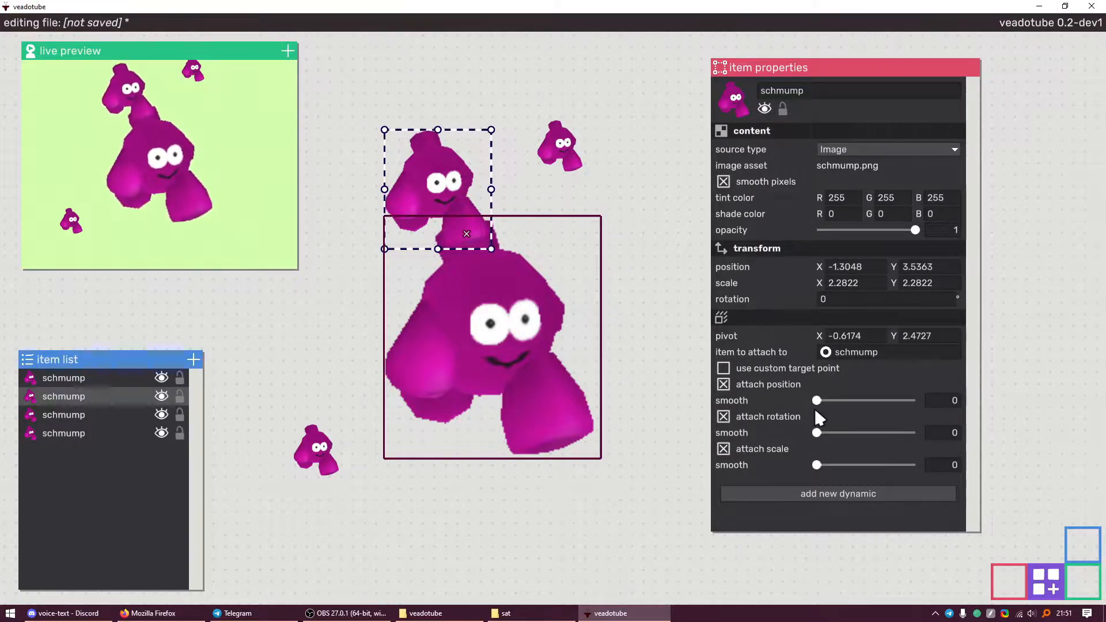
drag(816, 400, 839, 402)
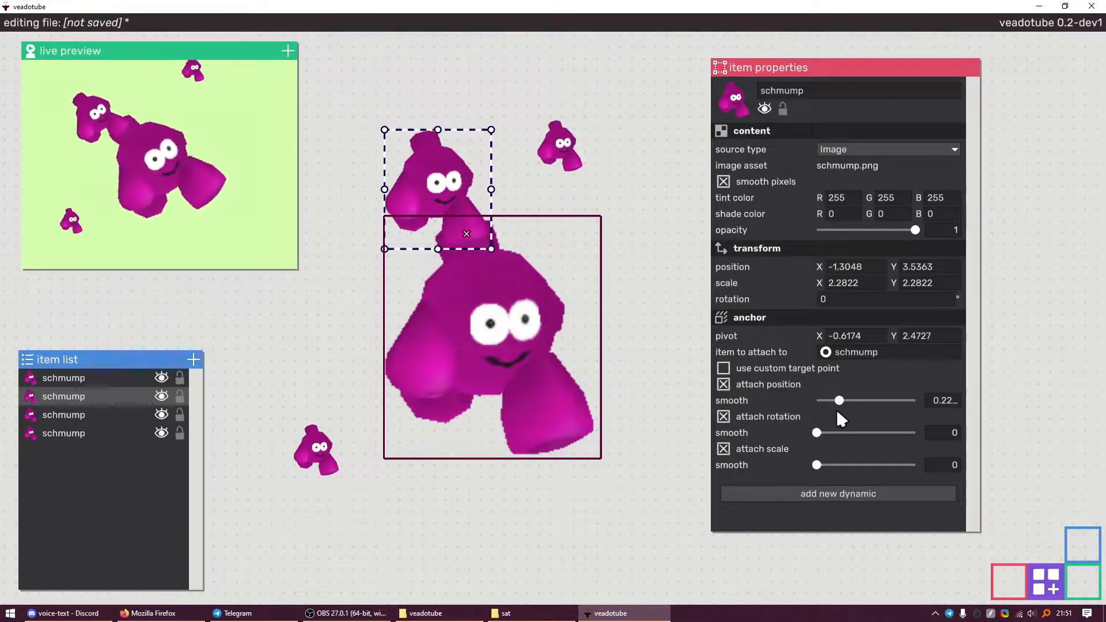
drag(817, 432, 789, 412)
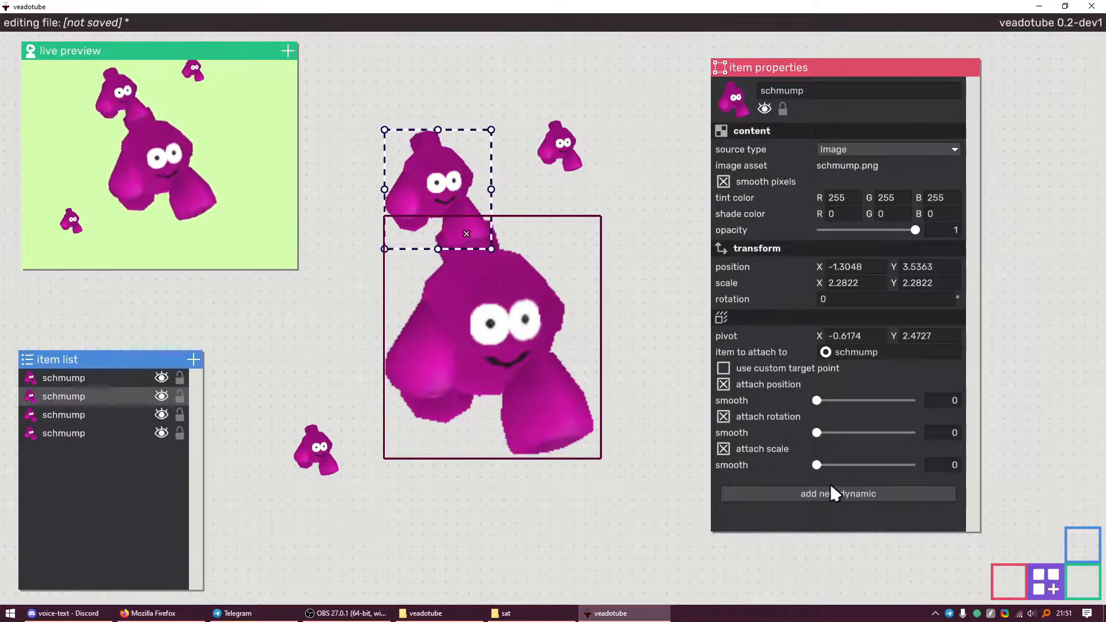
Add a spring dynamic with velocity 12 to the small schmump
click(872, 491)
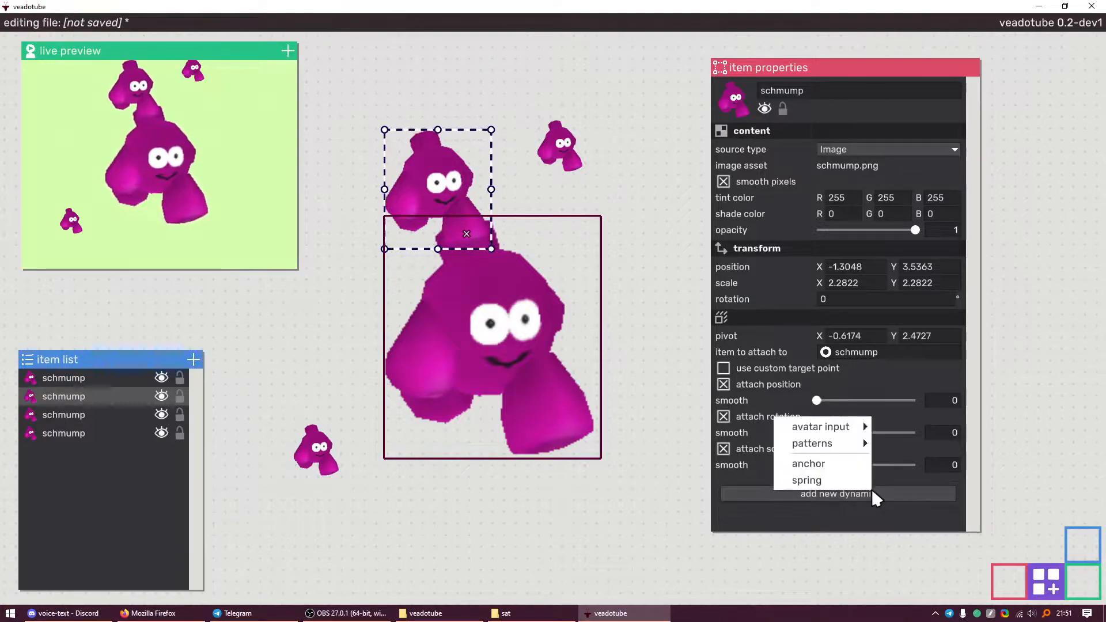
click(824, 480)
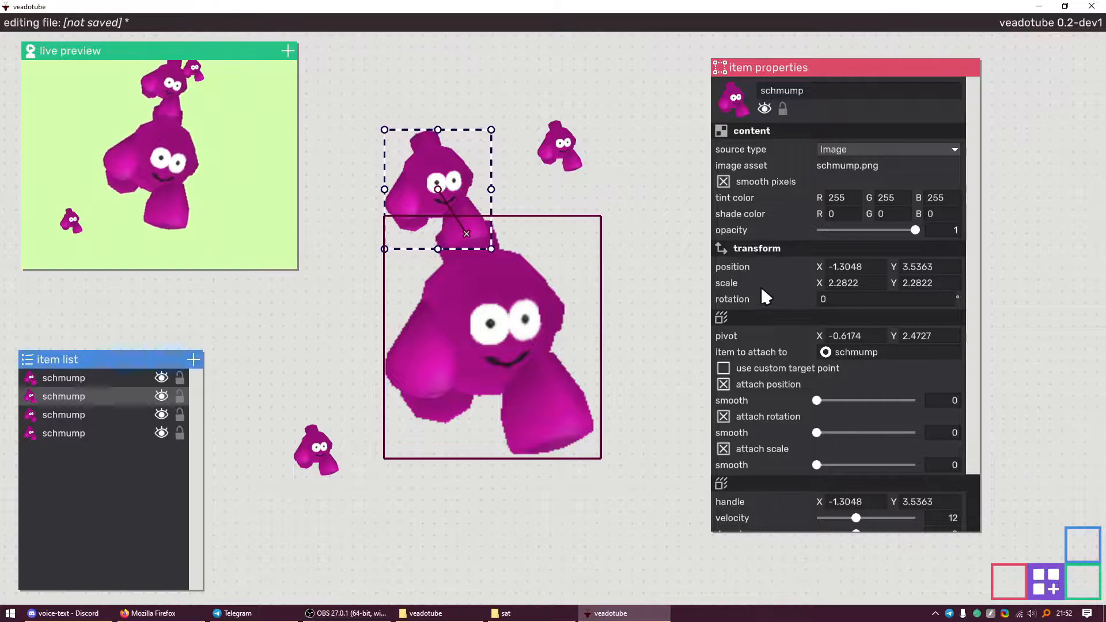
scroll(766, 297, down, 2)
scroll(784, 357, up, 2)
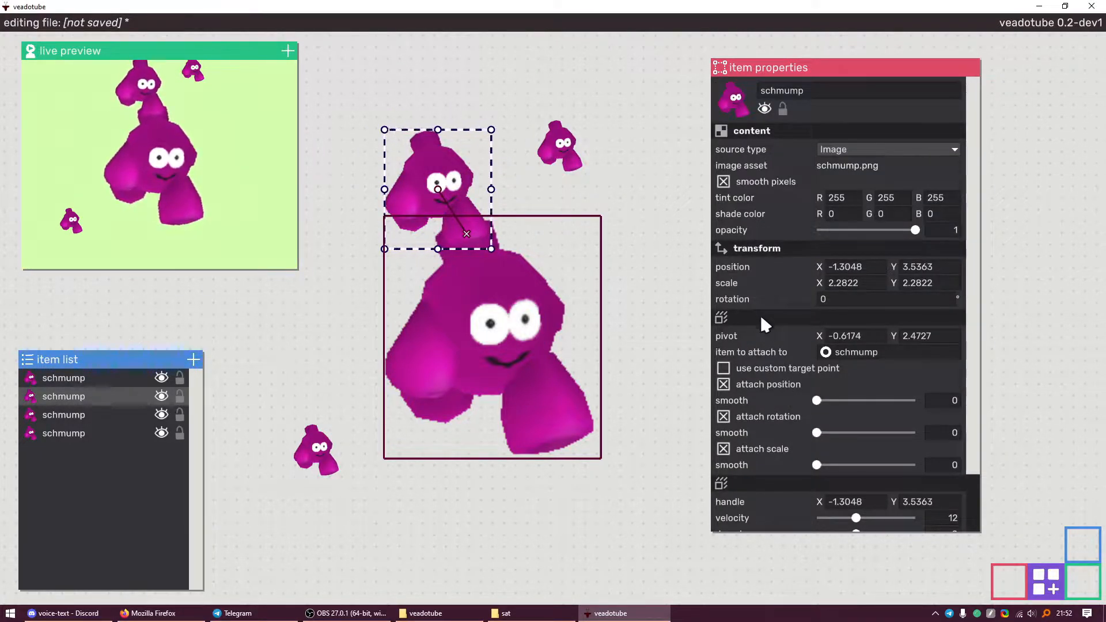
Switch between selecting the schmumps and clearing the selection to preview the bounce
click(638, 290)
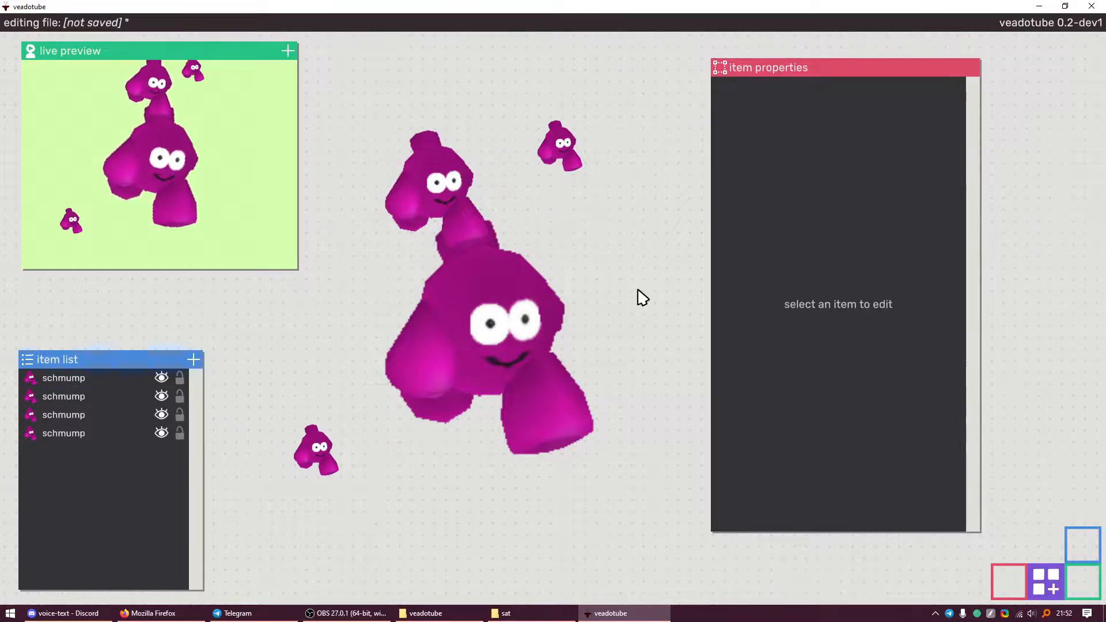
click(388, 193)
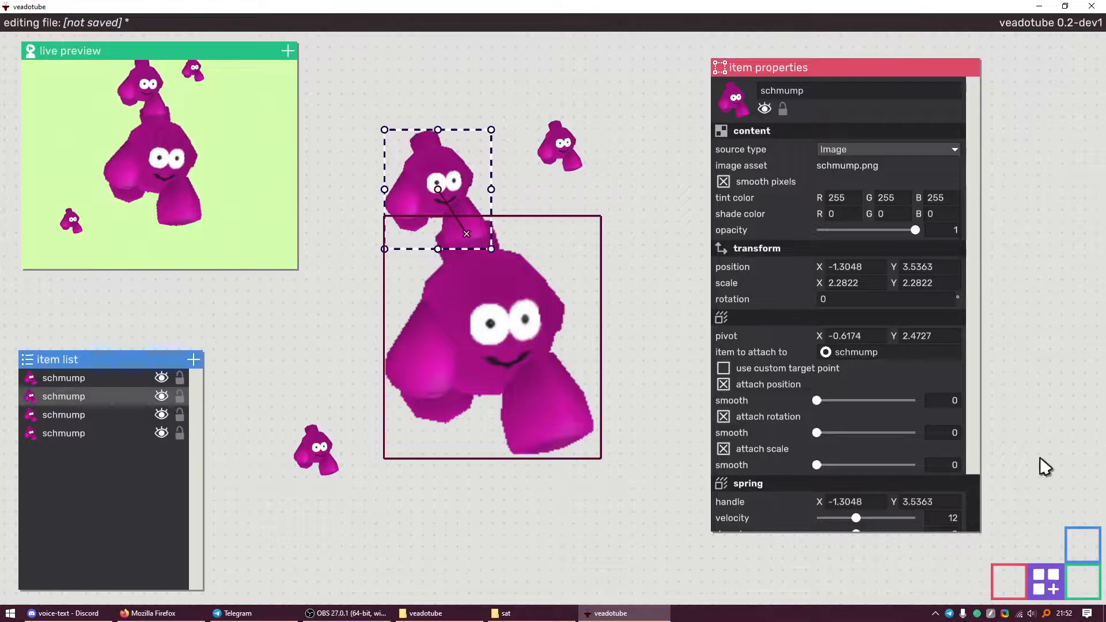
click(641, 295)
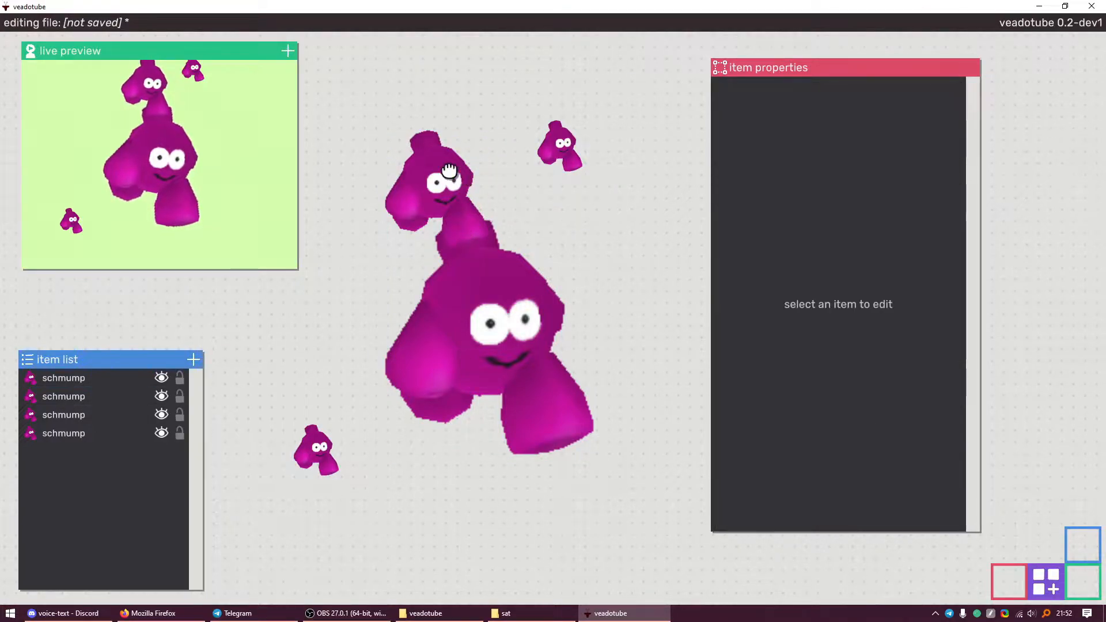
click(449, 171)
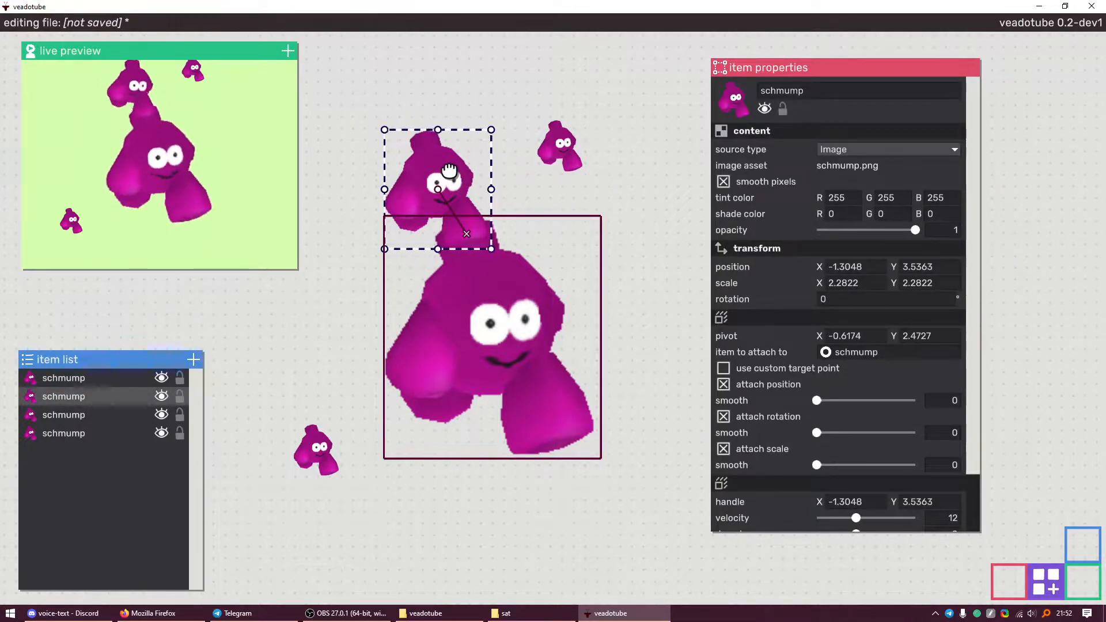
click(521, 338)
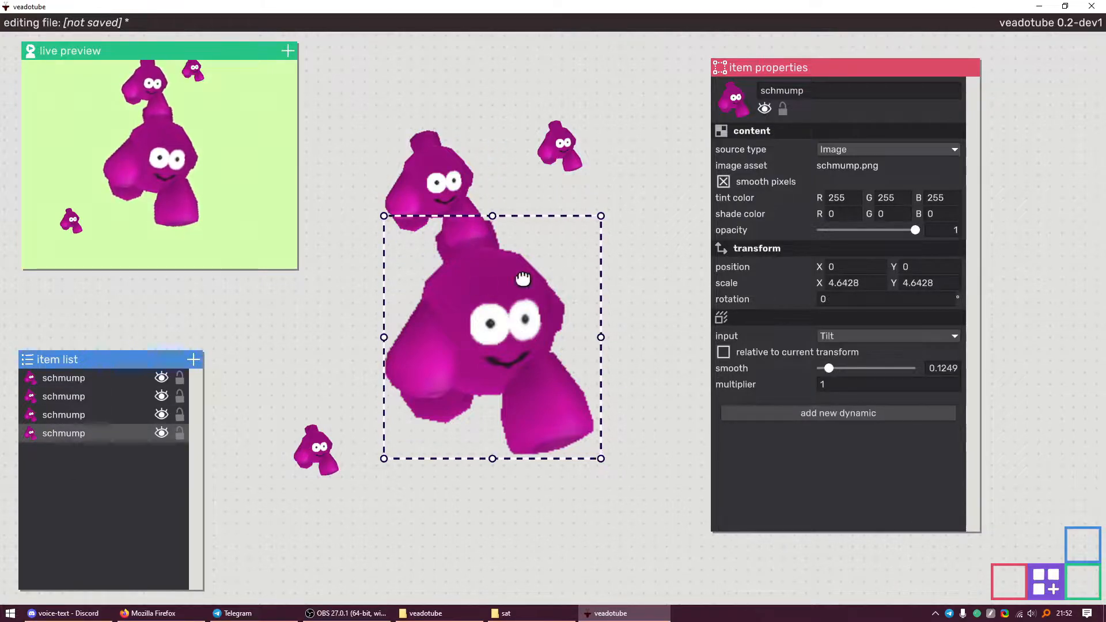
click(643, 331)
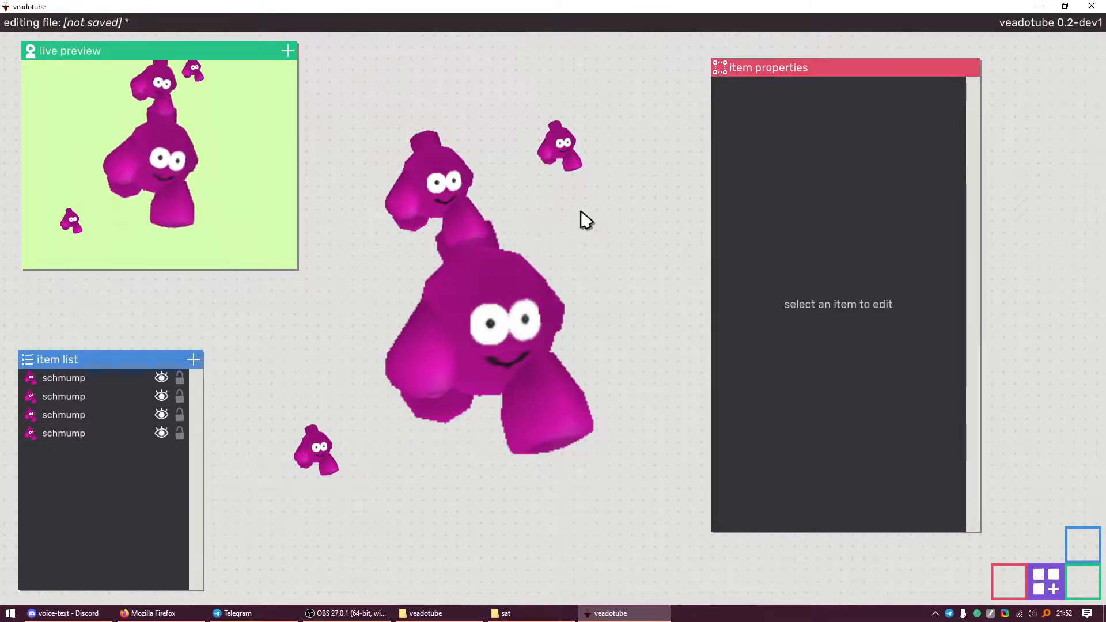
click(487, 175)
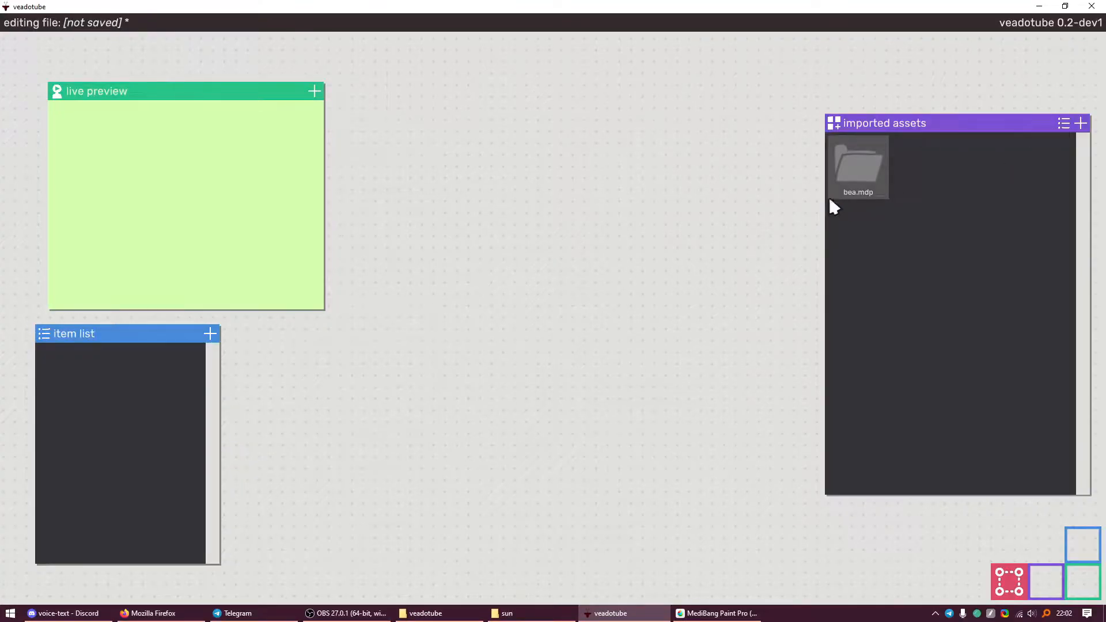
Open the asset import picker and cancel it twice
click(1081, 123)
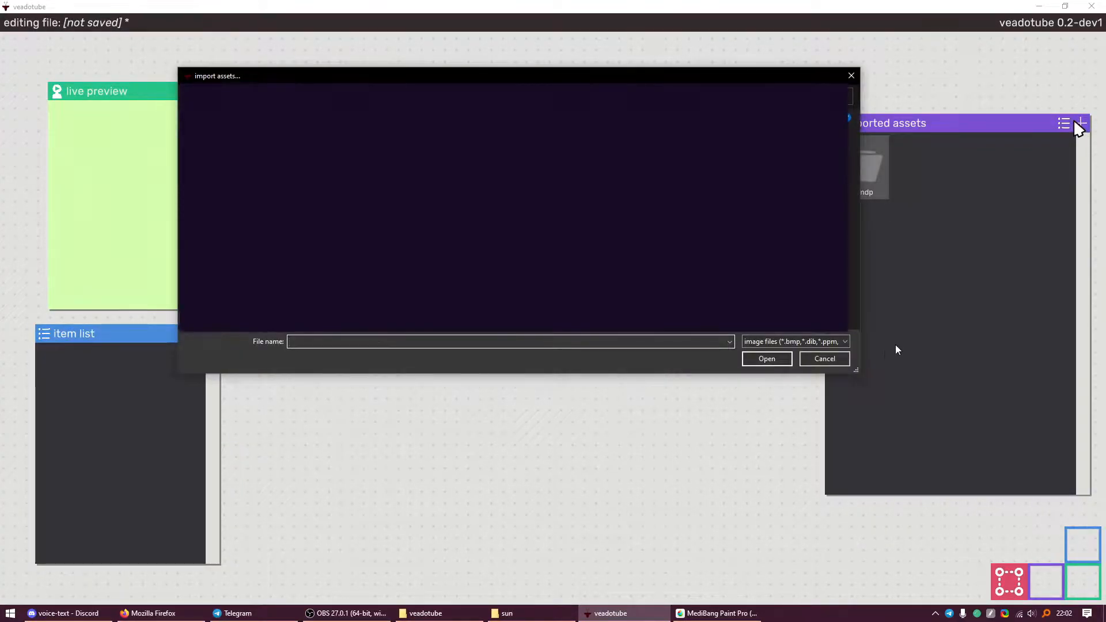
click(828, 358)
click(1079, 123)
click(826, 359)
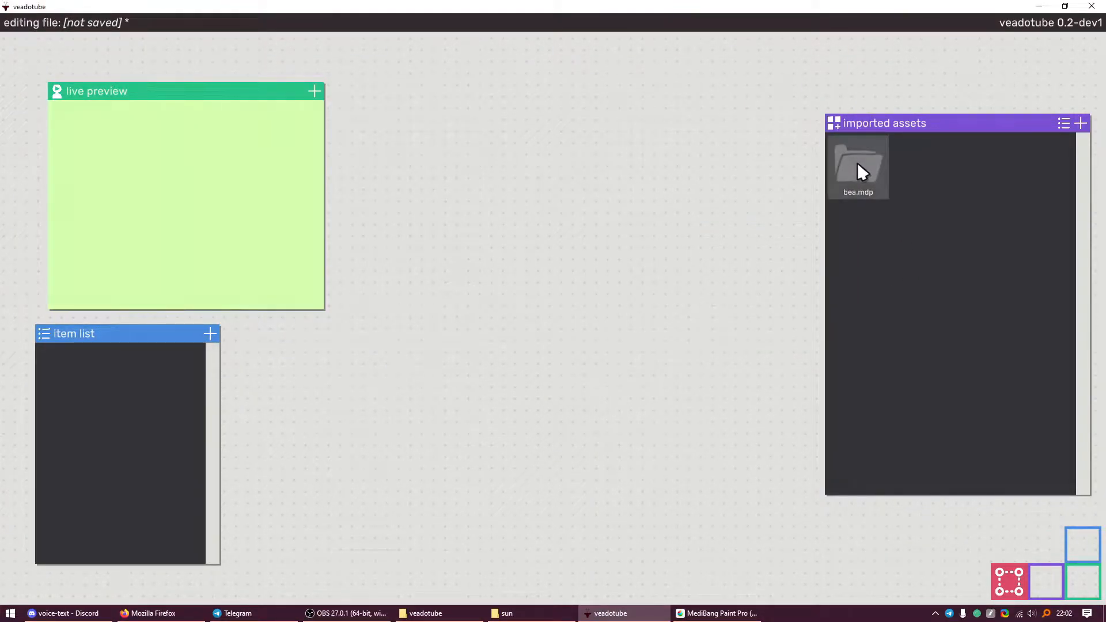
Check the original art in MediBang, then open bea.mdp to list its layers
click(693, 614)
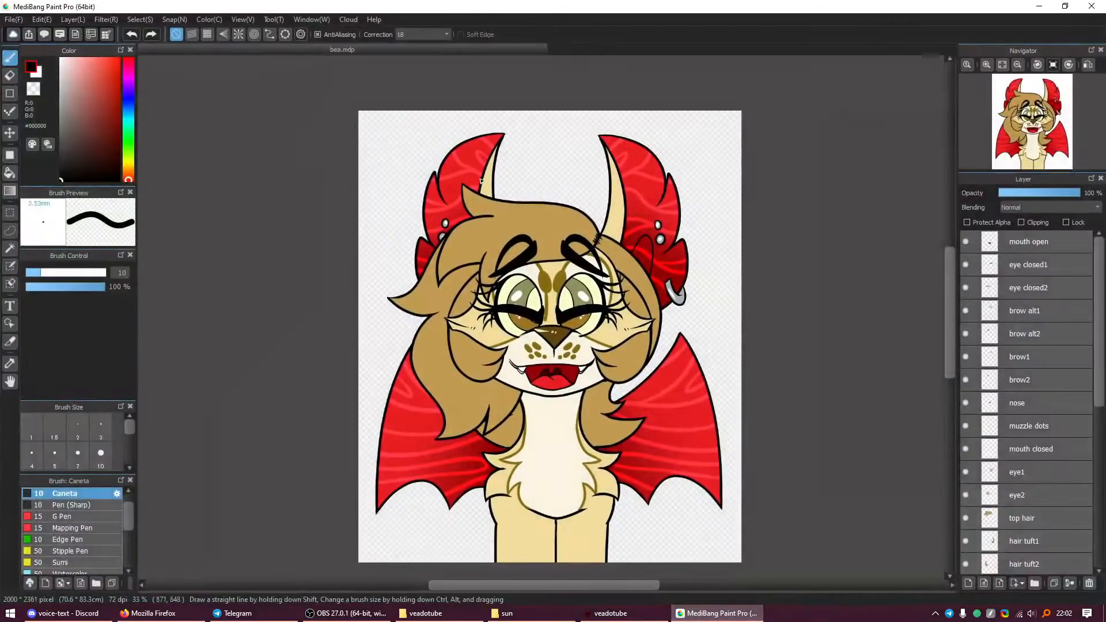
scroll(552, 362, up, 2)
scroll(551, 362, down, 2)
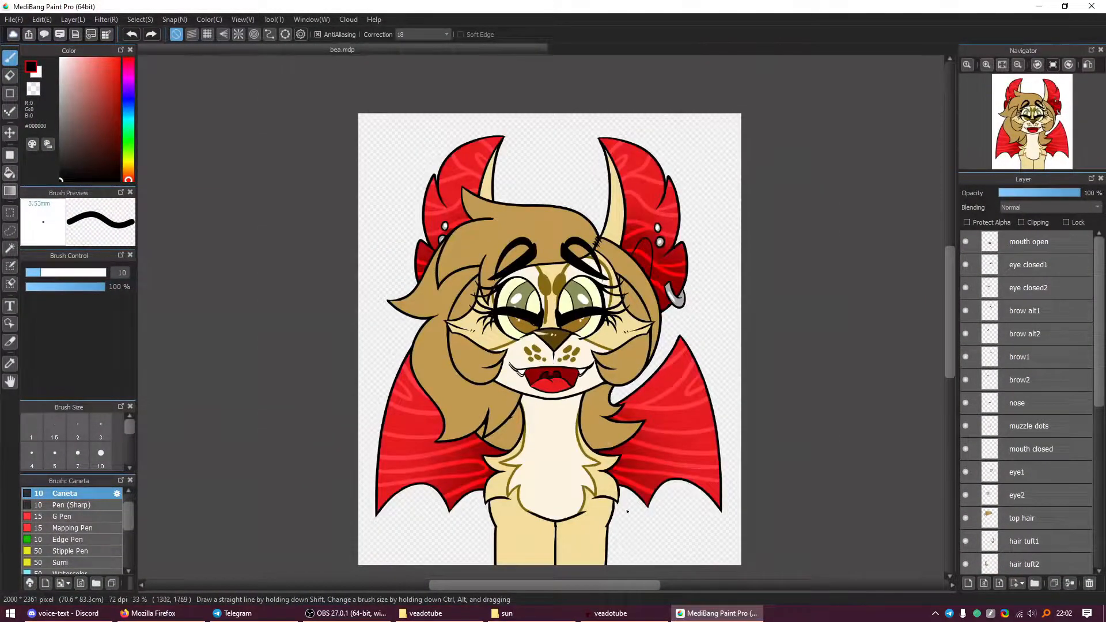
click(700, 613)
double_click(872, 177)
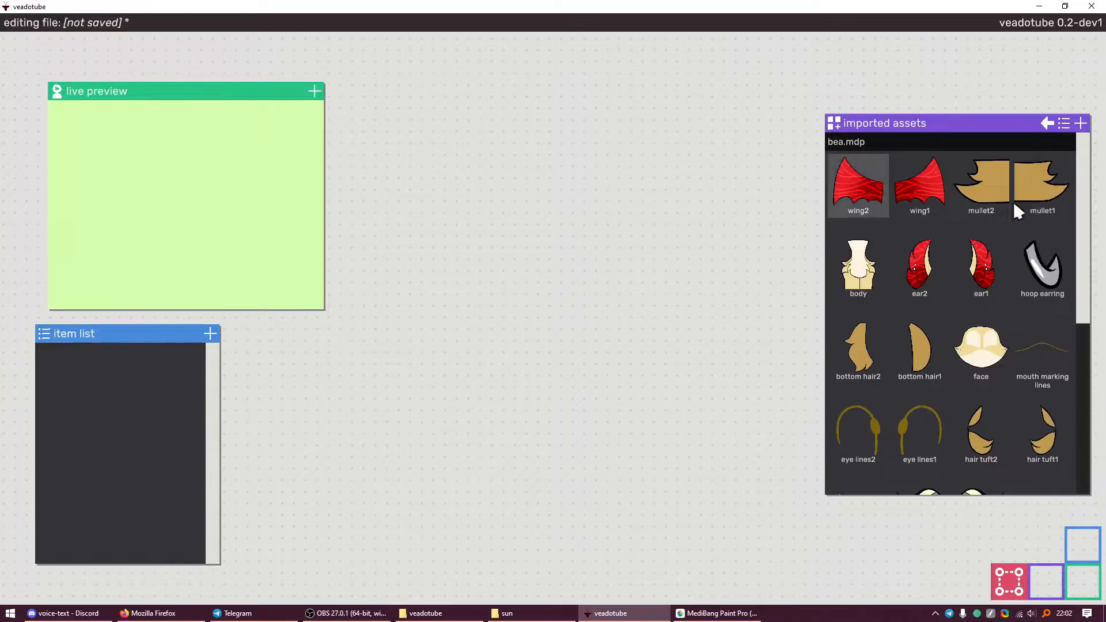
Try placing the ear1 and ear2 layers on the canvas, then delete both
scroll(922, 230, down, 3)
scroll(921, 225, up, 2)
click(921, 201)
drag(790, 271, 789, 271)
drag(576, 271, 420, 230)
drag(770, 256, 744, 191)
drag(674, 222, 527, 254)
scroll(527, 254, down, 2)
scroll(564, 238, up, 1)
key(ctrl+a)
key(Delete)
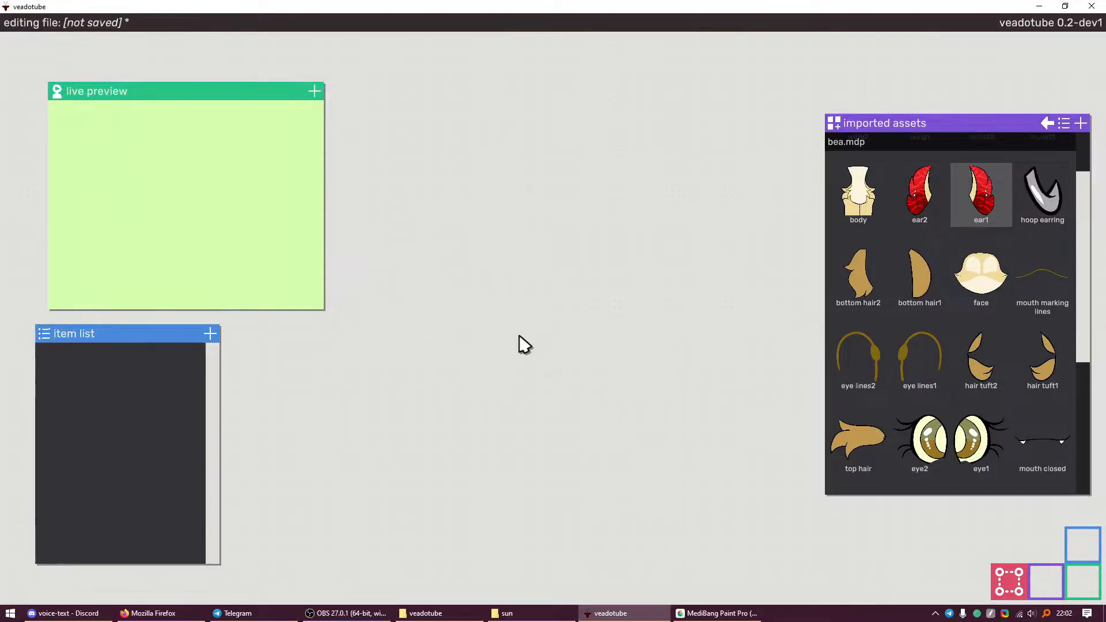
Drop the whole bea.mdp character onto the canvas and position it
click(1045, 123)
drag(773, 184, 409, 367)
drag(429, 352, 651, 258)
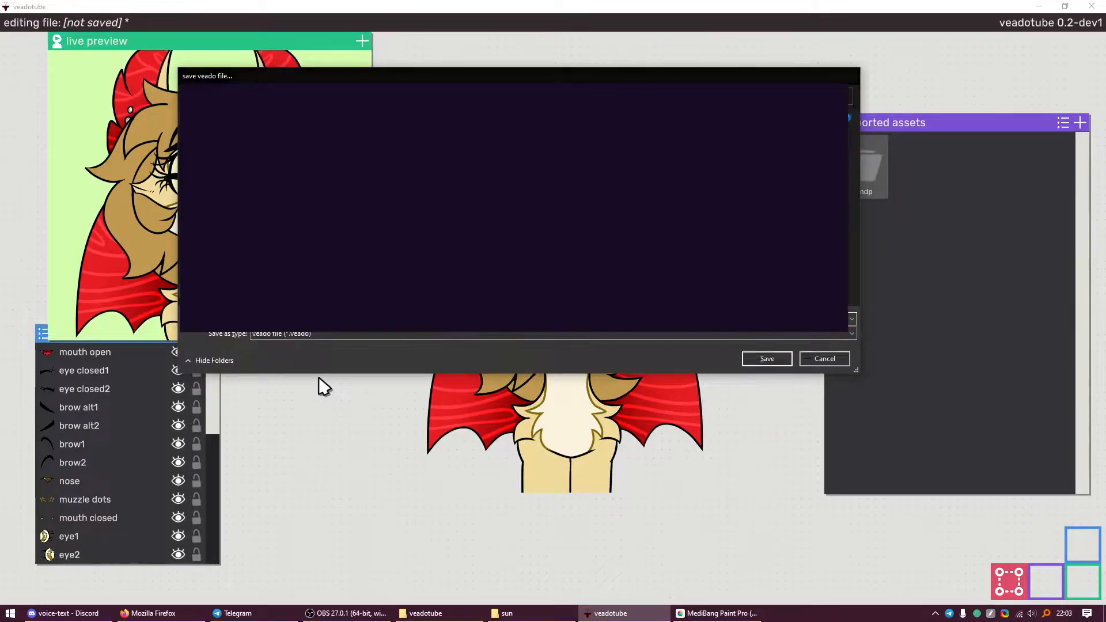
Save the project as bea.veado and make the item list taller
key(Escape)
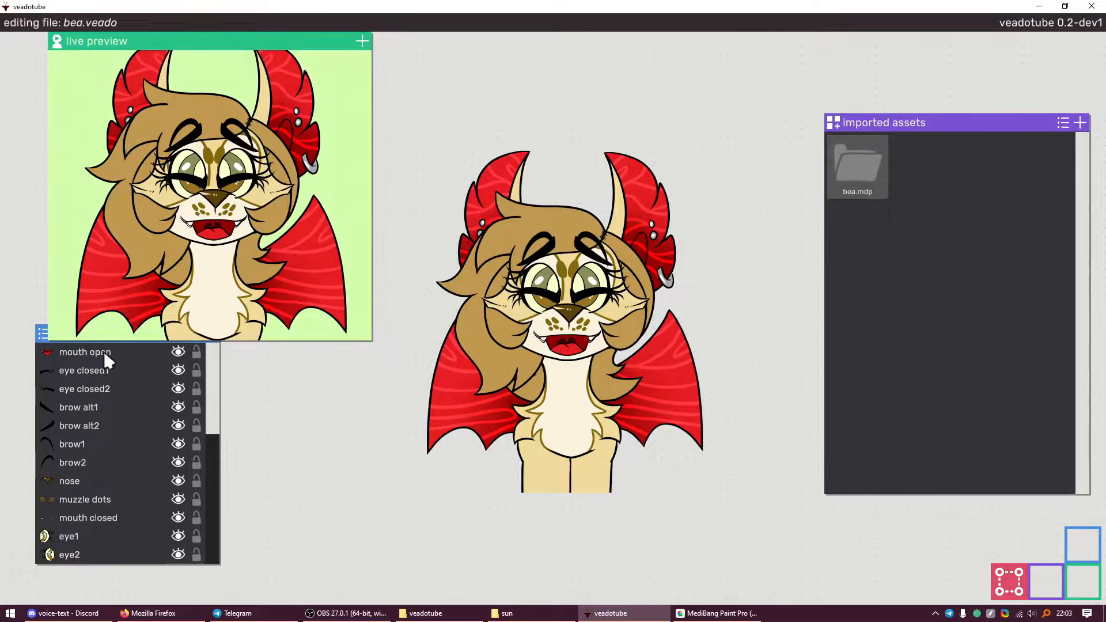
drag(128, 328, 129, 220)
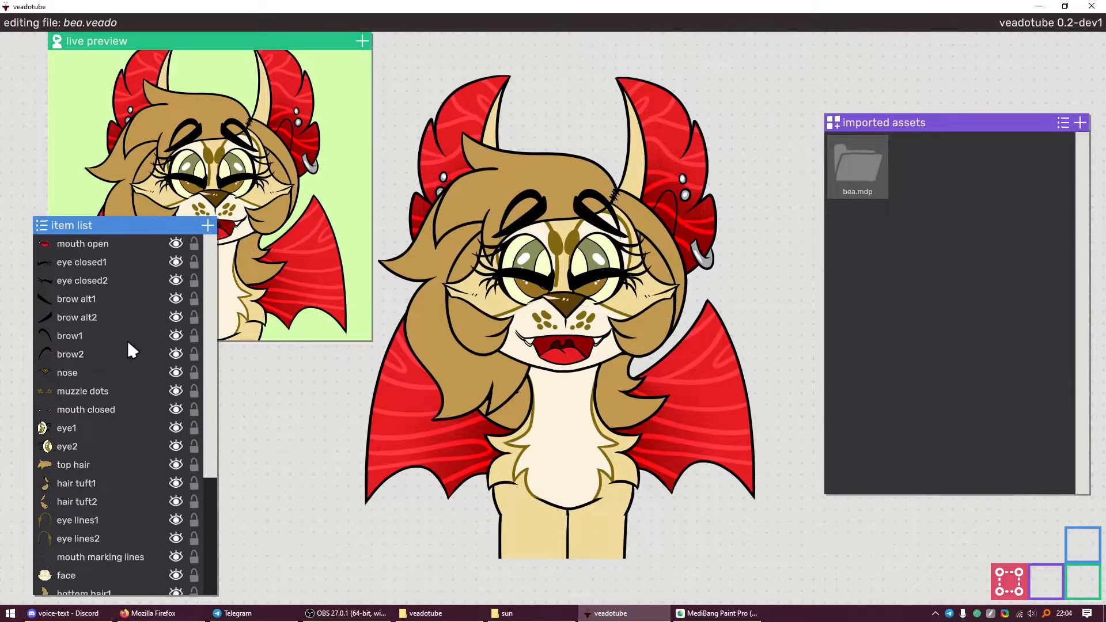
scroll(114, 357, down, 5)
Make the face layer visible and open its properties
scroll(87, 455, up, 5)
scroll(126, 458, down, 5)
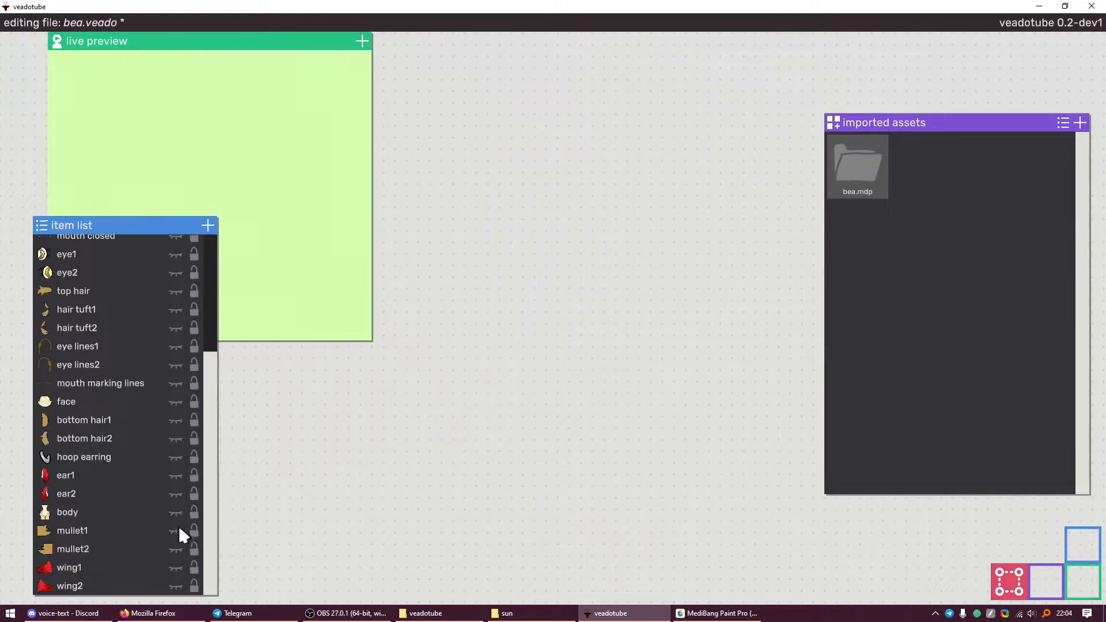
click(170, 403)
click(176, 401)
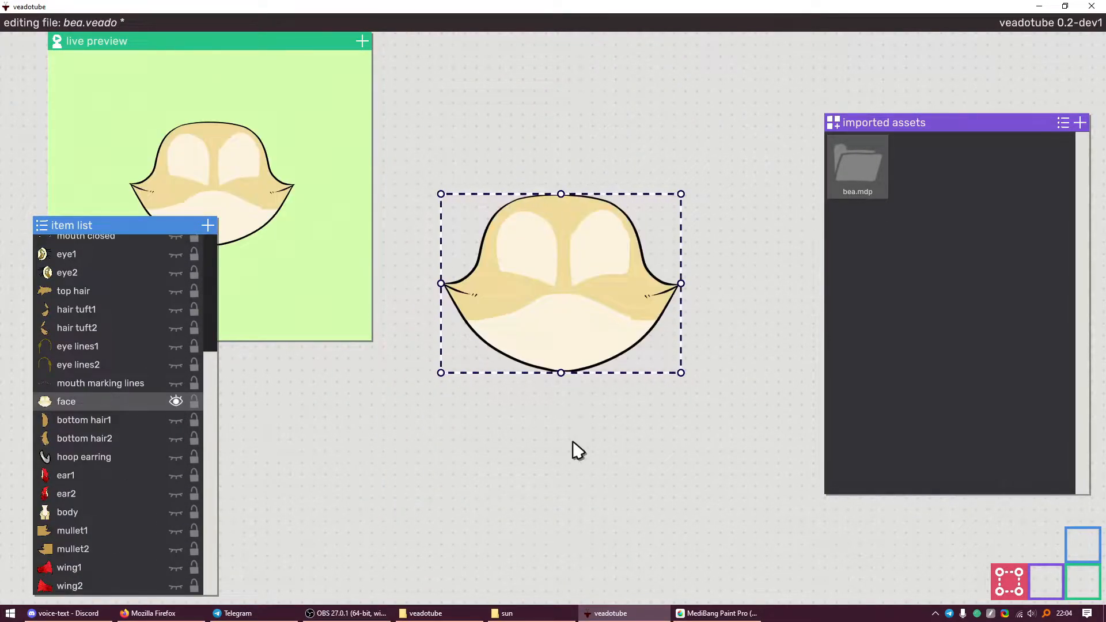
scroll(121, 410, up, 3)
scroll(119, 409, down, 3)
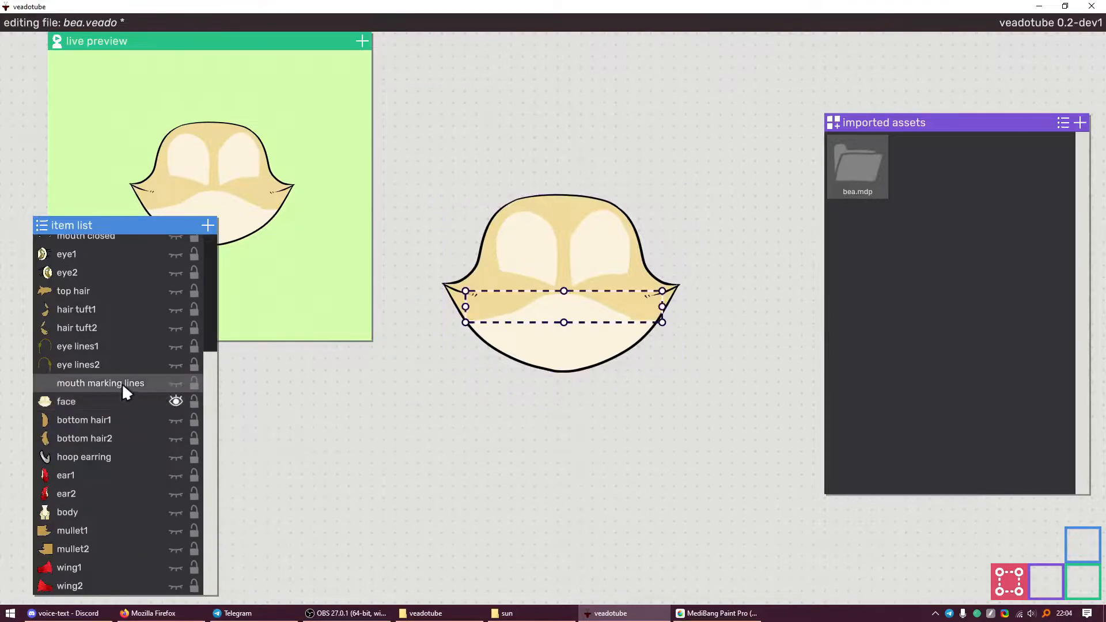
click(1016, 579)
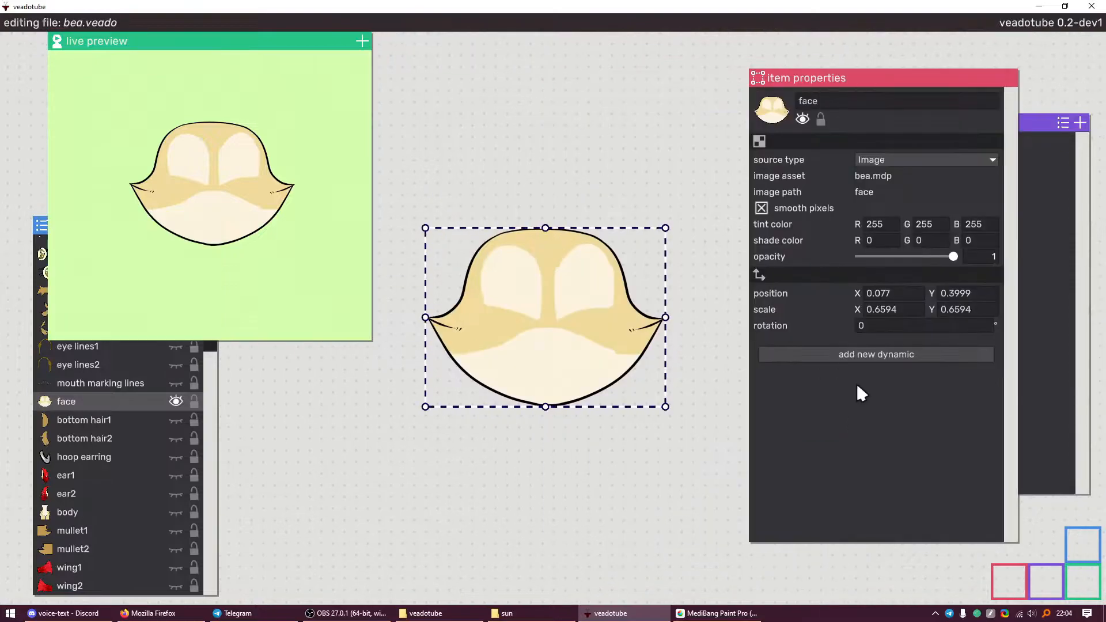
Drive the face with head Position at scale 0.5 × 0.5
click(875, 358)
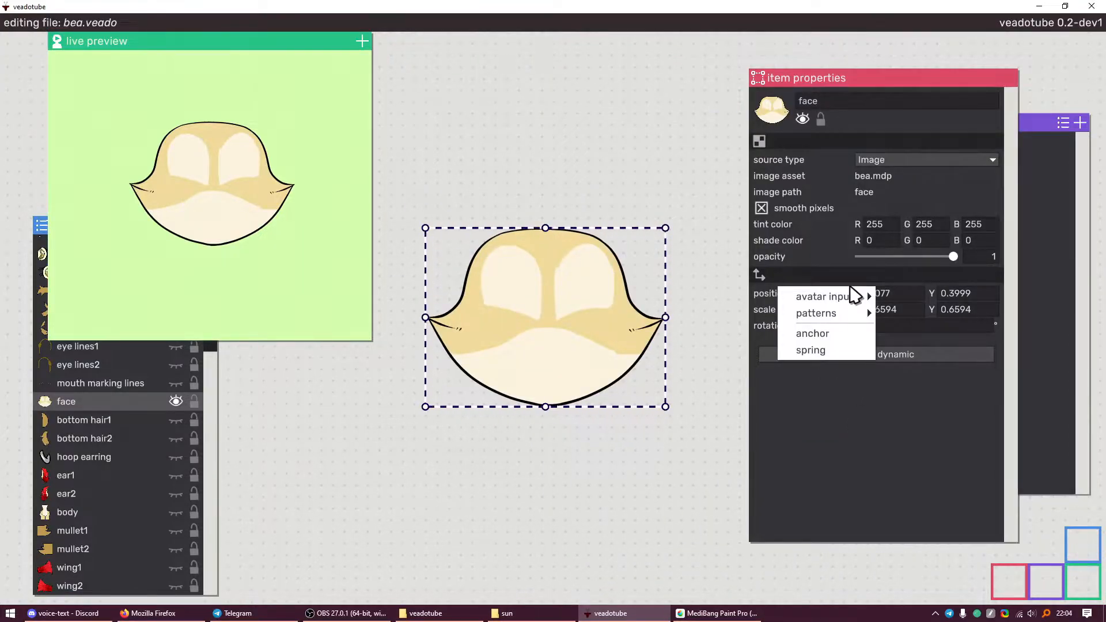
mouse_move(851, 297)
click(912, 281)
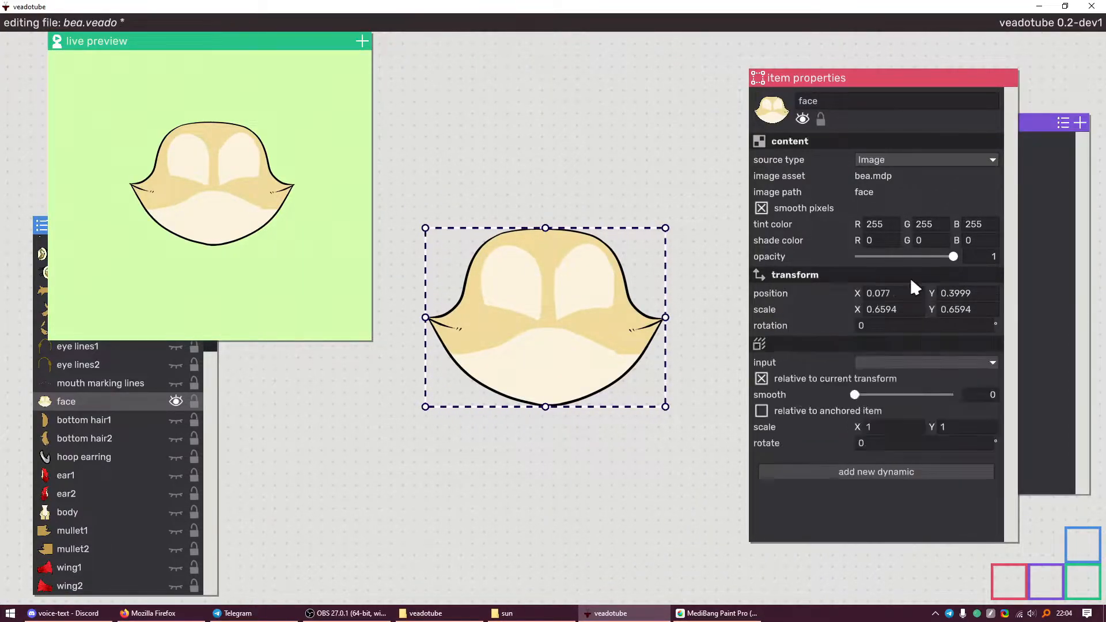
click(895, 362)
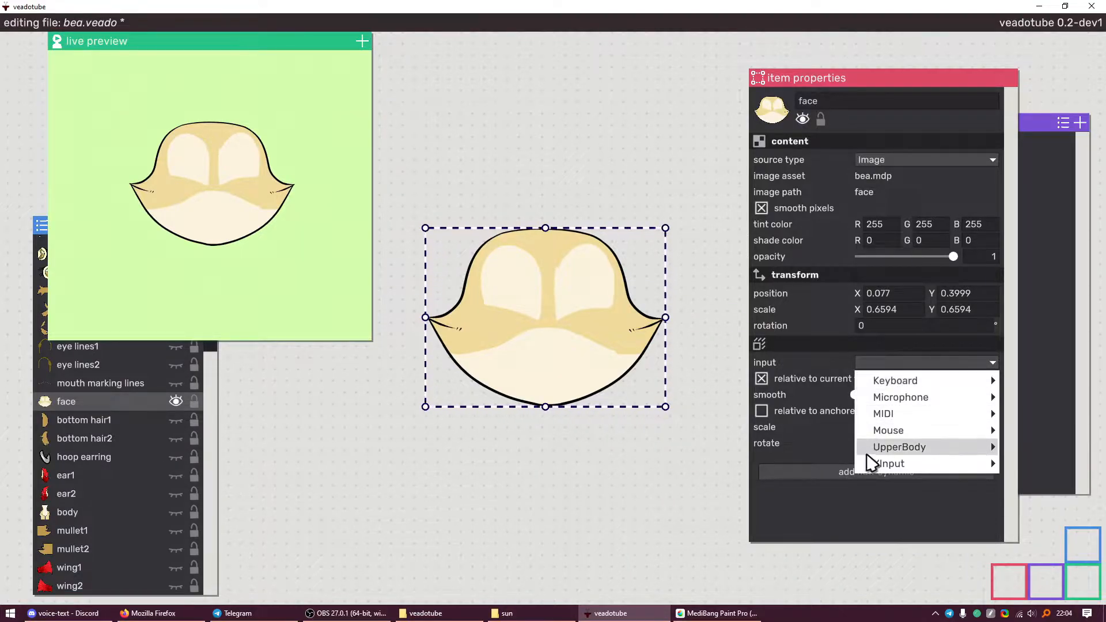
mouse_move(955, 448)
click(1064, 448)
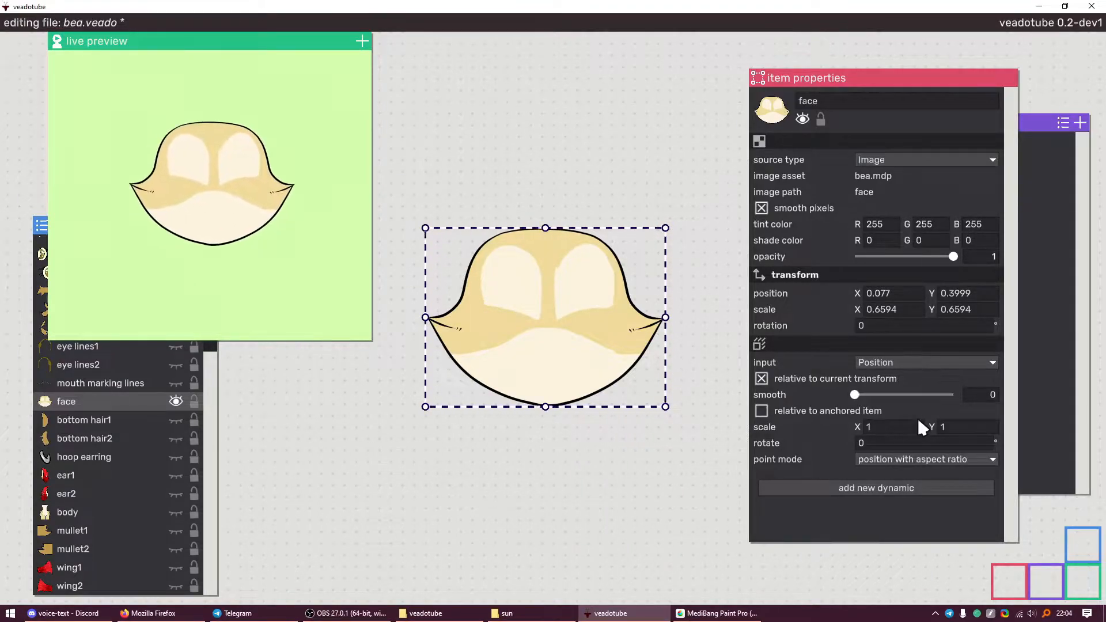
click(905, 426)
text(0.50.)
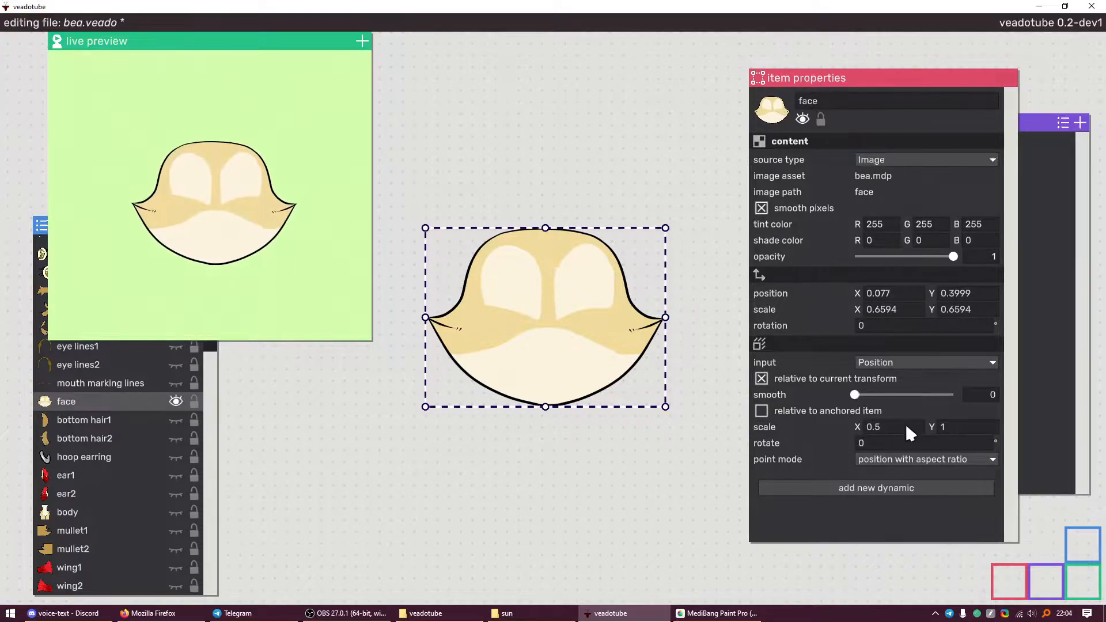
click(954, 426)
text(0.5)
key(Return)
Add a head Tilt rotation input to the face and show the body layer
click(872, 483)
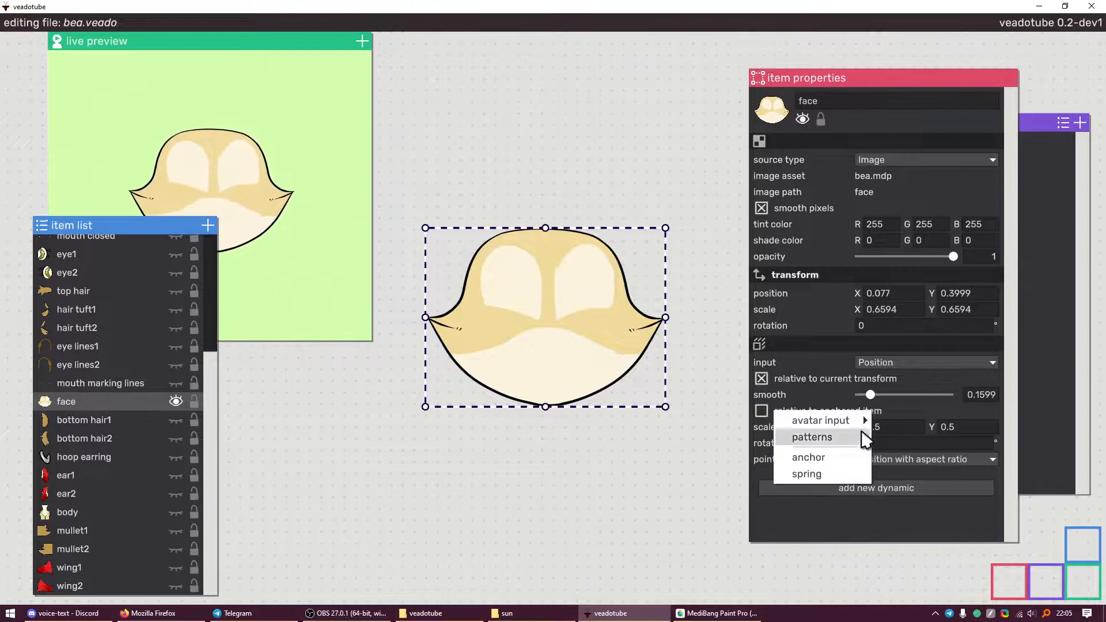
click(262, 176)
click(873, 483)
mouse_move(858, 422)
click(904, 421)
click(883, 500)
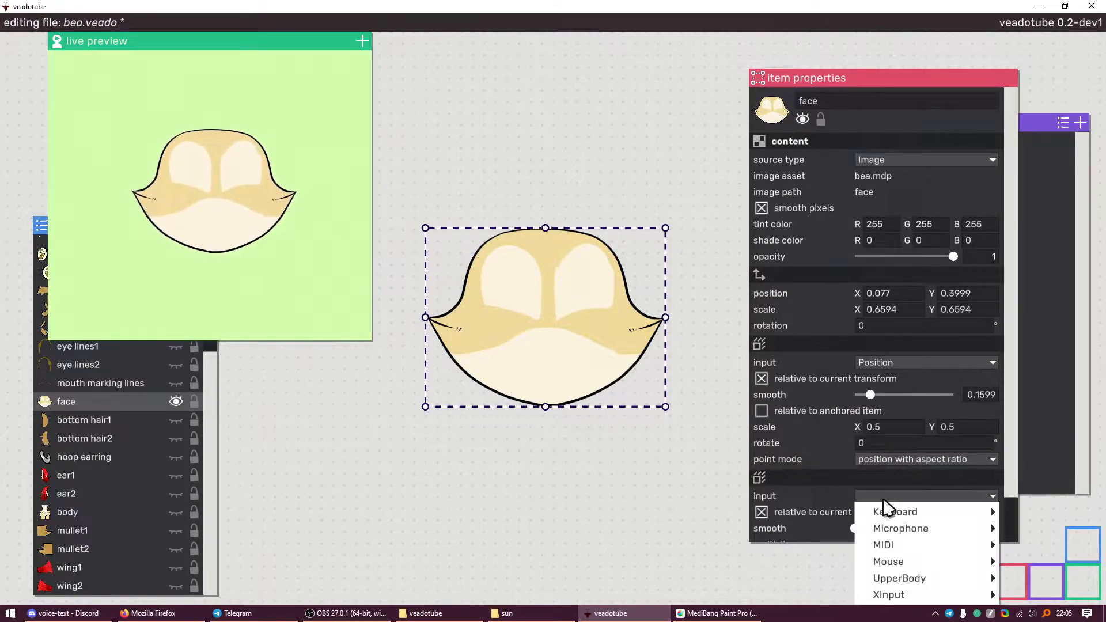
mouse_move(907, 579)
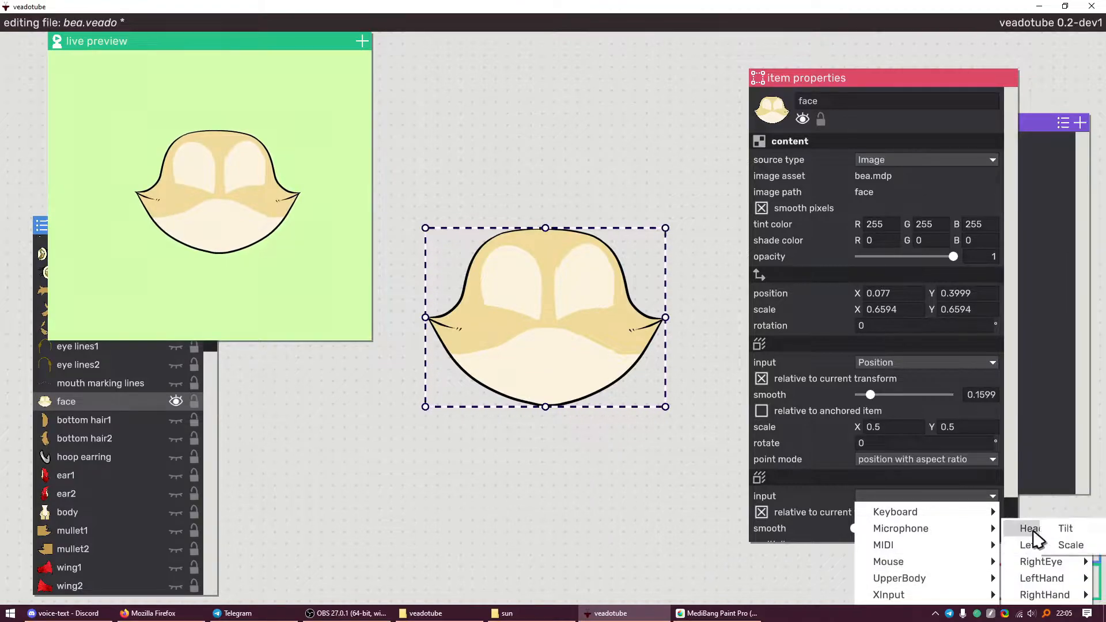
click(1060, 528)
click(175, 512)
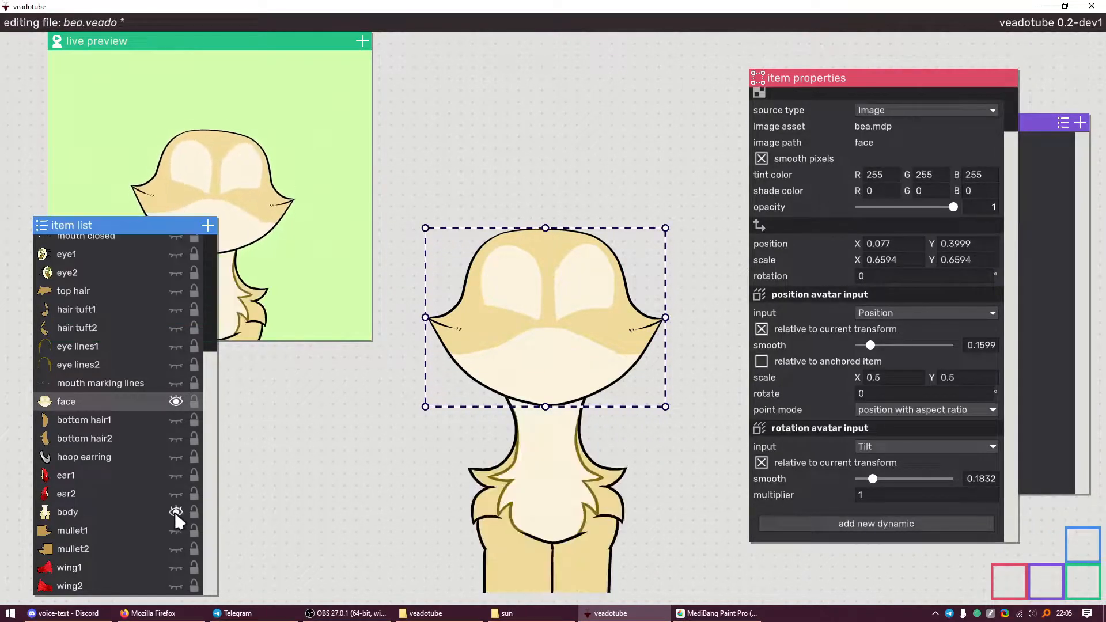
click(265, 450)
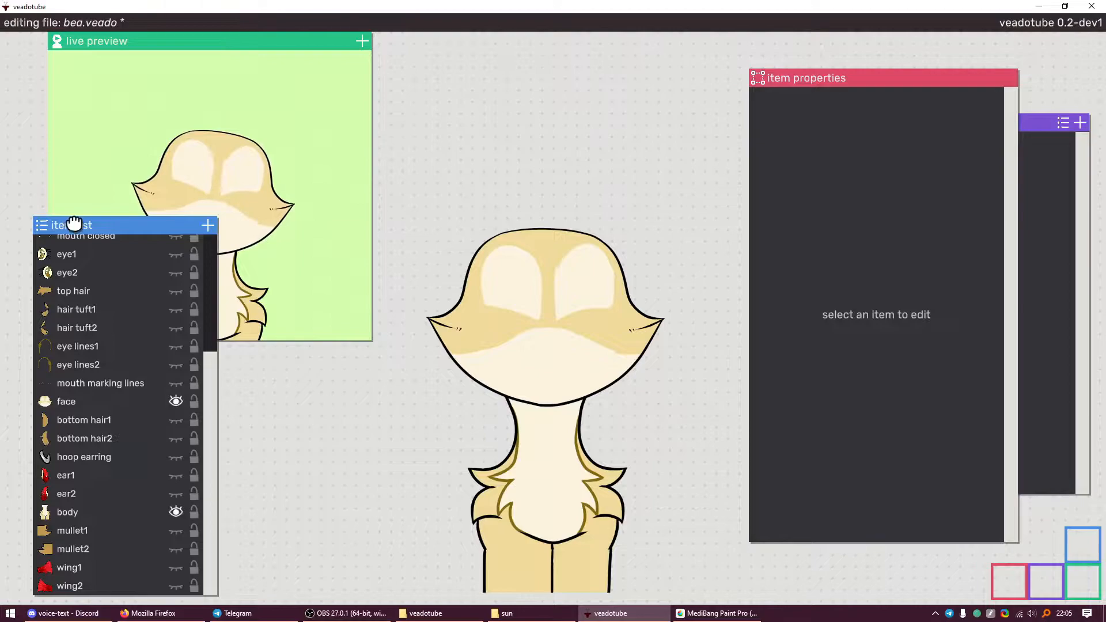
Anchor the body to the face without rotation, with position smoothing 0.3291
drag(69, 225, 69, 355)
click(507, 419)
drag(561, 449, 559, 450)
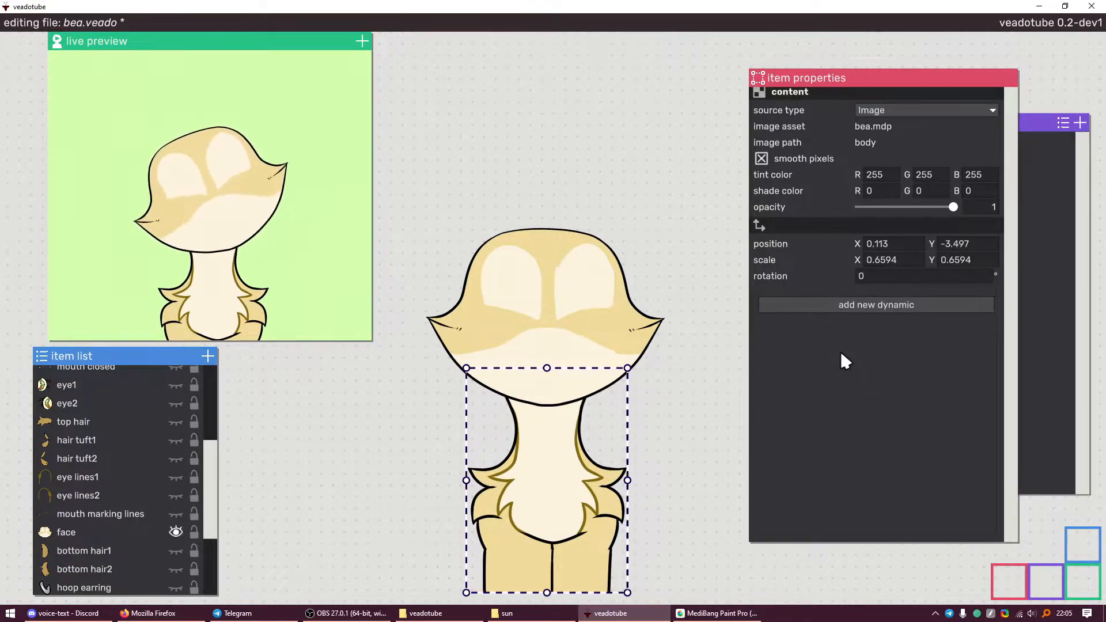
click(829, 304)
click(795, 275)
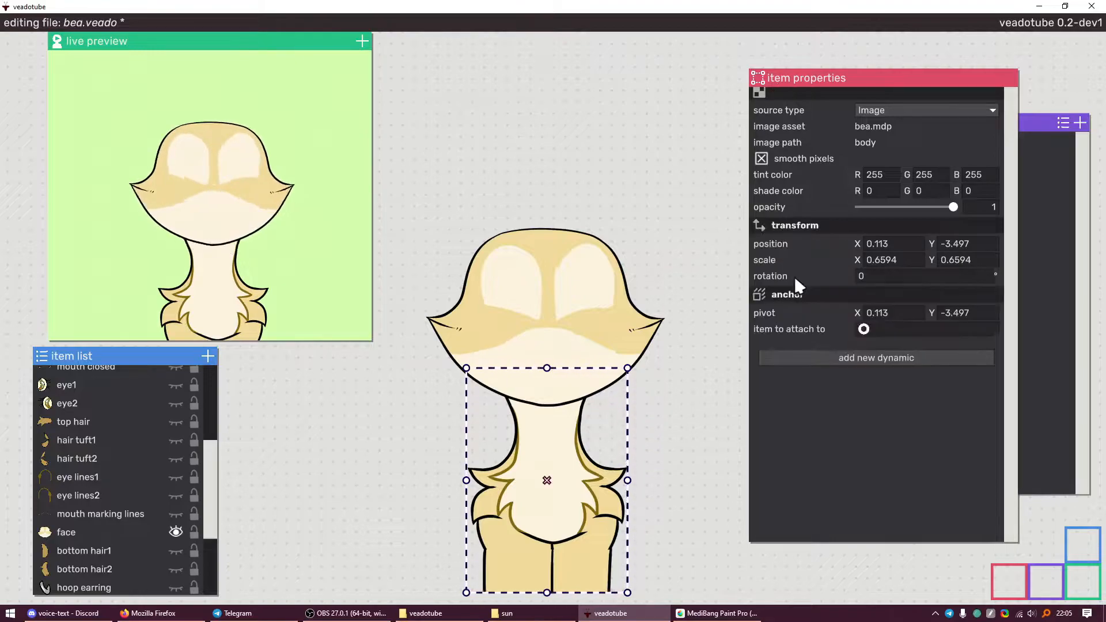
drag(863, 329, 574, 306)
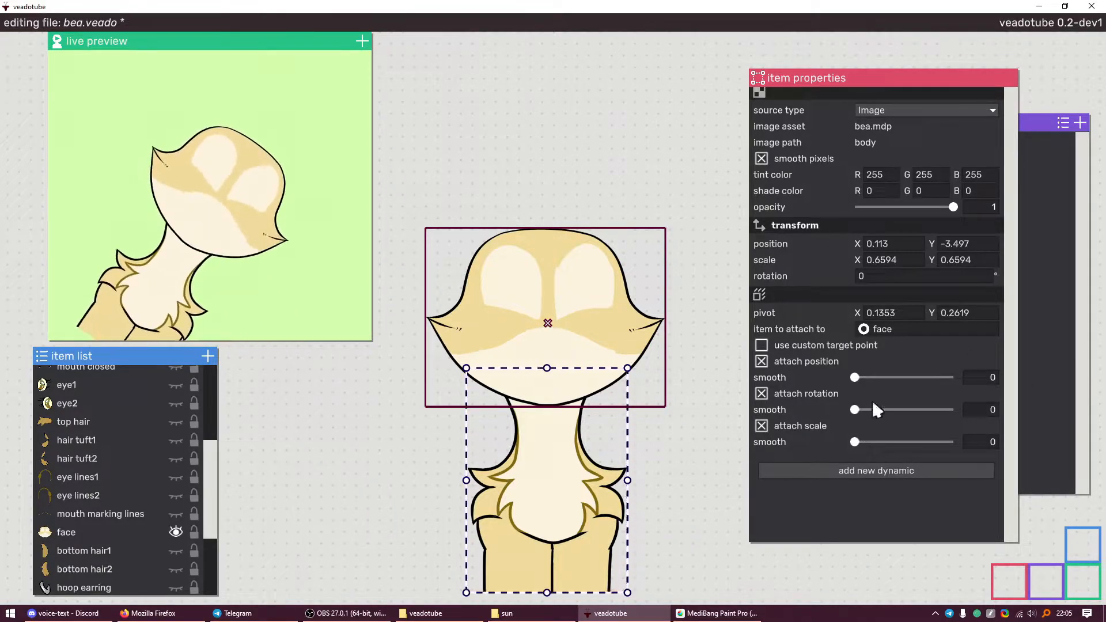
click(762, 392)
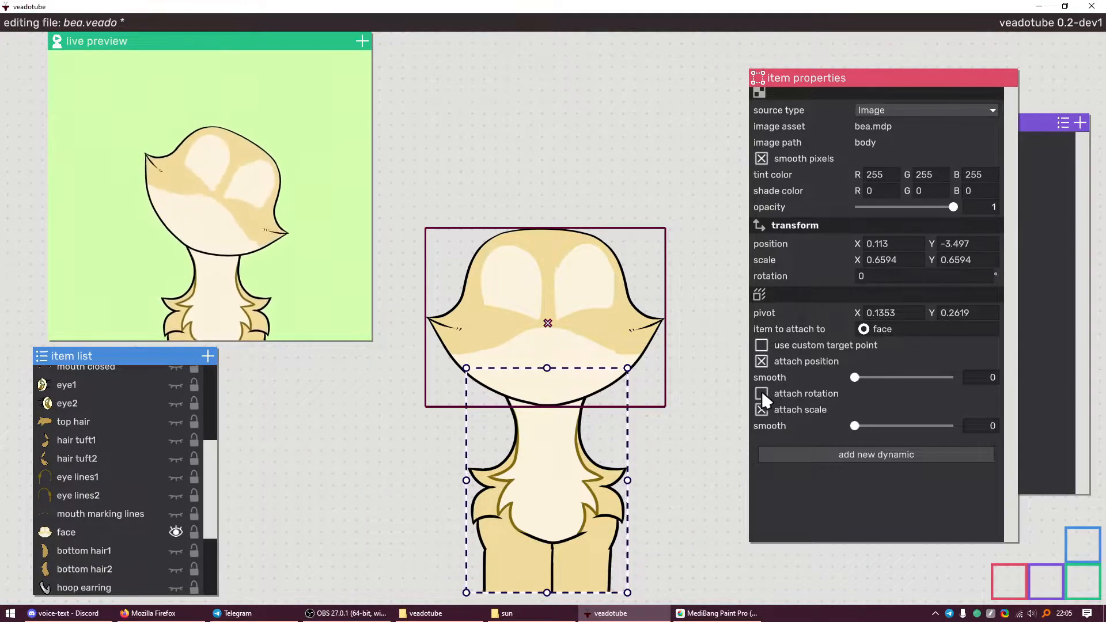
drag(854, 377, 886, 377)
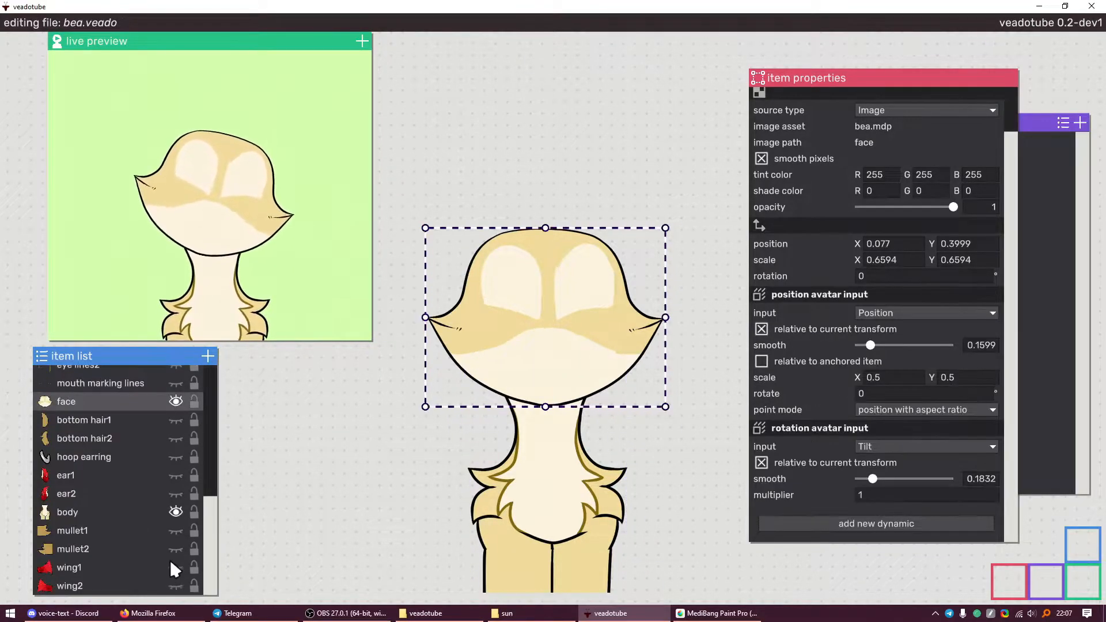
Show wing1 and wing2 and select both wings together
click(176, 567)
click(175, 585)
click(137, 566)
shift+click(137, 578)
click(128, 530)
click(113, 548)
click(103, 564)
shift+click(98, 578)
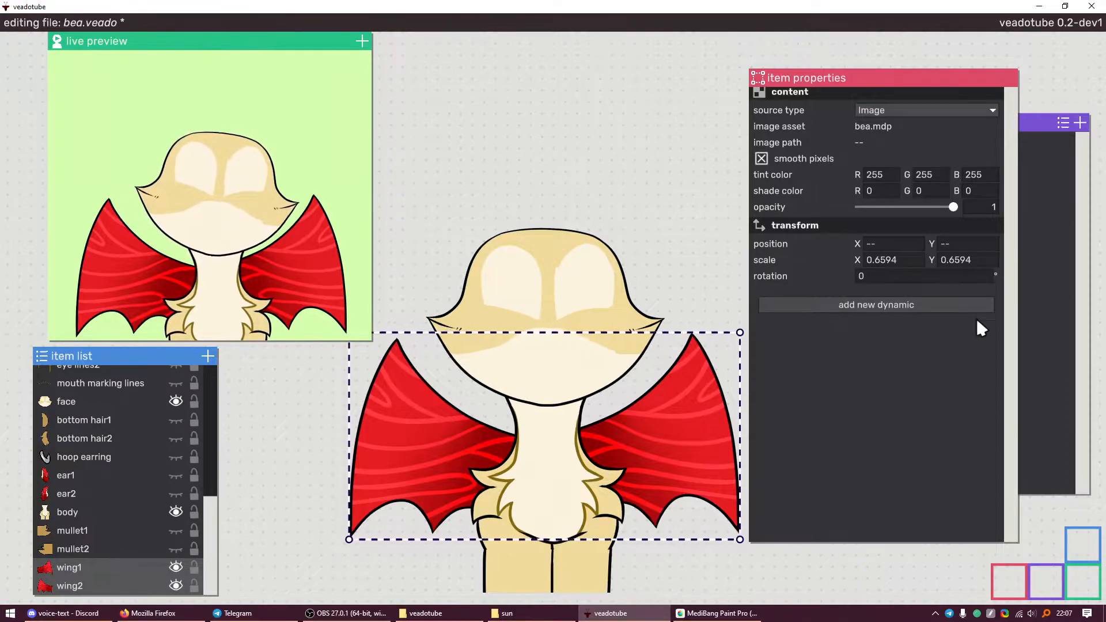
Anchor both wings to the body
click(858, 305)
scroll(905, 426, up, 1)
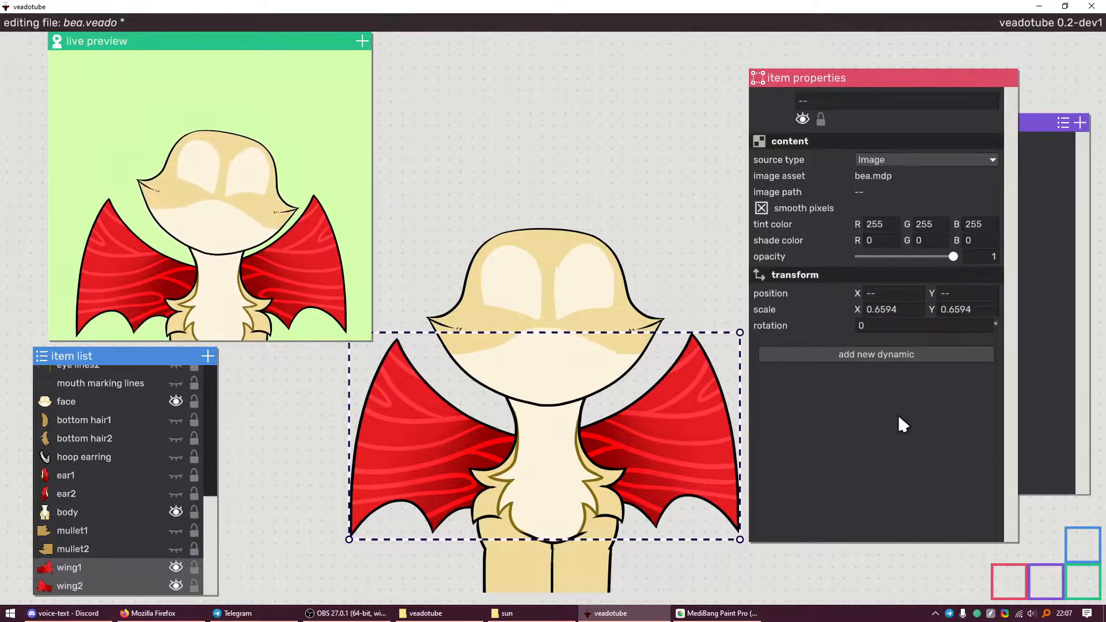
click(863, 354)
click(835, 345)
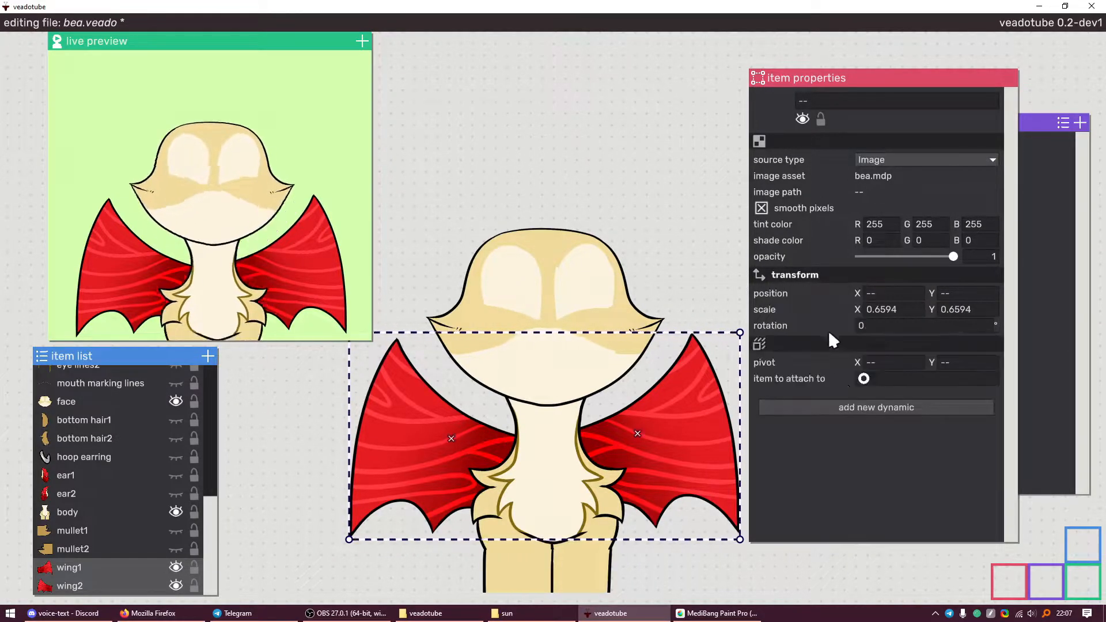
drag(862, 383, 541, 491)
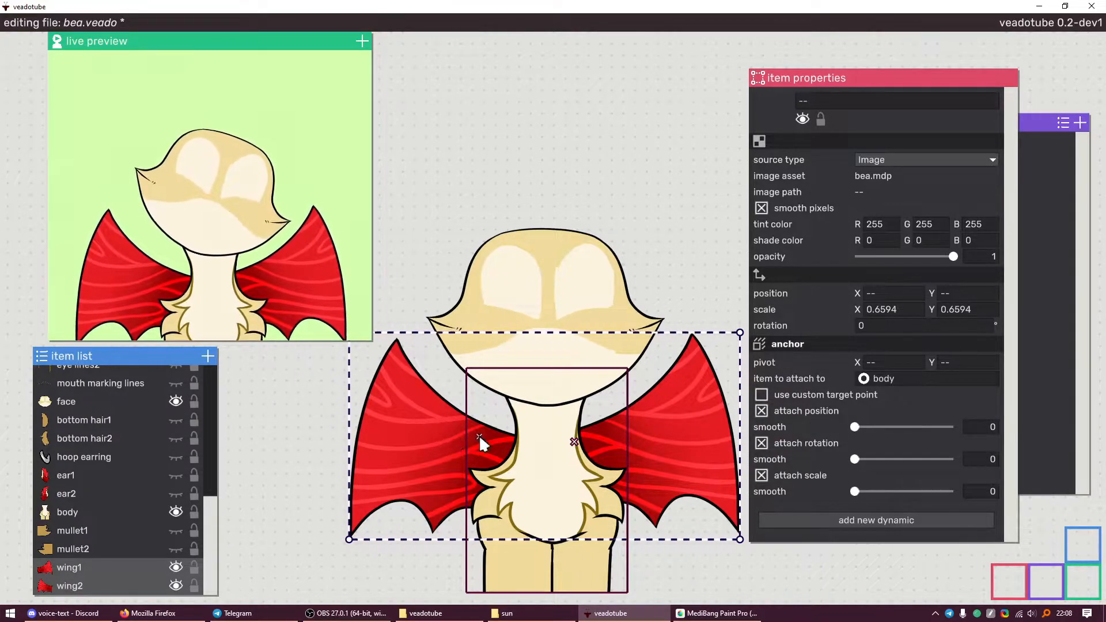
Give the wings a Wave rotation pattern
click(842, 520)
mouse_move(838, 470)
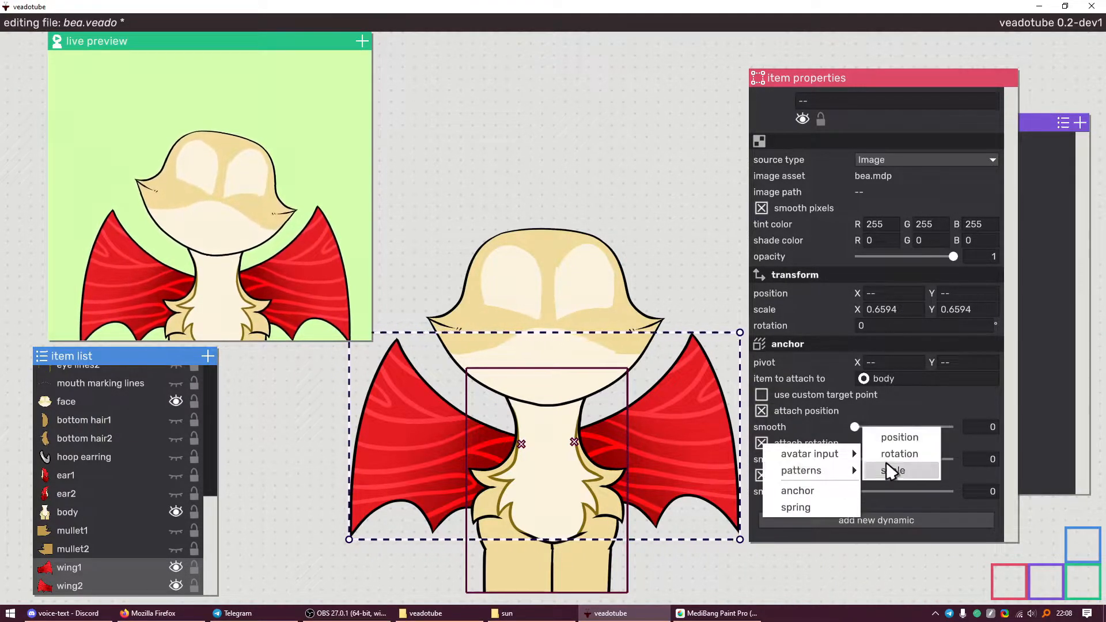
click(899, 453)
click(890, 448)
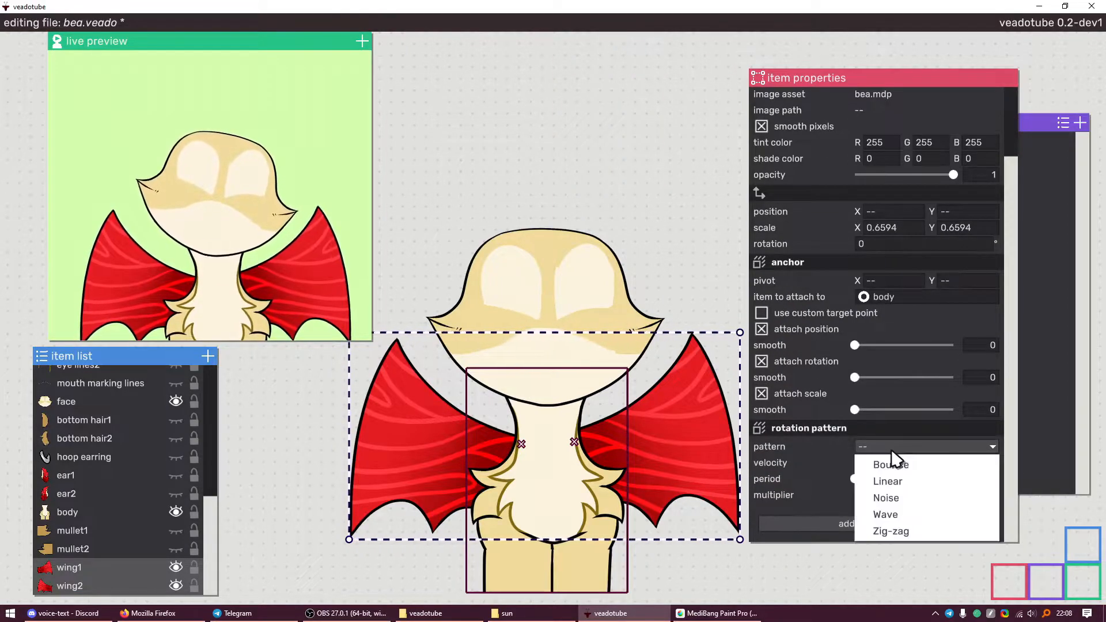
click(904, 516)
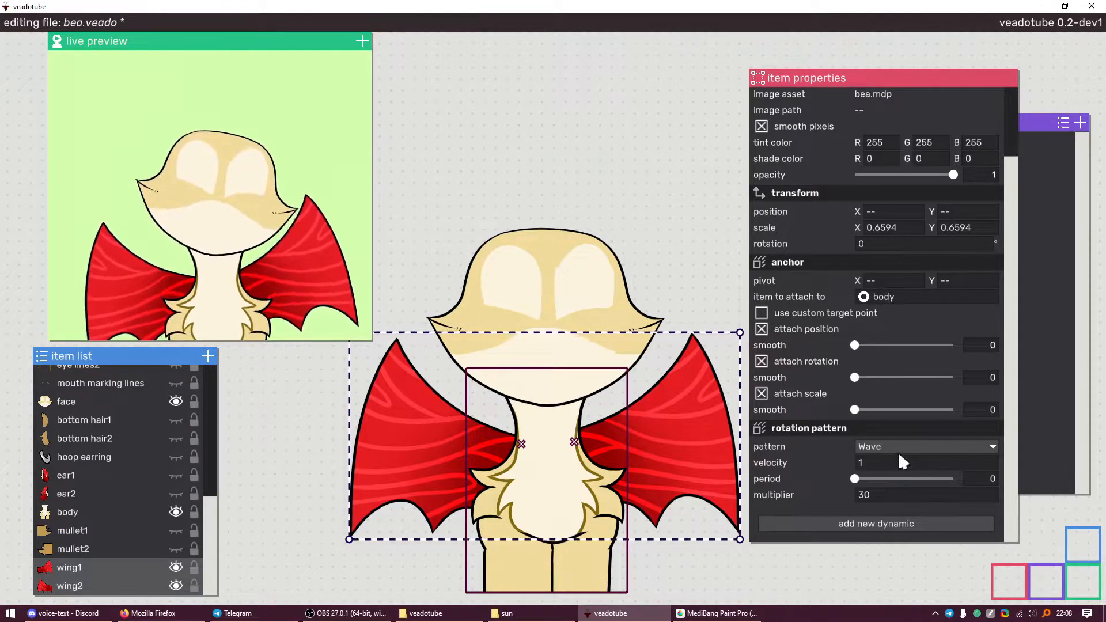
Set wing1's rotation multiplier to -30, smooth wing position to 0.1715, and save
click(90, 569)
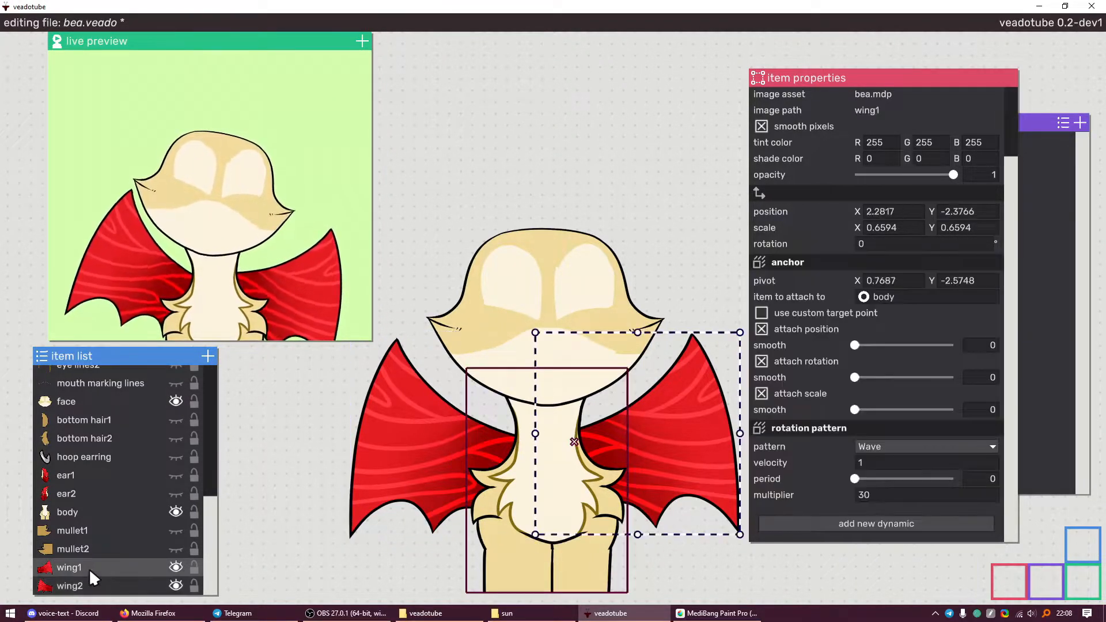
click(864, 495)
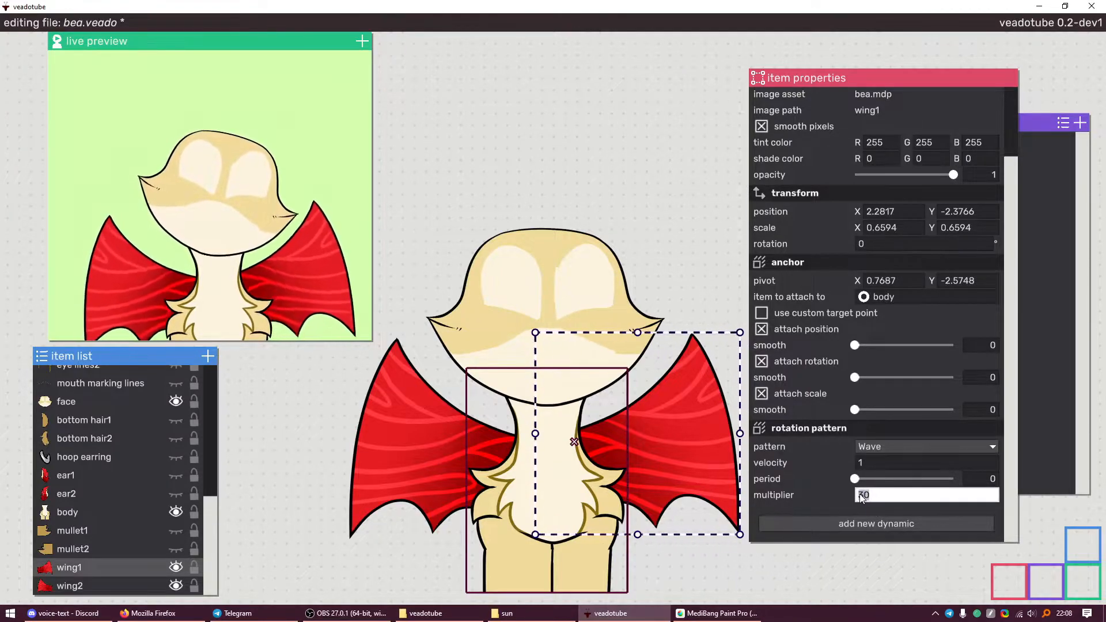
key(Return)
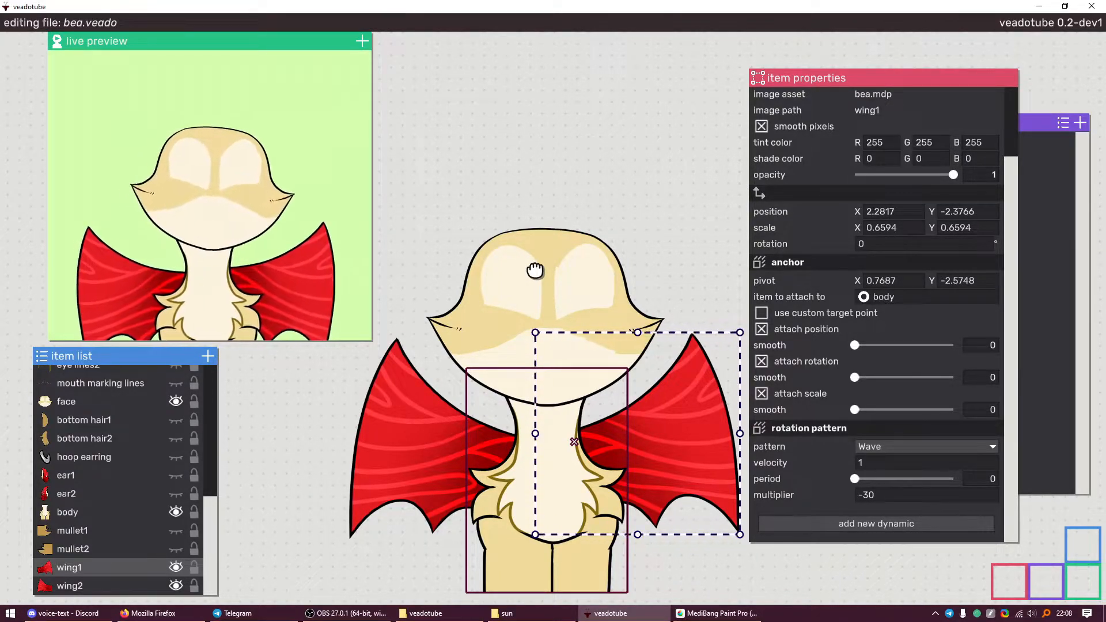
shift+click(96, 590)
drag(862, 348, 872, 345)
key(ctrl+s)
Make the ear1 and ear2 layers visible
scroll(109, 544, up, 1)
click(148, 510)
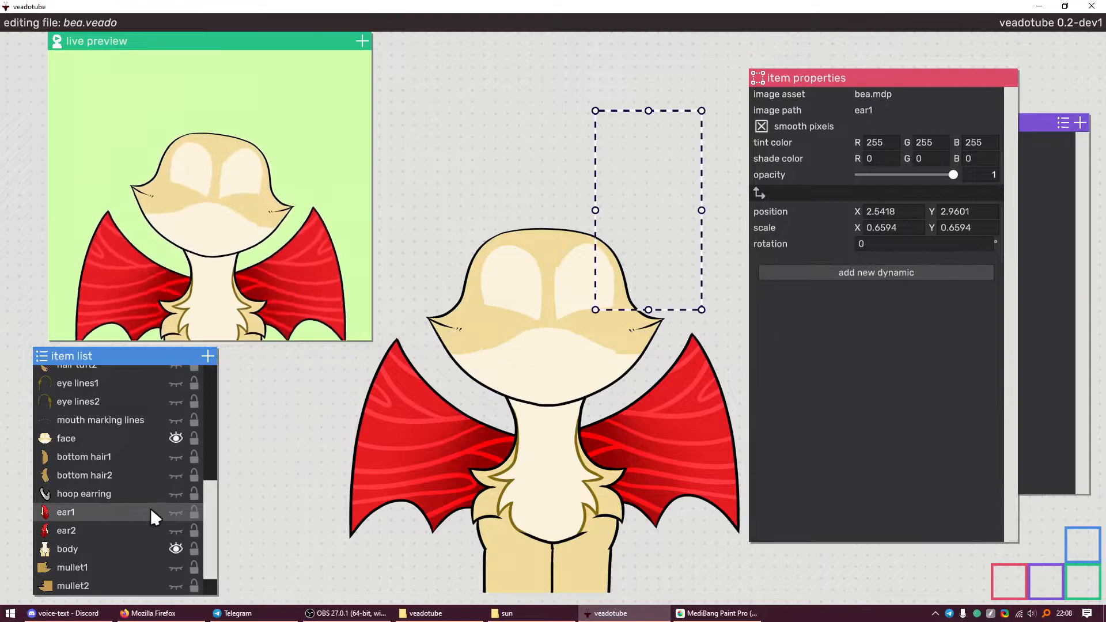
click(175, 512)
click(176, 531)
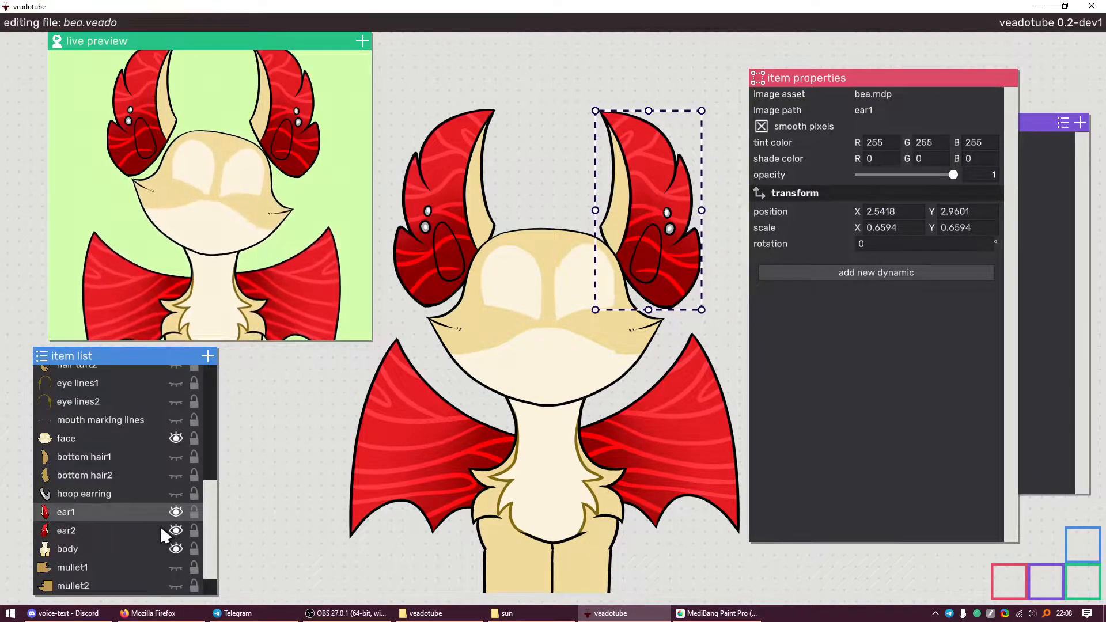
Select ear1 and ear2 together and anchor both to the face
shift+click(136, 530)
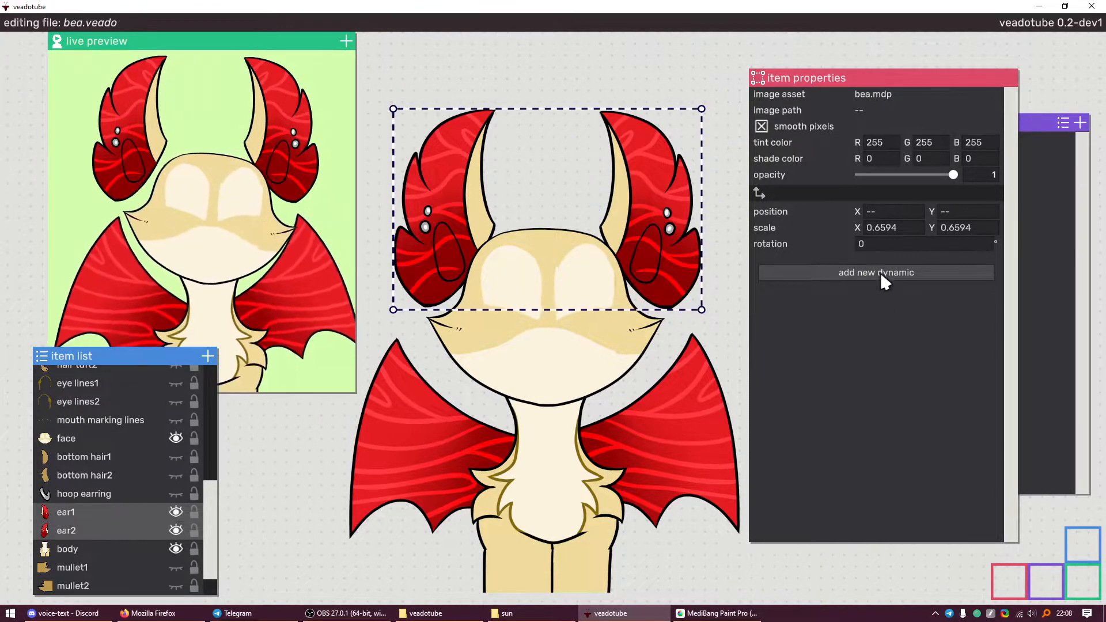
click(880, 273)
click(809, 247)
drag(863, 299, 564, 334)
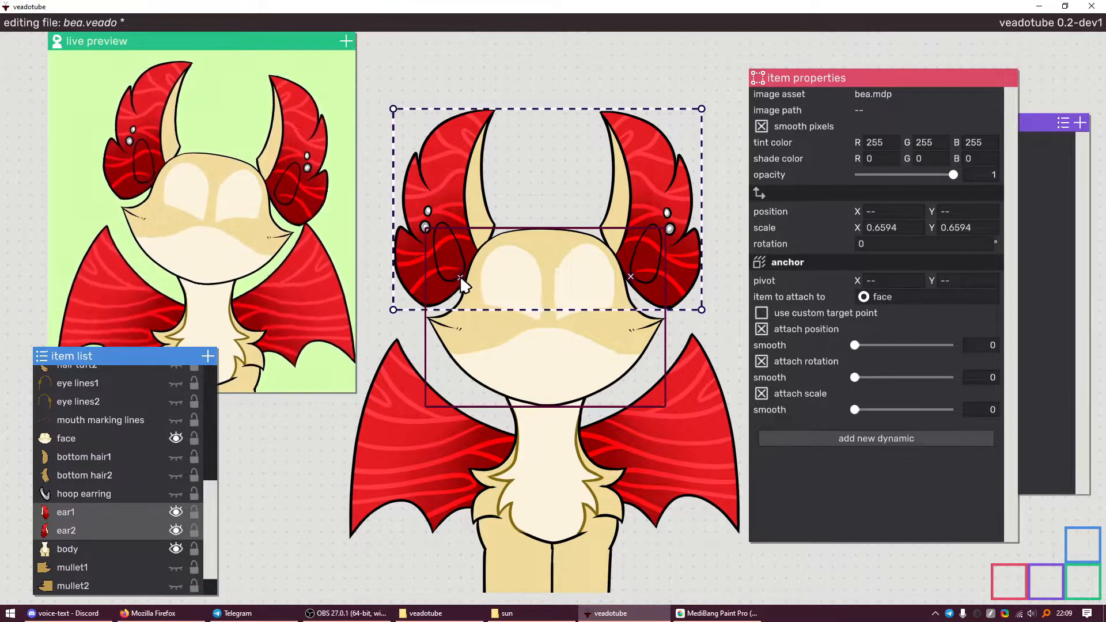
Add a spring dynamic (velocity 12, damping 8) to both ears
click(890, 437)
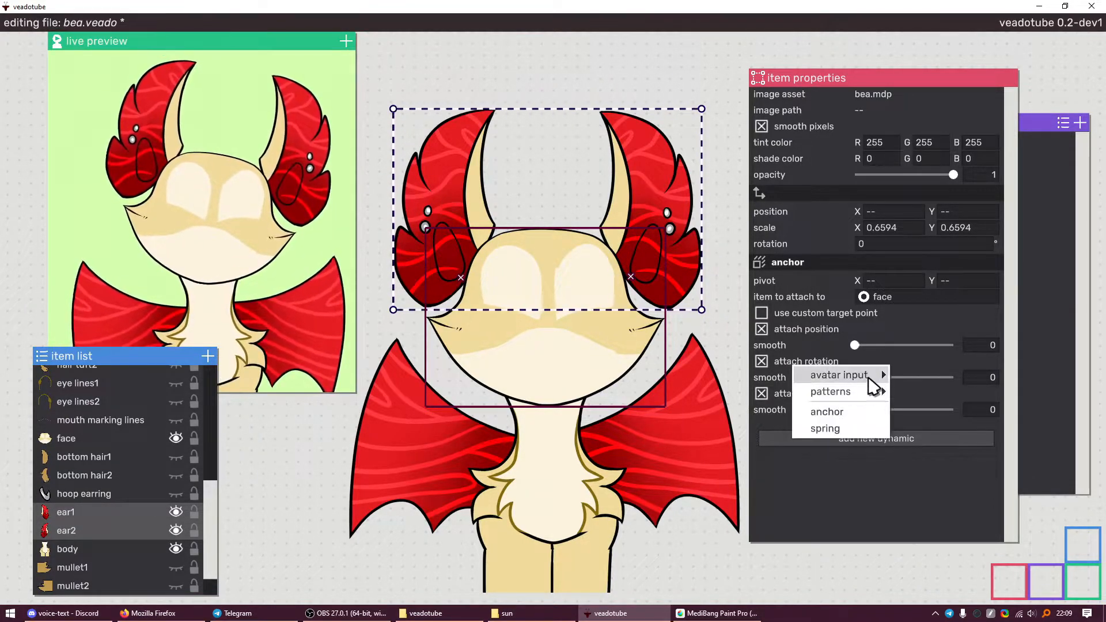
mouse_move(868, 377)
click(839, 427)
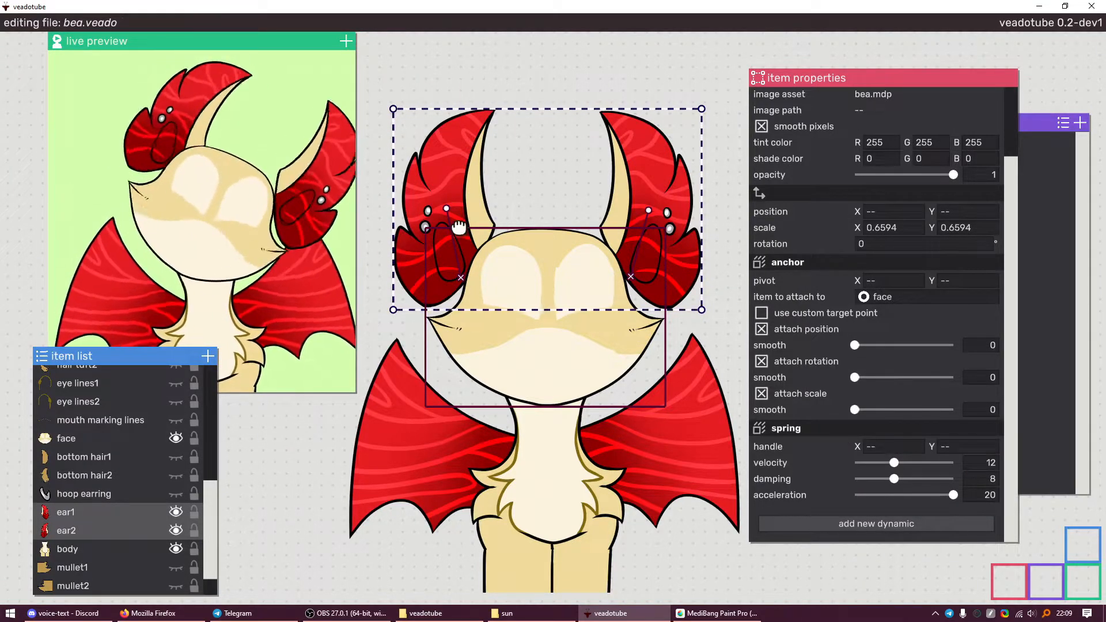
scroll(459, 219, up, 4)
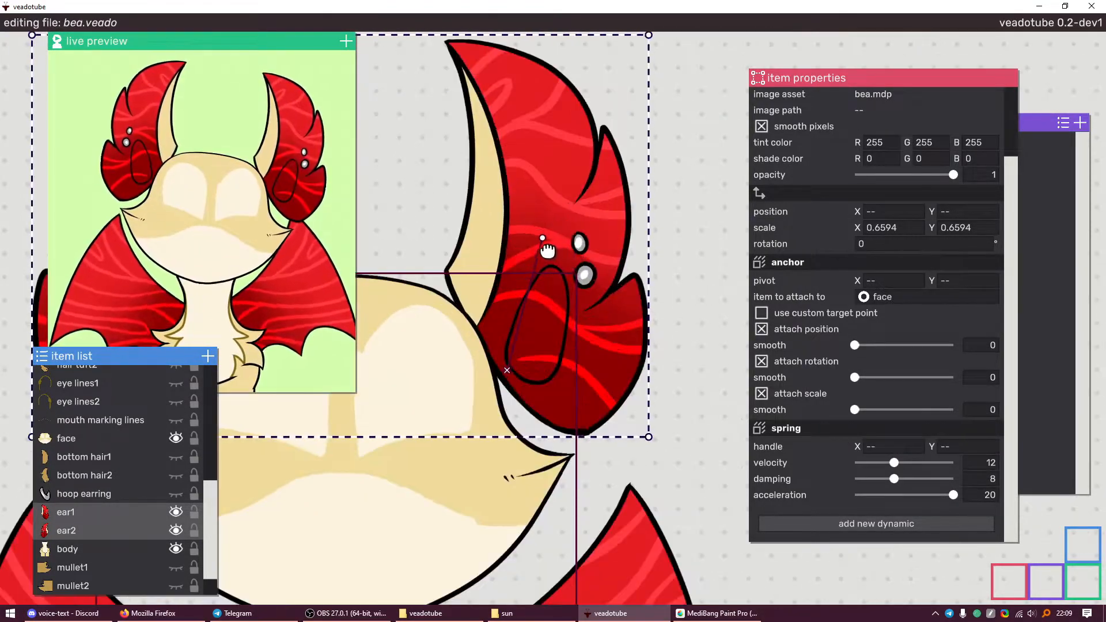
scroll(576, 286, down, 2)
Place the spring handles on the left and right ears, just below the tips
drag(569, 196, 565, 173)
drag(626, 331, 544, 163)
drag(318, 285, 442, 264)
drag(443, 162, 451, 185)
drag(668, 140, 669, 186)
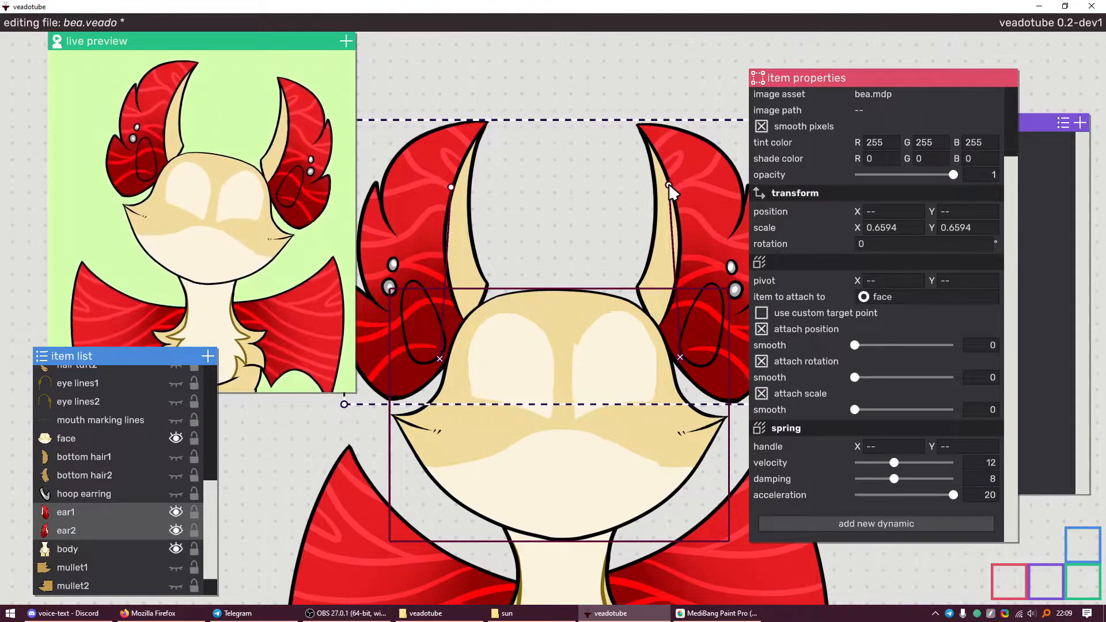
scroll(669, 190, down, 3)
click(165, 495)
Make the hoop earring layer visible
click(176, 493)
scroll(510, 328, up, 5)
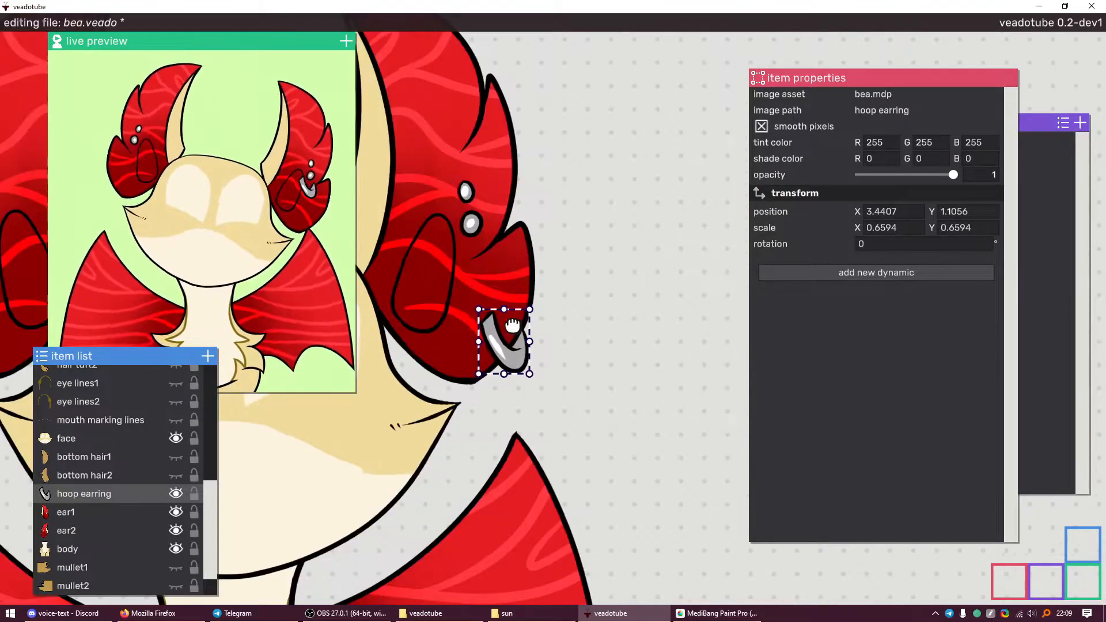
scroll(512, 326, up, 5)
scroll(513, 334, down, 6)
scroll(495, 360, up, 3)
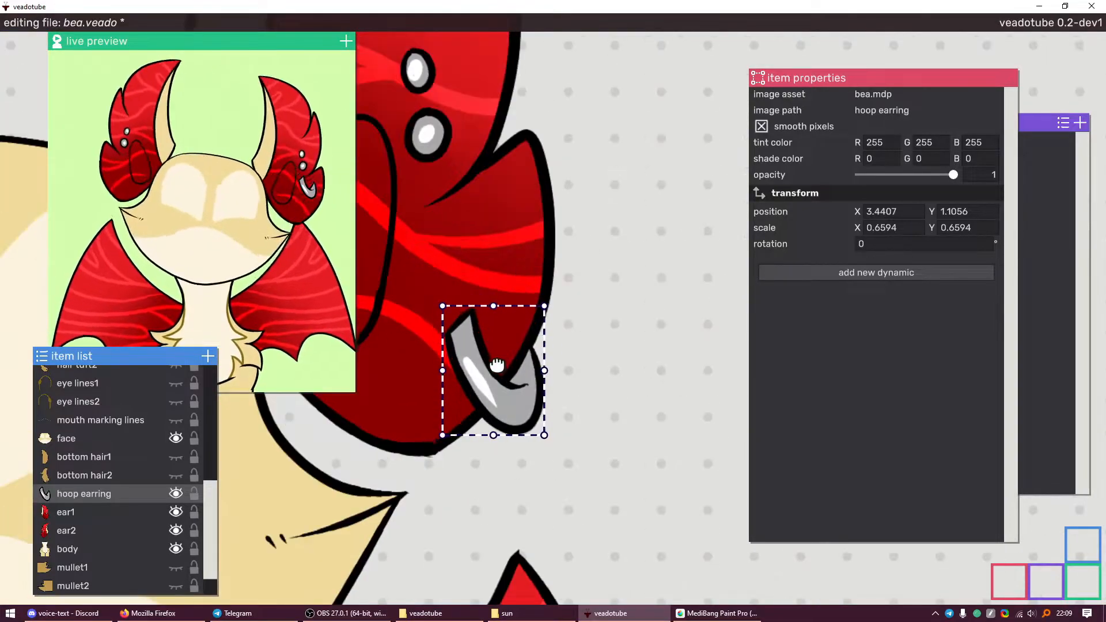
scroll(496, 363, up, 2)
Anchor the hoop earring to ear1 with rotation smoothing of 0.1365
click(864, 272)
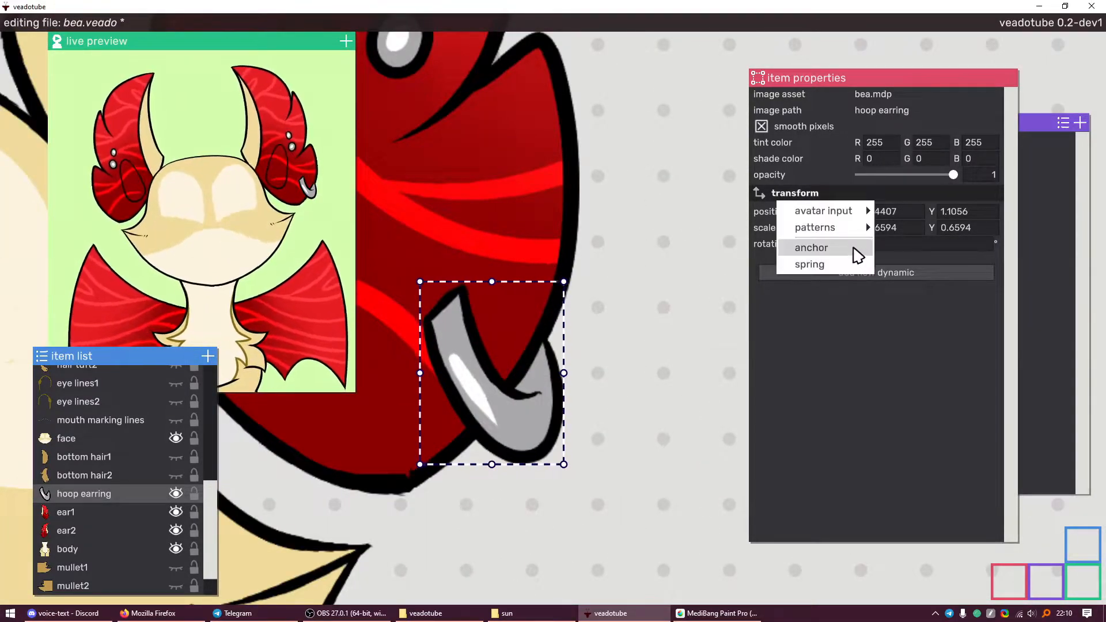
click(854, 249)
scroll(656, 318, down, 4)
drag(835, 283, 492, 207)
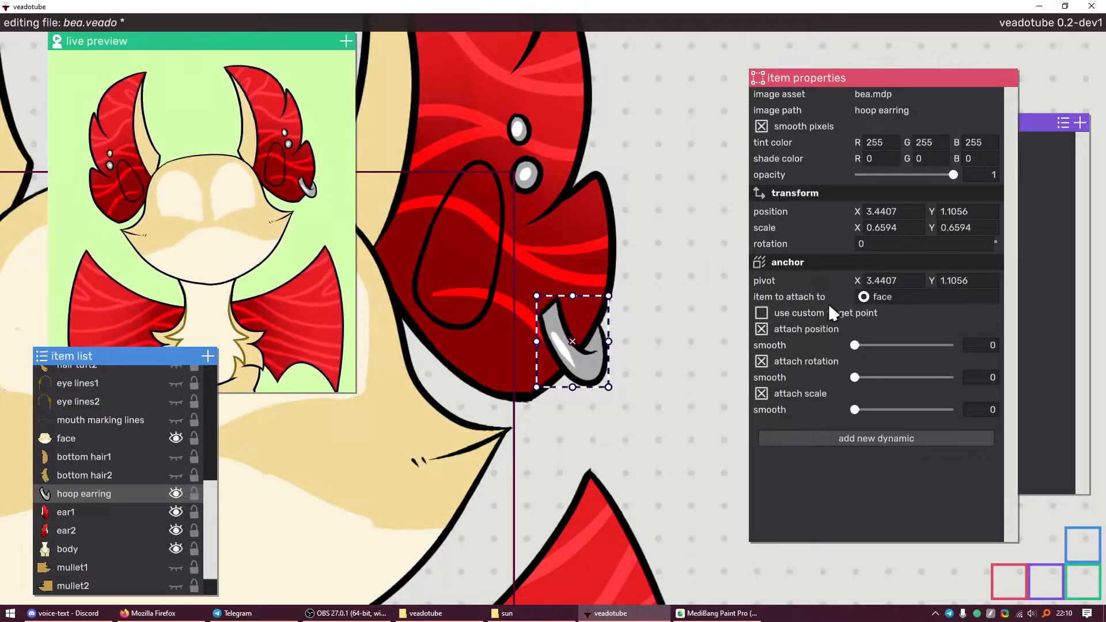
drag(863, 296, 517, 78)
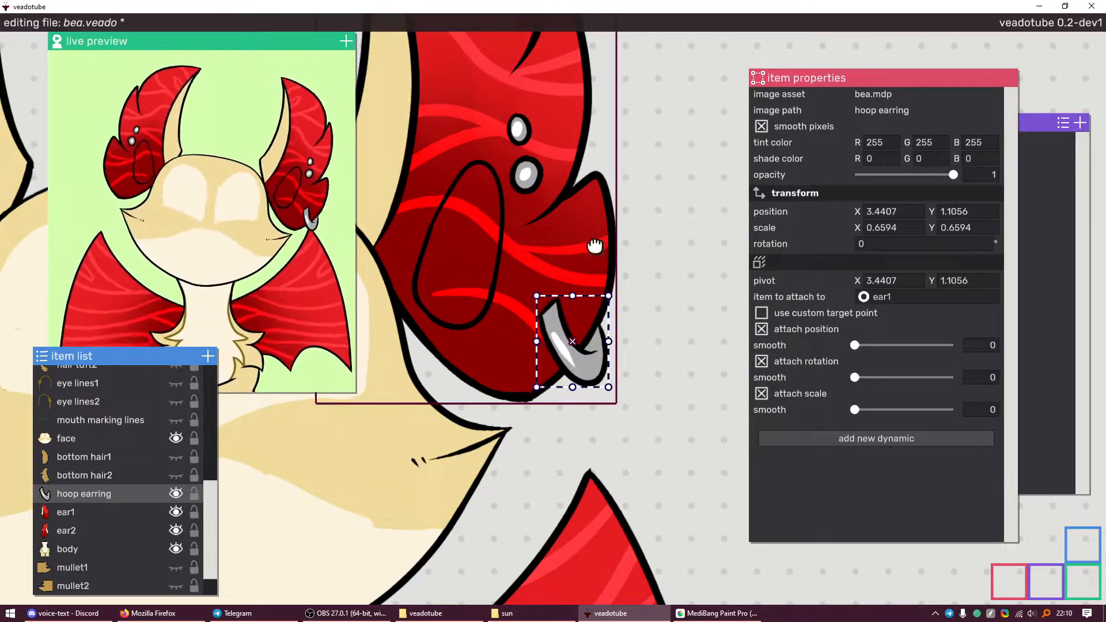
scroll(613, 298, up, 2)
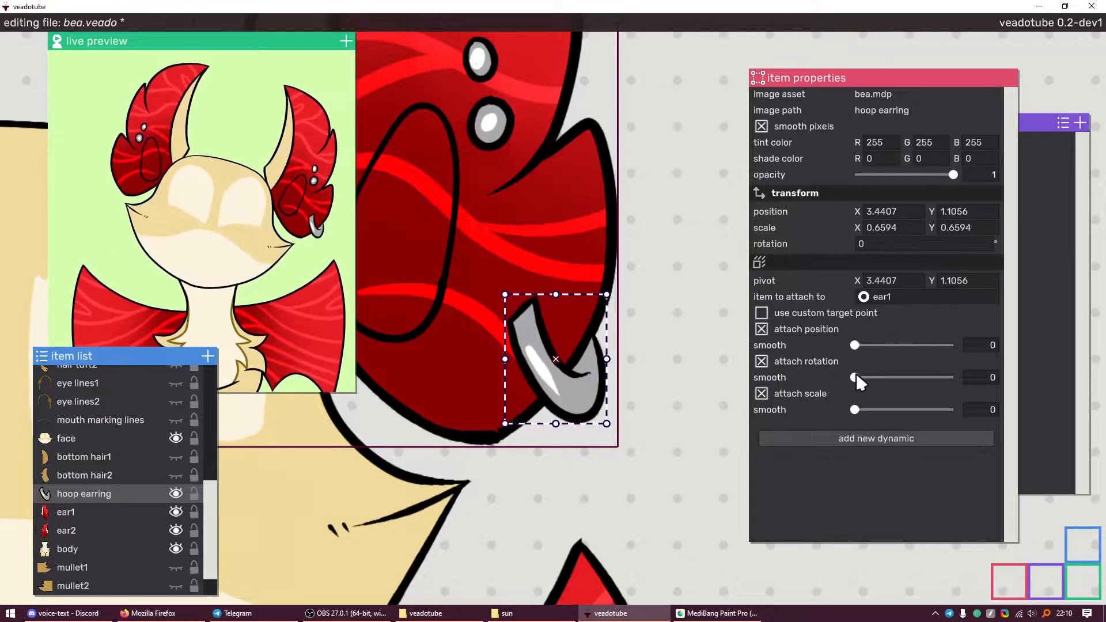
drag(855, 378, 869, 383)
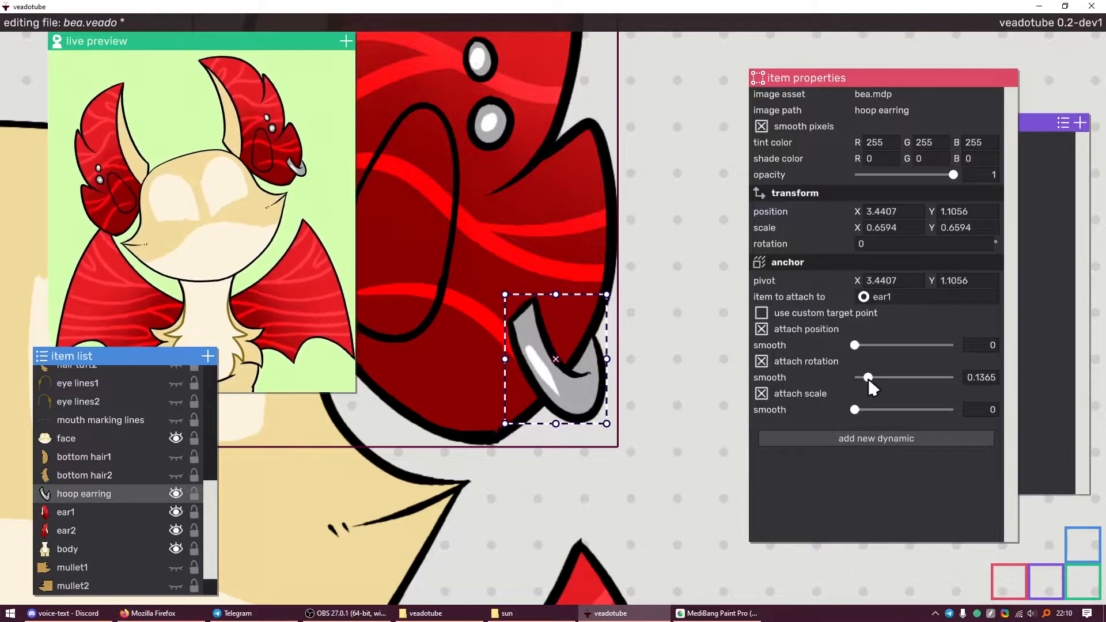
scroll(423, 292, down, 6)
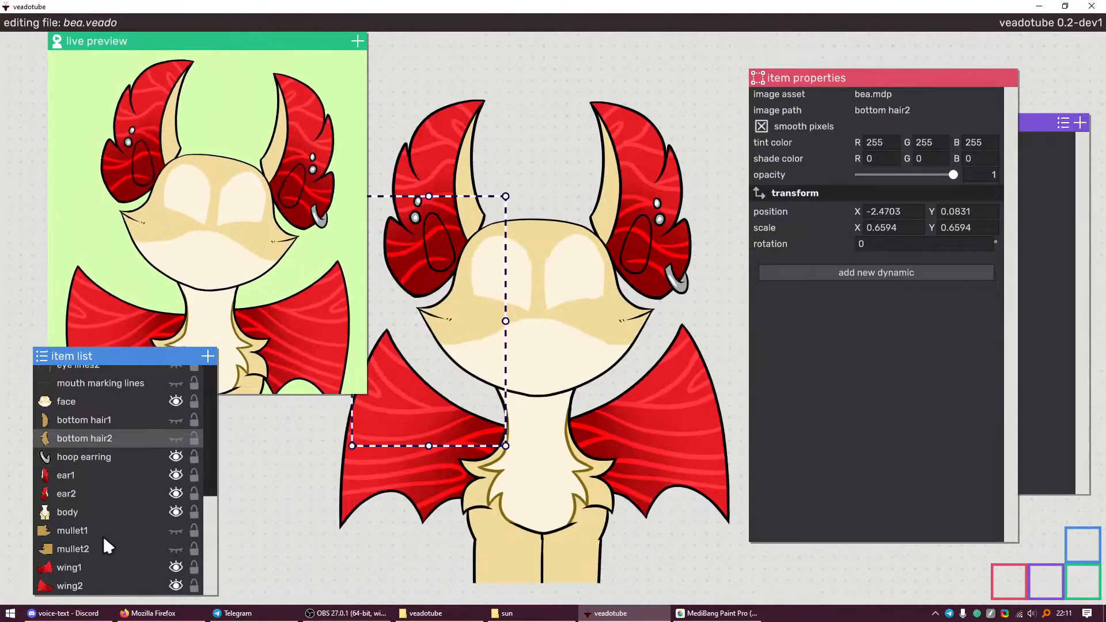
Select bottom hair1/2 and mullet1/2 and make them visible
click(107, 532)
click(119, 509)
click(119, 522)
click(123, 513)
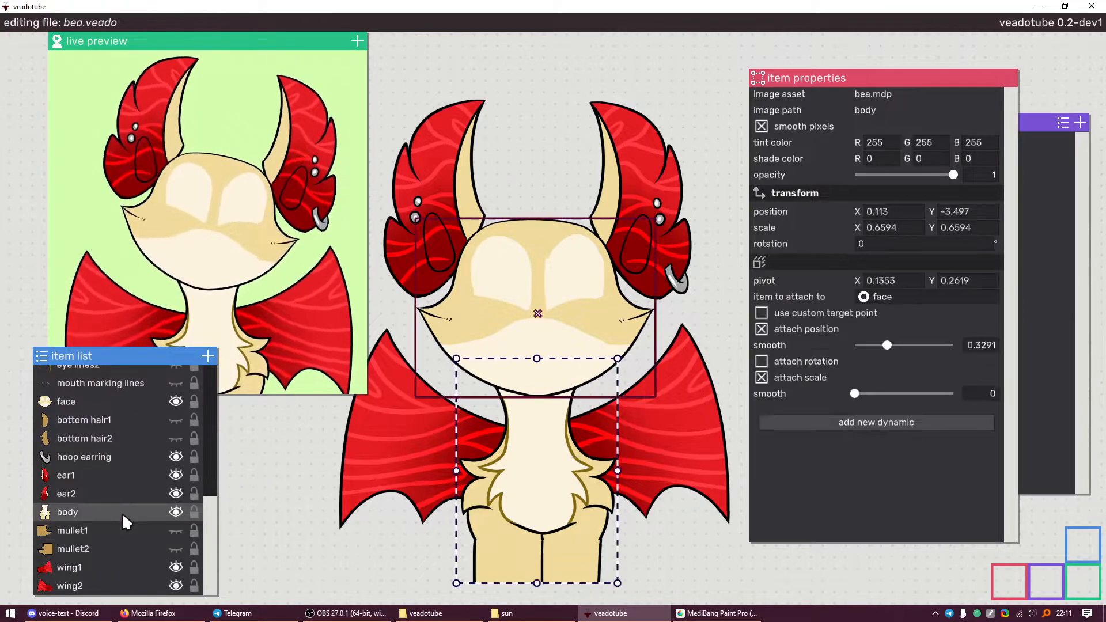
click(122, 418)
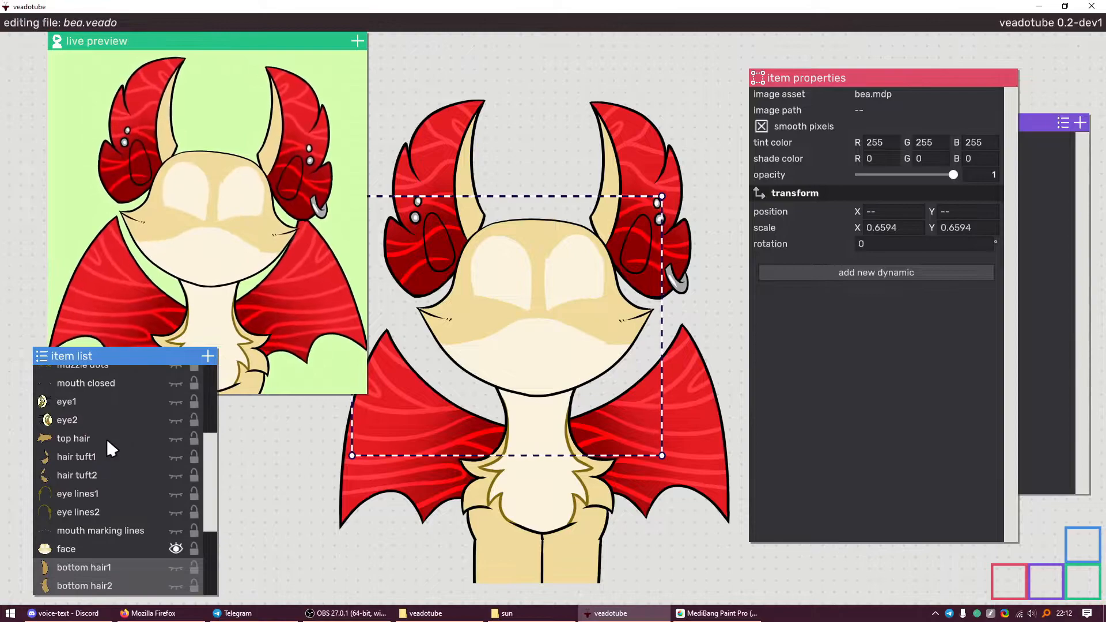
scroll(106, 439, down, 4)
scroll(105, 446, up, 1)
scroll(109, 478, down, 1)
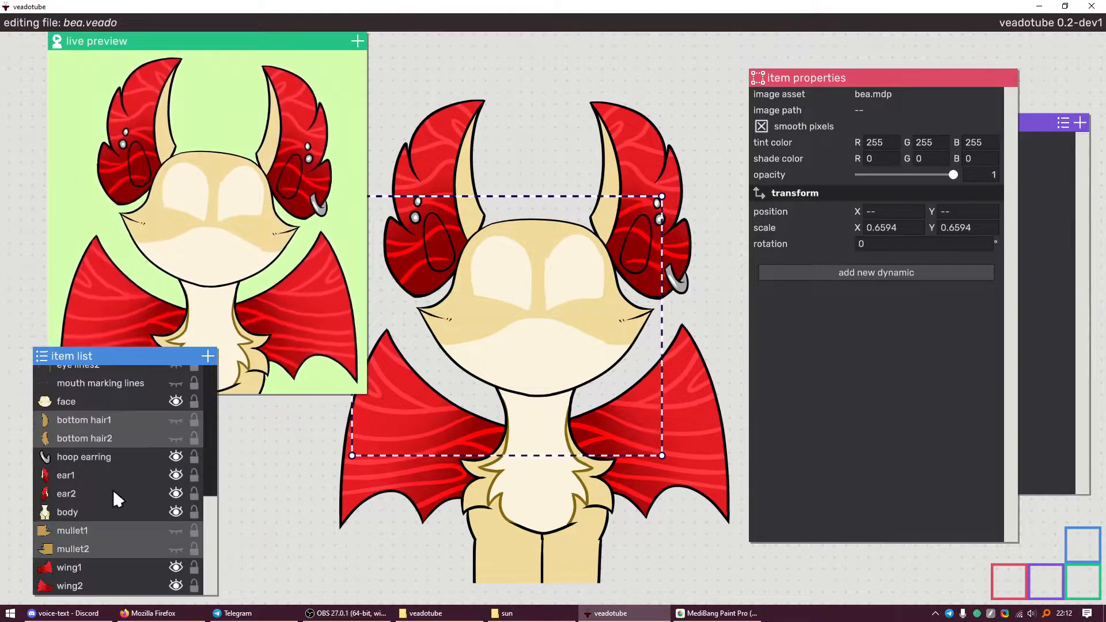
scroll(99, 440, up, 5)
scroll(95, 478, down, 5)
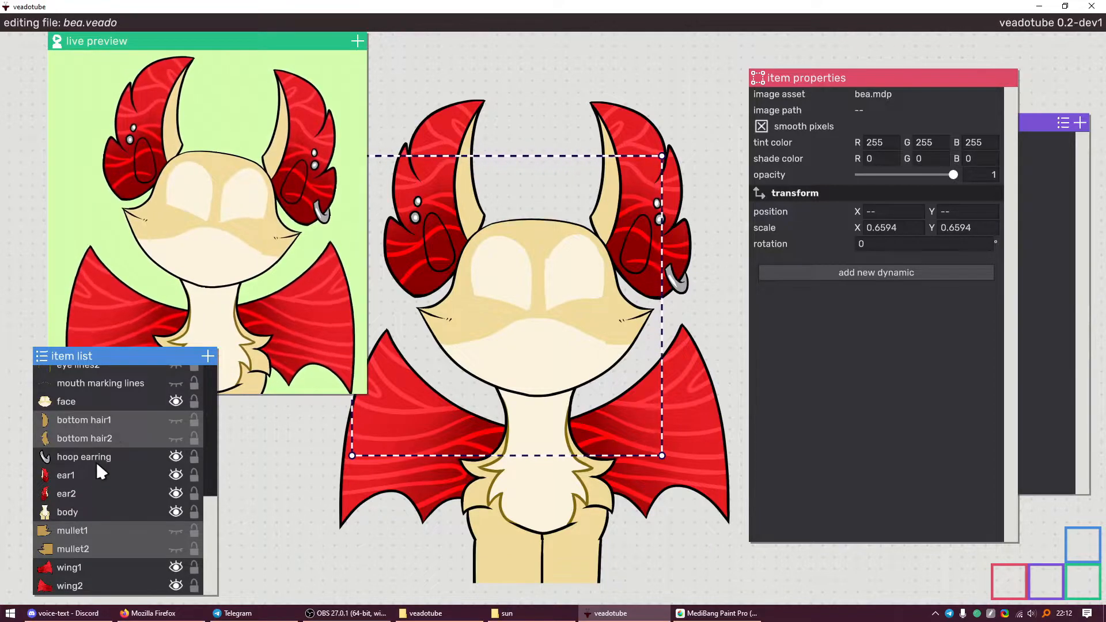
click(175, 530)
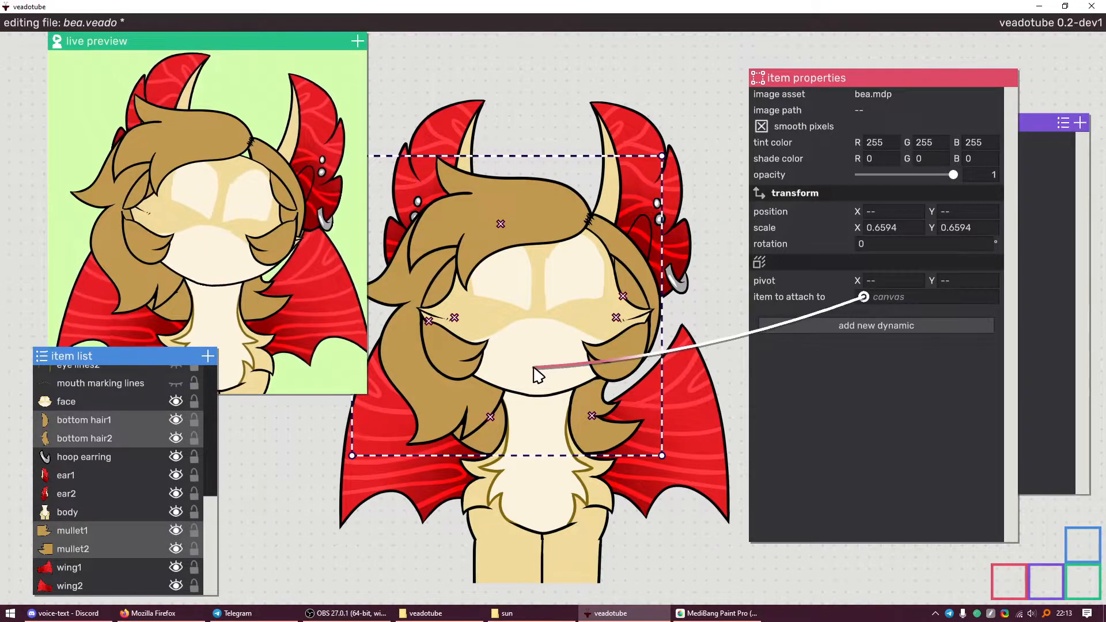
Anchor the hair pieces to the face, following its position, rotation and scale
drag(537, 374, 533, 368)
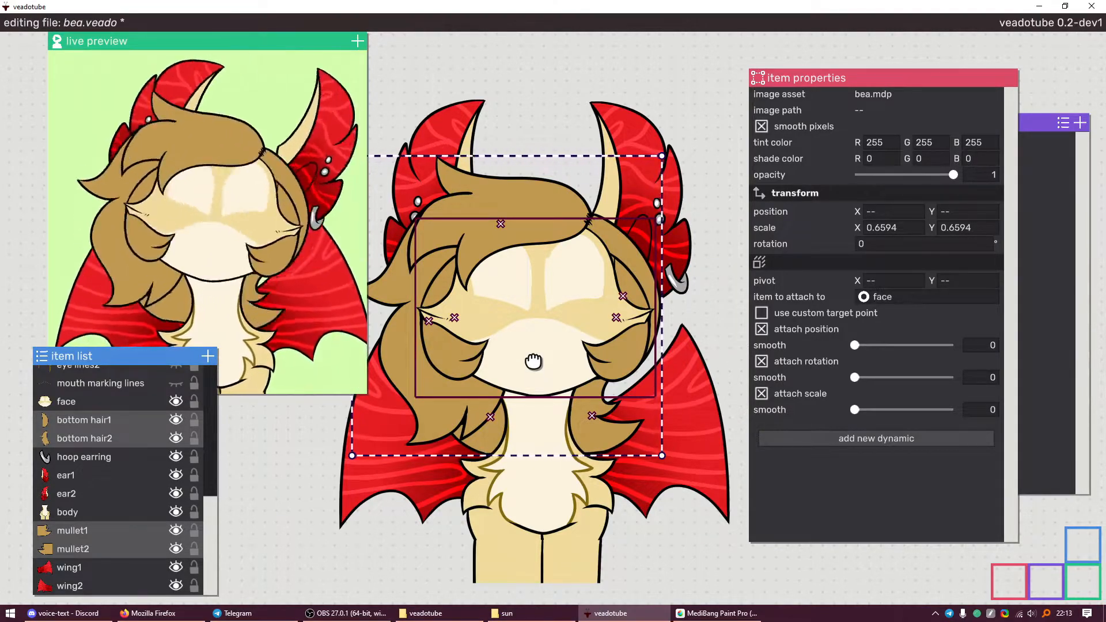
drag(527, 225, 560, 245)
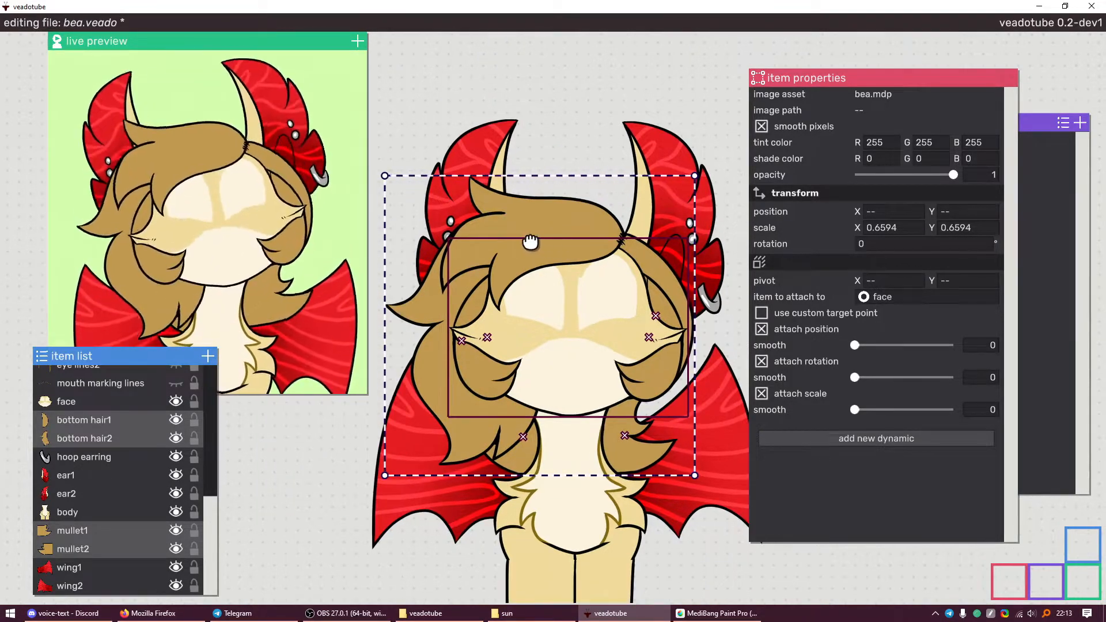
scroll(622, 244, up, 3)
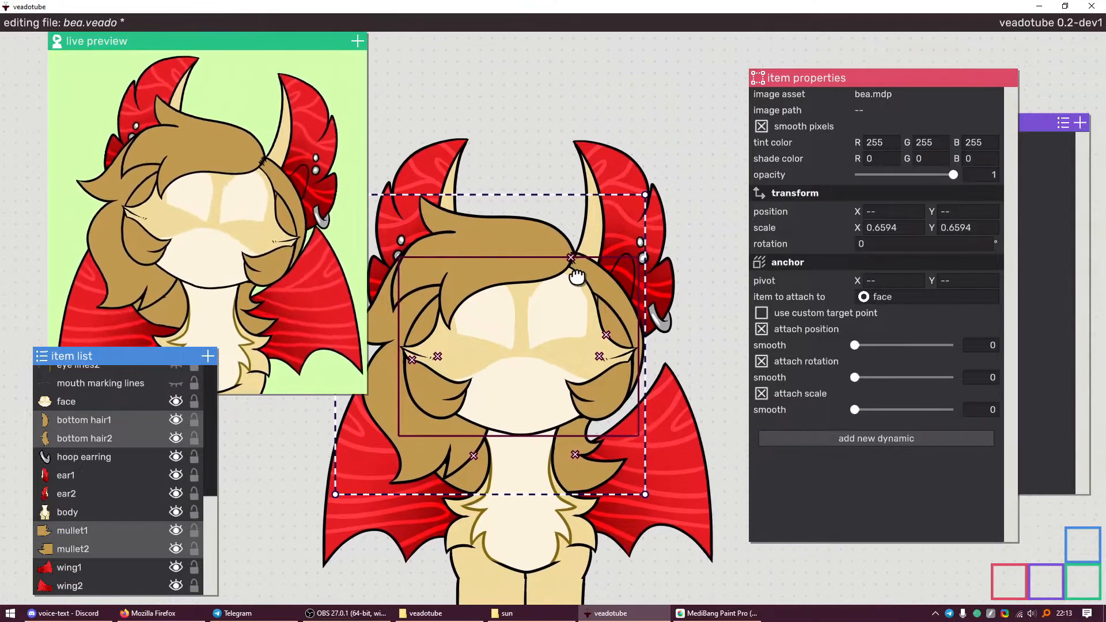
drag(523, 365, 561, 306)
scroll(96, 441, up, 3)
Move hair tuft2's pivot to a new spot and save the file
click(100, 455)
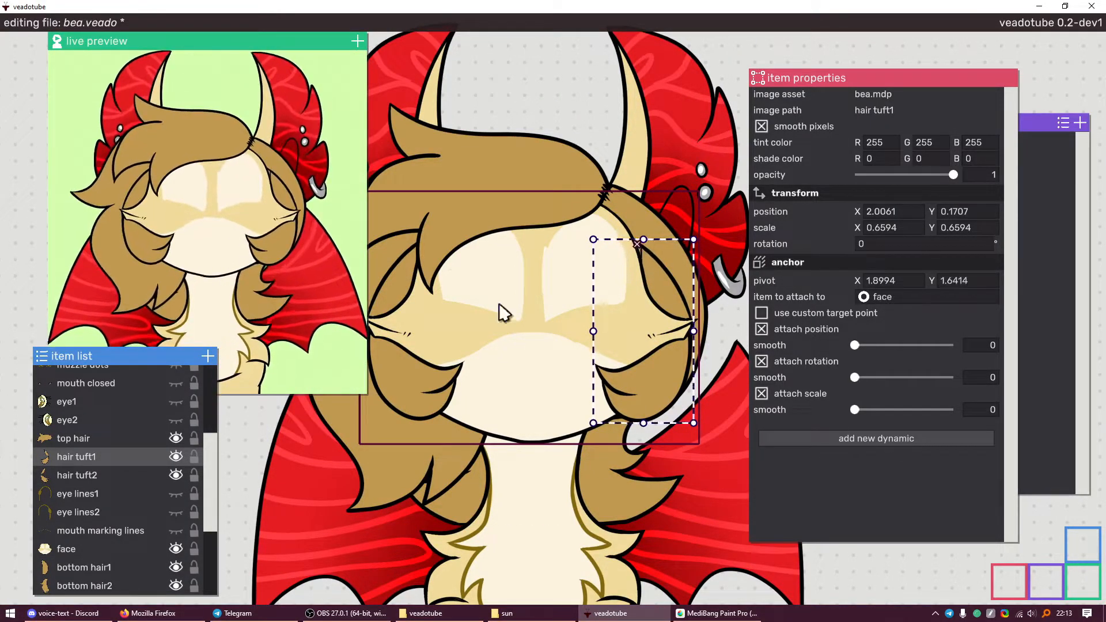
click(103, 469)
drag(417, 325, 448, 315)
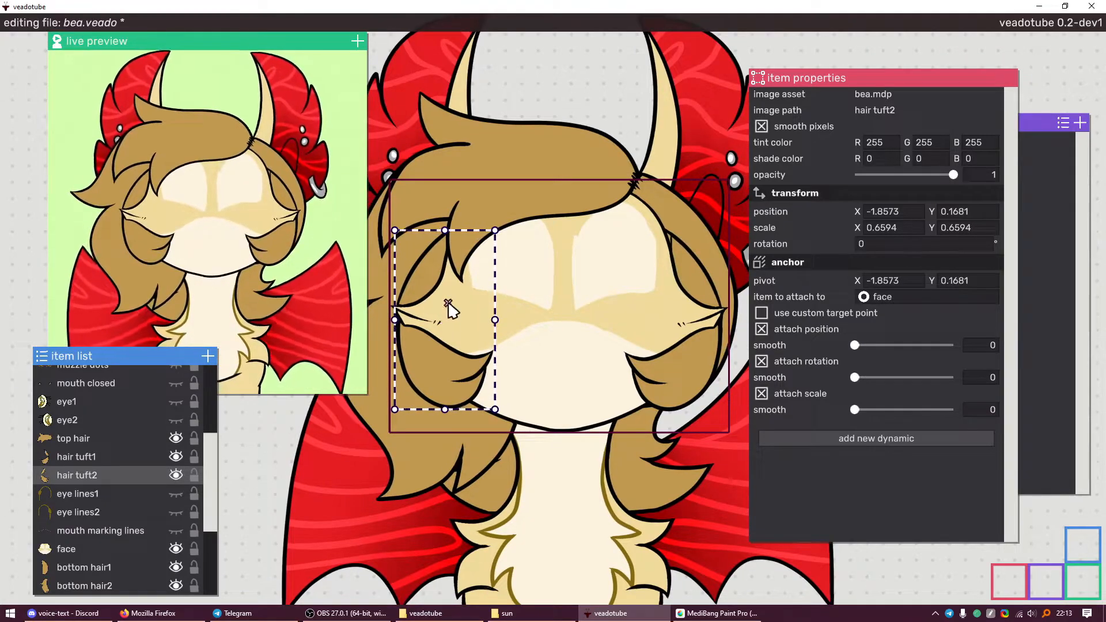
right_click(450, 233)
key(ctrl+s)
Turn off attach rotation for mullet1 and mullet2, then save
click(112, 490)
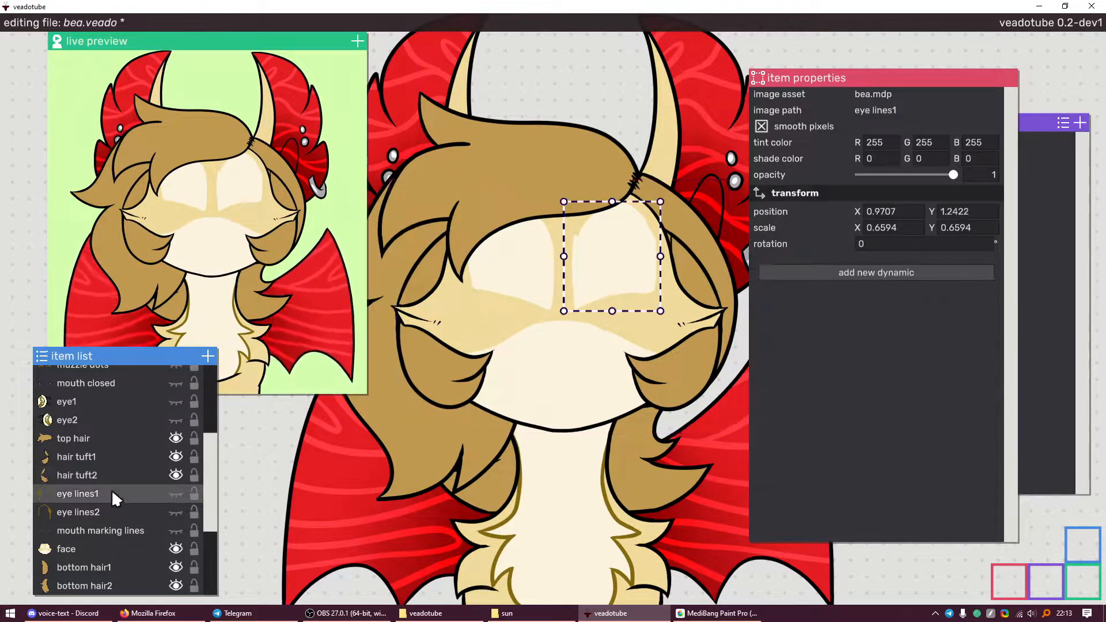
scroll(111, 493, down, 3)
click(95, 514)
click(88, 530)
shift+click(84, 546)
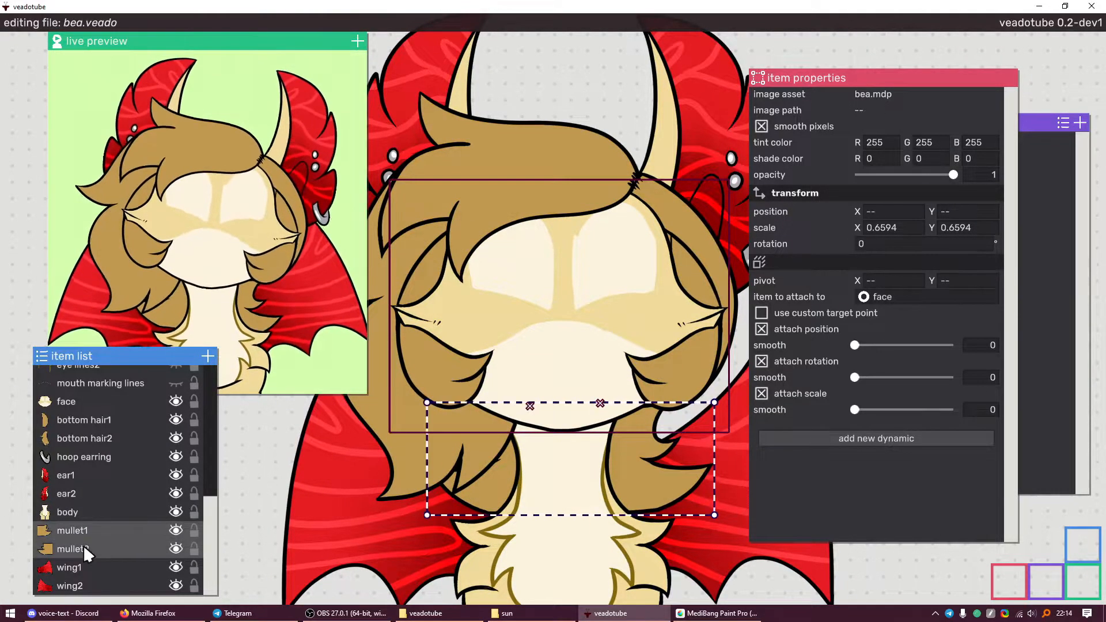
click(761, 361)
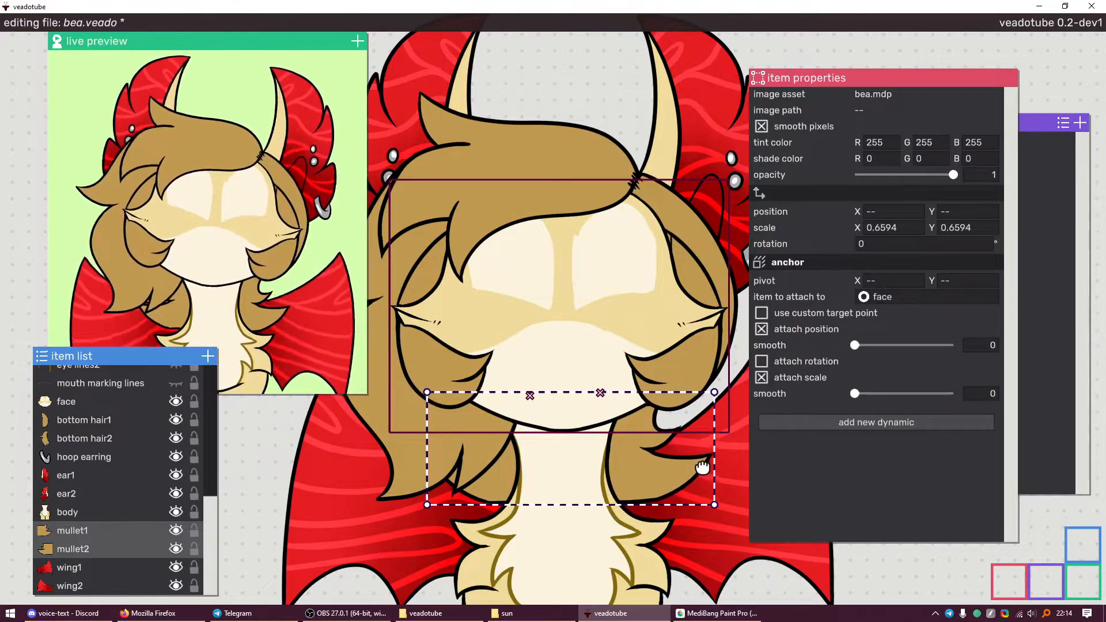
key(ctrl+s)
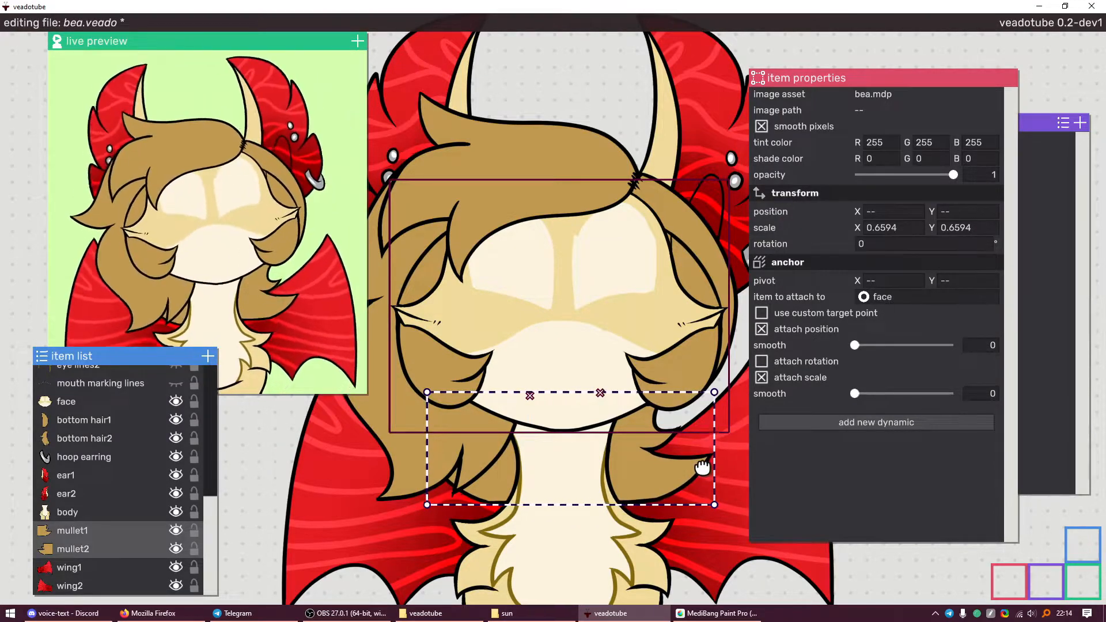
Give bottom hair1/2, hair tuft1 and top hair a spring dynamic (velocity 12, damping 8)
click(130, 439)
shift+click(136, 424)
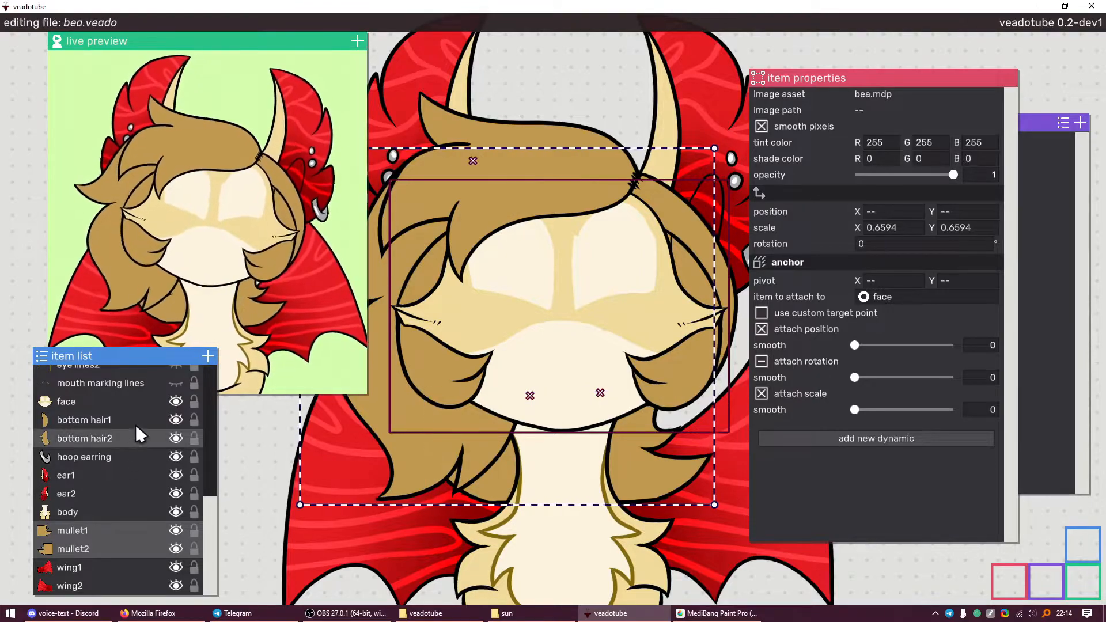
scroll(102, 446, up, 4)
ctrl+click(123, 384)
scroll(118, 398, up, 1)
ctrl+click(95, 437)
scroll(95, 440, up, 1)
scroll(98, 452, down, 2)
scroll(101, 475, down, 4)
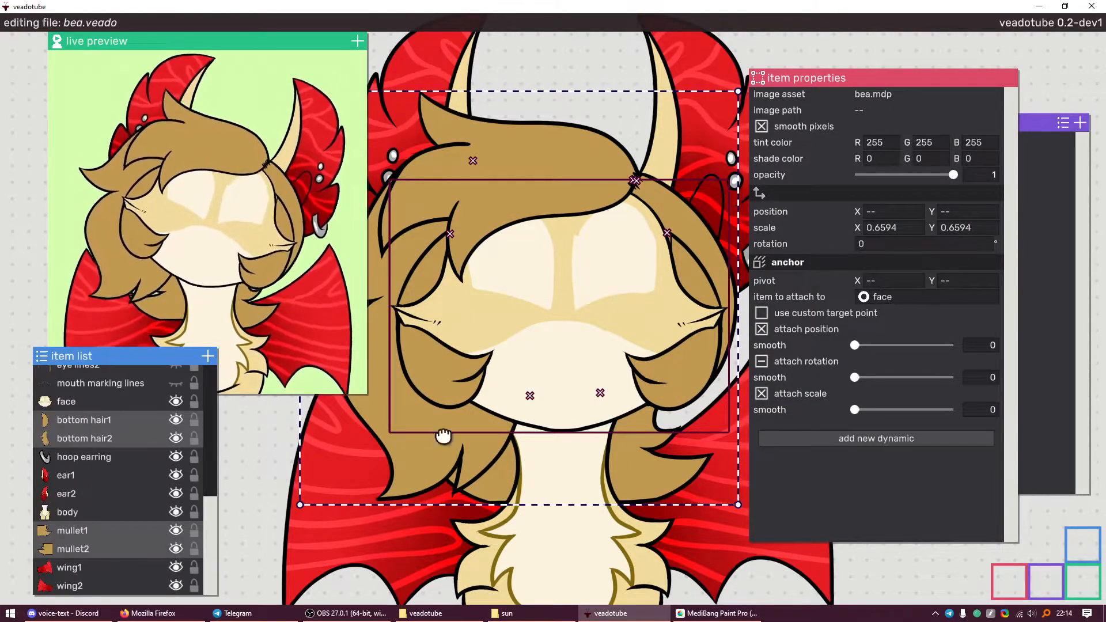
click(830, 442)
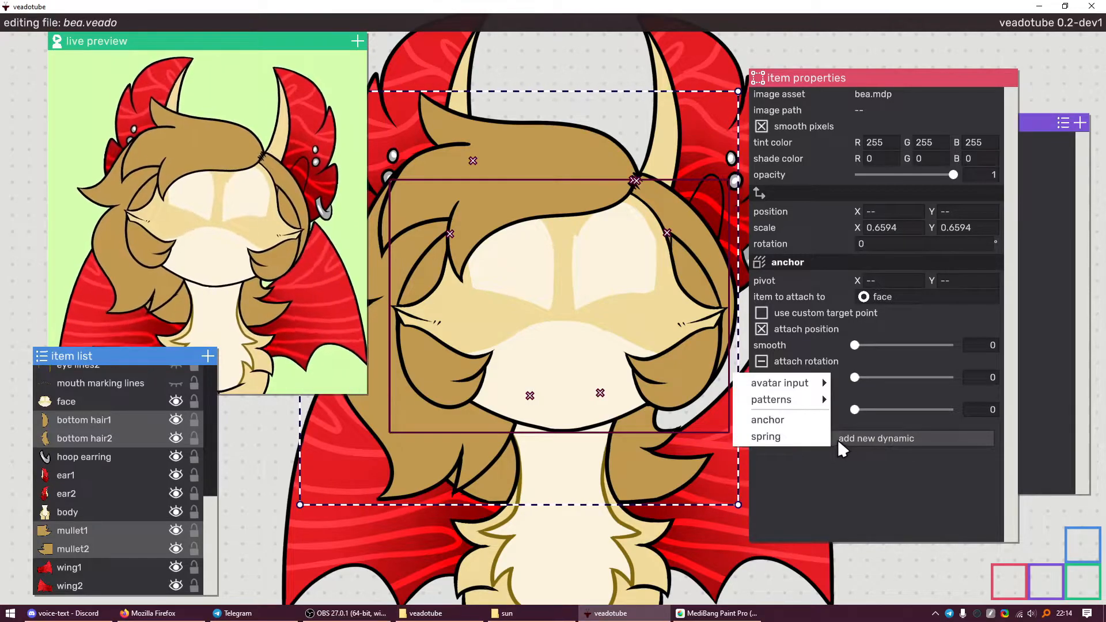
click(790, 436)
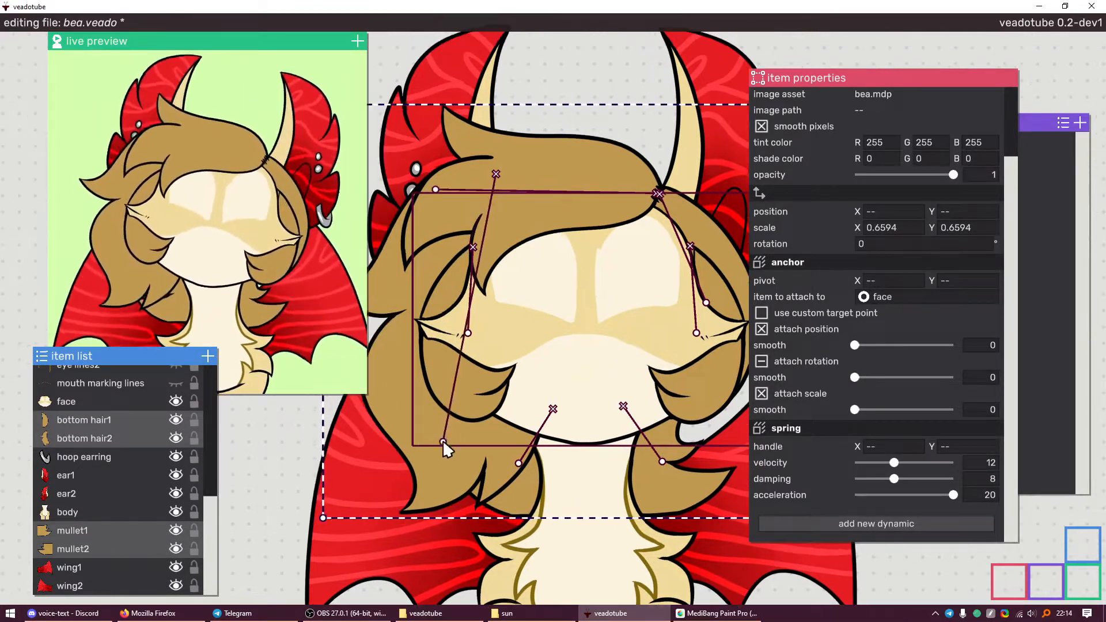
Lower the hair spring handles on both sides, undoing an accidental hair move
drag(447, 450, 432, 456)
drag(468, 332, 470, 397)
drag(590, 354, 550, 337)
drag(658, 357, 654, 375)
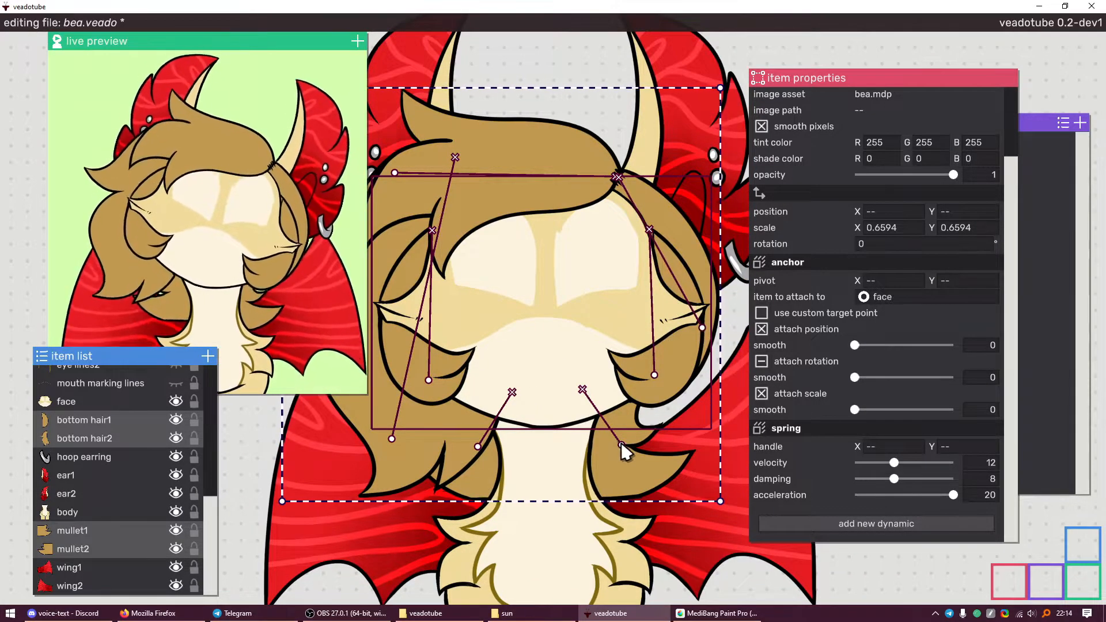
drag(487, 447, 485, 468)
key(ctrl+z)
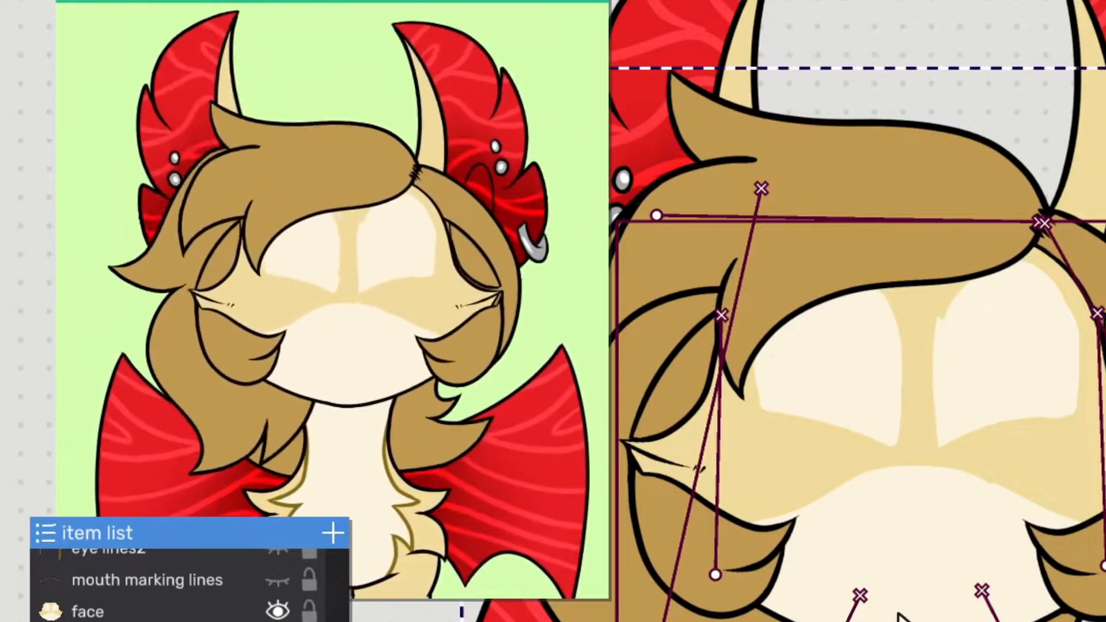
scroll(933, 514, down, 3)
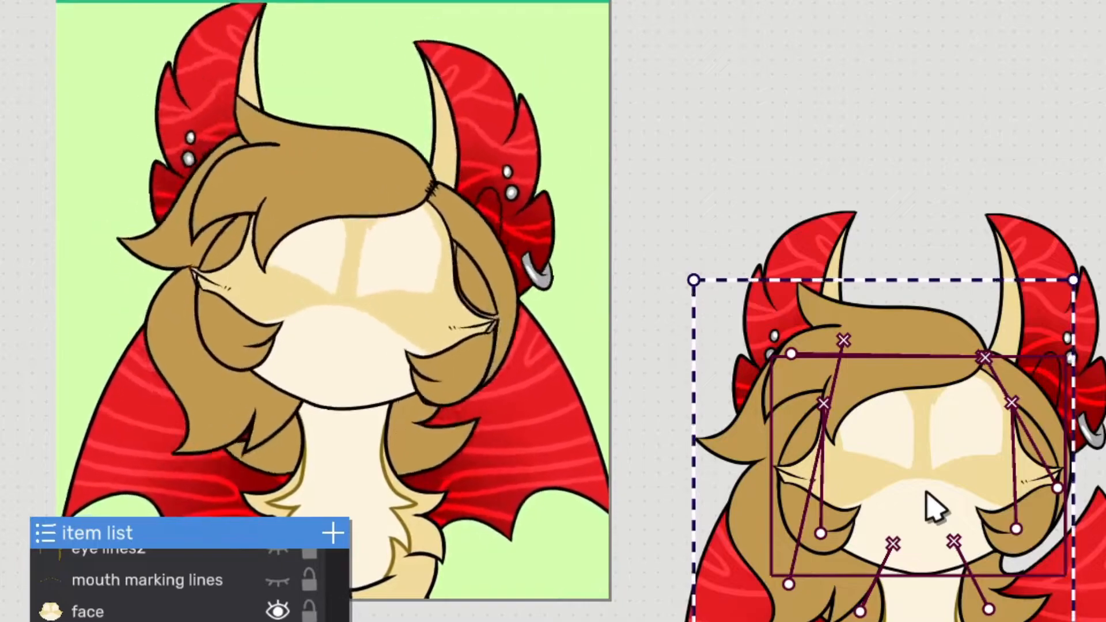
scroll(910, 463, up, 2)
scroll(906, 453, up, 2)
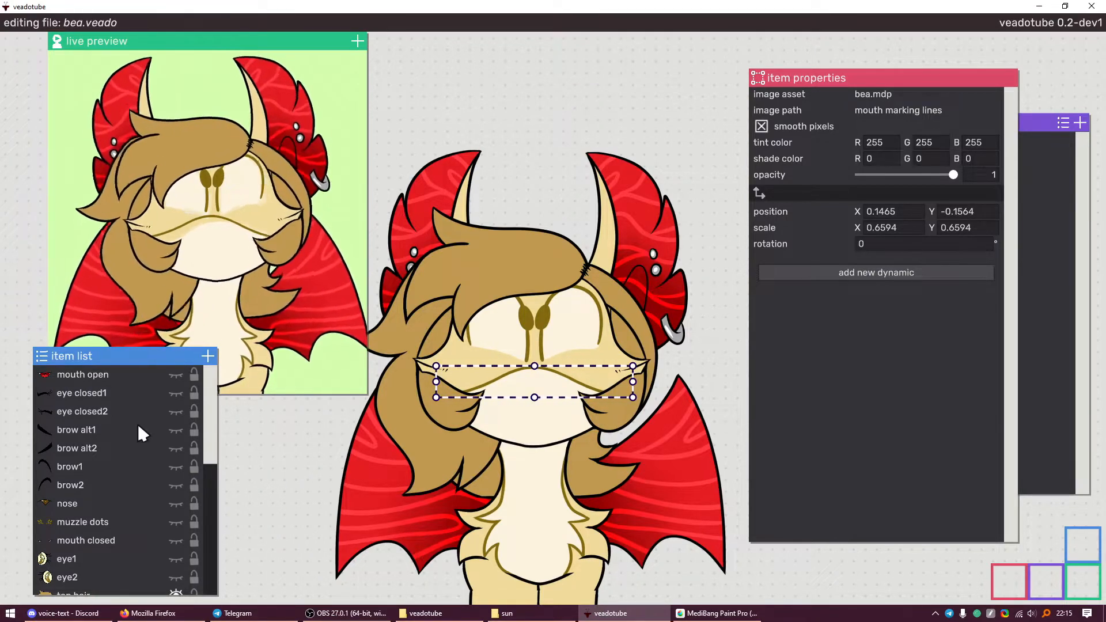
Add a new empty item and set its position to X 0, Y 0
scroll(144, 458, down, 3)
scroll(124, 478, down, 2)
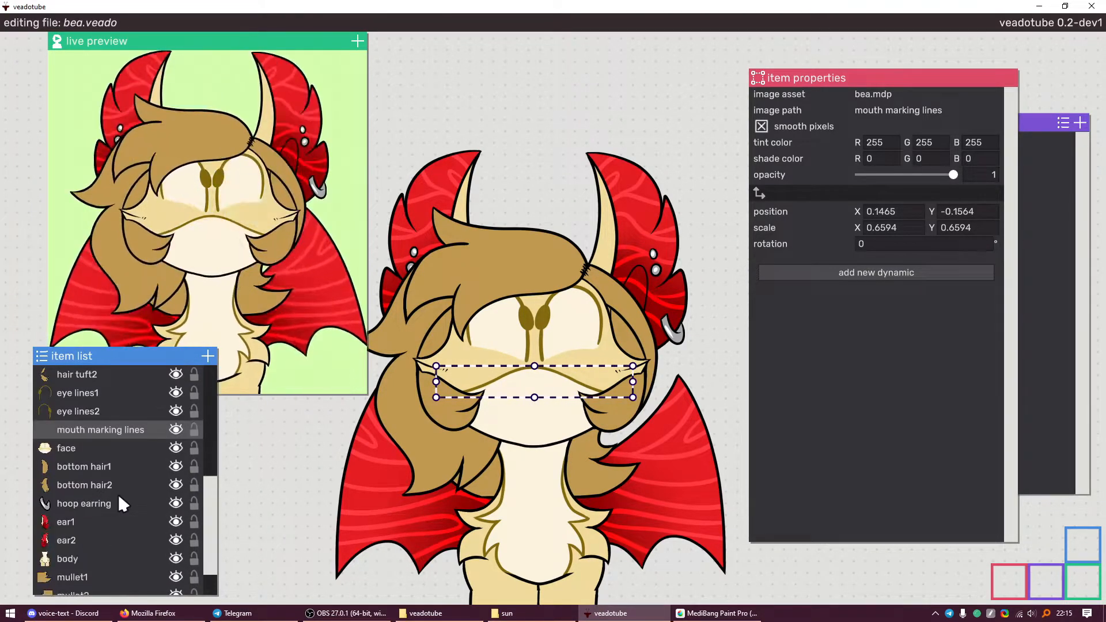
click(207, 355)
scroll(91, 411, up, 5)
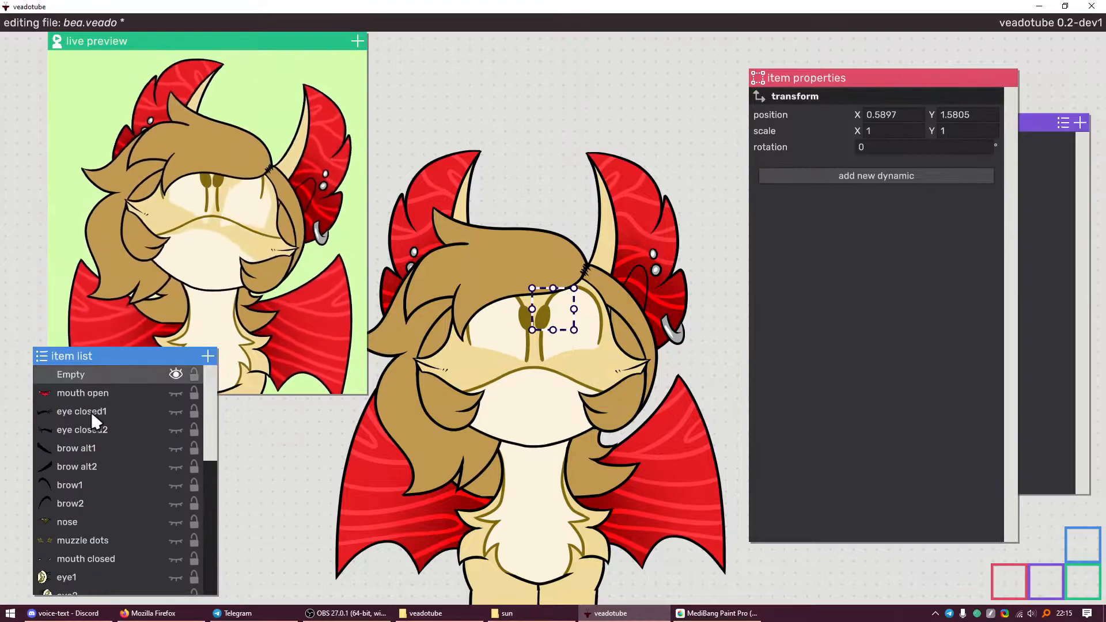
click(893, 197)
text(0)
key(Tab)
text(0)
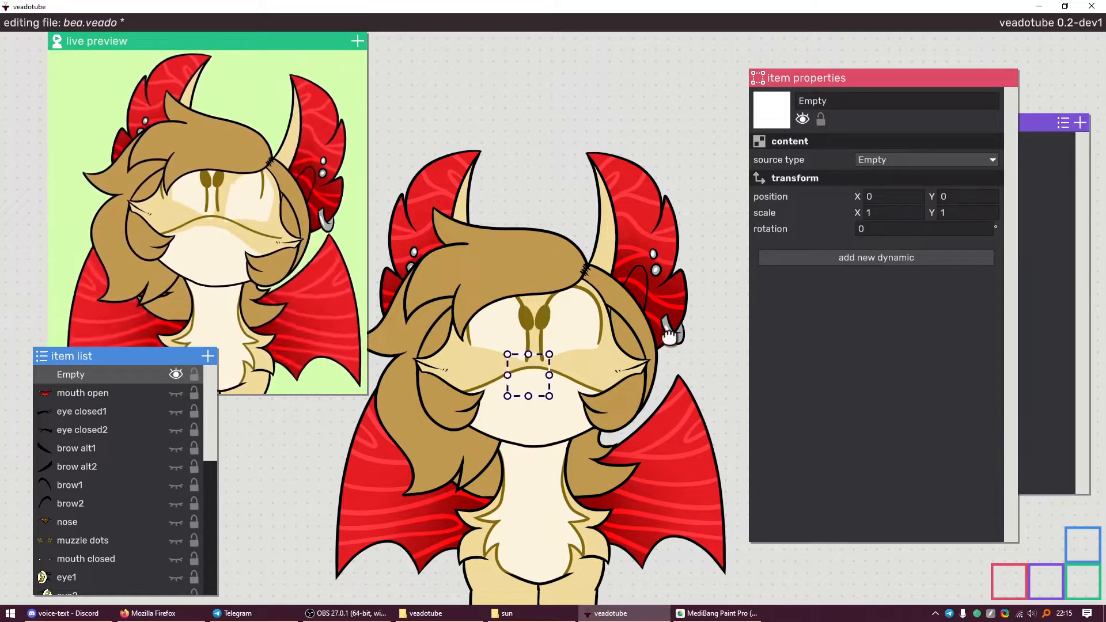
Reframe the canvas on the whole avatar and save bea.veado
scroll(455, 335, up, 6)
scroll(482, 355, up, 3)
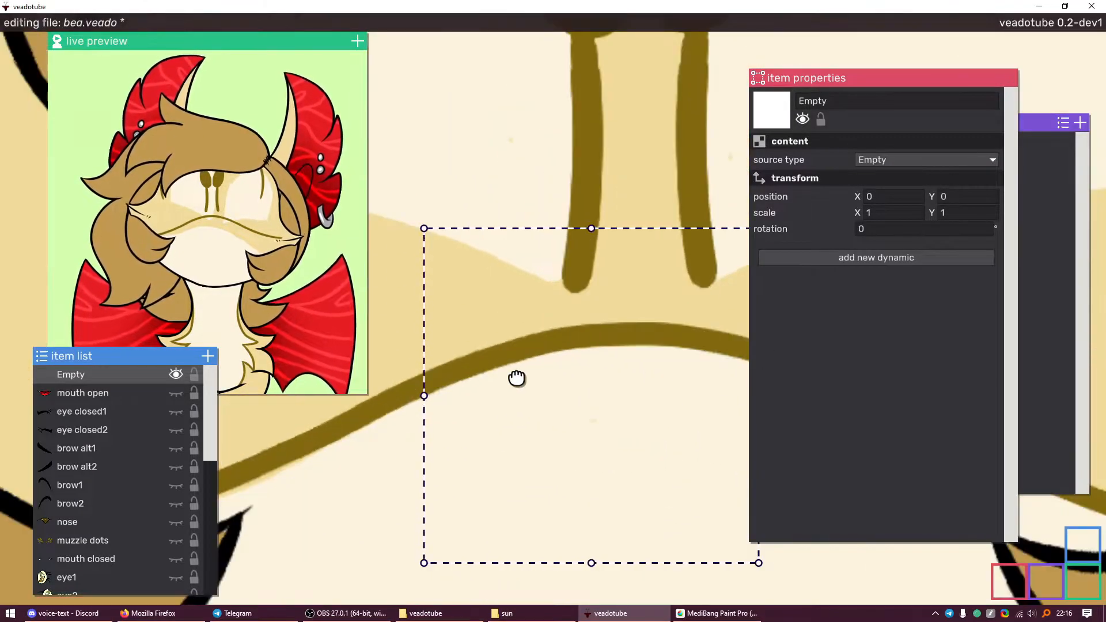
scroll(531, 380, down, 7)
scroll(550, 387, up, 1)
scroll(550, 387, down, 1)
drag(537, 383, 503, 308)
key(ctrl+s)
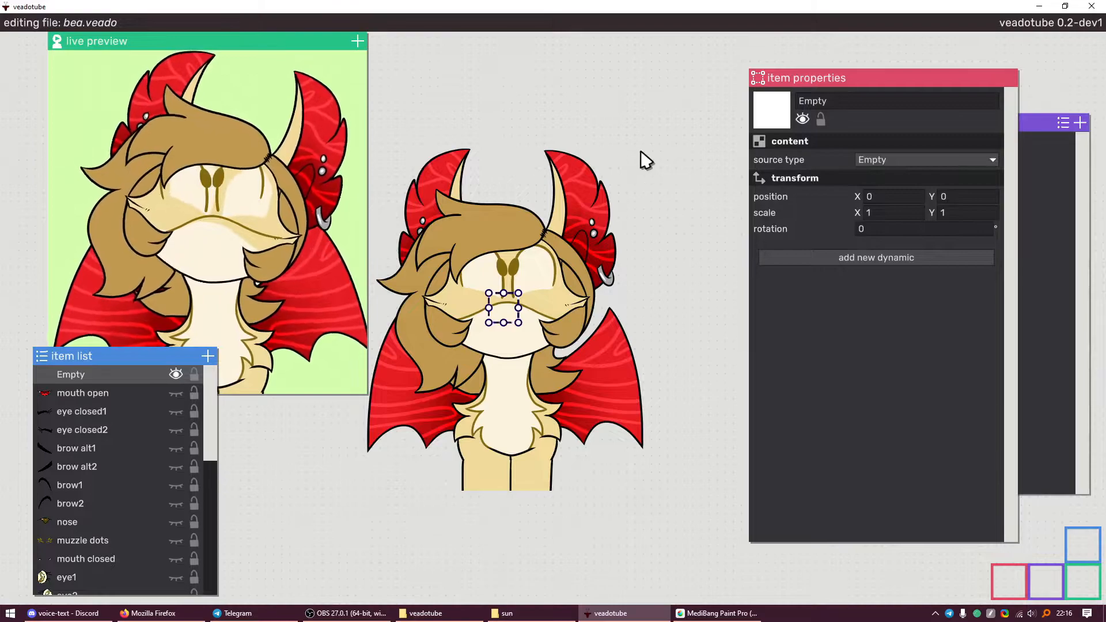
Rename the new item to '[head look]'
double_click(817, 102)
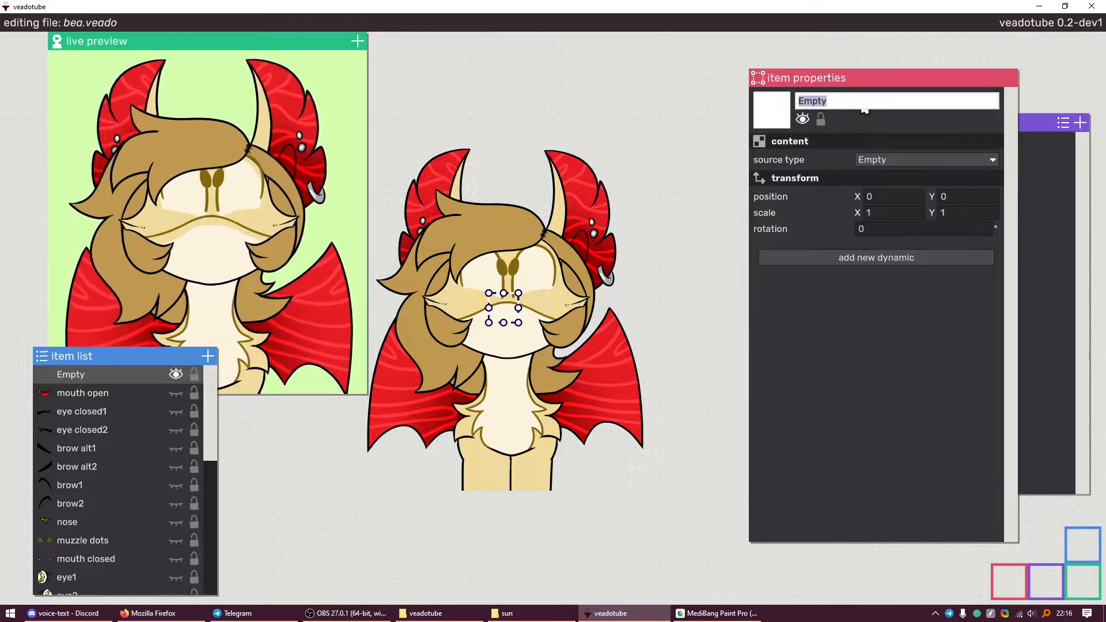
click(592, 164)
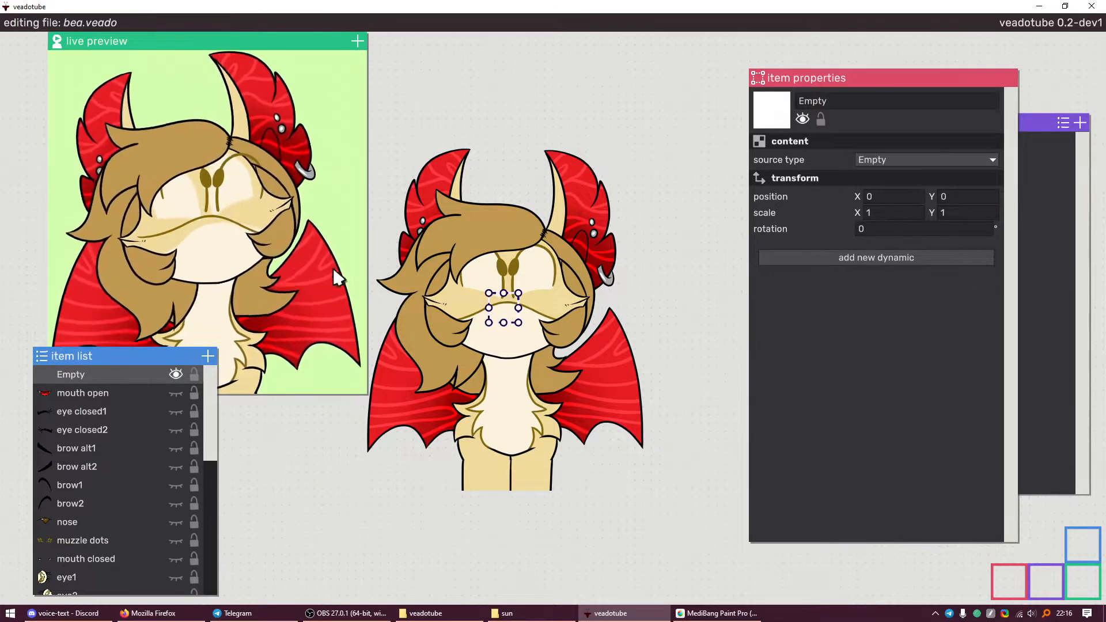
double_click(814, 100)
key(BackSpace)
text([h)
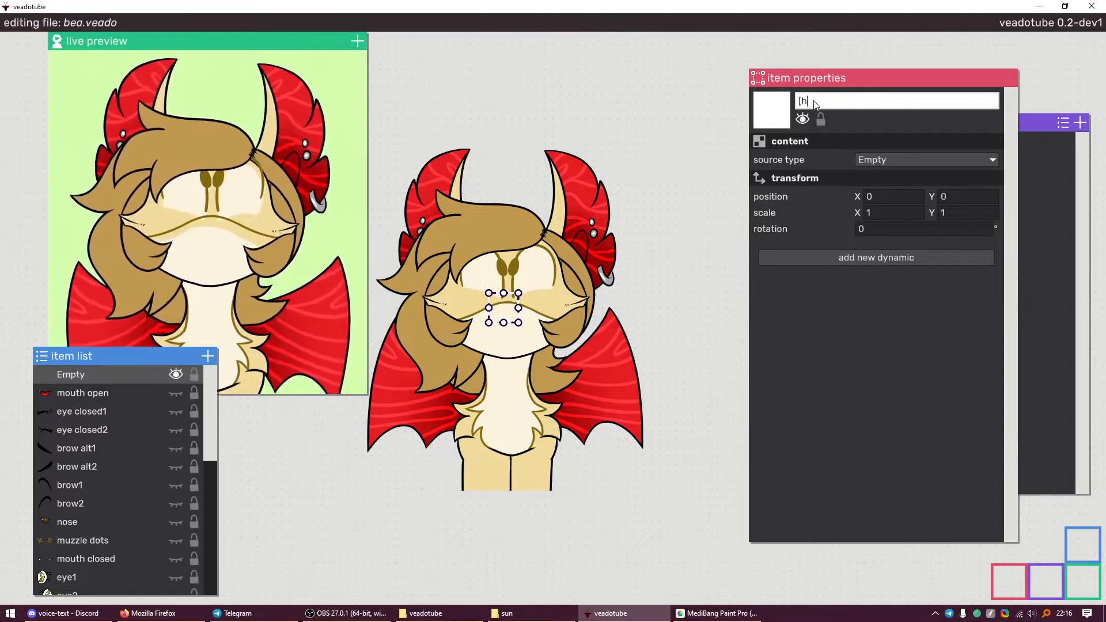
text(ead look])
key(Return)
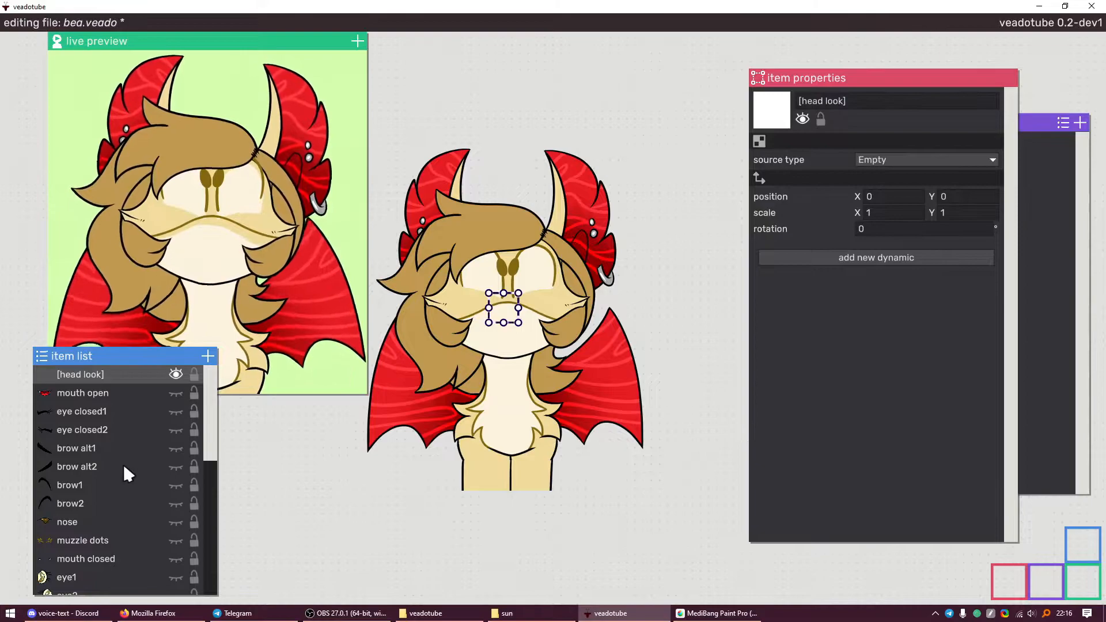
Select the face parts: eyes, closed mouth, muzzle dots, nose, brows, alt brows and closed eyes
drag(109, 402, 105, 425)
scroll(107, 411, down, 5)
scroll(106, 411, up, 2)
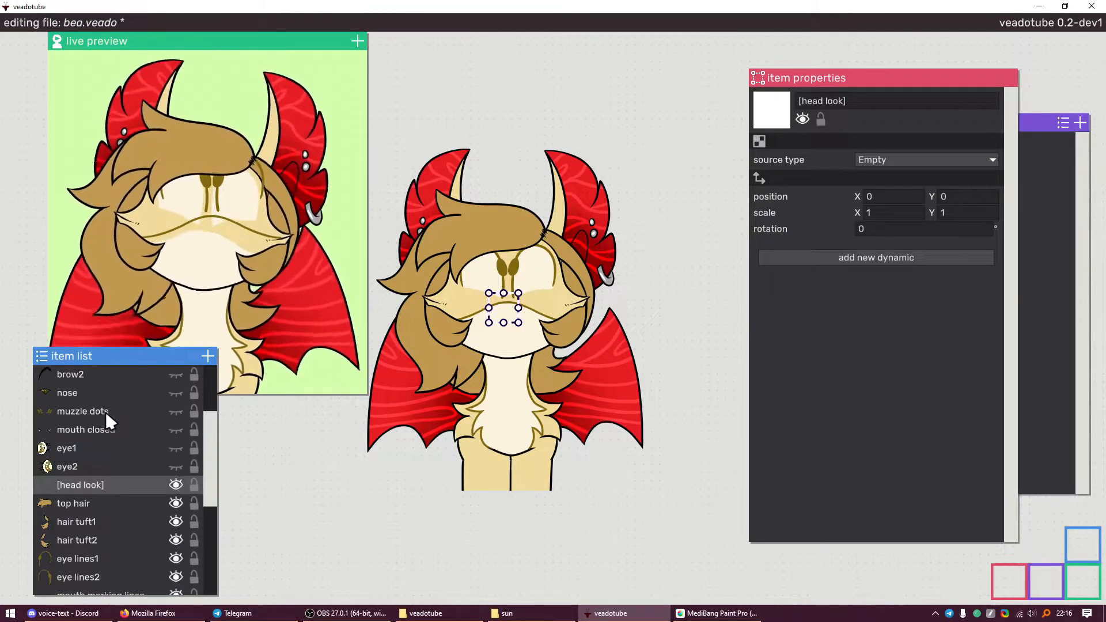
scroll(95, 446, down, 3)
scroll(103, 420, up, 1)
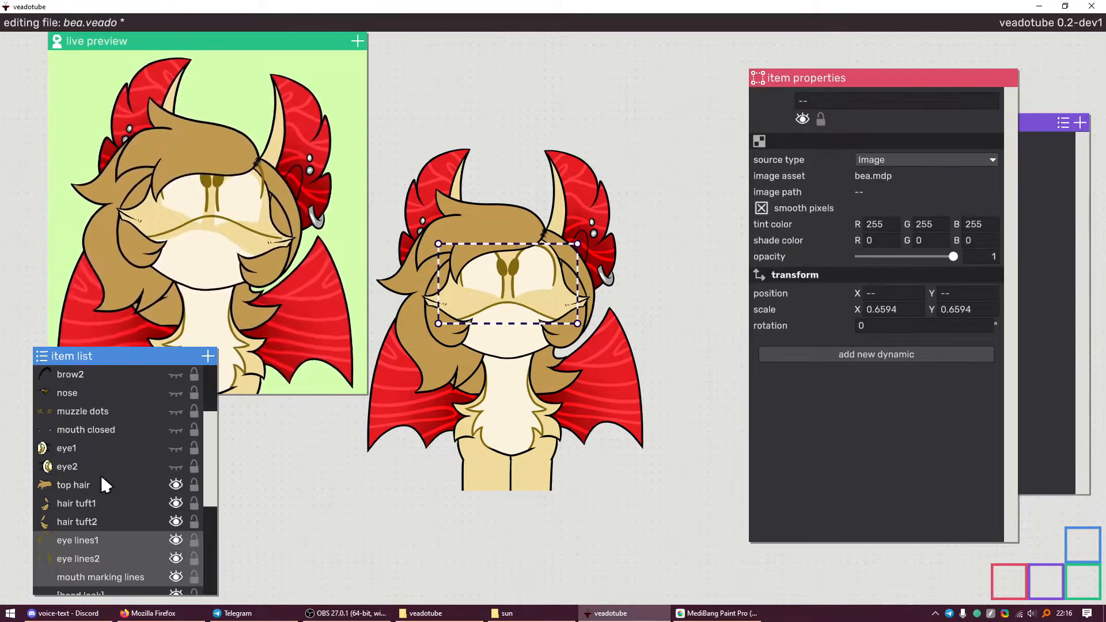
scroll(100, 475, up, 2)
ctrl+click(78, 534)
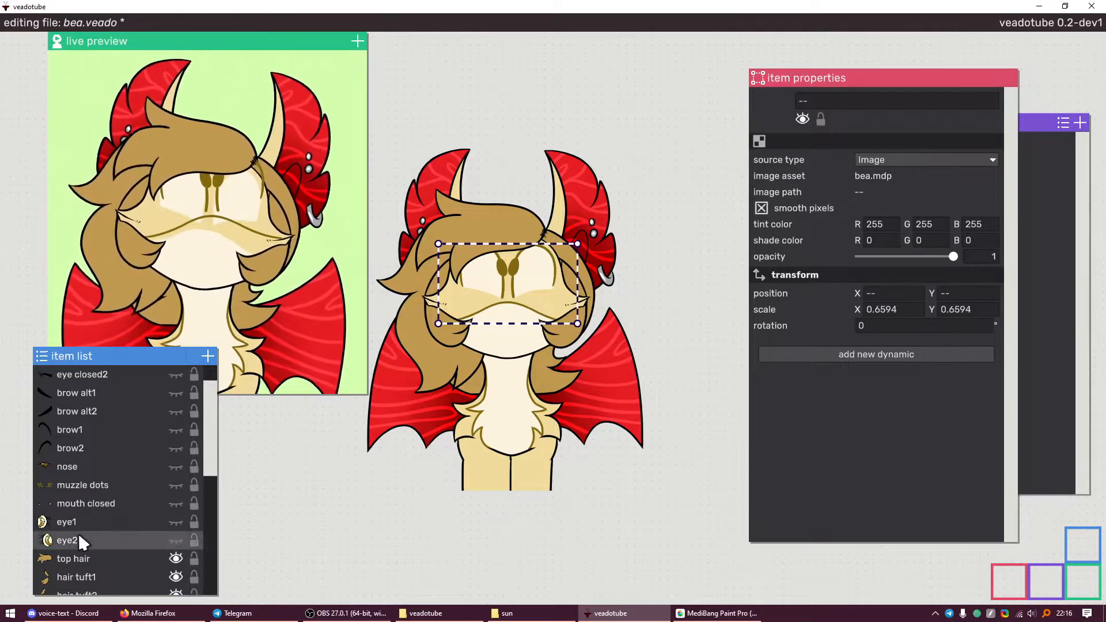
ctrl+click(84, 520)
ctrl+click(85, 499)
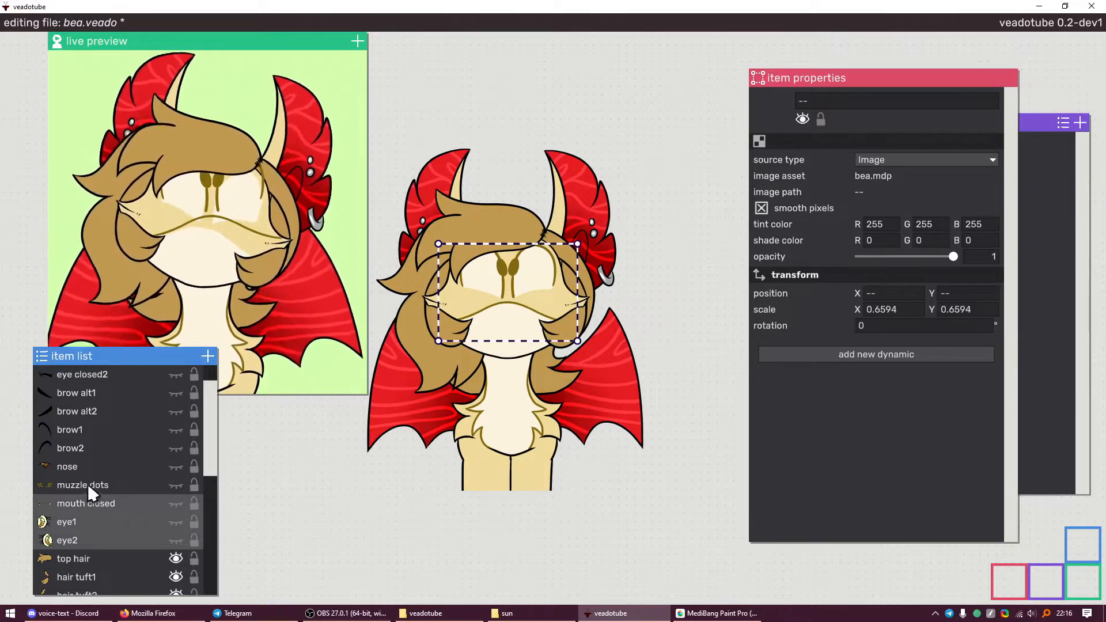
ctrl+click(88, 482)
ctrl+click(91, 467)
ctrl+click(94, 448)
ctrl+click(96, 429)
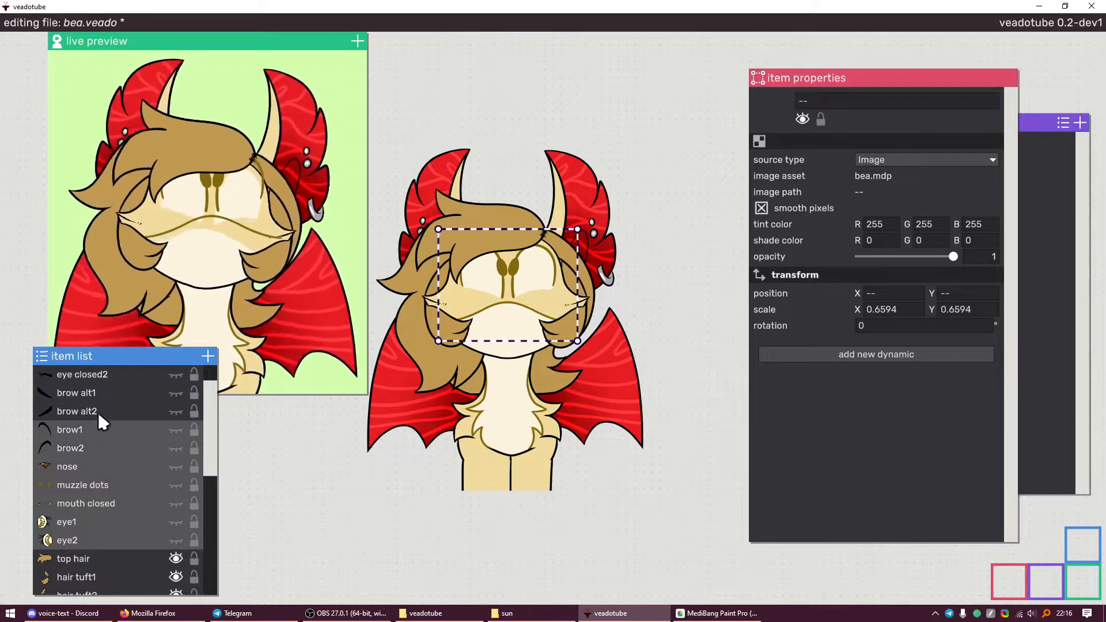
ctrl+click(98, 411)
ctrl+click(101, 394)
ctrl+click(101, 381)
scroll(98, 386, up, 1)
ctrl+click(106, 389)
Anchor the selected face parts to the [head look] empty
scroll(101, 460, down, 5)
click(876, 354)
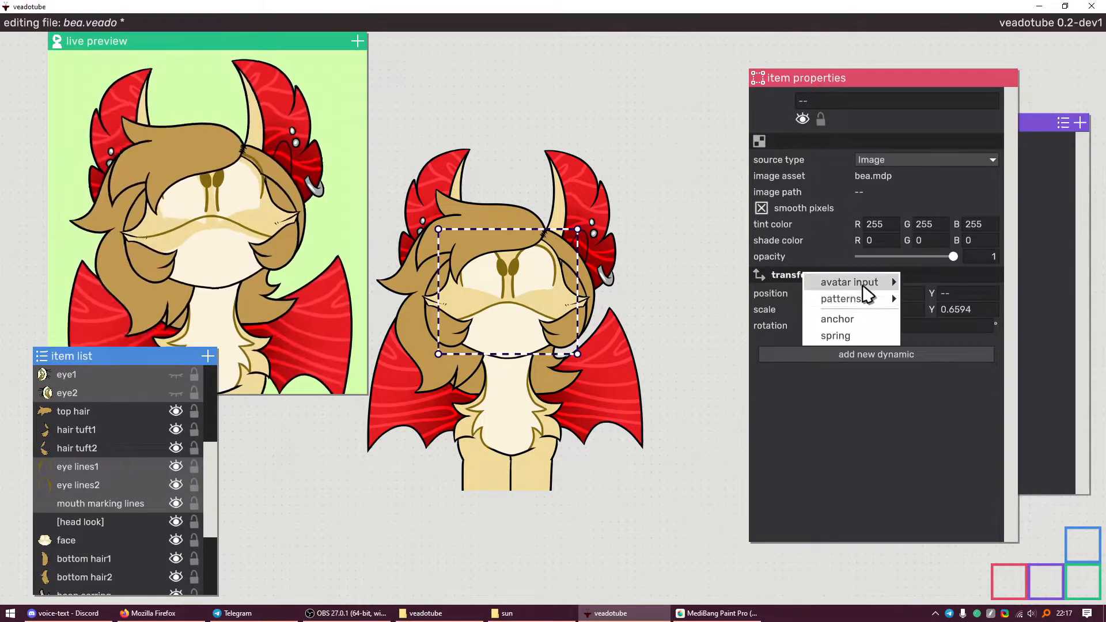
click(852, 318)
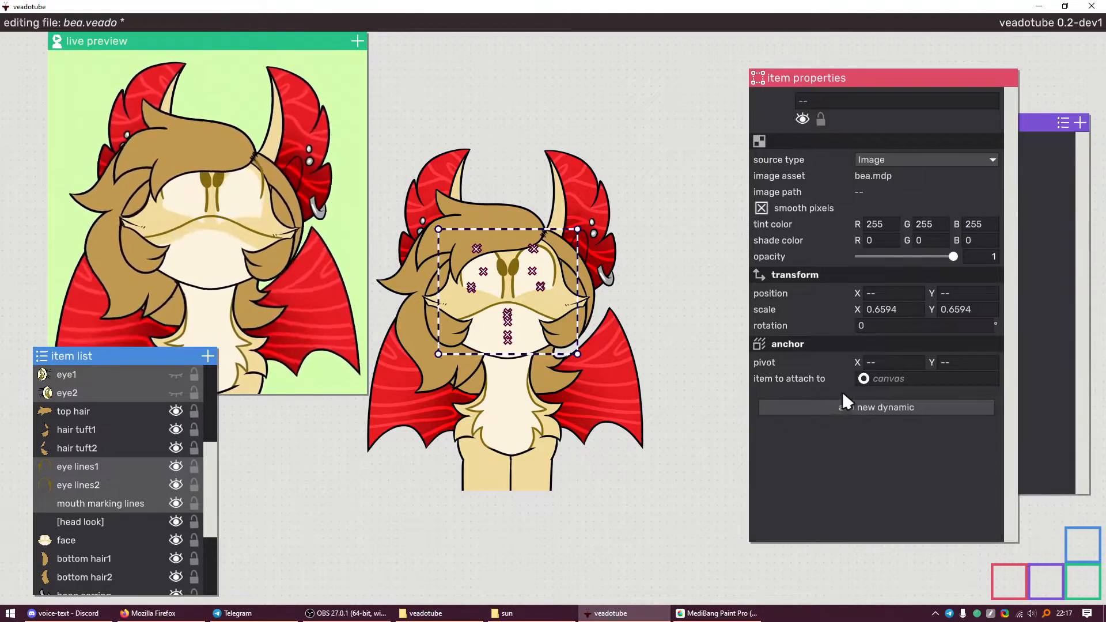
drag(858, 381, 73, 518)
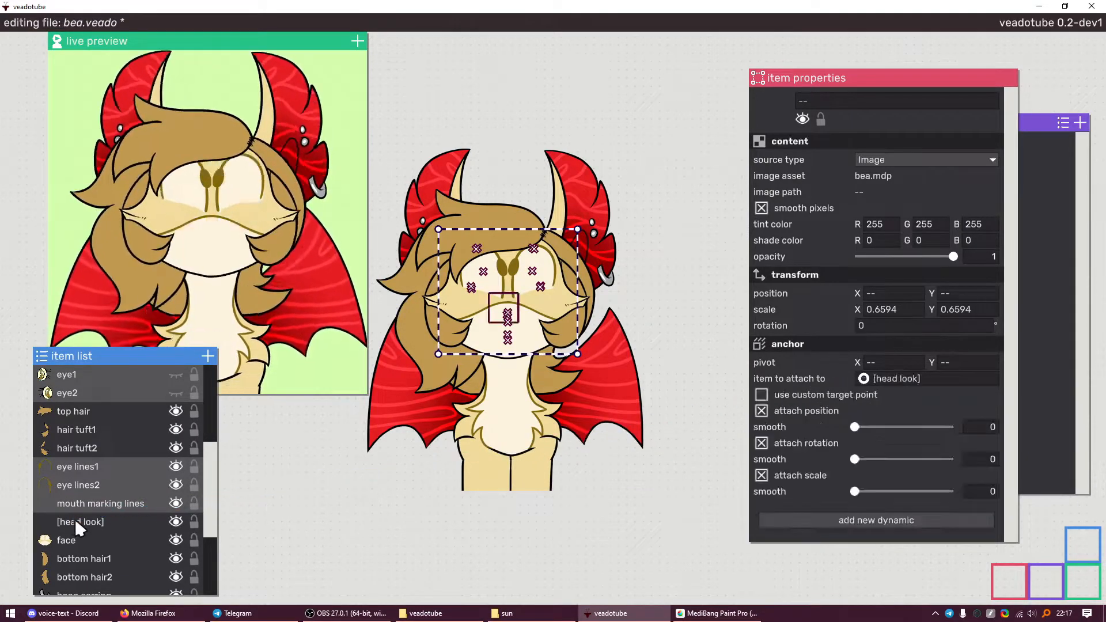
Show the face parts, then hide the open mouth, eye closed1/2 and brow alt1/2
scroll(160, 492, up, 3)
click(173, 500)
scroll(141, 490, down, 1)
scroll(138, 467, up, 2)
click(135, 442)
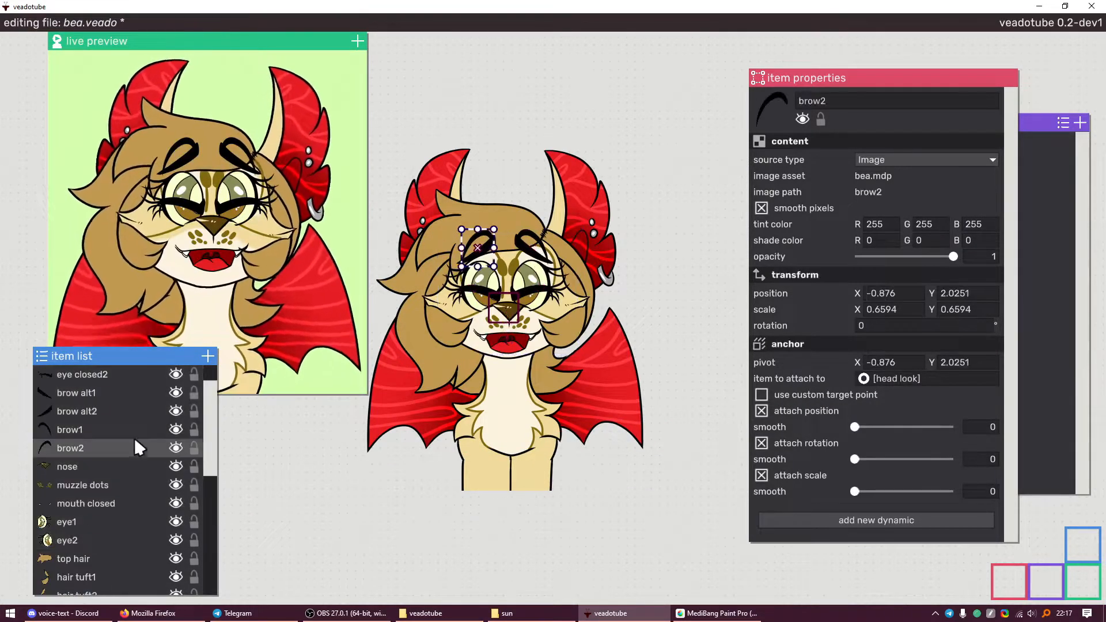
scroll(135, 437, up, 1)
click(174, 373)
click(175, 392)
click(175, 411)
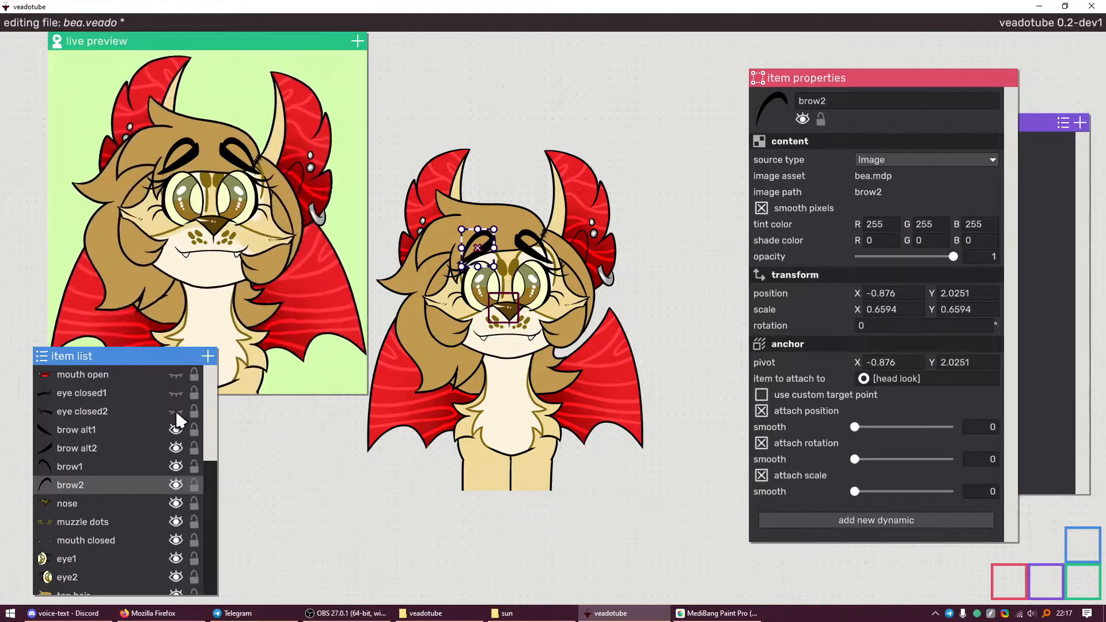
click(176, 430)
click(177, 447)
Save bea.veado and select the [head look] empty
key(ctrl+s)
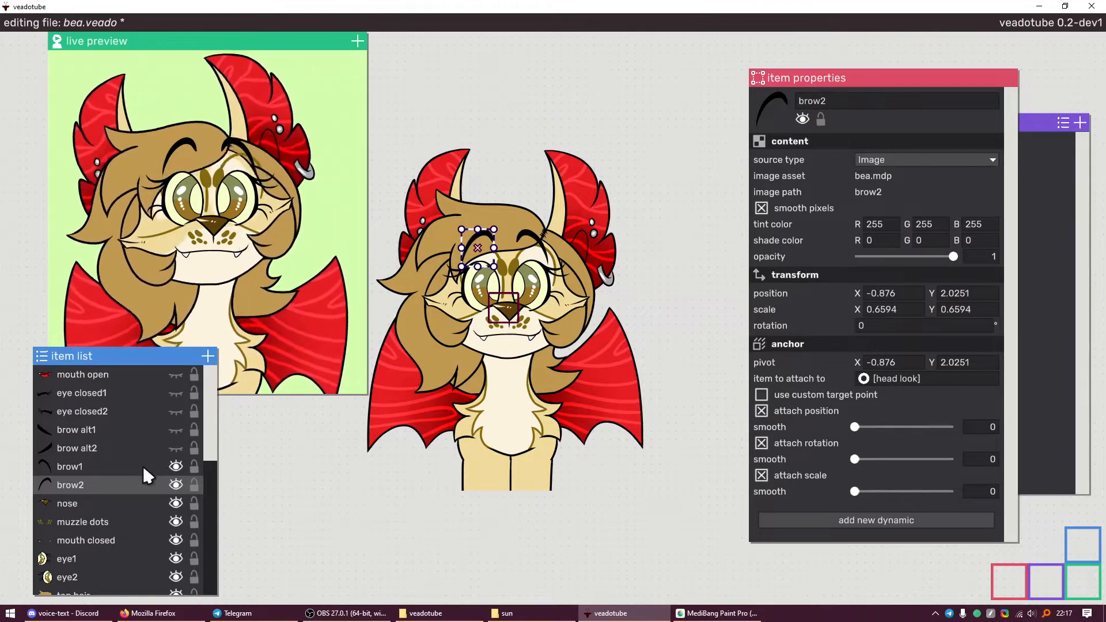
scroll(124, 463, down, 3)
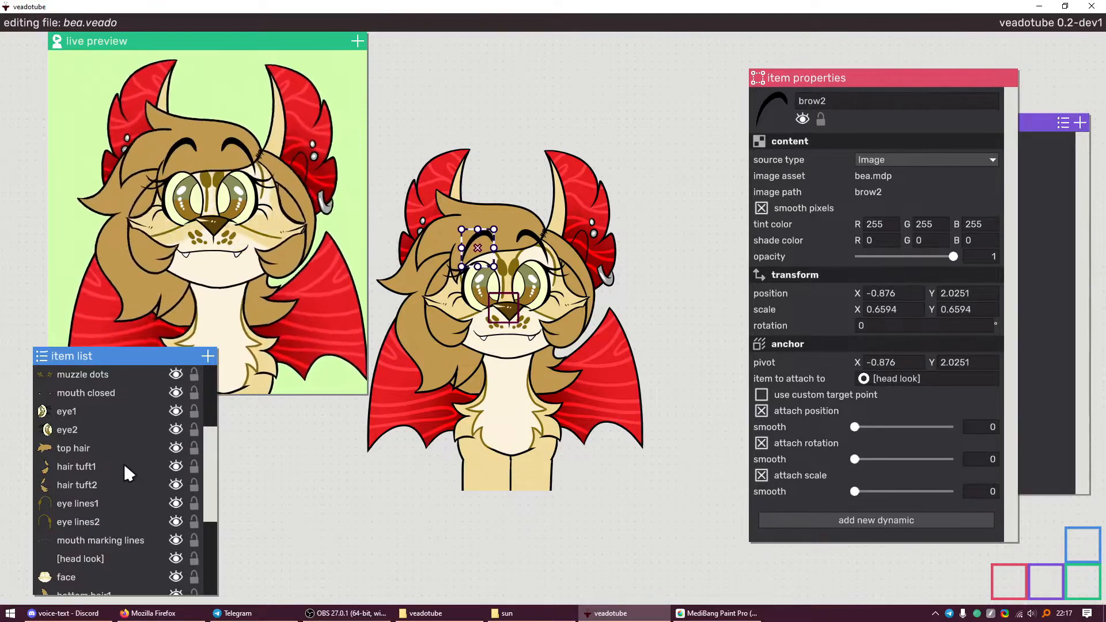
click(94, 557)
scroll(97, 456, up, 3)
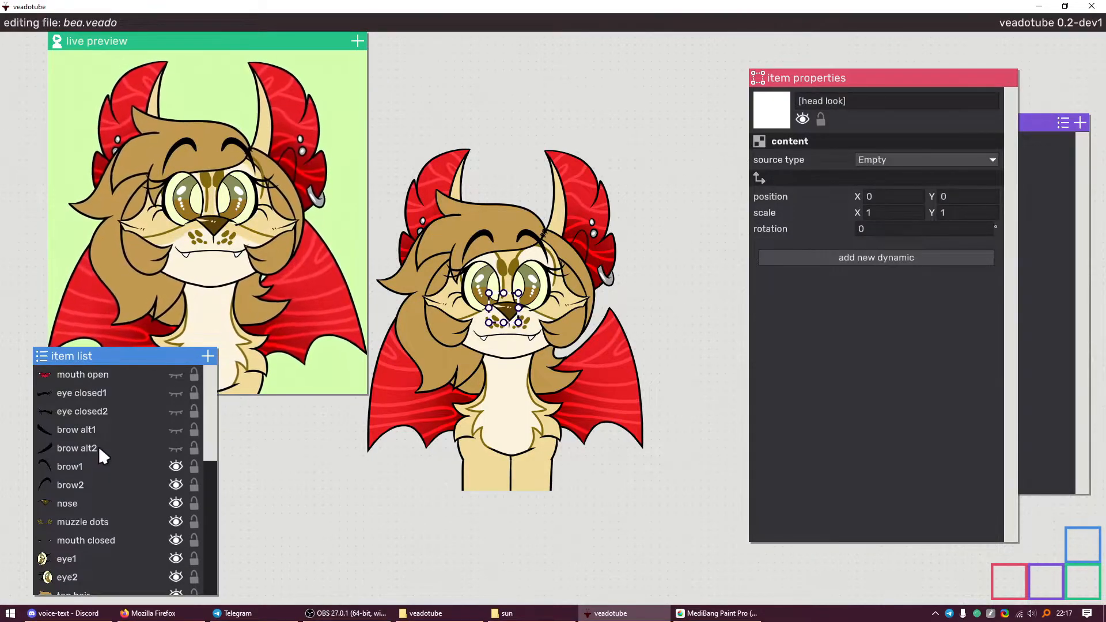
scroll(98, 444, down, 3)
Give [head look] a position avatar input driven by UpperBody > Head > Look
click(863, 257)
mouse_move(856, 196)
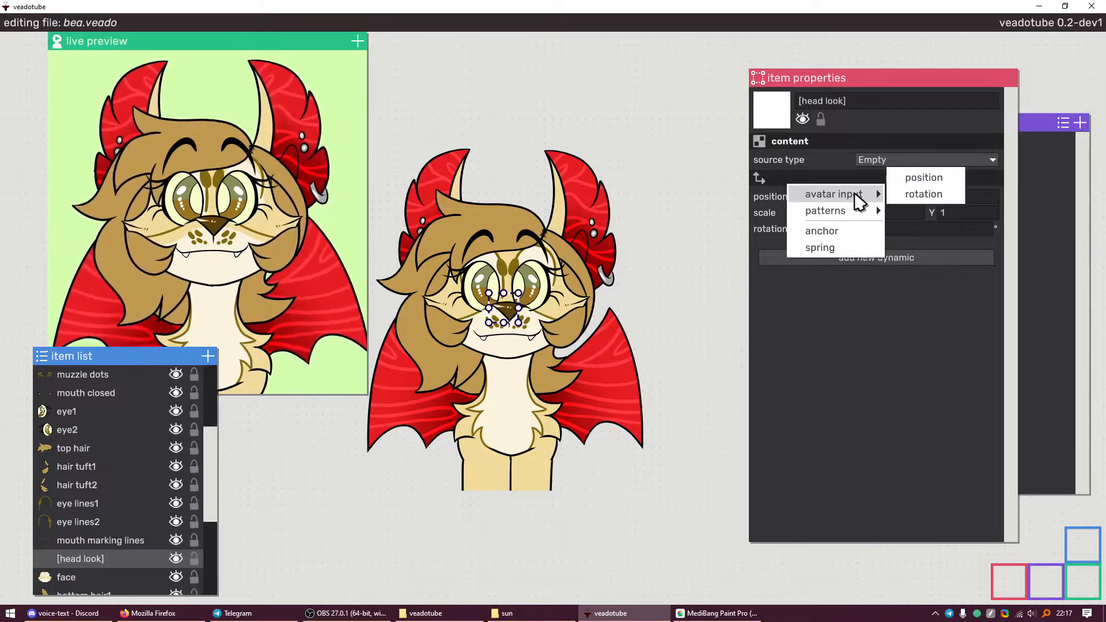
click(902, 178)
click(877, 266)
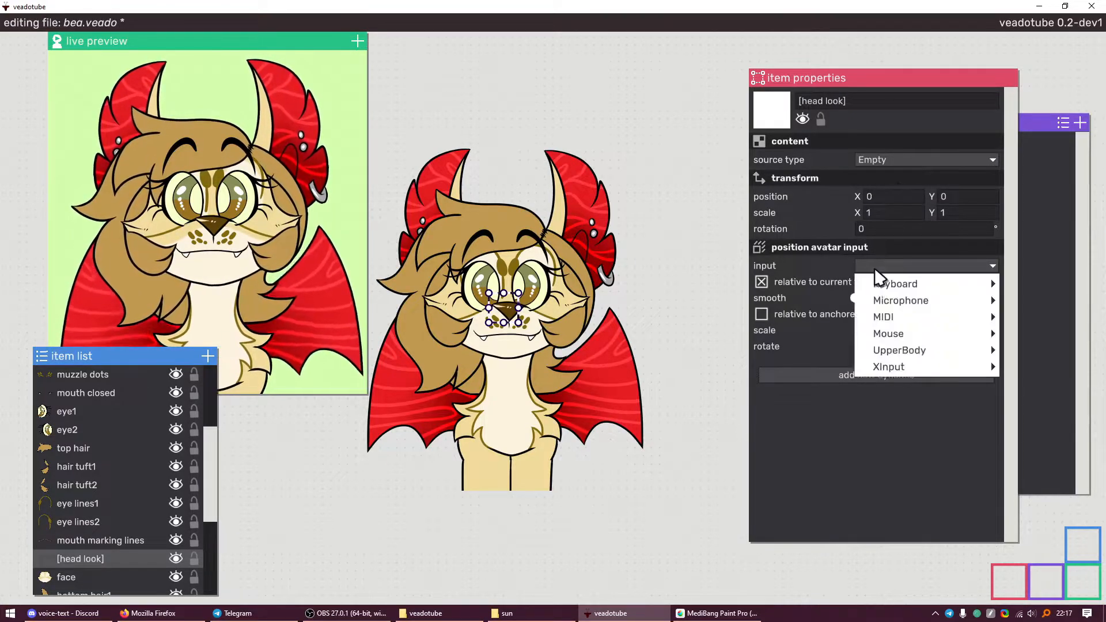
mouse_move(899, 350)
mouse_move(1034, 350)
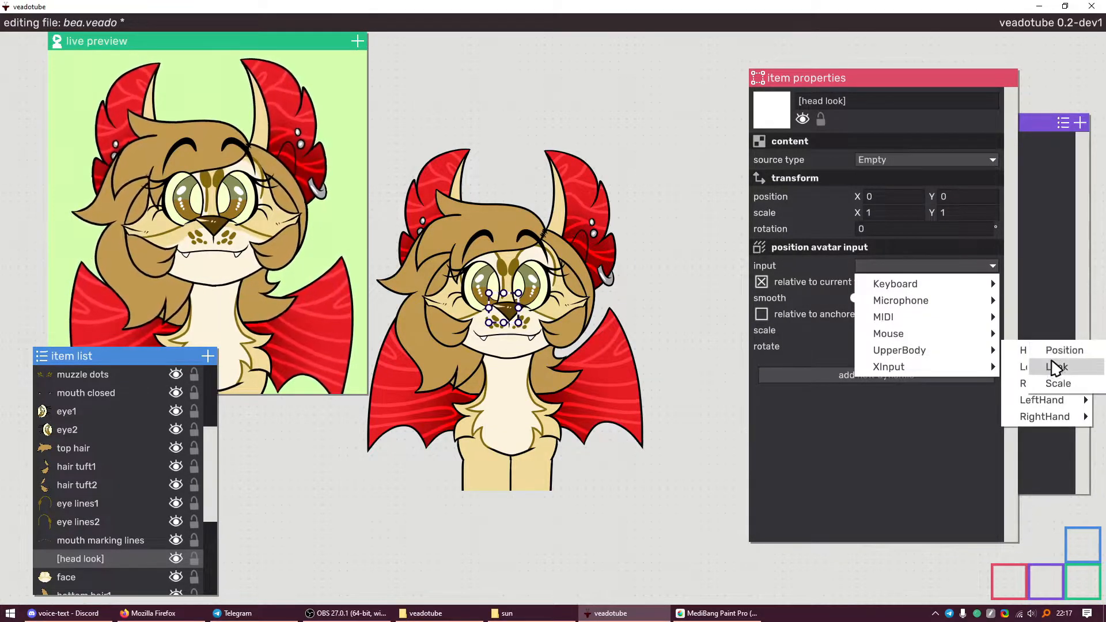
click(1056, 367)
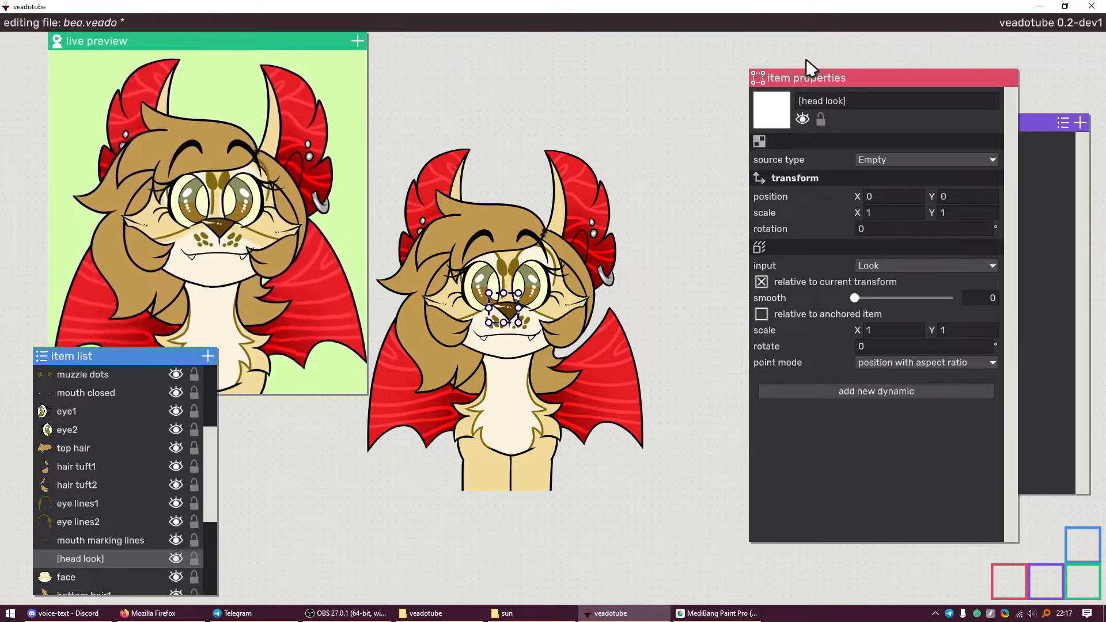
click(909, 274)
mouse_move(990, 352)
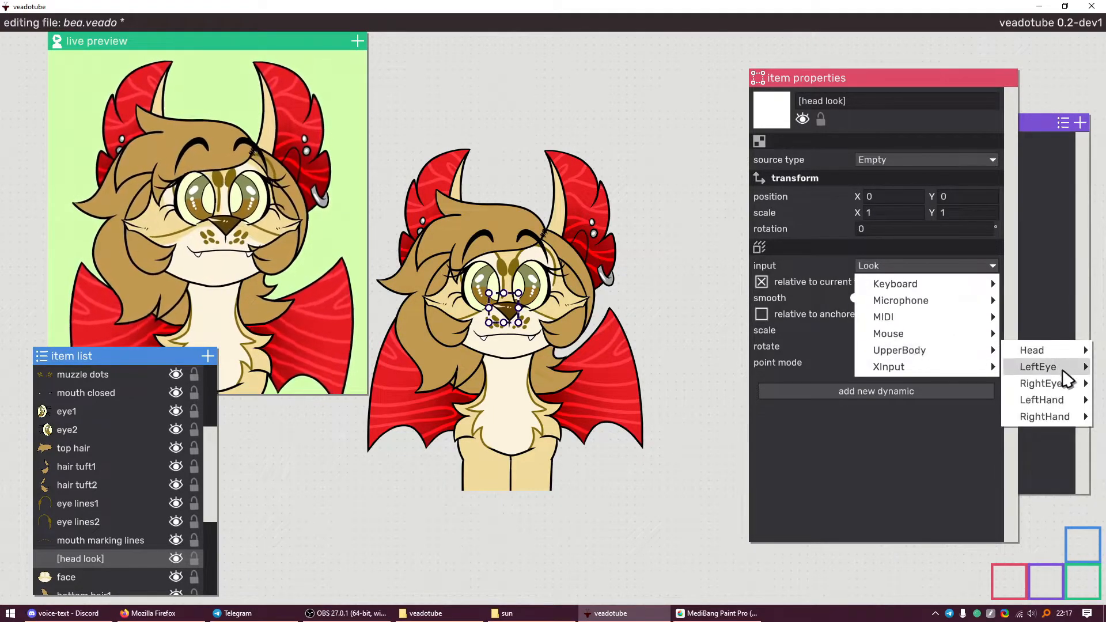
mouse_move(1037, 385)
mouse_move(1026, 367)
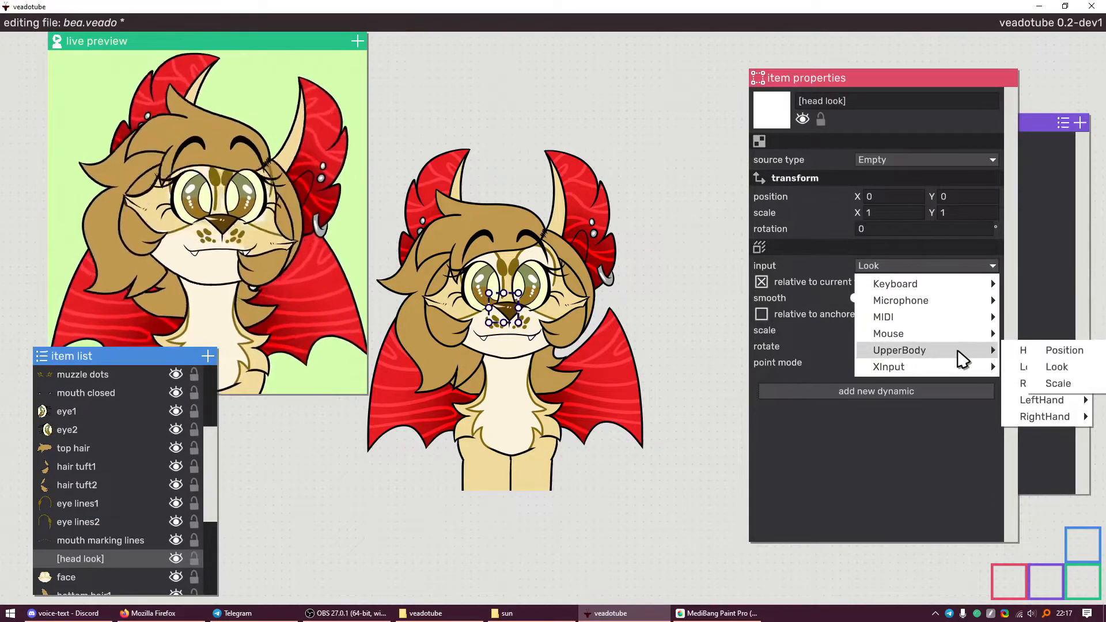
click(934, 435)
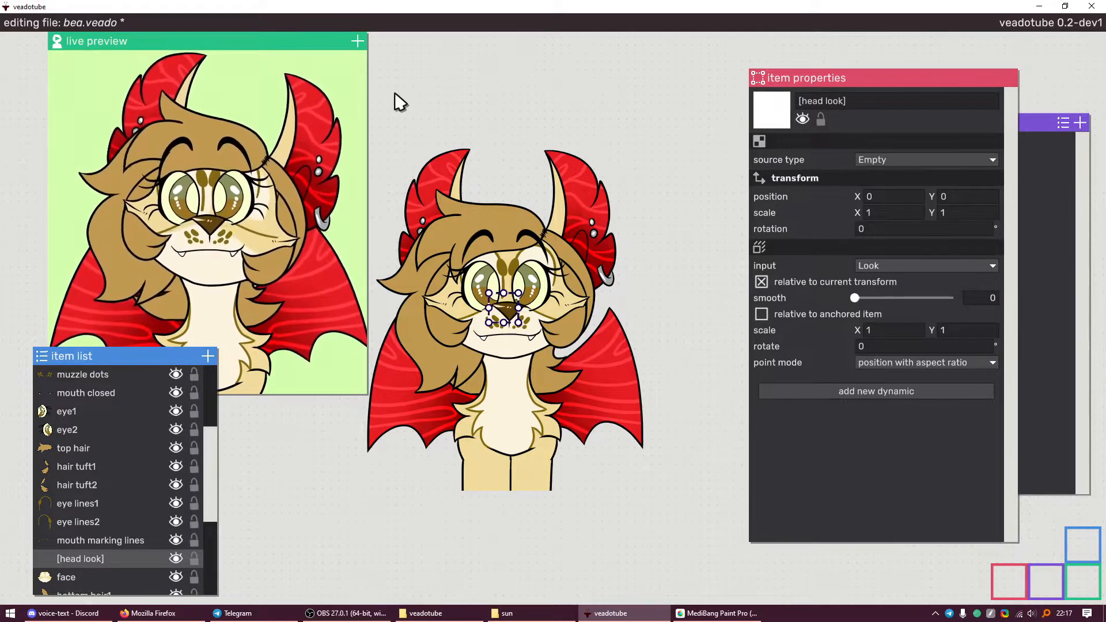
Set the Look input's smoothing to 0.1599 and save bea.veado
scroll(510, 242, up, 5)
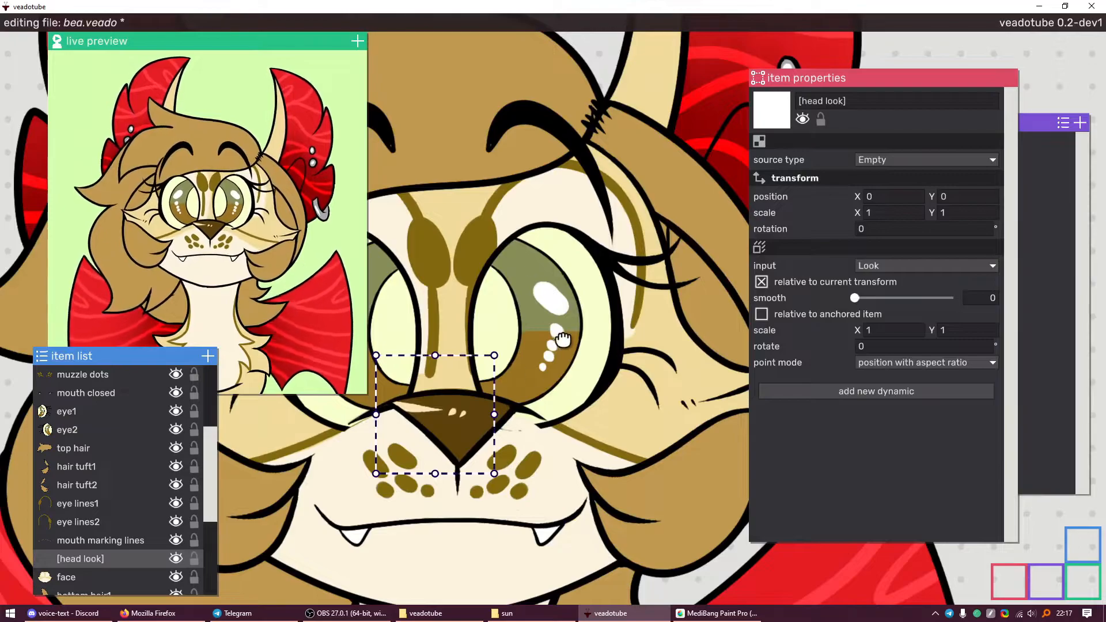
scroll(467, 364, down, 5)
scroll(530, 322, up, 5)
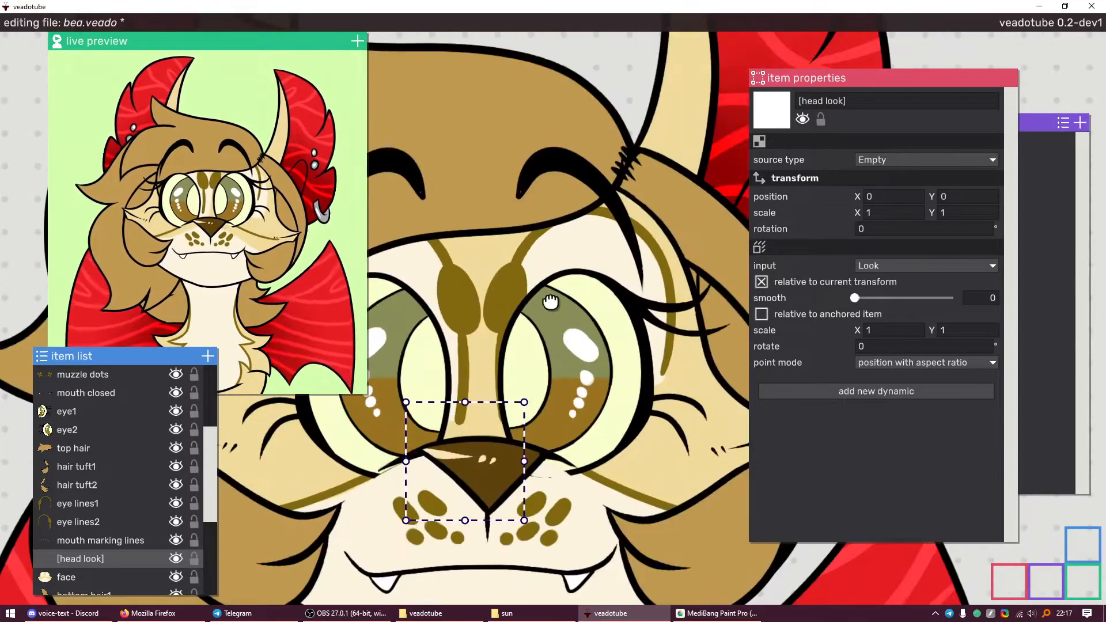
scroll(576, 268, down, 5)
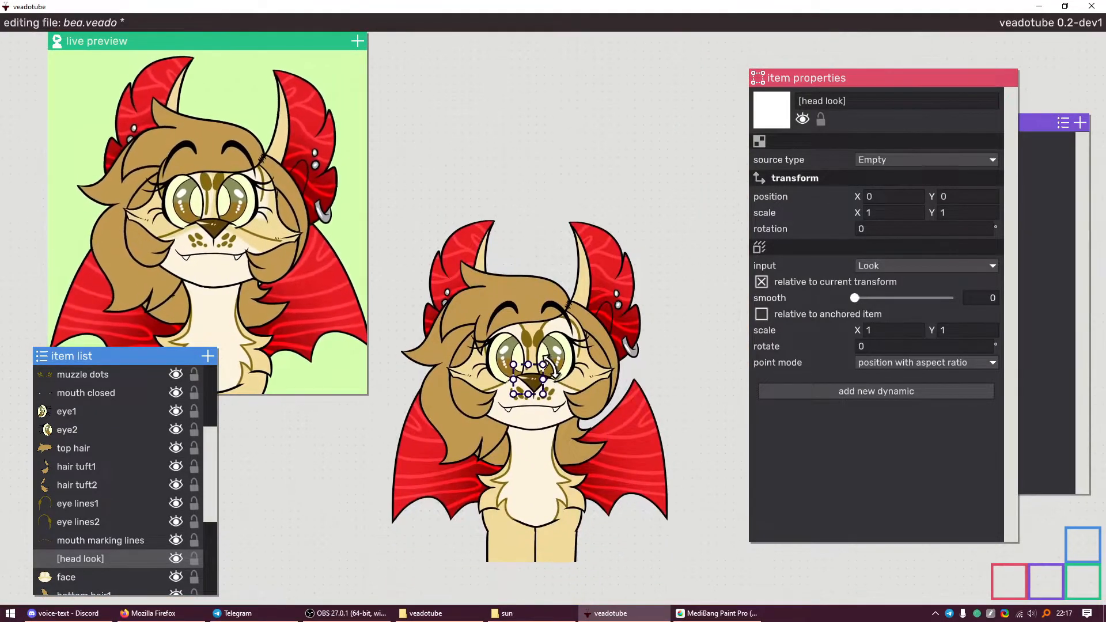
scroll(585, 332, up, 2)
key(ctrl+s)
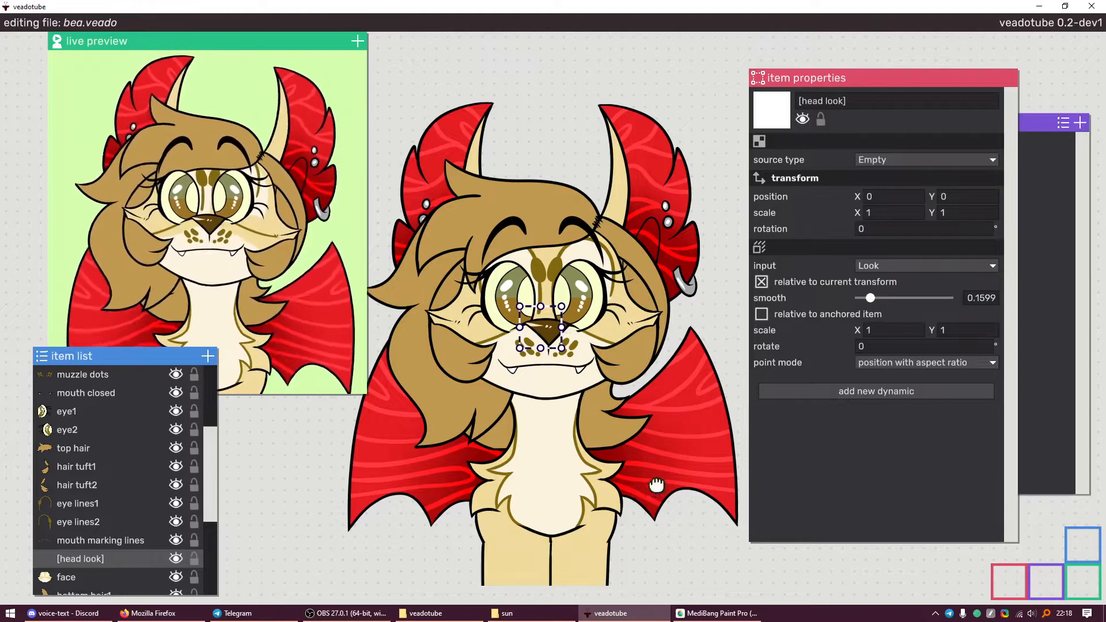
scroll(144, 531, down, 1)
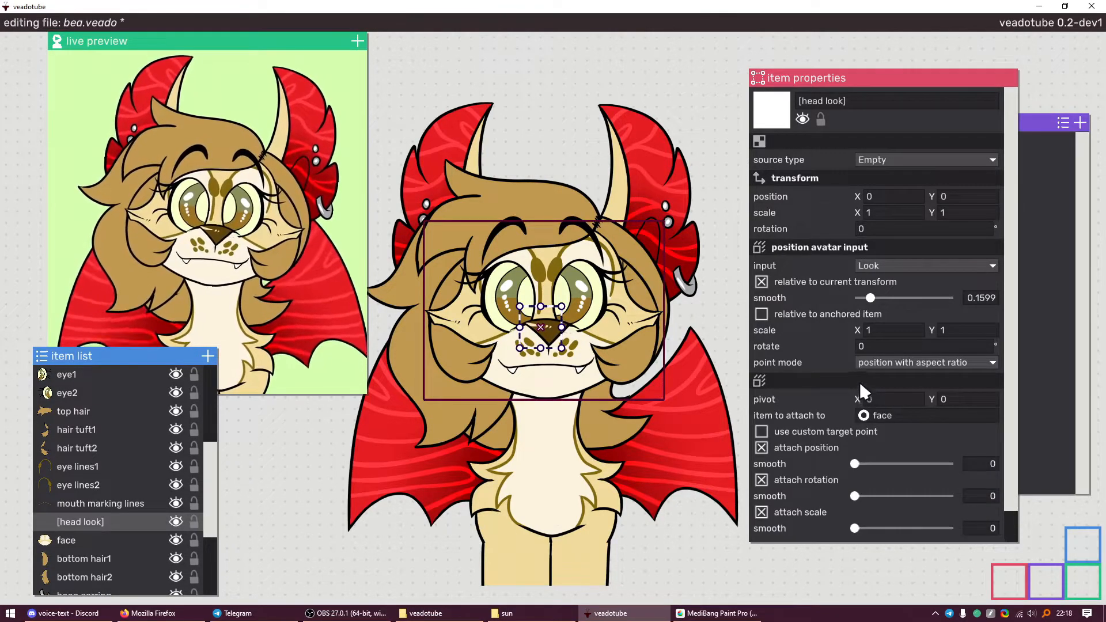
scroll(862, 319, down, 1)
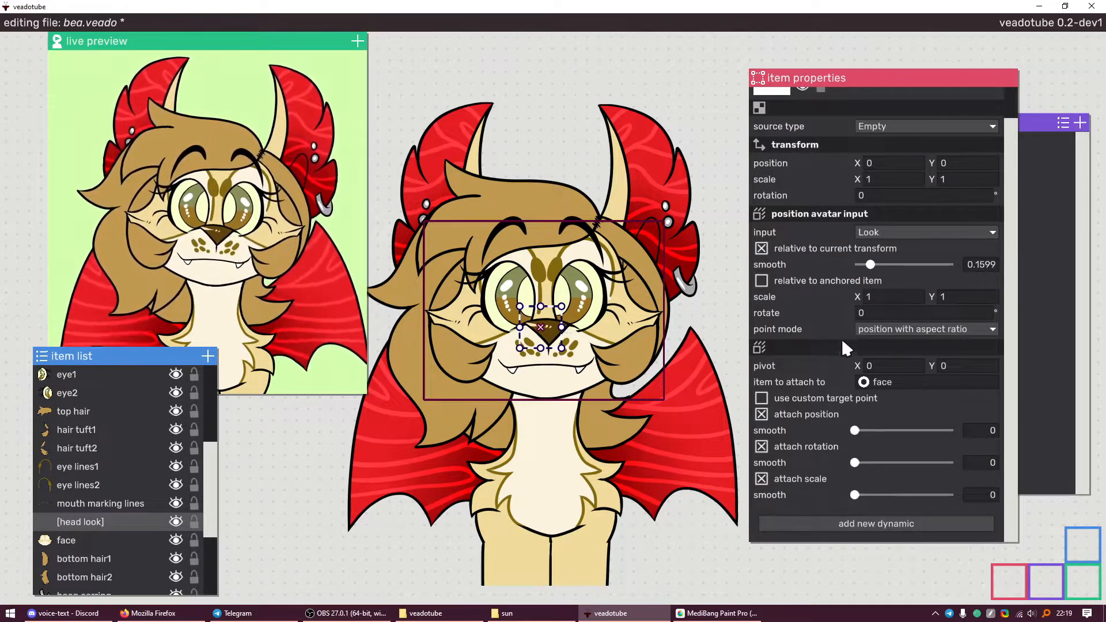
Move the face anchor above the Look input and set the Look scale to 0.2 on both axes
right_click(847, 345)
click(863, 297)
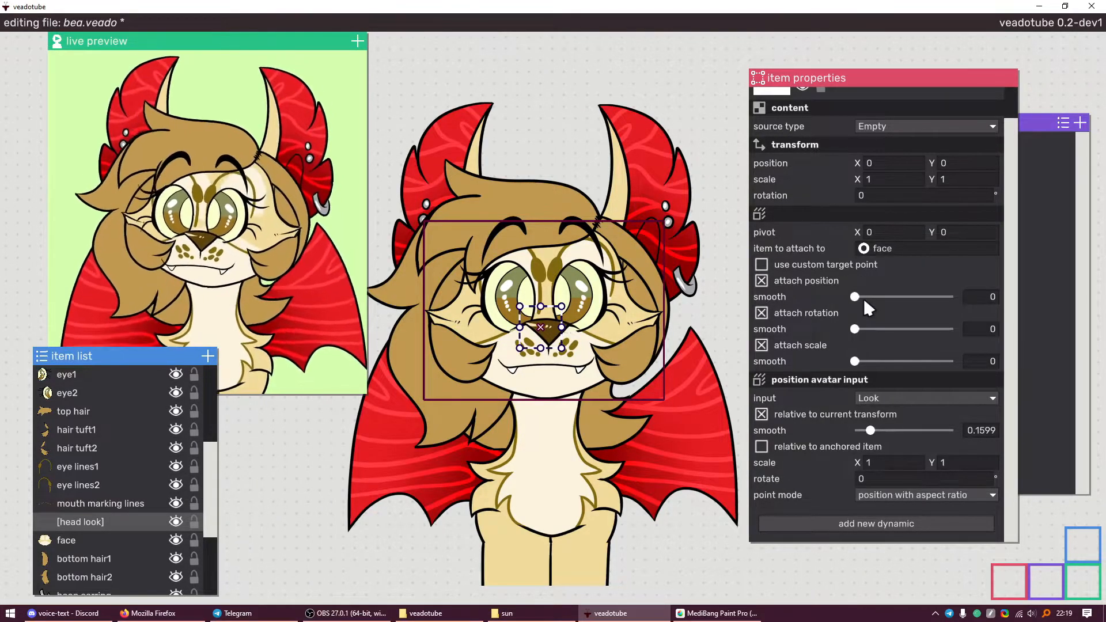
click(893, 463)
text(0.5)
key(Return)
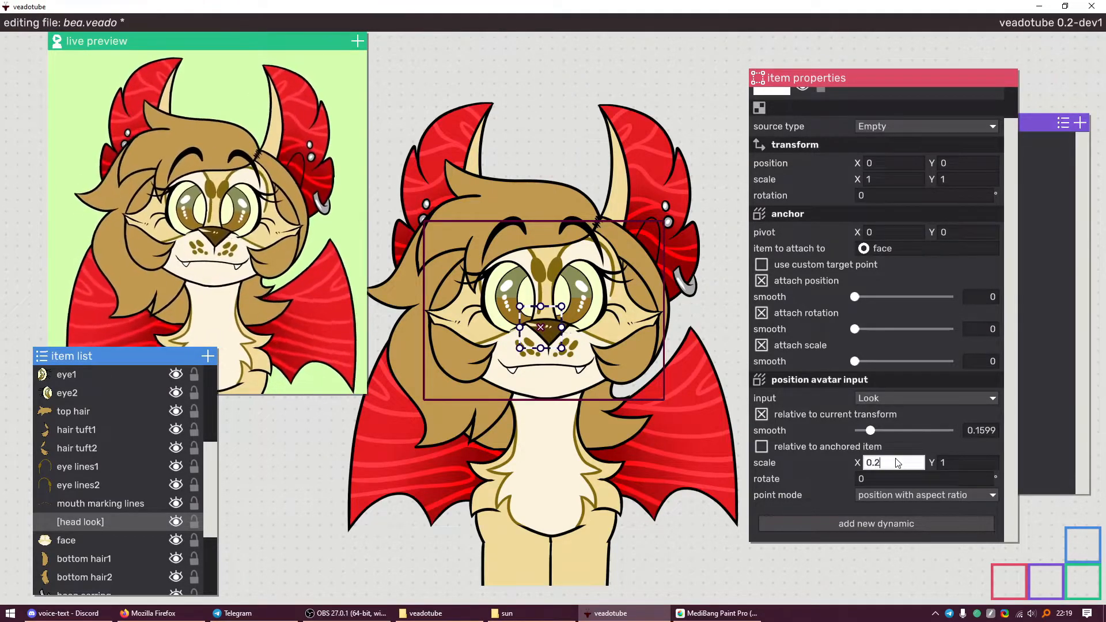
click(974, 467)
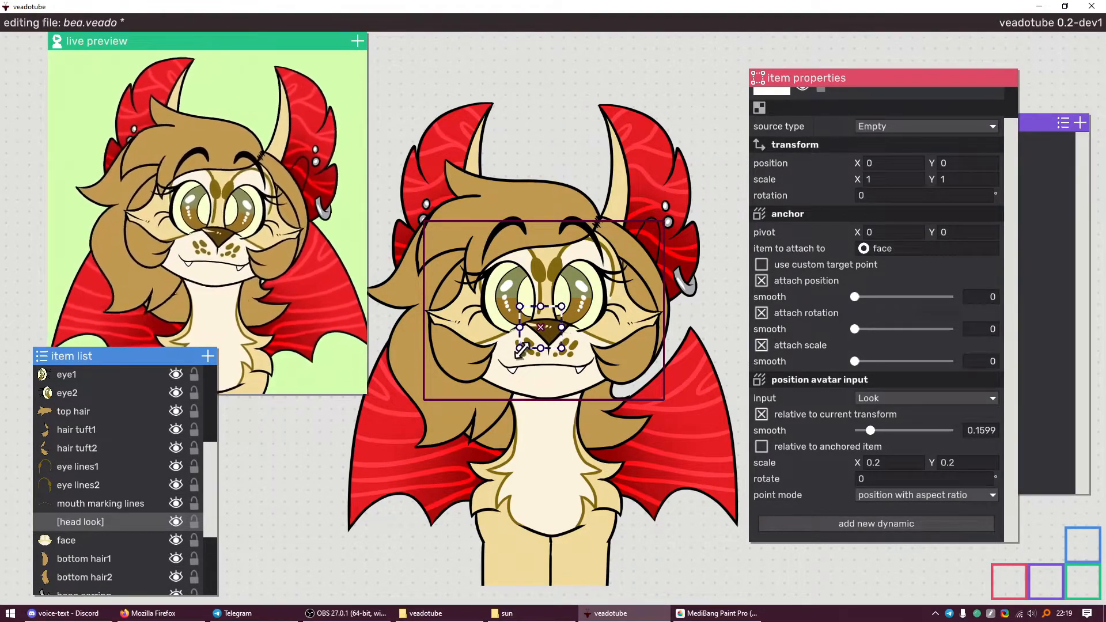
Save the avatar file with Ctrl+S
scroll(636, 340, down, 3)
key(ctrl+s)
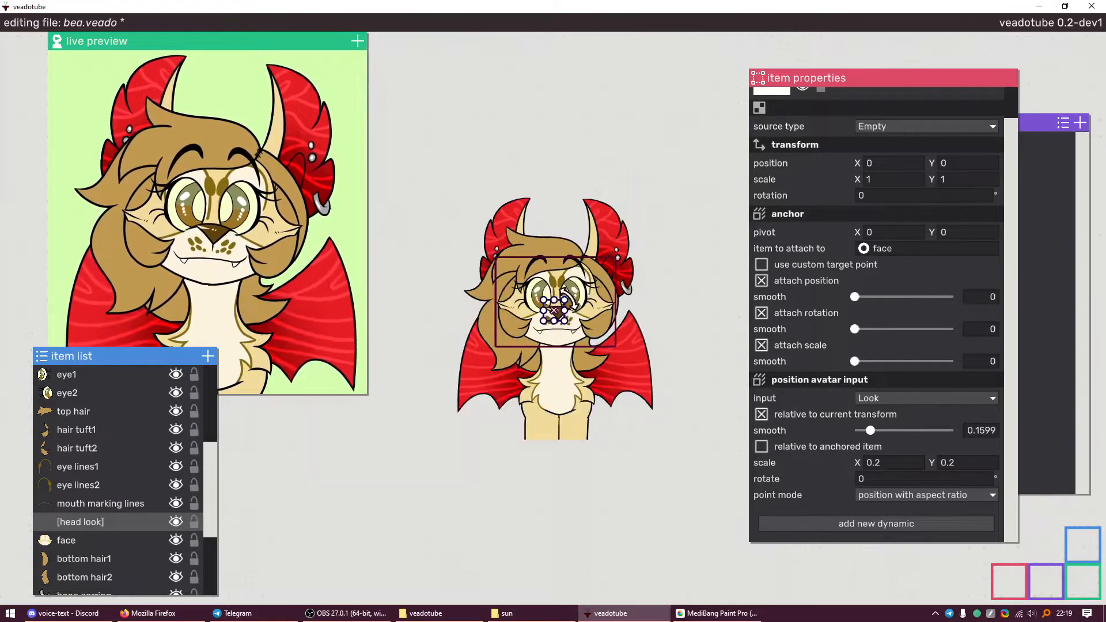
scroll(111, 527, up, 3)
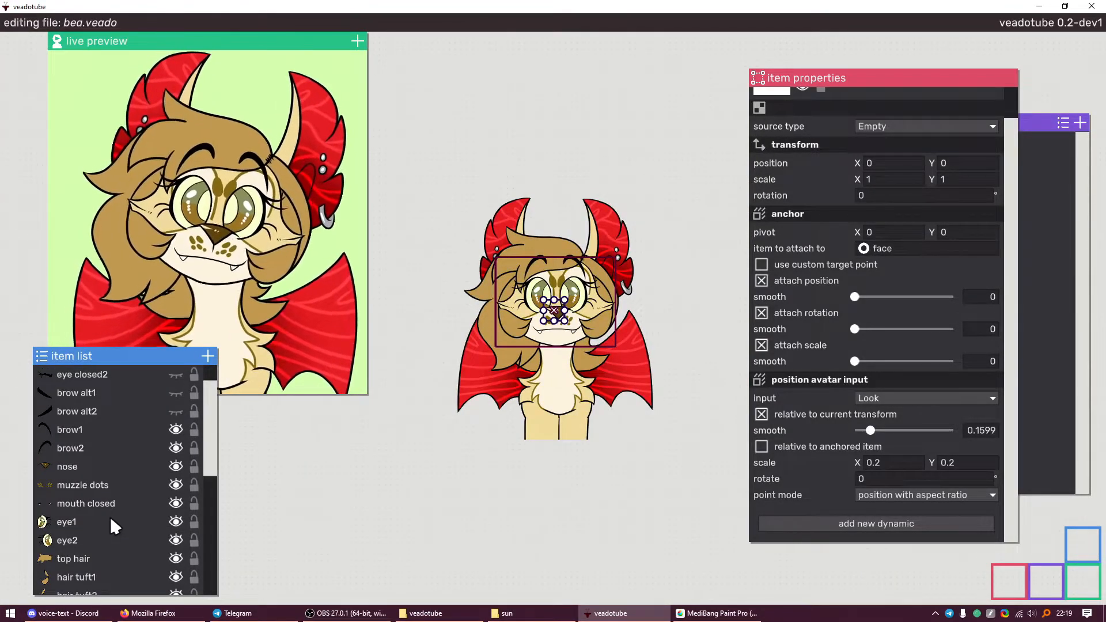
scroll(110, 515, down, 3)
scroll(875, 330, up, 2)
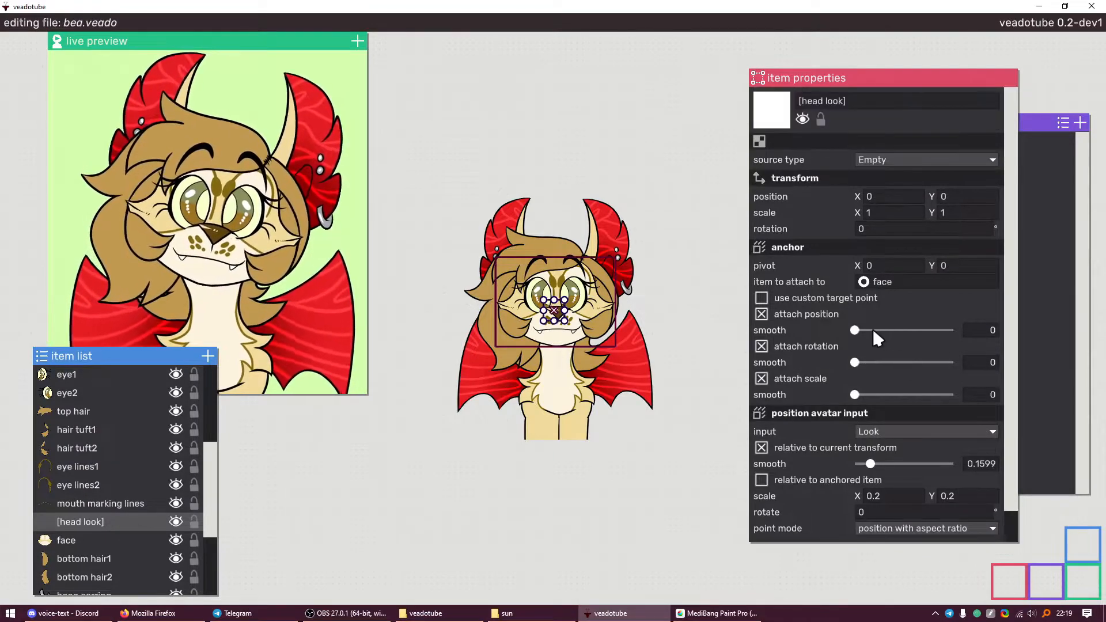
scroll(817, 418, down, 2)
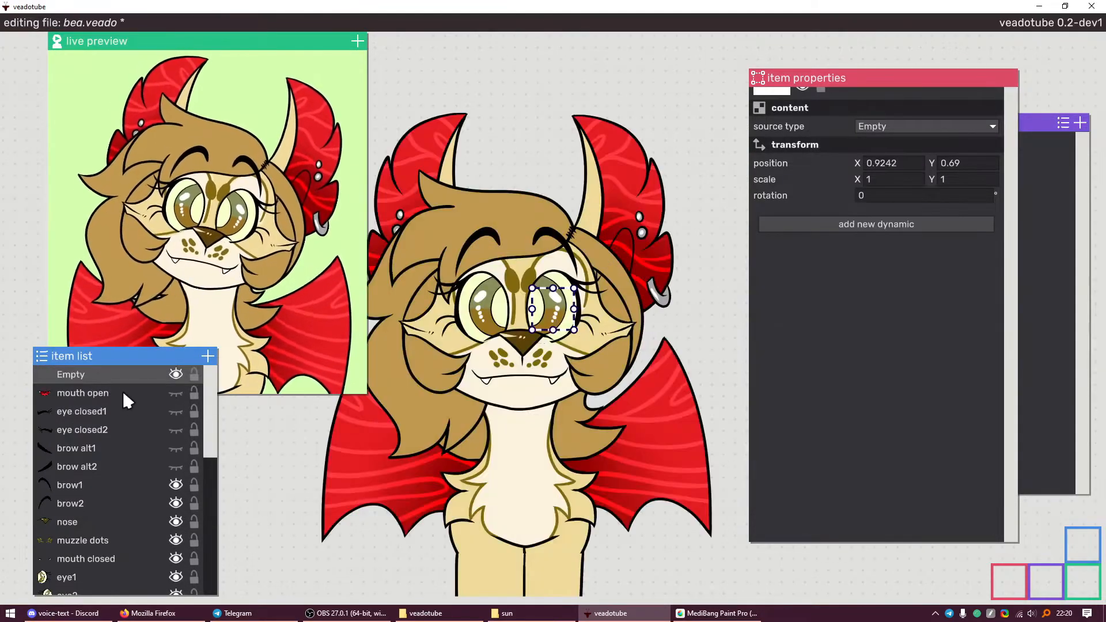
Move the new empty just above [head look] in the item list and name it [head look 2]
scroll(93, 489, down, 3)
drag(112, 378, 133, 457)
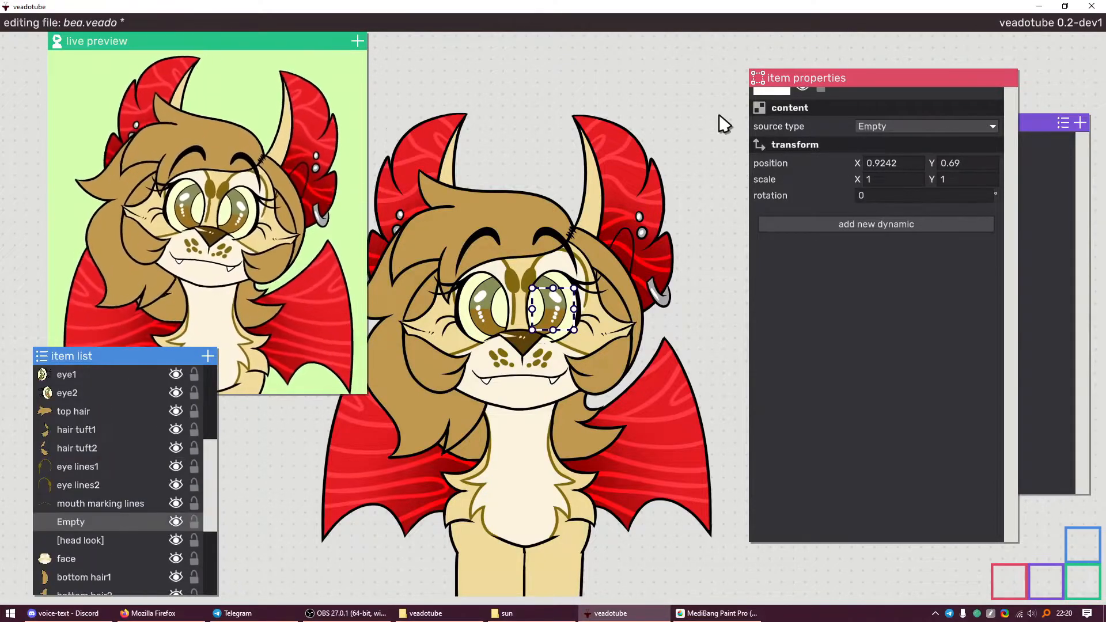
scroll(790, 118, up, 1)
click(806, 102)
text([head look 2])
key(Return)
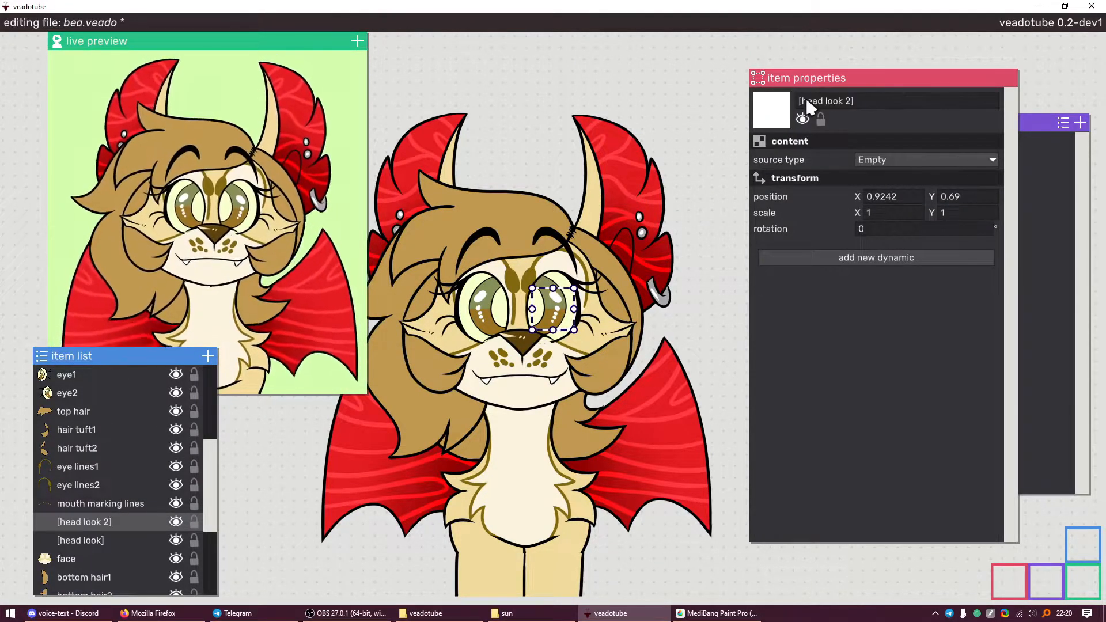
click(889, 196)
Place [head look 2] at position 0, 0 and anchor it to the face item
text(0)
key(Return)
click(943, 197)
text(0)
key(Return)
click(921, 257)
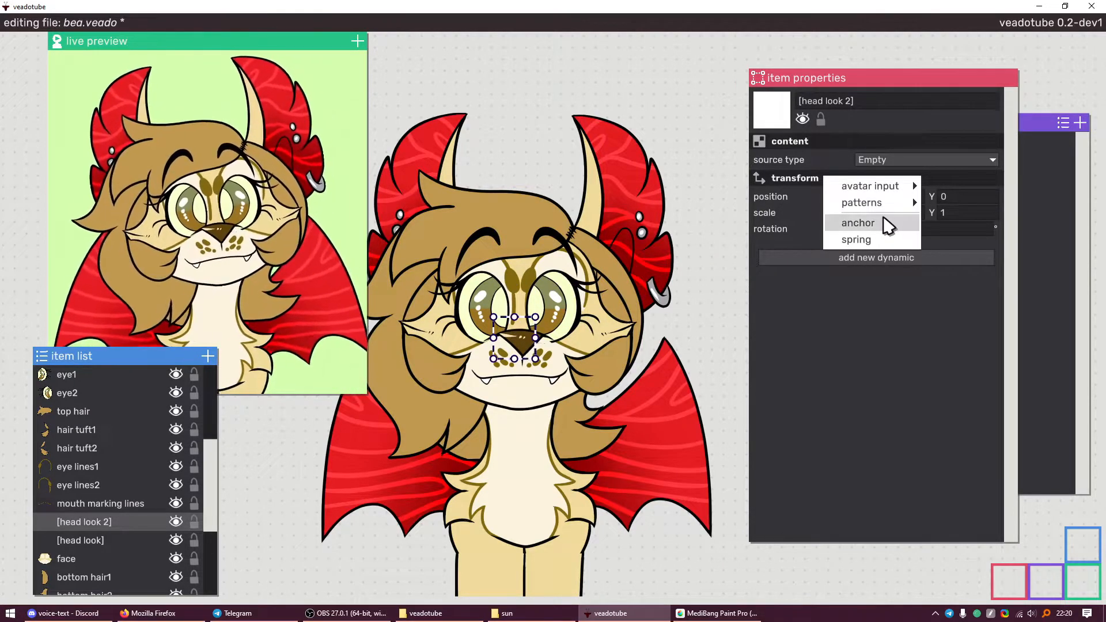
click(883, 221)
drag(864, 282, 69, 558)
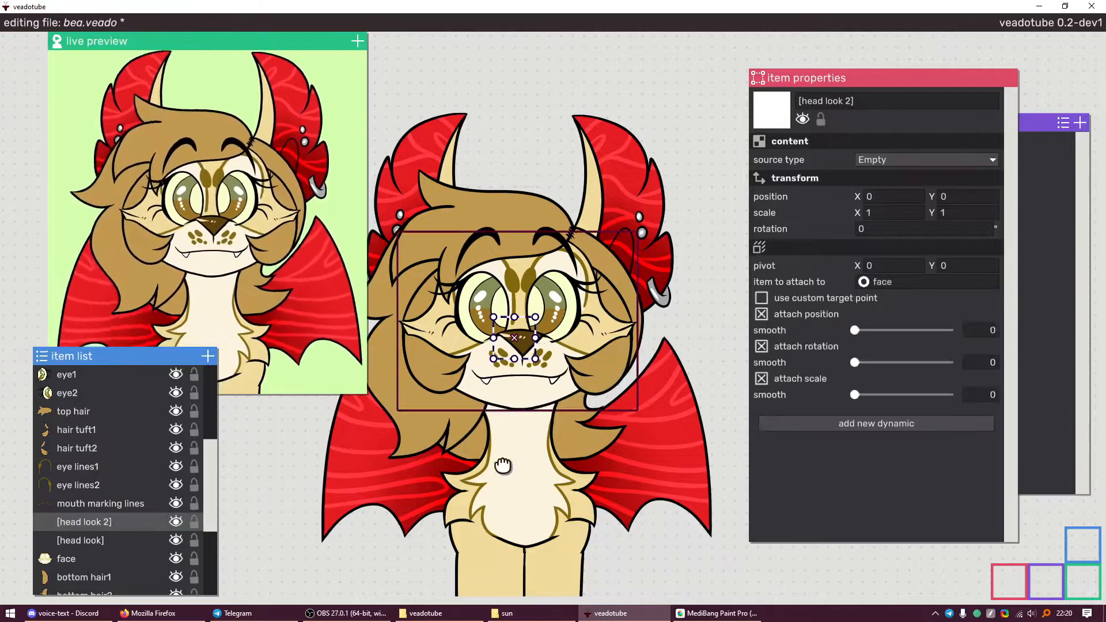
Give [head look 2] a position avatar input driven by Head > Look
click(904, 424)
mouse_move(858, 353)
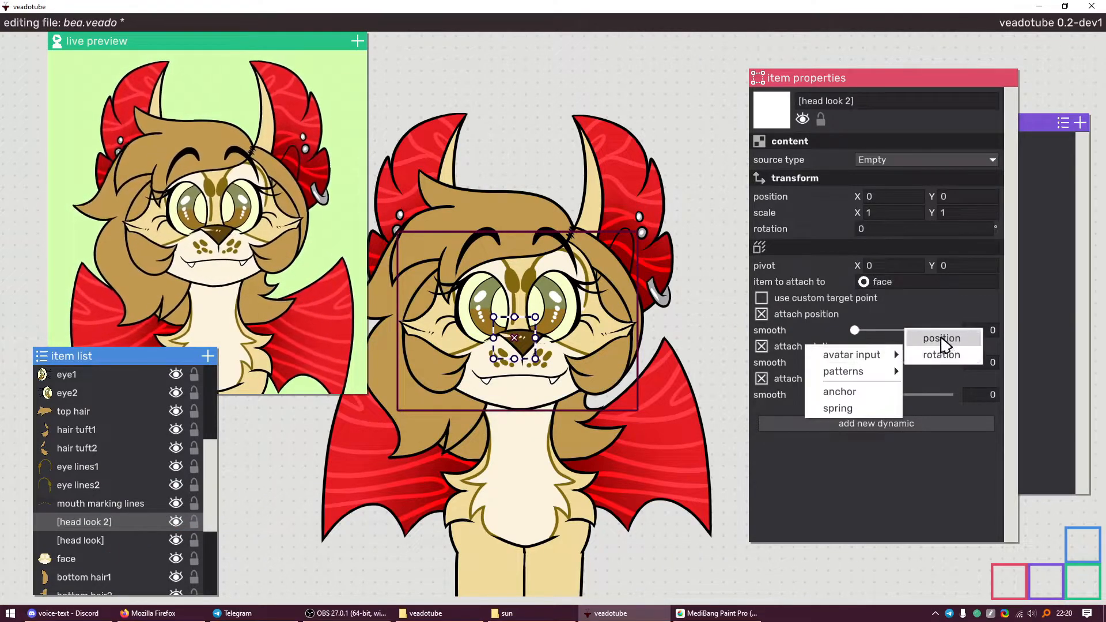
click(940, 341)
click(921, 431)
mouse_move(990, 517)
mouse_move(1035, 518)
click(1056, 533)
scroll(837, 447, down, 1)
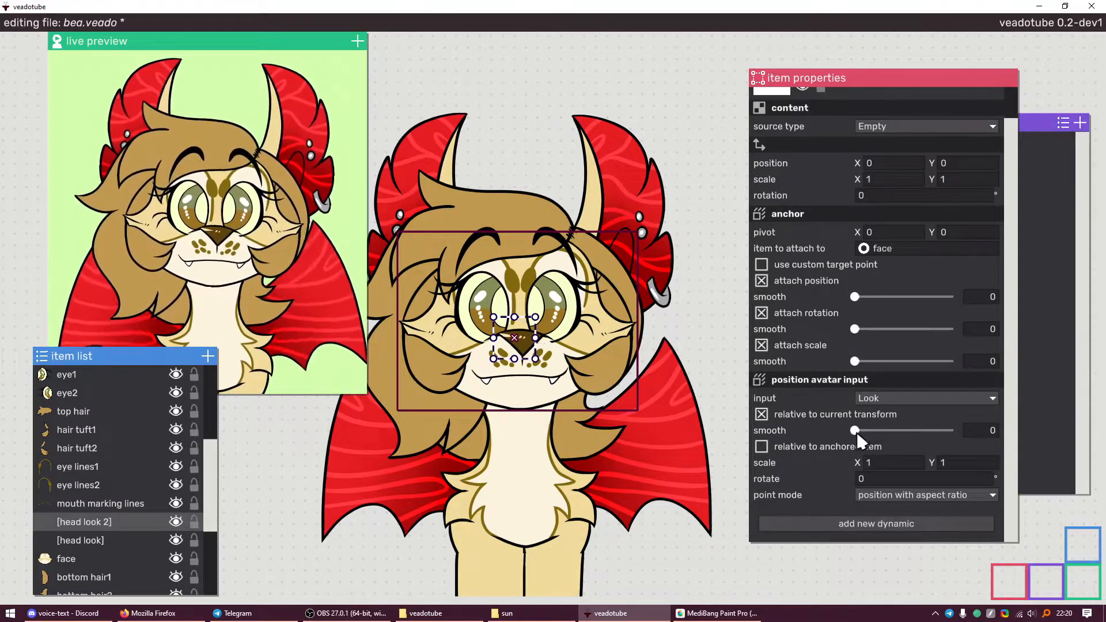
Set the original [head look]'s Look input scale to 0.1
click(148, 535)
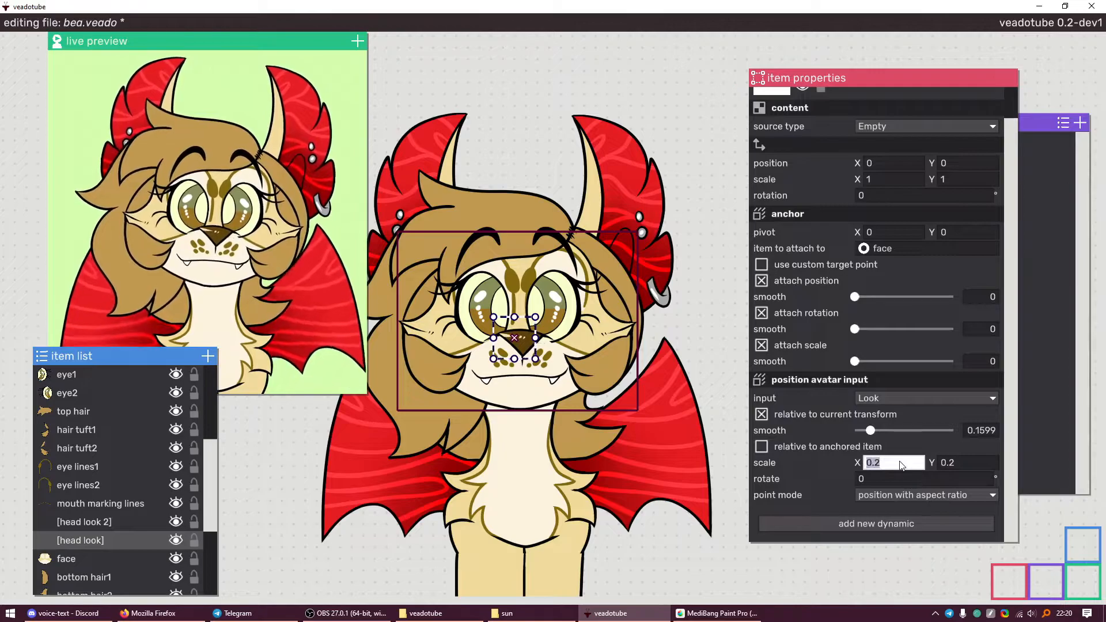
click(952, 461)
text(0.1)
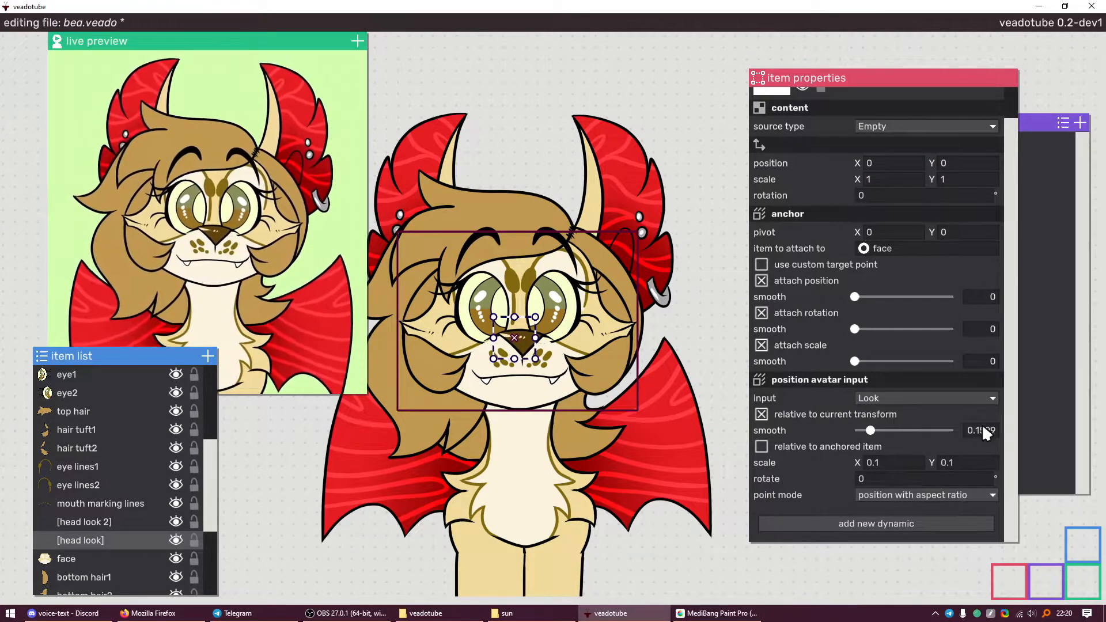
click(791, 495)
Give [head look 2]'s Look input 0.2 scale and 0.1599 smoothing, with relative transform off
click(115, 530)
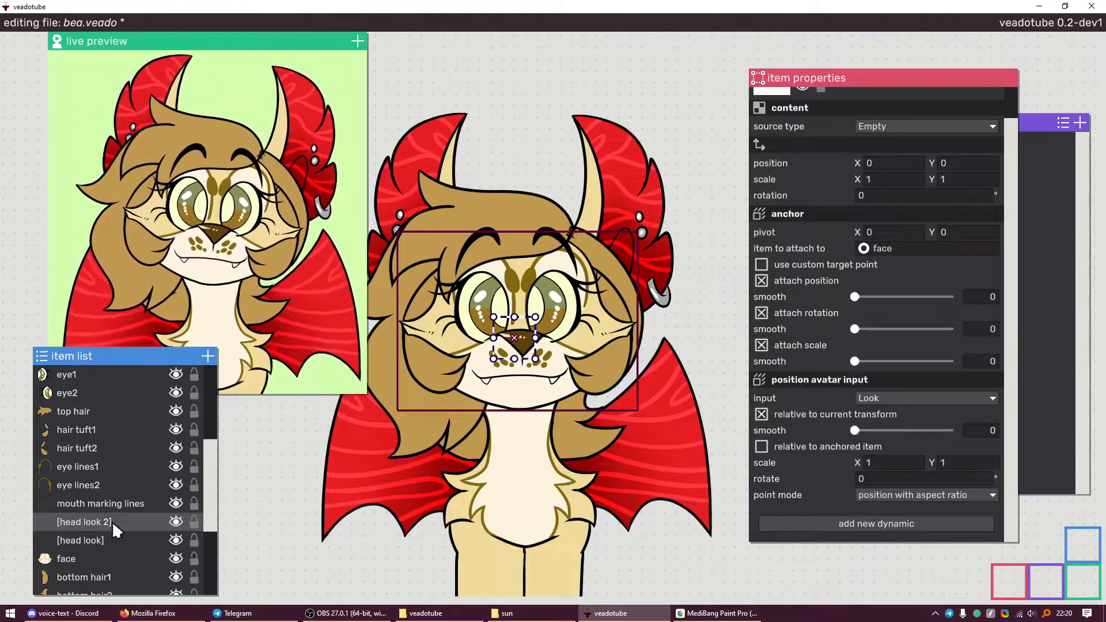
click(973, 461)
click(986, 419)
click(988, 427)
text(0.1599)
click(88, 543)
click(91, 529)
ctrl+click(92, 542)
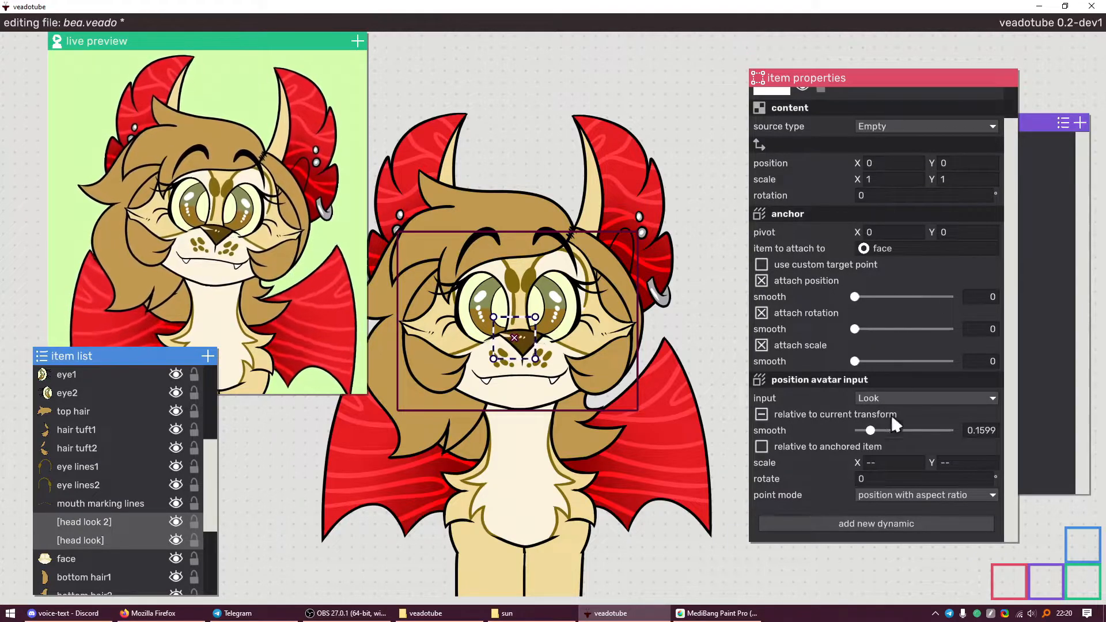
click(87, 503)
Rename [head look] to [head look 1]
click(81, 540)
double_click(834, 102)
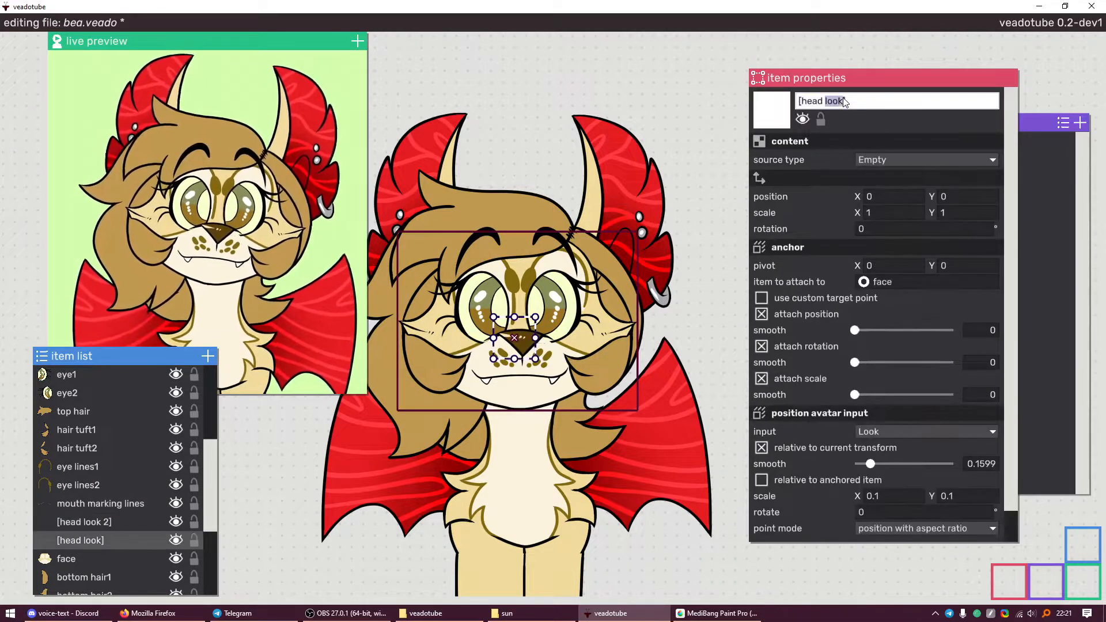
text(1)
key(Return)
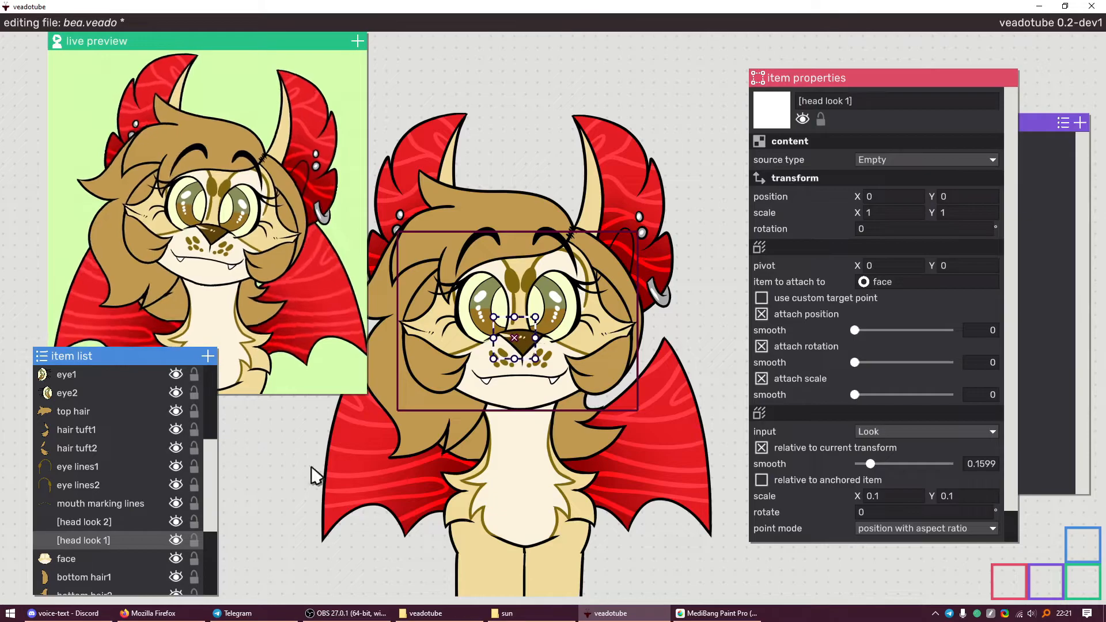
Attach the nose, muzzle dots and mouth closed items to [head look 2]
click(99, 526)
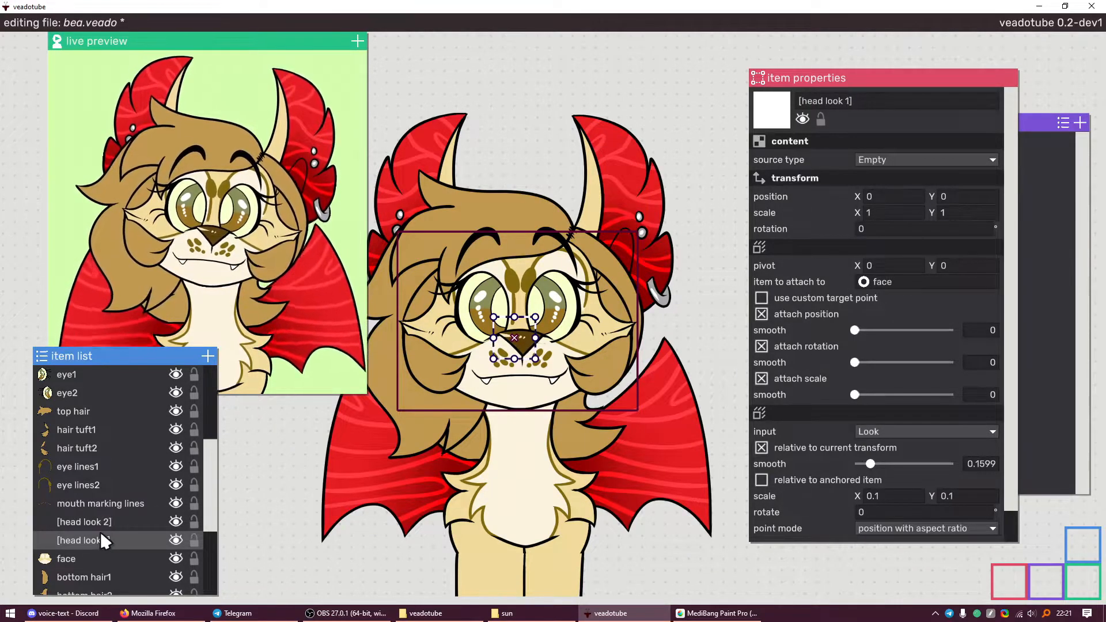
scroll(106, 523, up, 3)
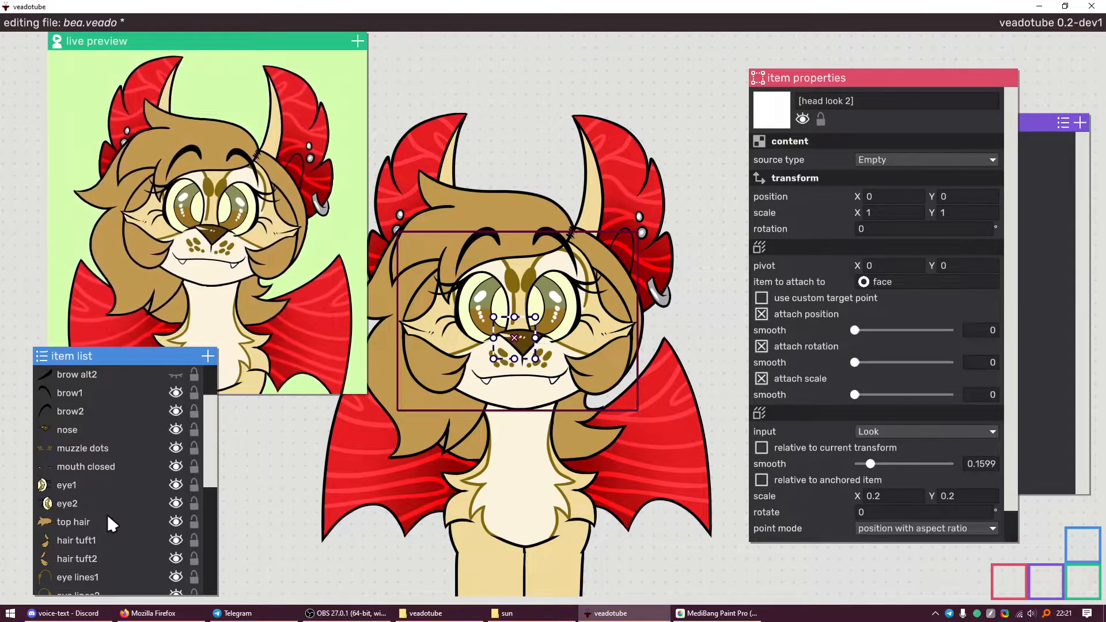
scroll(106, 513, down, 4)
scroll(108, 498, up, 2)
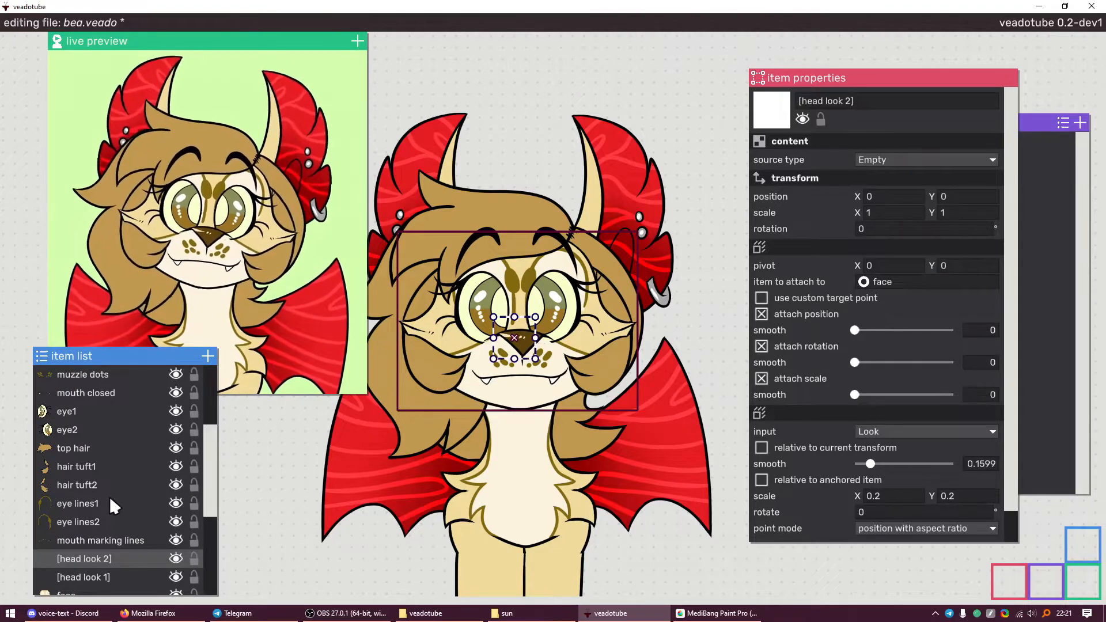
scroll(109, 495, up, 2)
click(93, 430)
click(92, 448)
click(90, 464)
shift+click(91, 428)
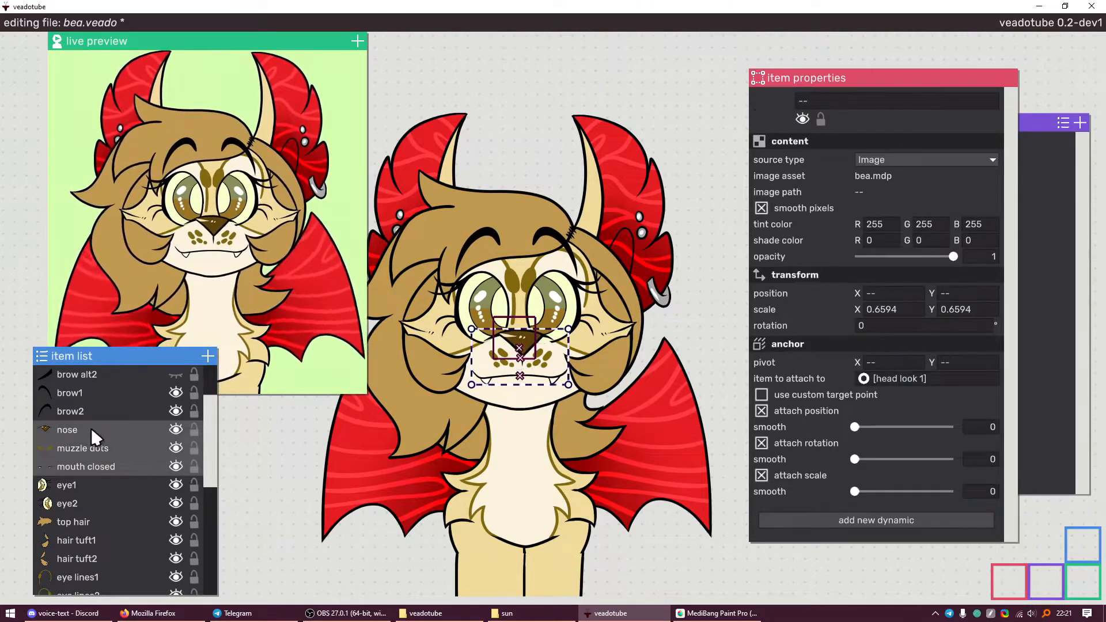
scroll(90, 431, up, 2)
scroll(103, 455, down, 4)
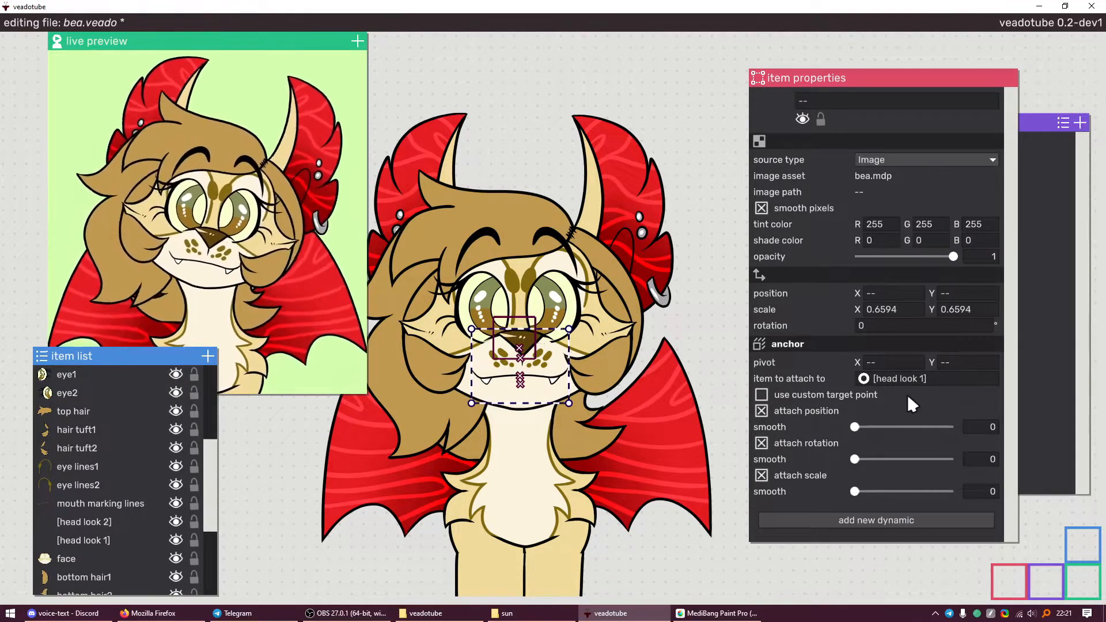
drag(866, 381, 81, 524)
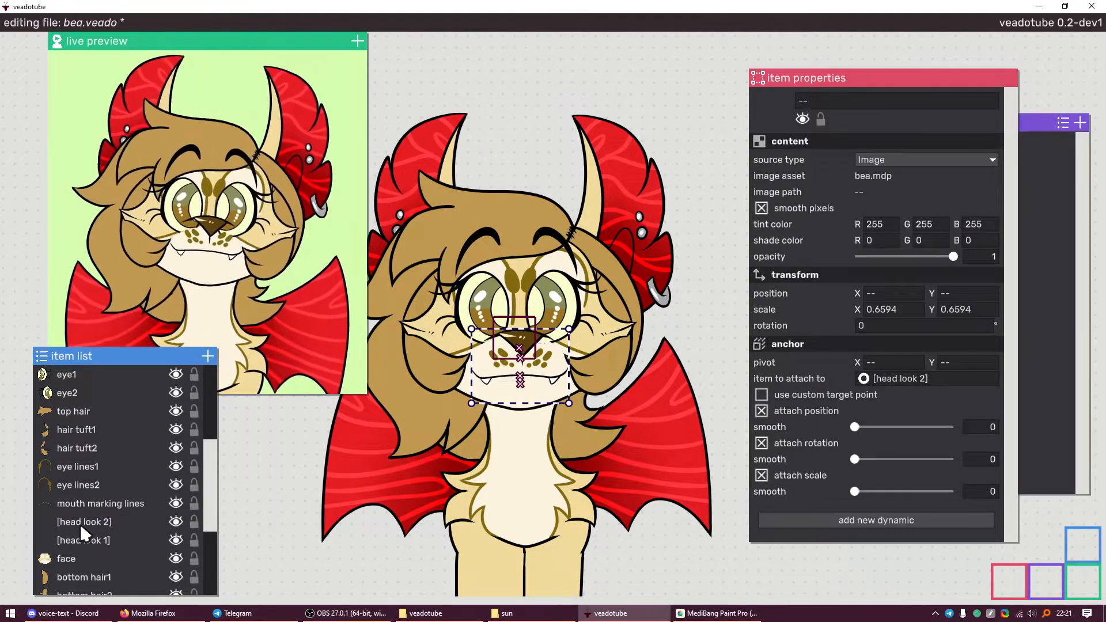
click(81, 524)
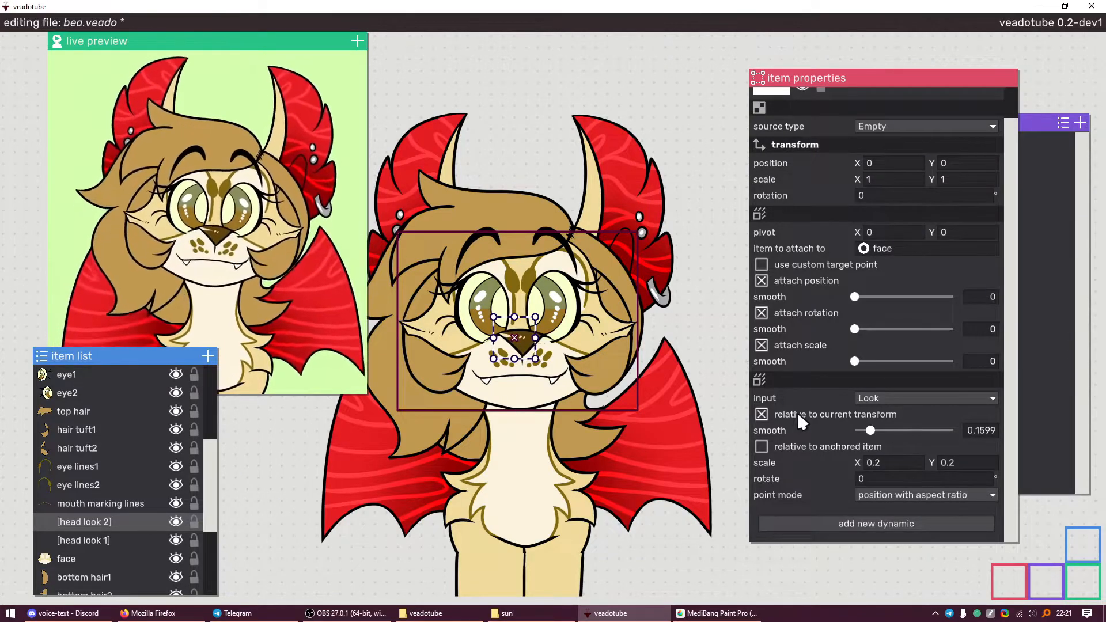
Review the settings of [head look 1], [head look 2], mouth marking lines and eye lines2
click(127, 533)
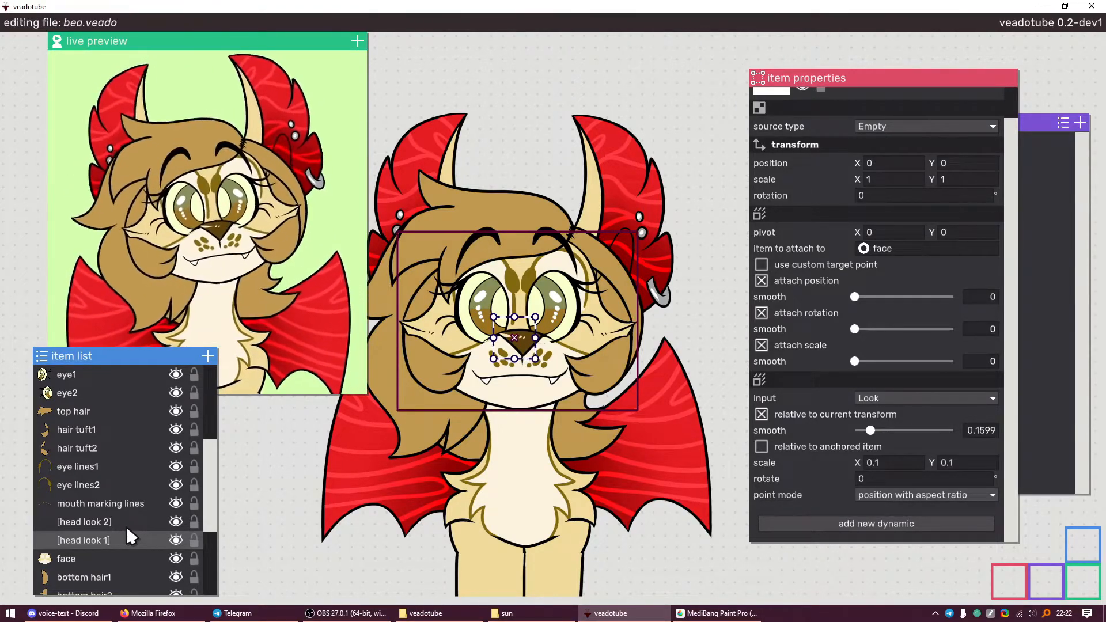
click(126, 506)
click(119, 514)
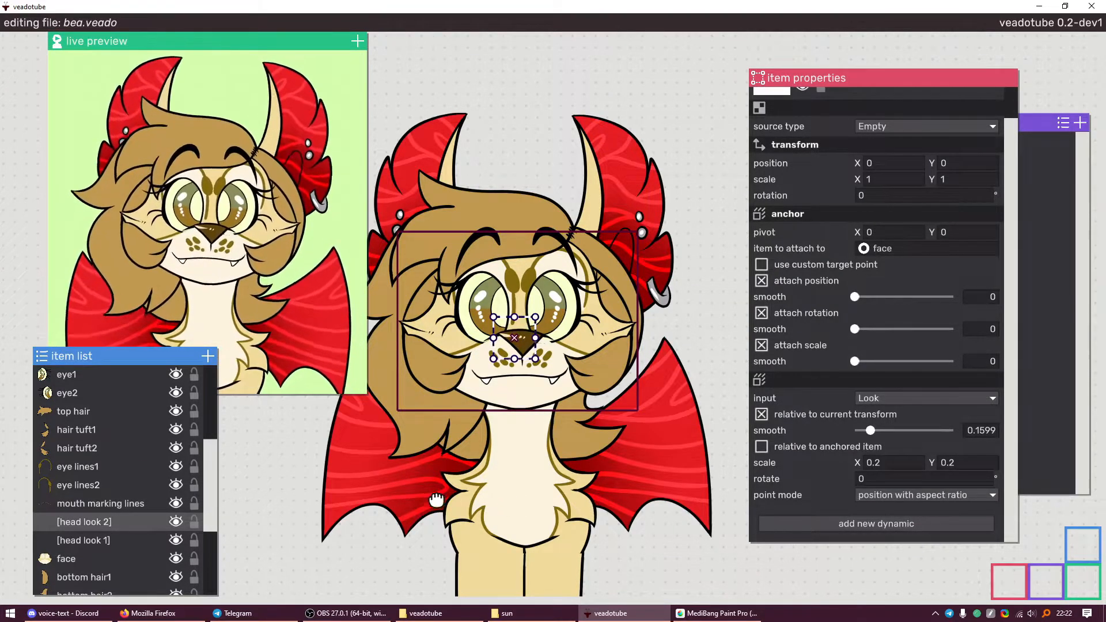
click(139, 490)
click(127, 503)
click(127, 516)
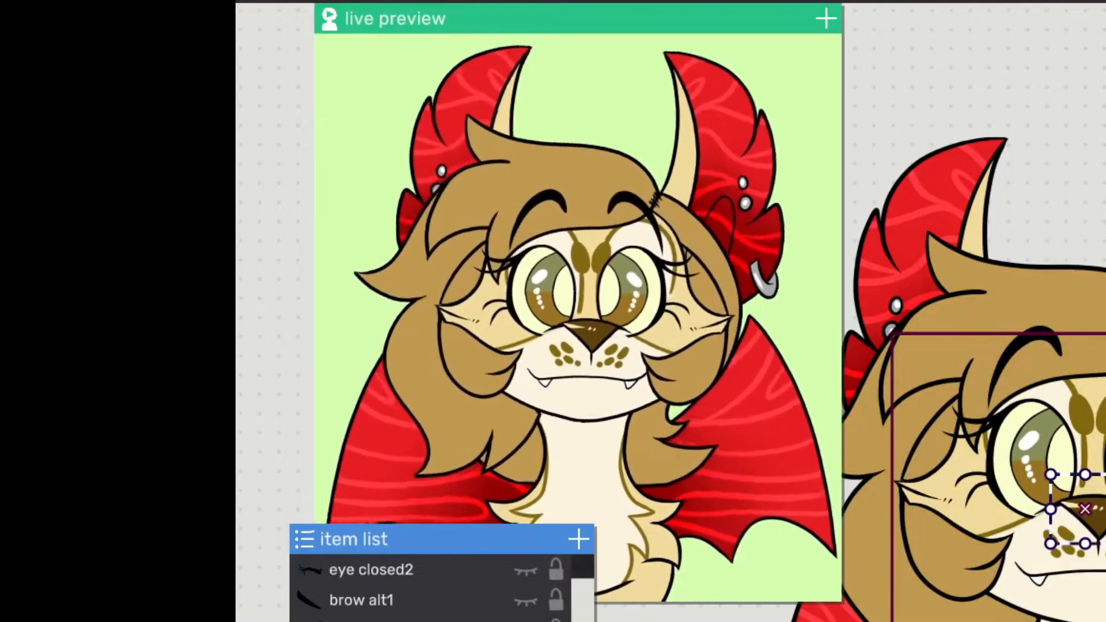
Reposition the live preview to watch the face follow, then select the mouth open image
scroll(1034, 620, down, 5)
scroll(1035, 619, up, 3)
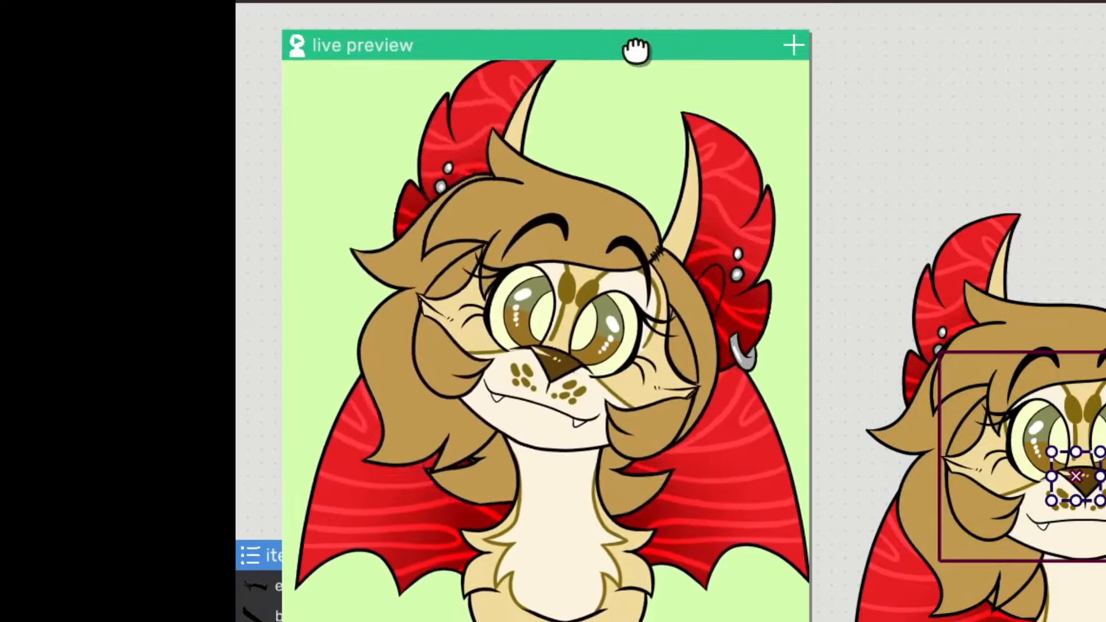
drag(636, 49, 650, 24)
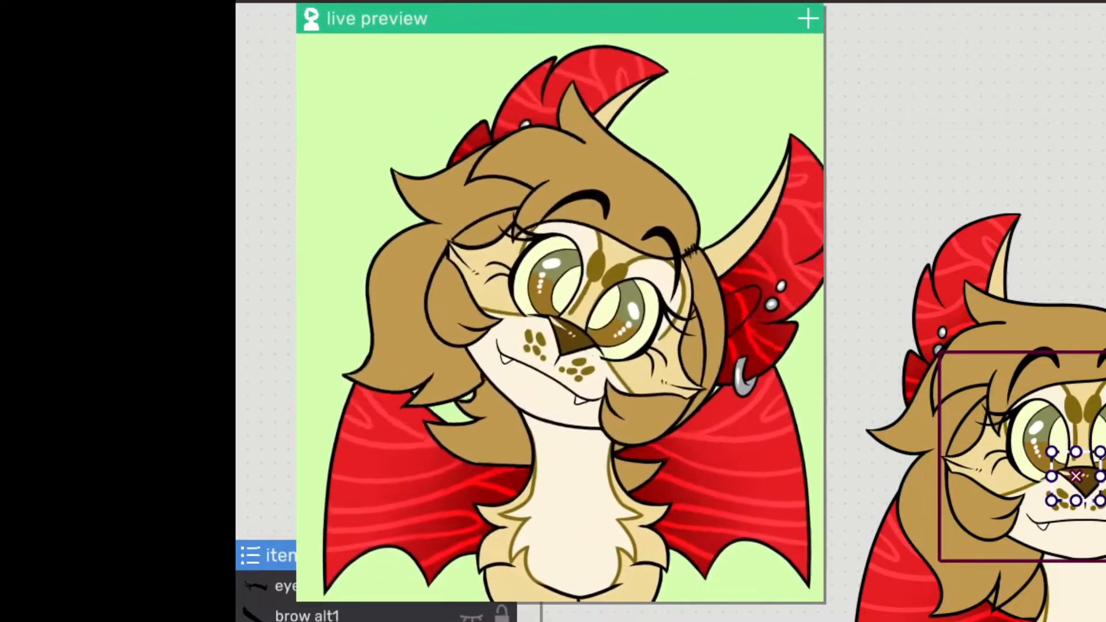
click(375, 620)
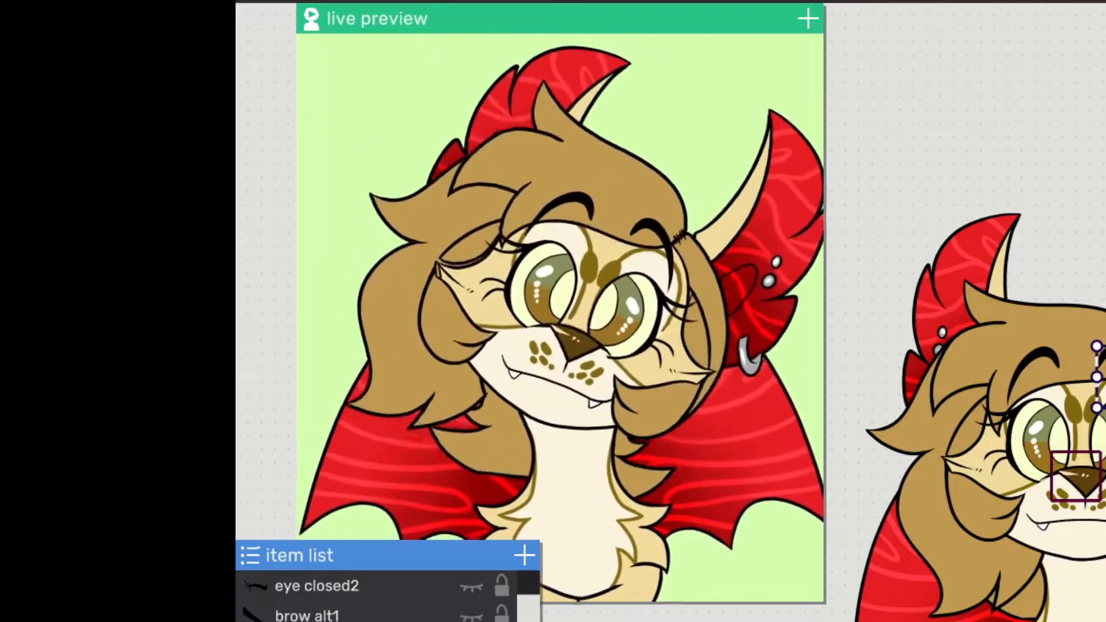
scroll(380, 599, up, 2)
click(403, 598)
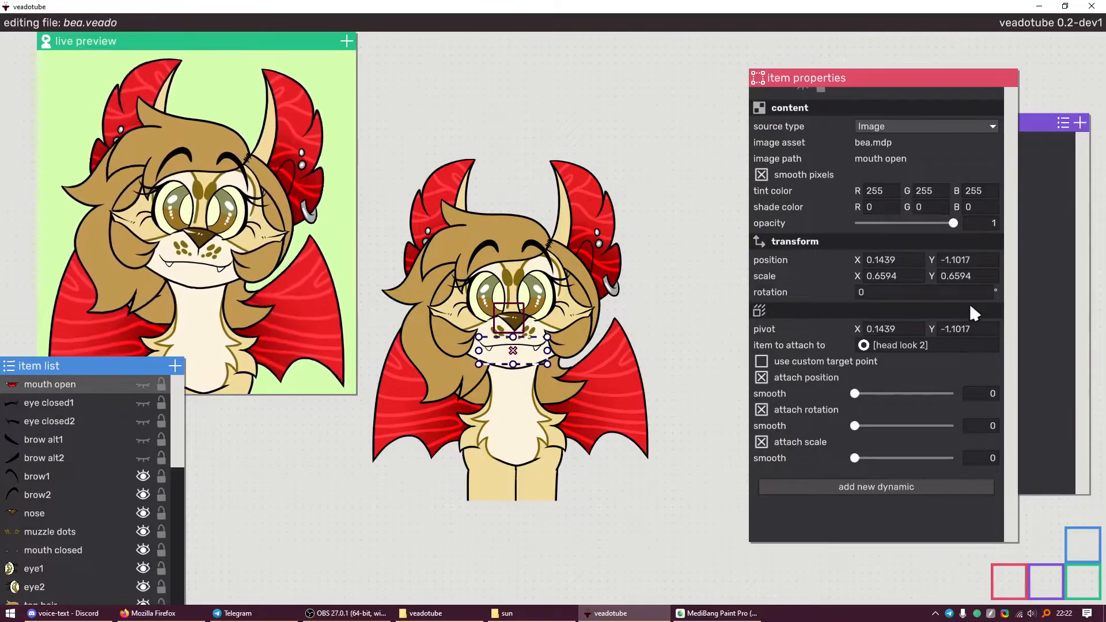
Add the schmump image and drive its position with Microphone > Volume
click(1036, 304)
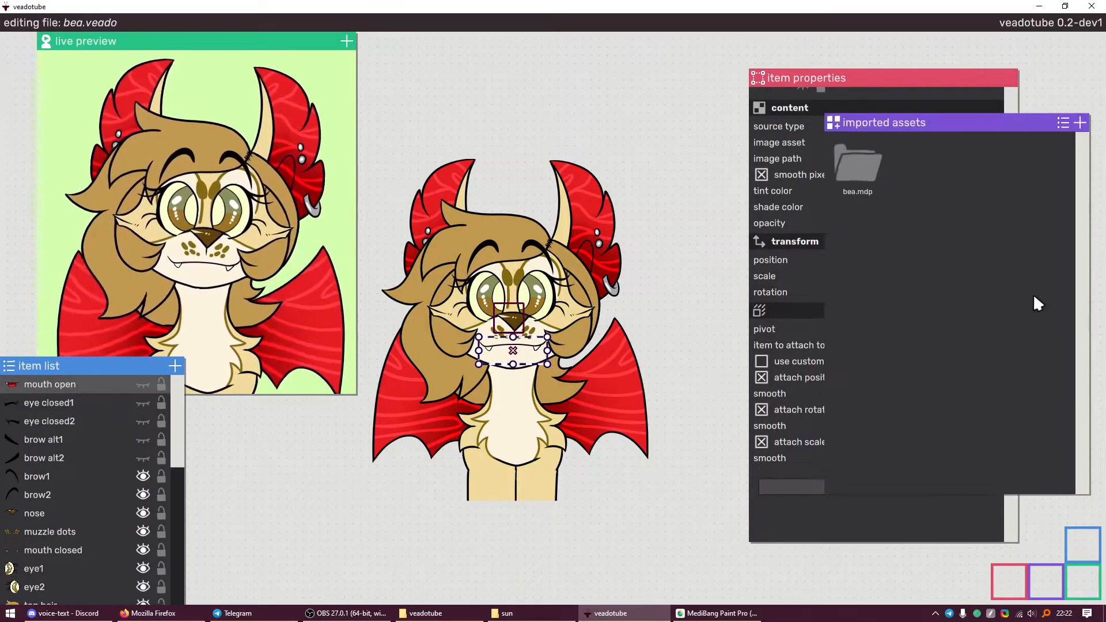
click(1079, 127)
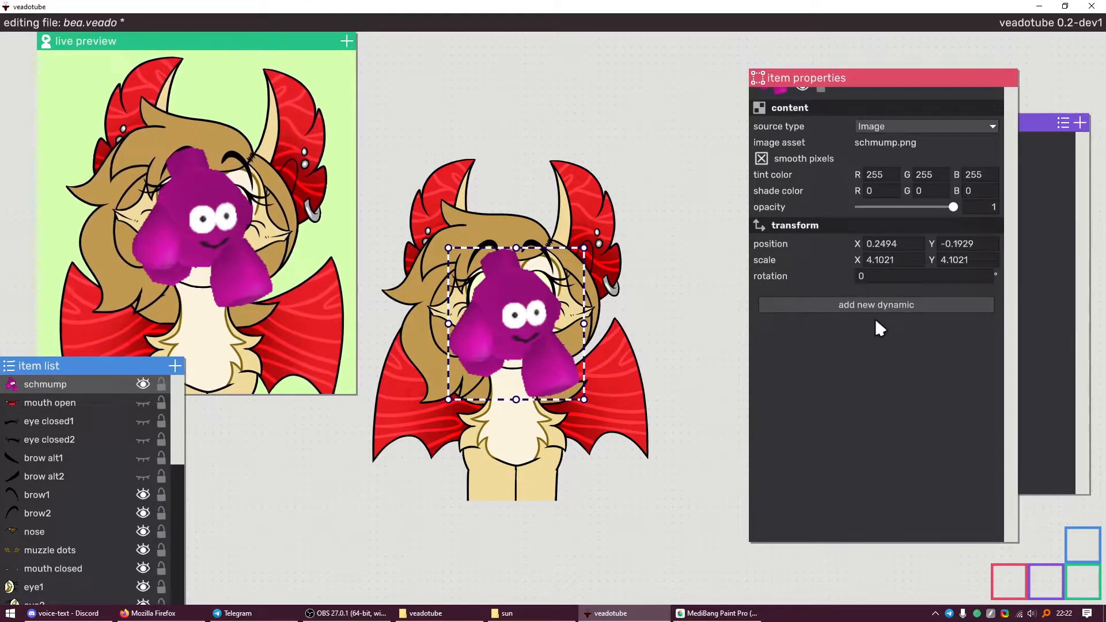
click(874, 310)
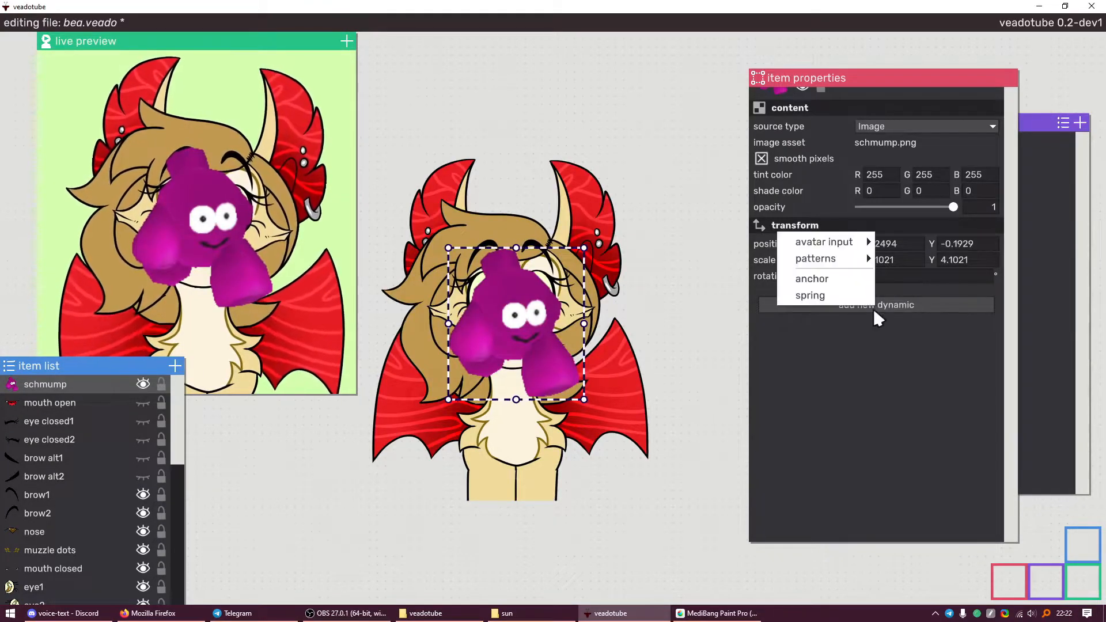
mouse_move(866, 241)
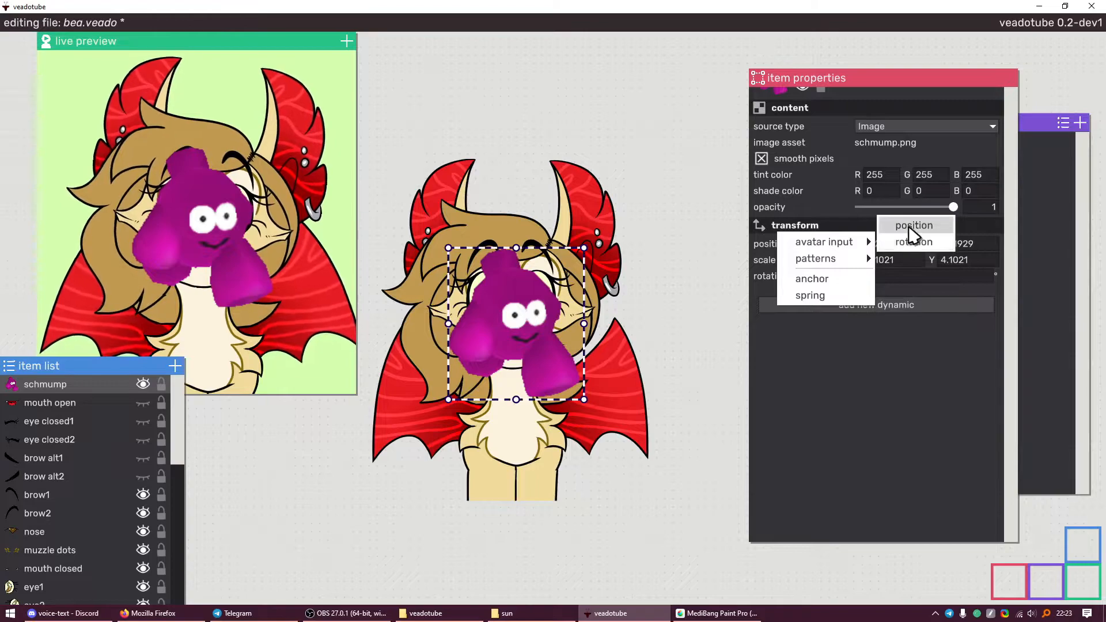
click(912, 228)
click(895, 315)
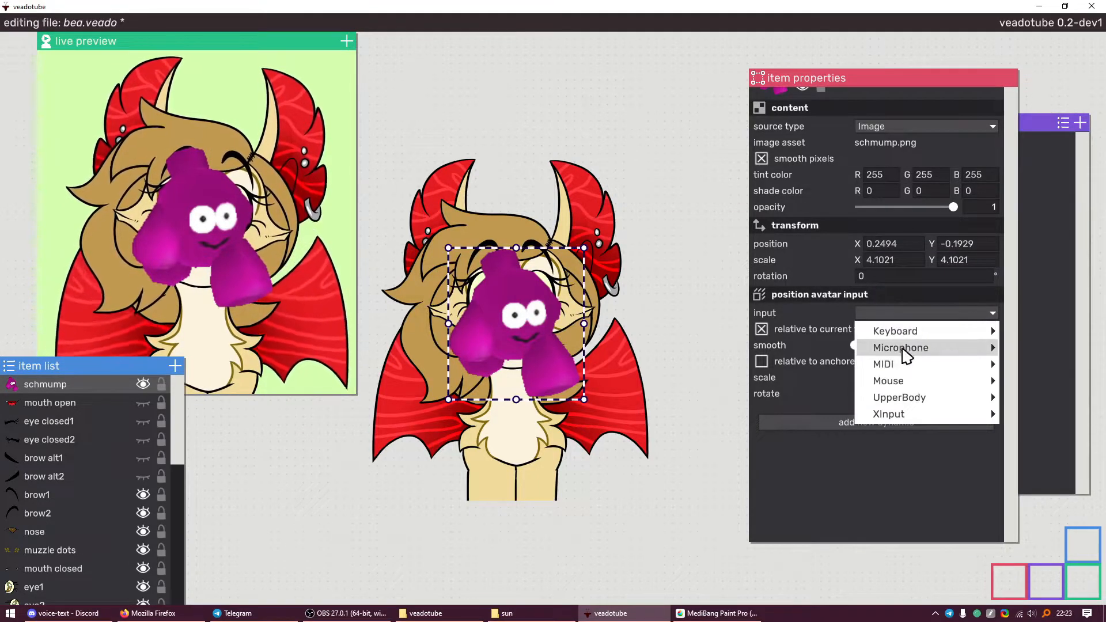
click(1021, 353)
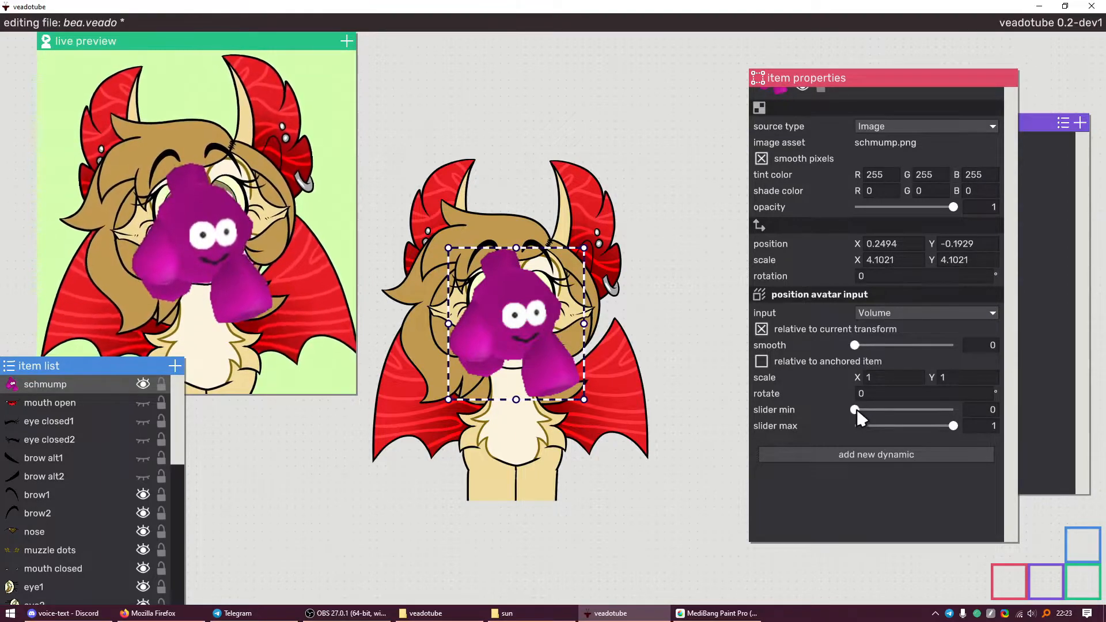
Set the Volume input's Y scale to 5, slider minimum to 0.224, and vertical position 0
click(966, 373)
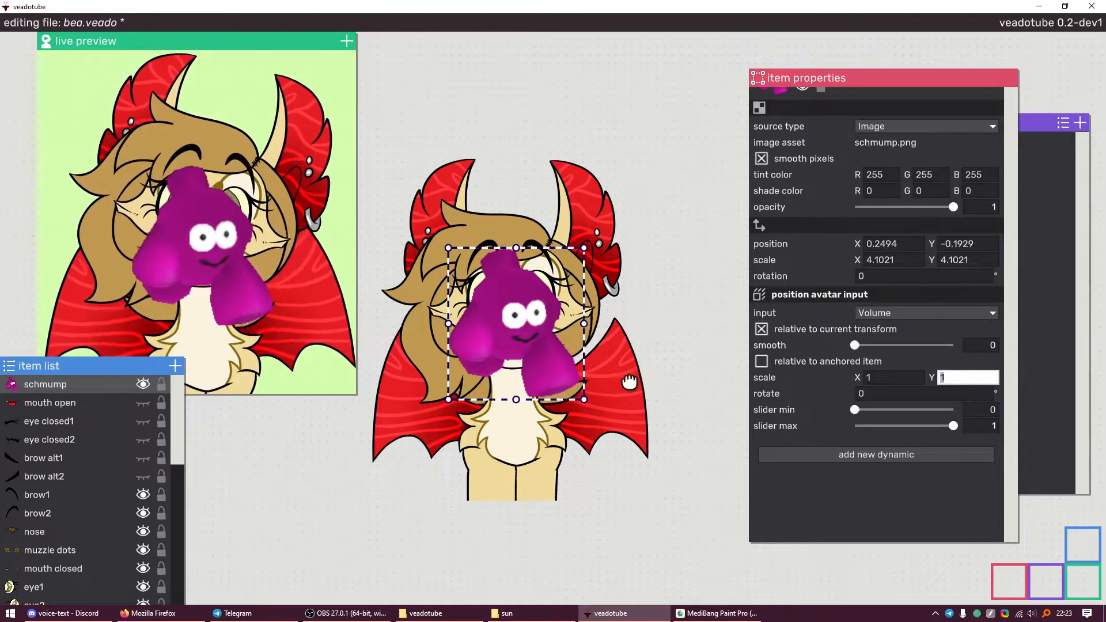
text(5)
key(Return)
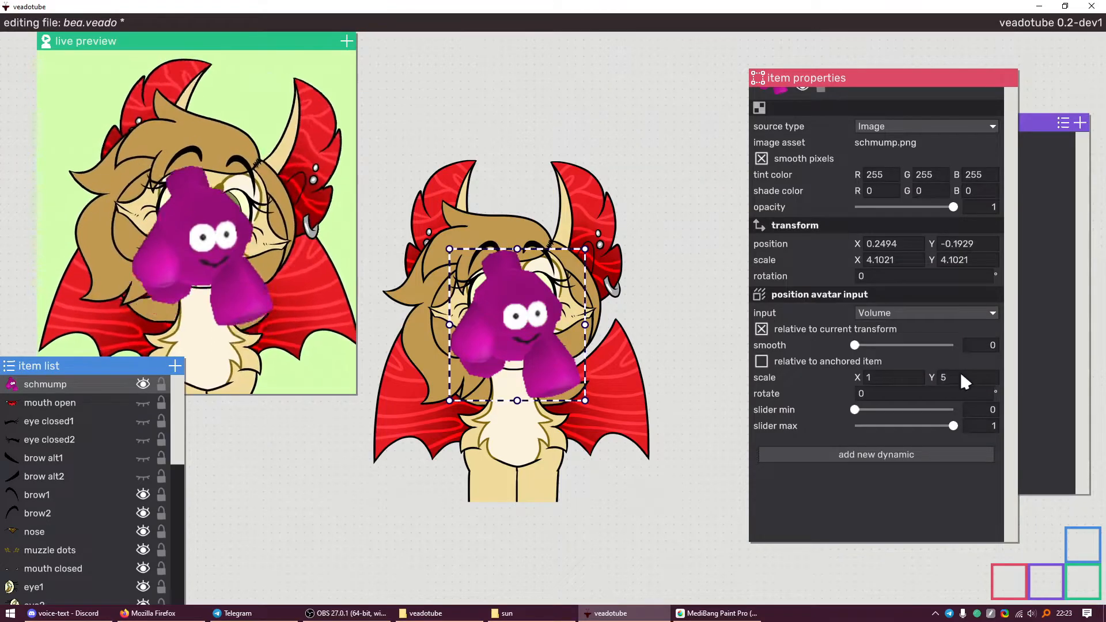
scroll(507, 323, up, 3)
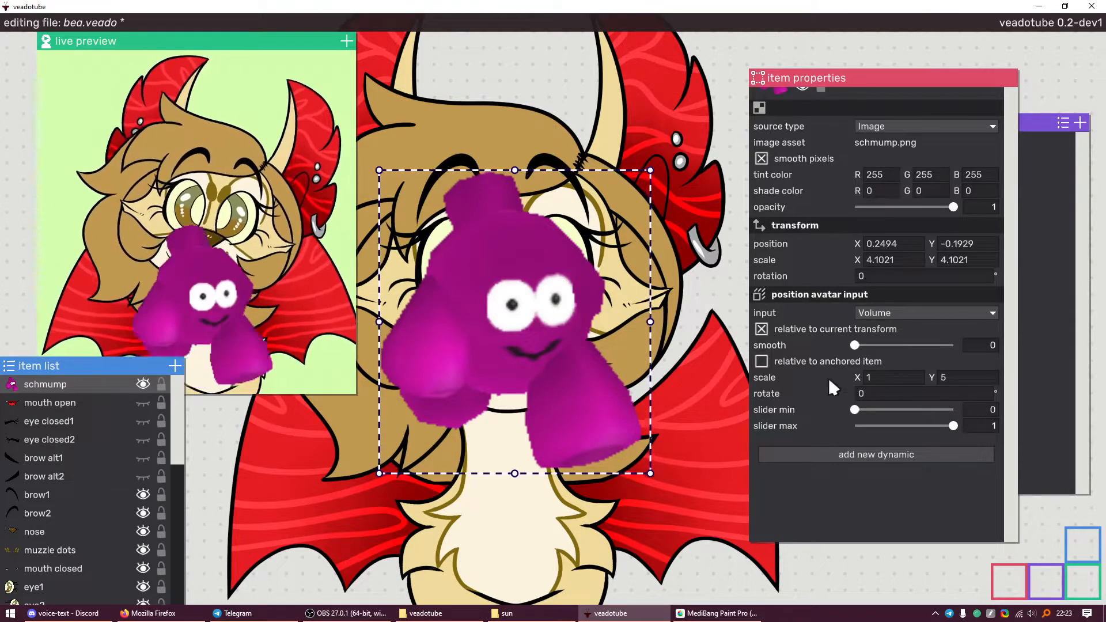
drag(856, 410, 876, 410)
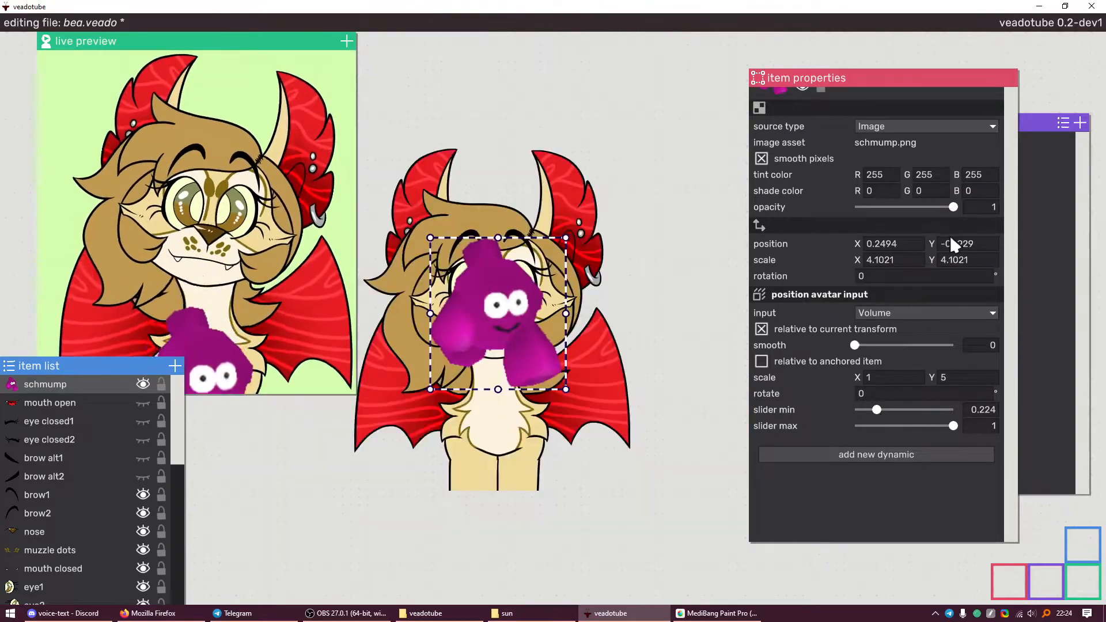
click(953, 242)
text(0)
key(Return)
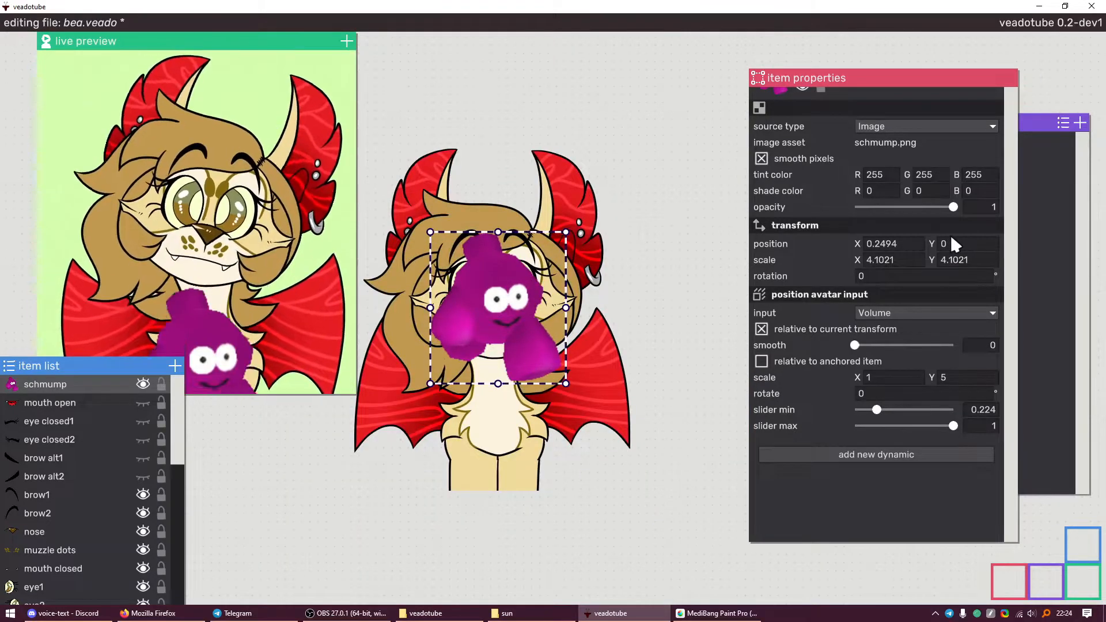
Lower the slider maximum to 0.2182 and place an enlarged second schmump over the face
scroll(517, 298, up, 2)
drag(517, 298, 550, 305)
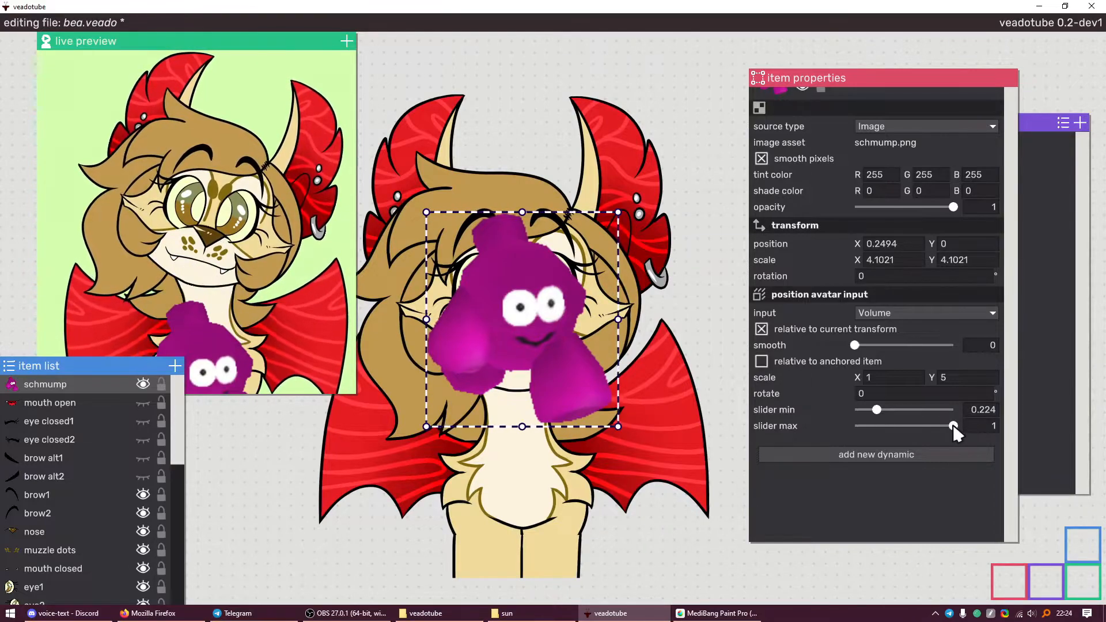
drag(954, 426, 876, 431)
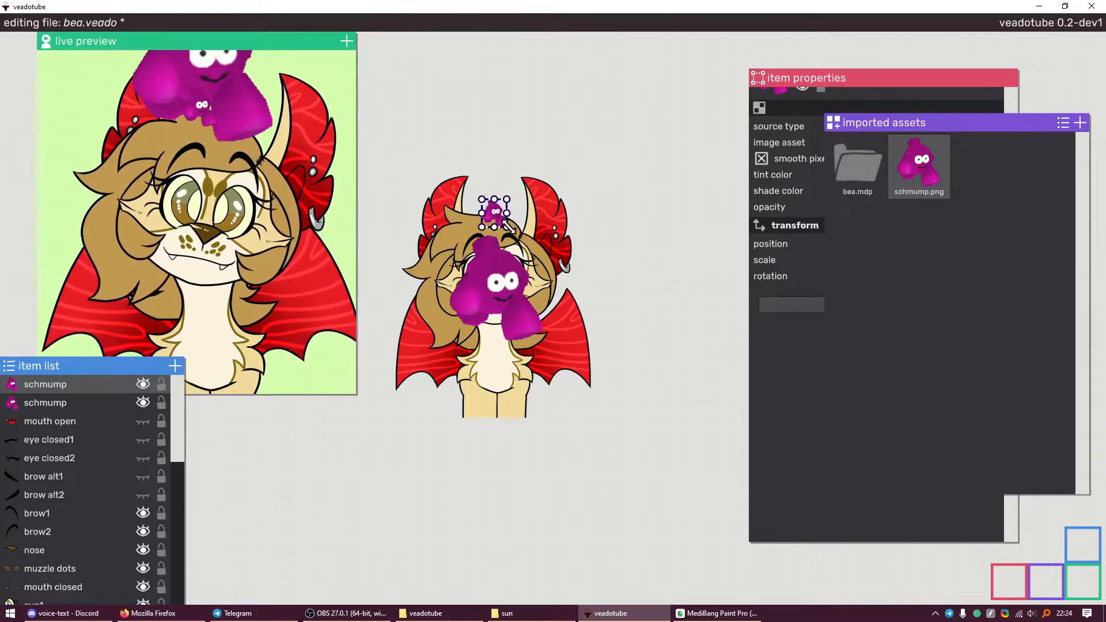
drag(507, 228, 586, 285)
Inspect the left schmump's vertical position and its volume movement's vertical scale
scroll(520, 261, up, 2)
click(459, 280)
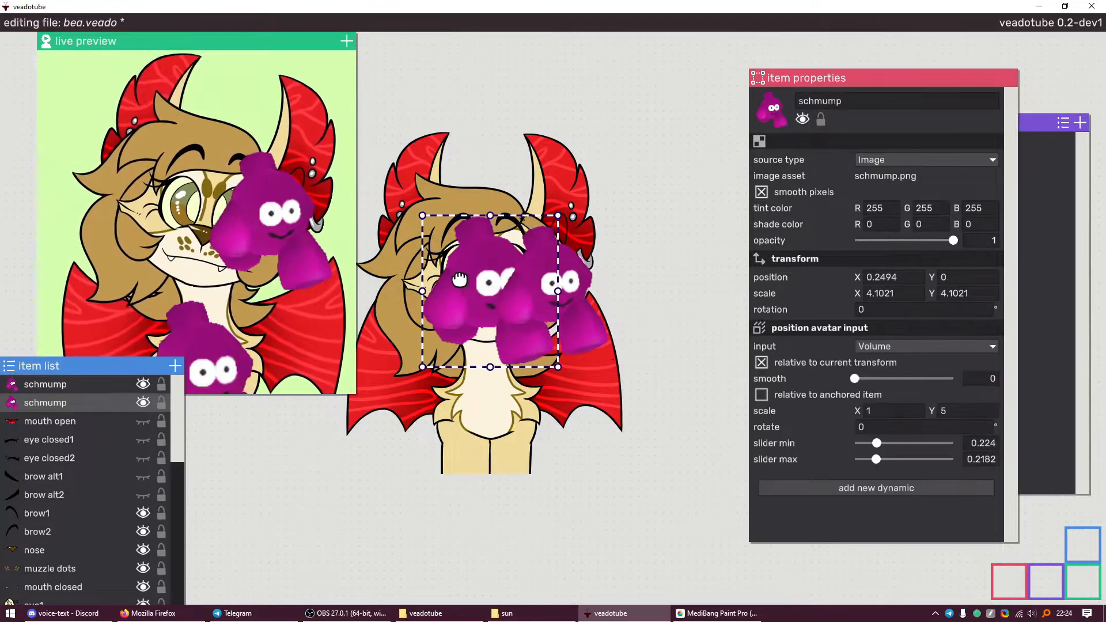
click(955, 279)
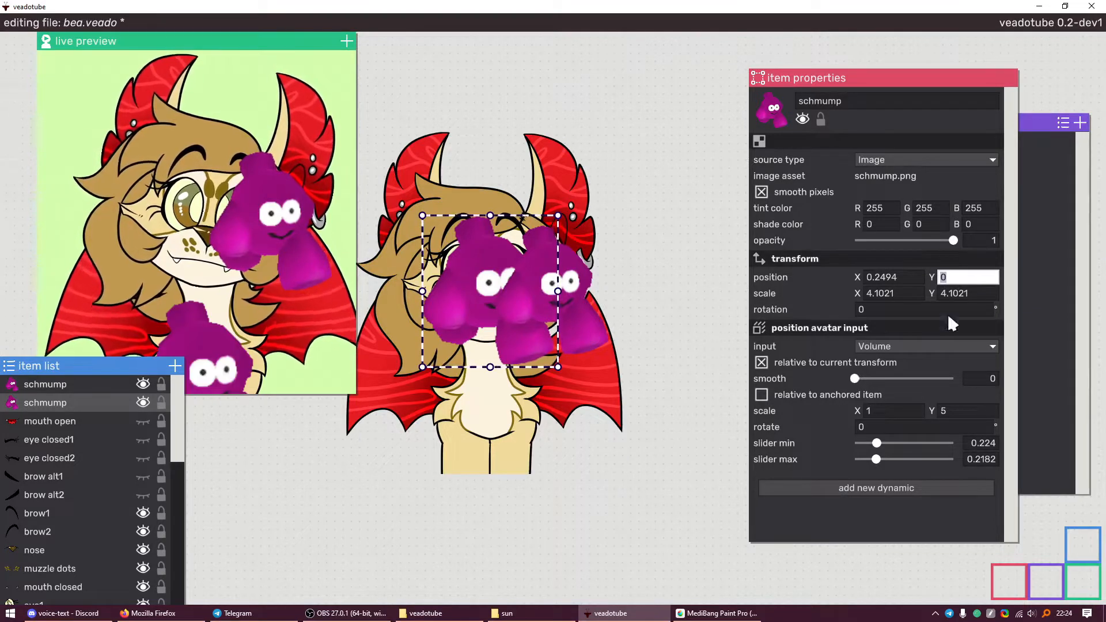
click(955, 411)
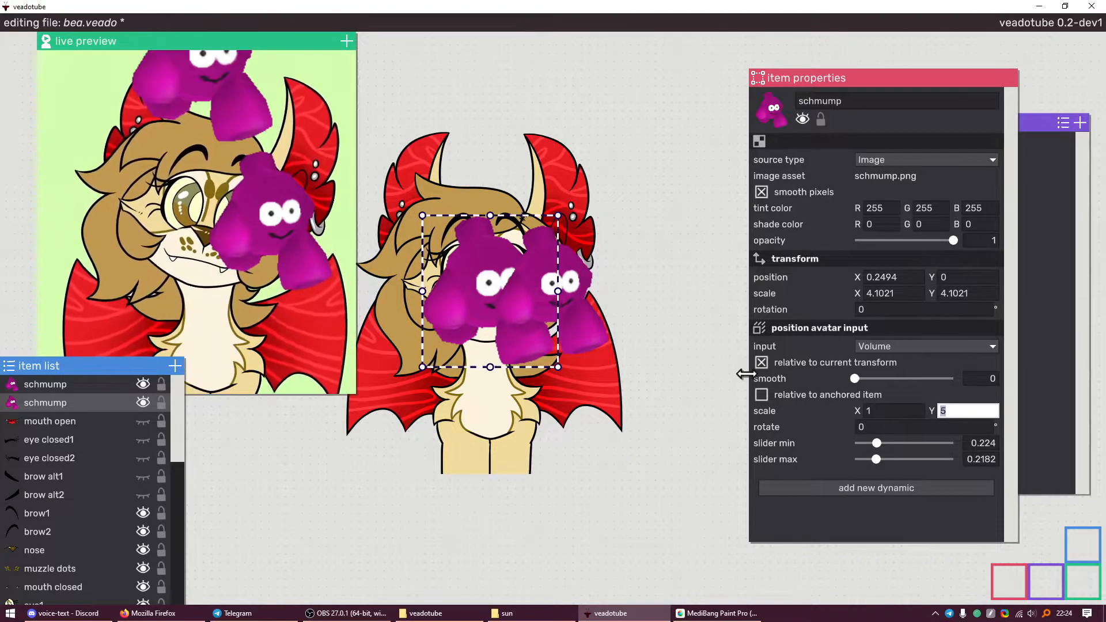
Try the second schmump copy at Y positions 5 and -5, then delete it
click(577, 281)
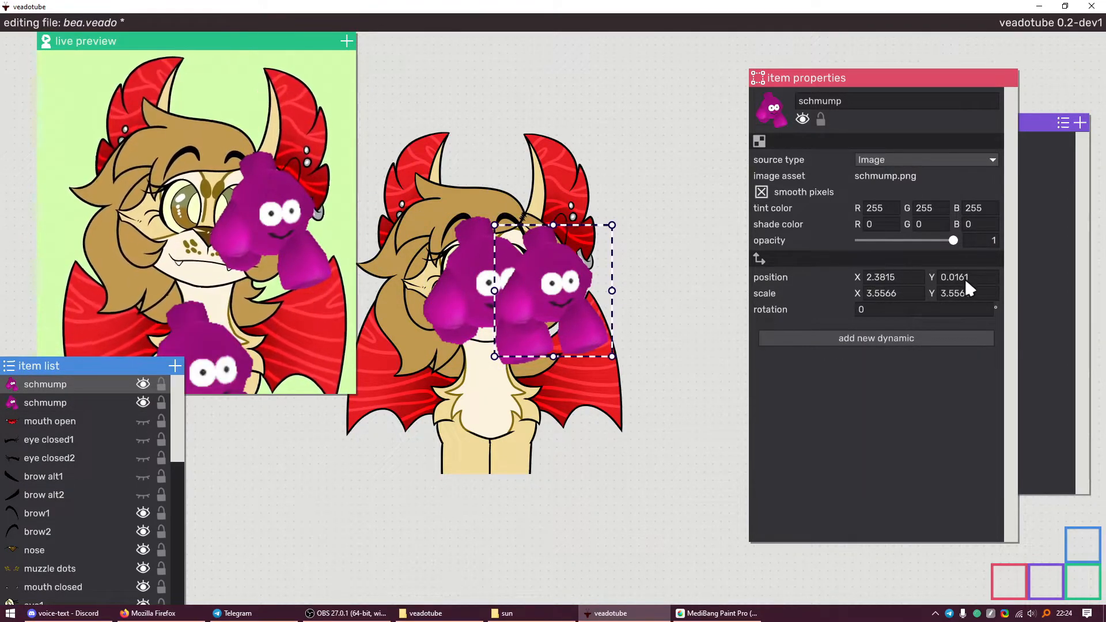
text(5)
key(Return)
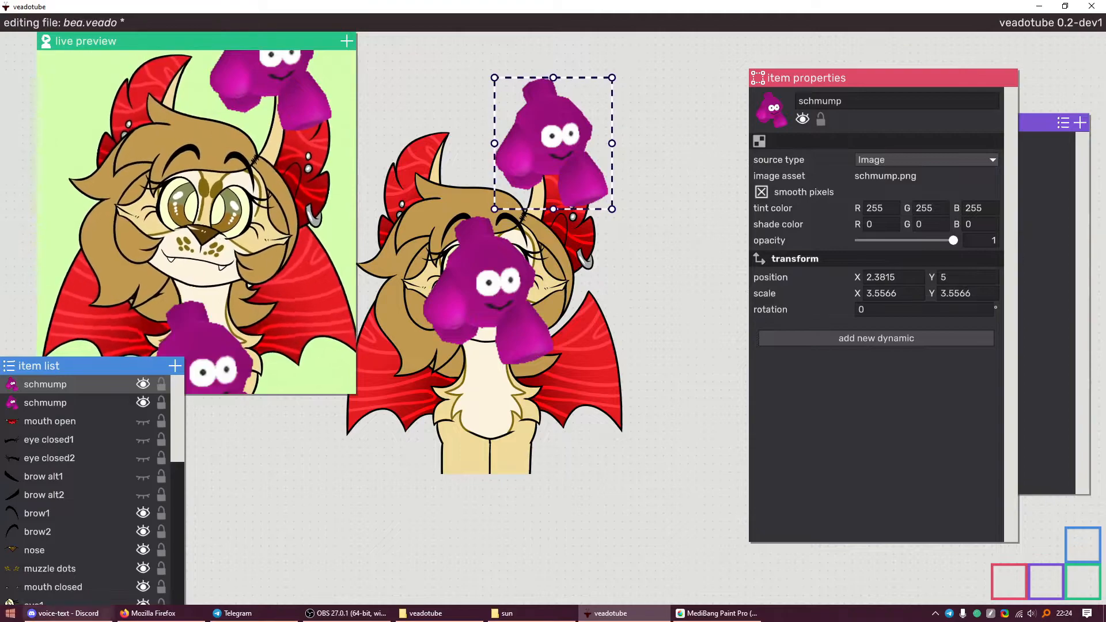
drag(557, 124, 491, 124)
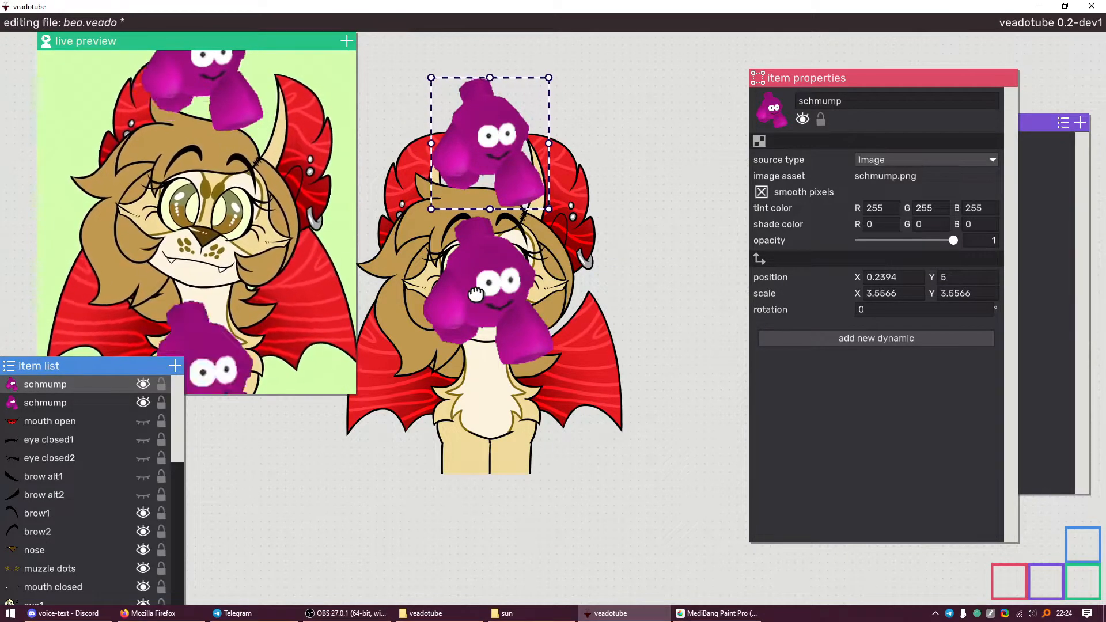
text(-5)
key(Return)
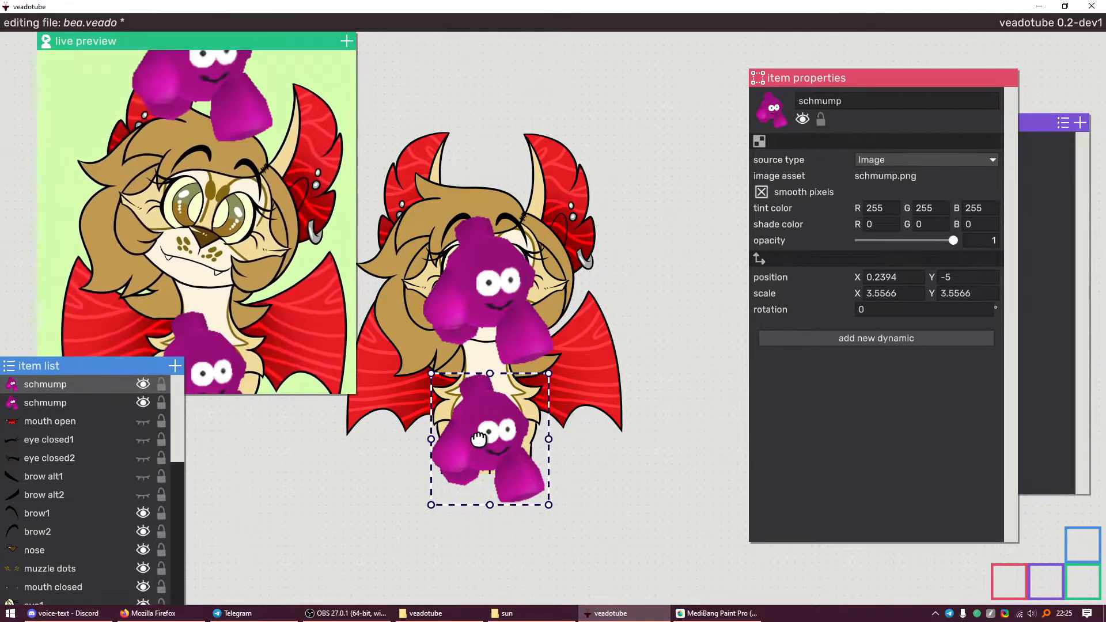
key(Delete)
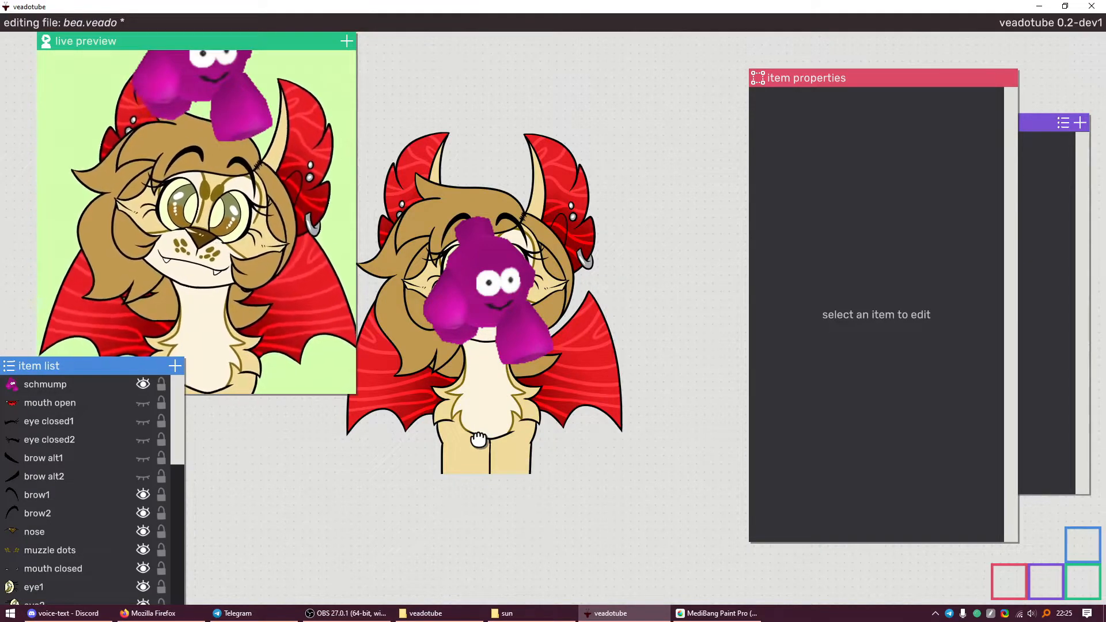
Save bea.veado, then add a new Empty item with eye closed2 selected
key(ctrl+s)
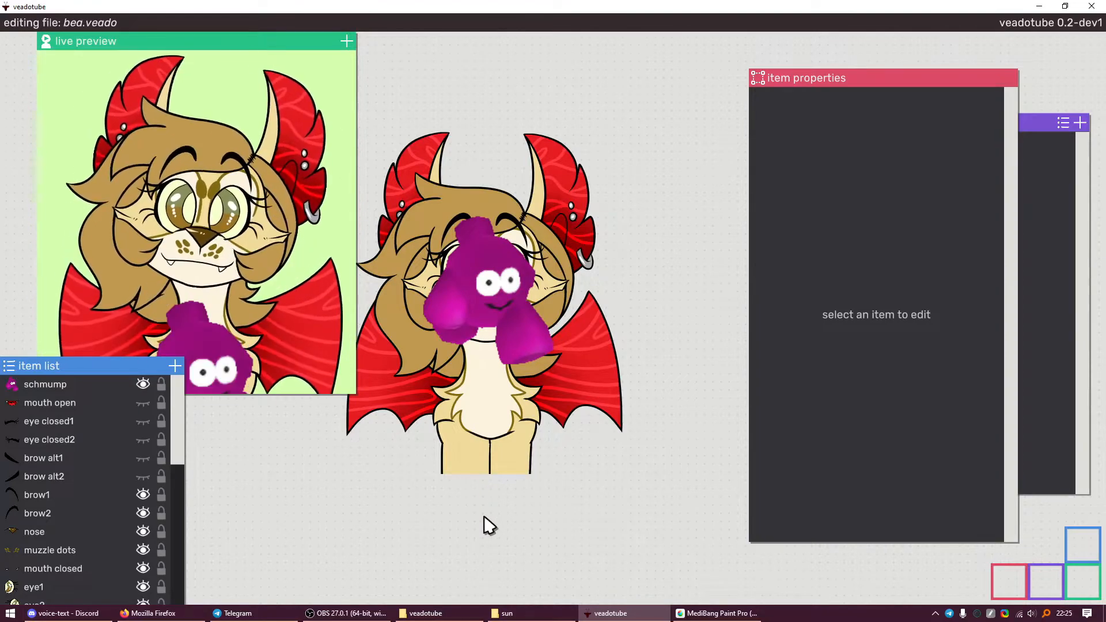
click(68, 443)
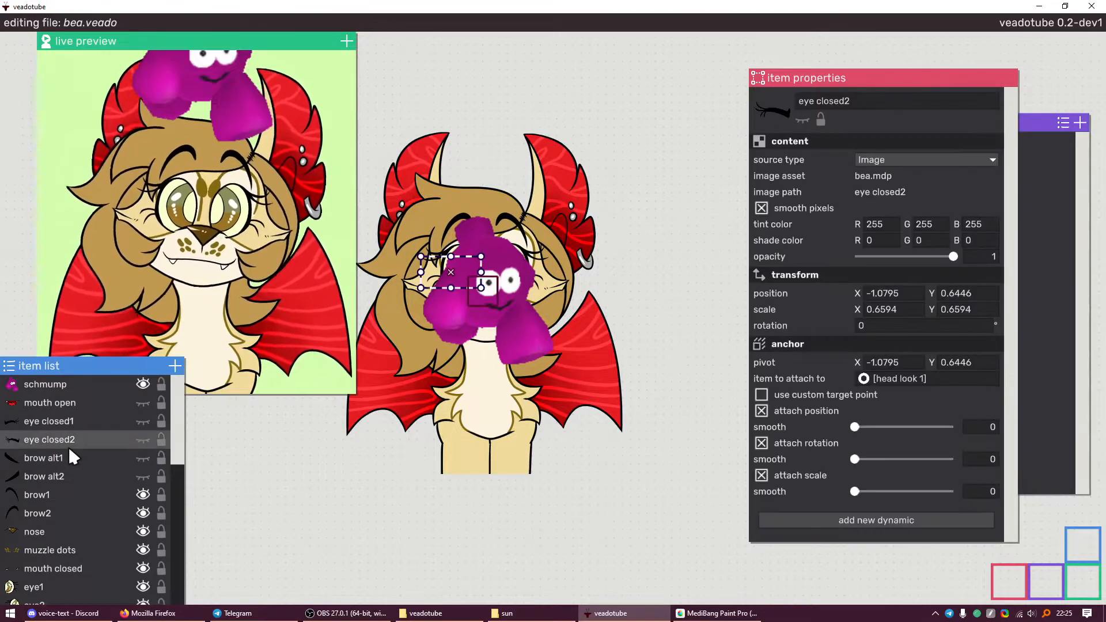
scroll(81, 437, down, 1)
click(89, 440)
click(175, 366)
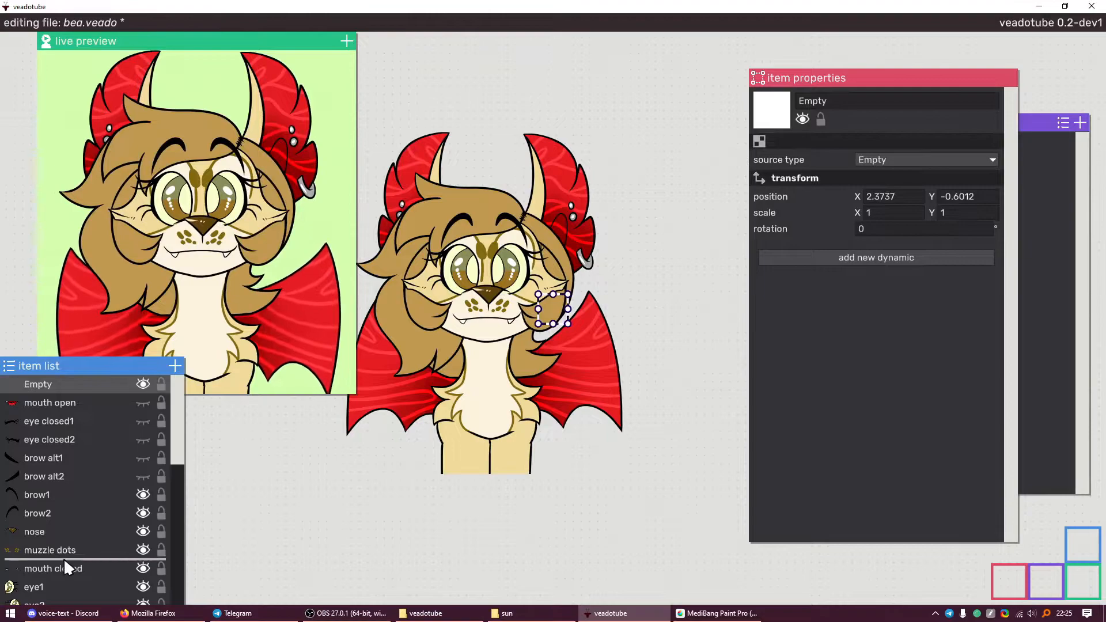
Move the new Empty below mouth closed and rename it [mouth]
drag(64, 558, 64, 553)
scroll(66, 518, down, 8)
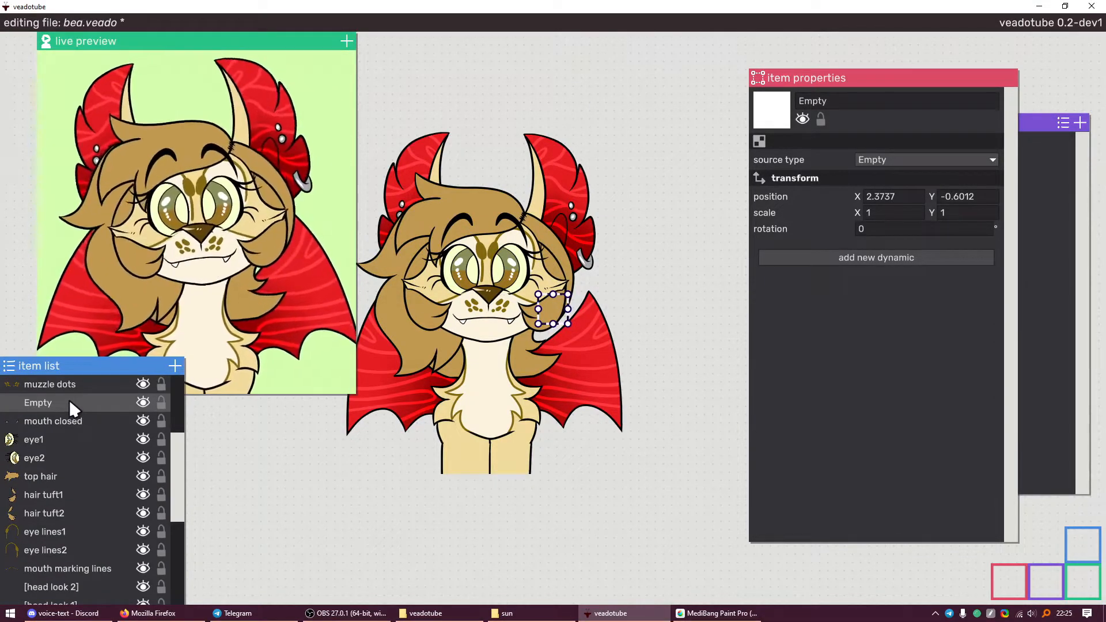
scroll(69, 399, up, 4)
drag(74, 470, 102, 488)
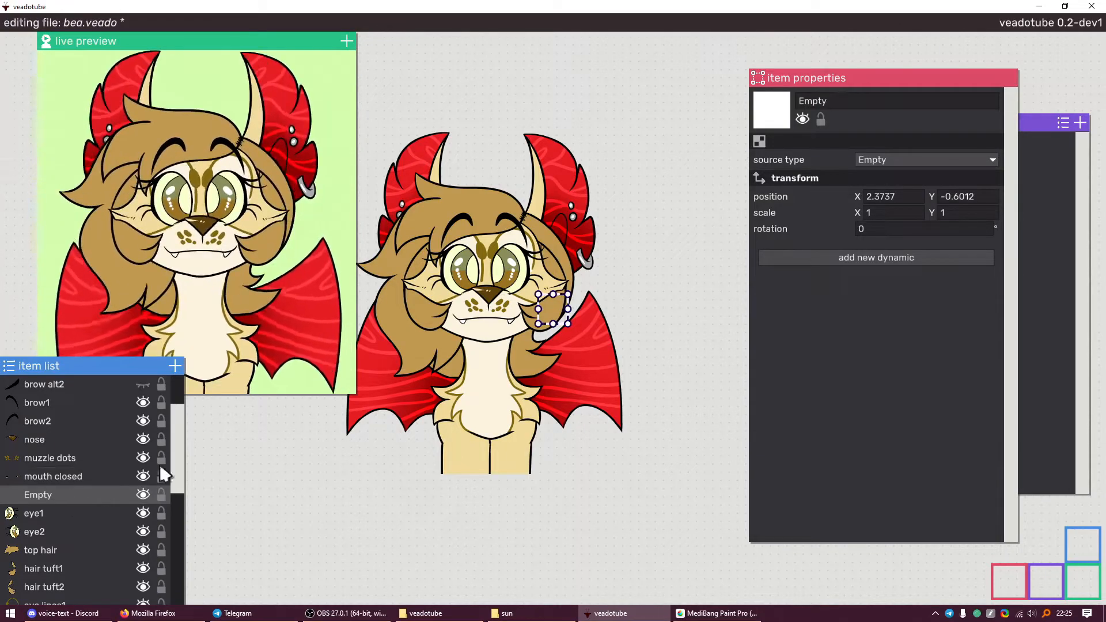
click(921, 102)
key(BackSpace)
text([mouth])
key(Return)
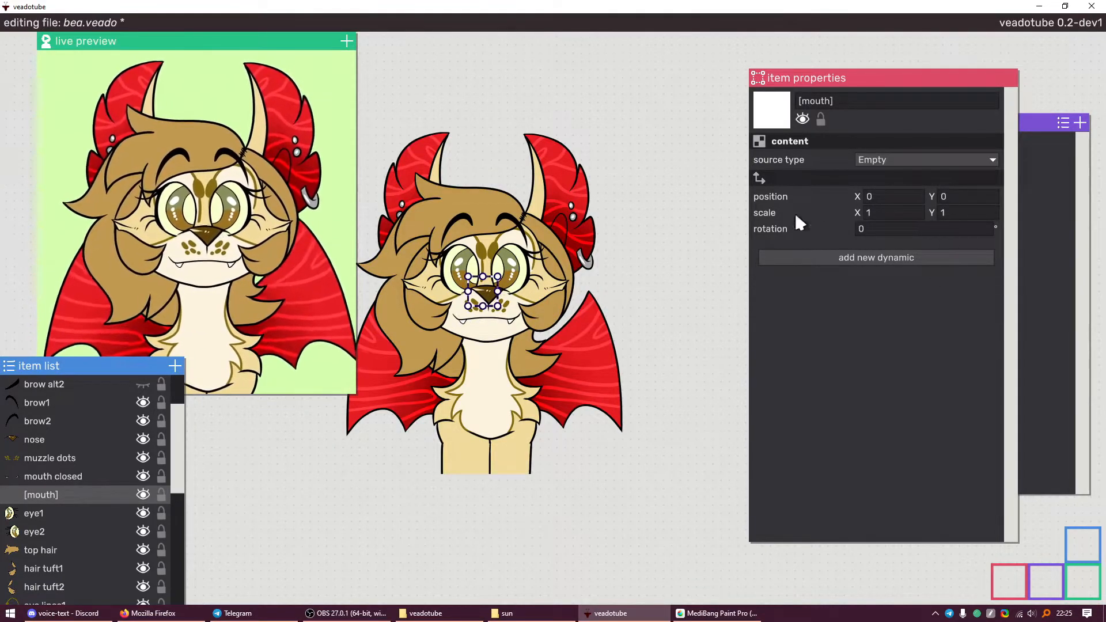
Give [mouth] a position dynamic driven by Microphone > Volume with Y scale 10
click(794, 257)
mouse_move(772, 194)
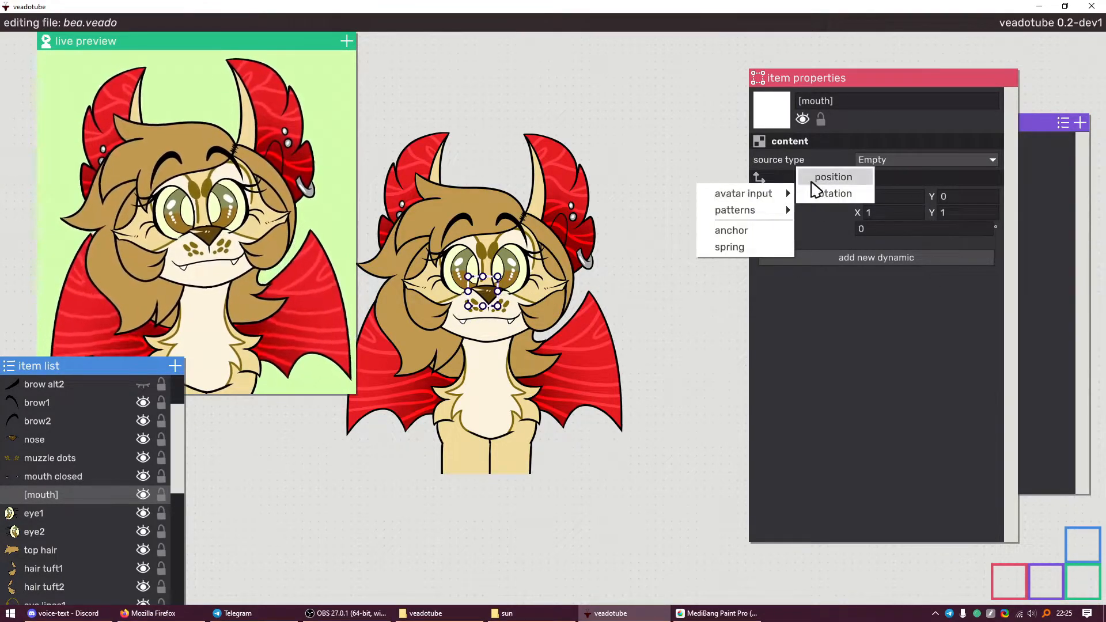
click(813, 181)
click(869, 262)
mouse_move(942, 305)
click(1034, 301)
click(858, 363)
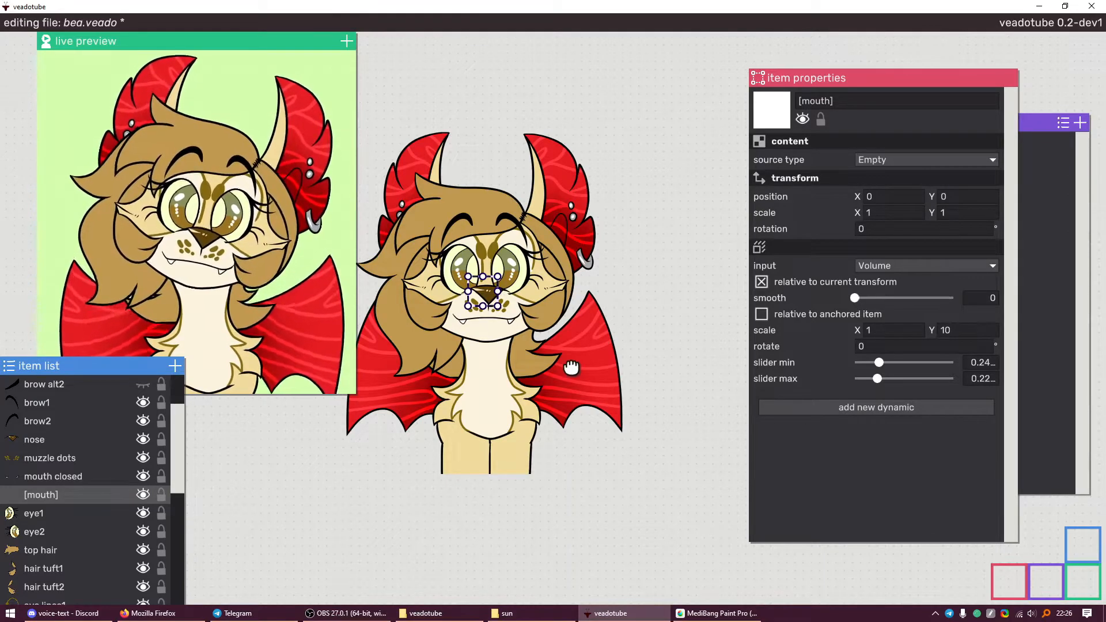
Recentre the canvas view, save the file, and select the mouth closed item
drag(571, 367, 608, 445)
key(ctrl+s)
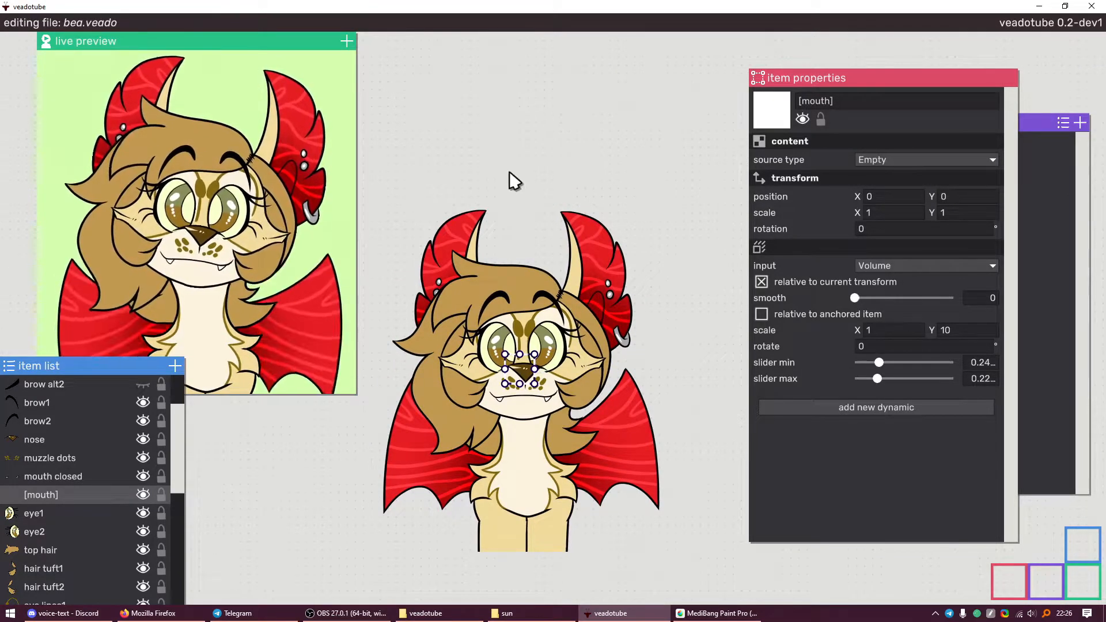
drag(531, 306, 503, 203)
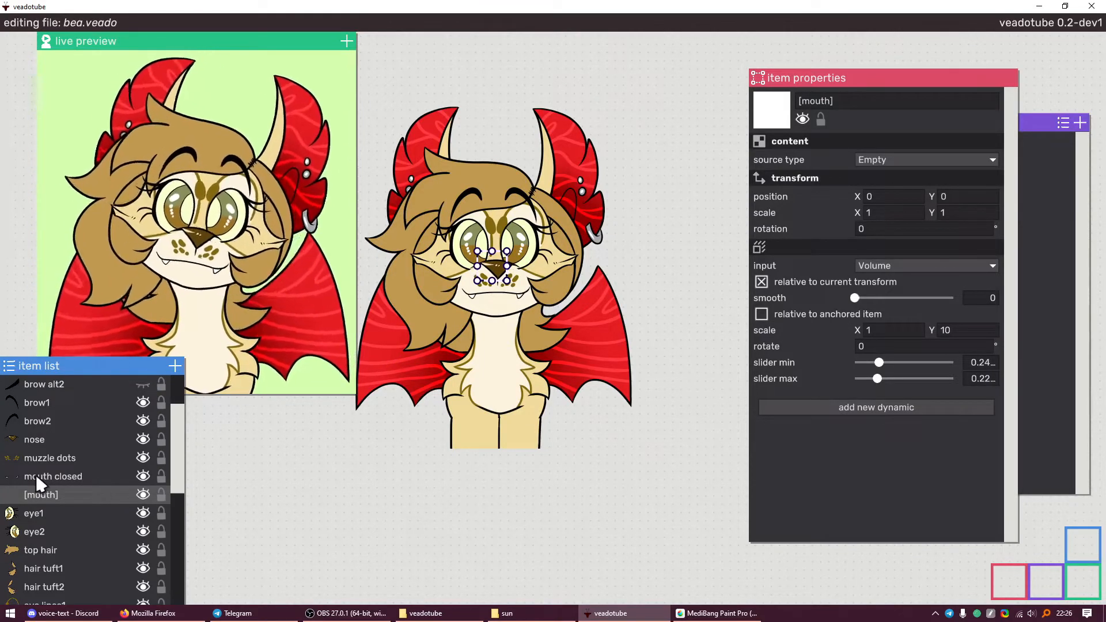
click(53, 478)
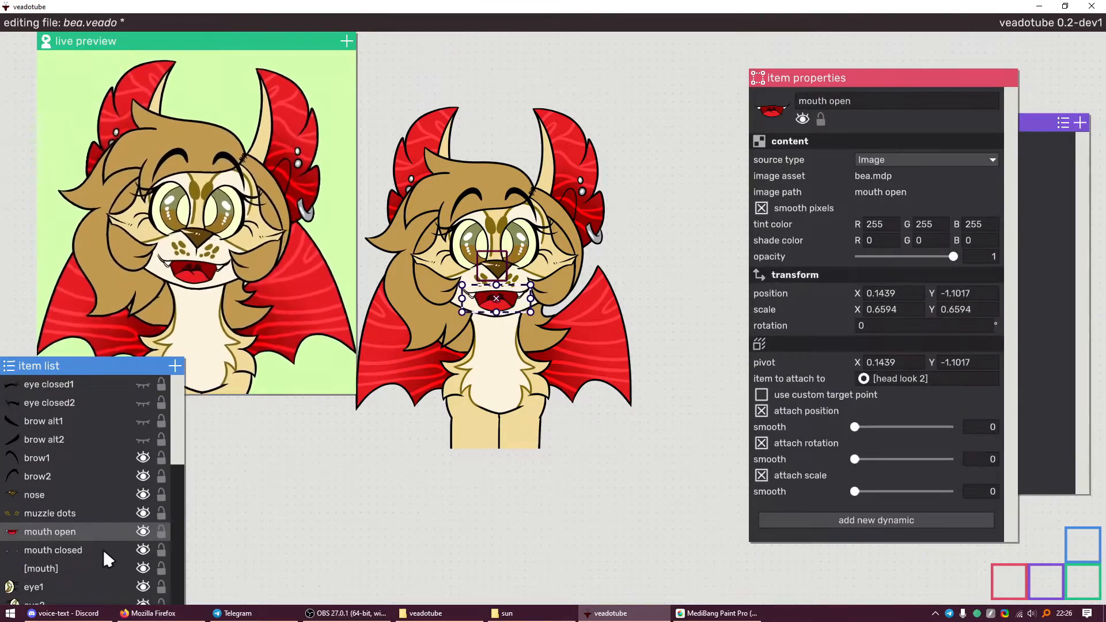
click(102, 544)
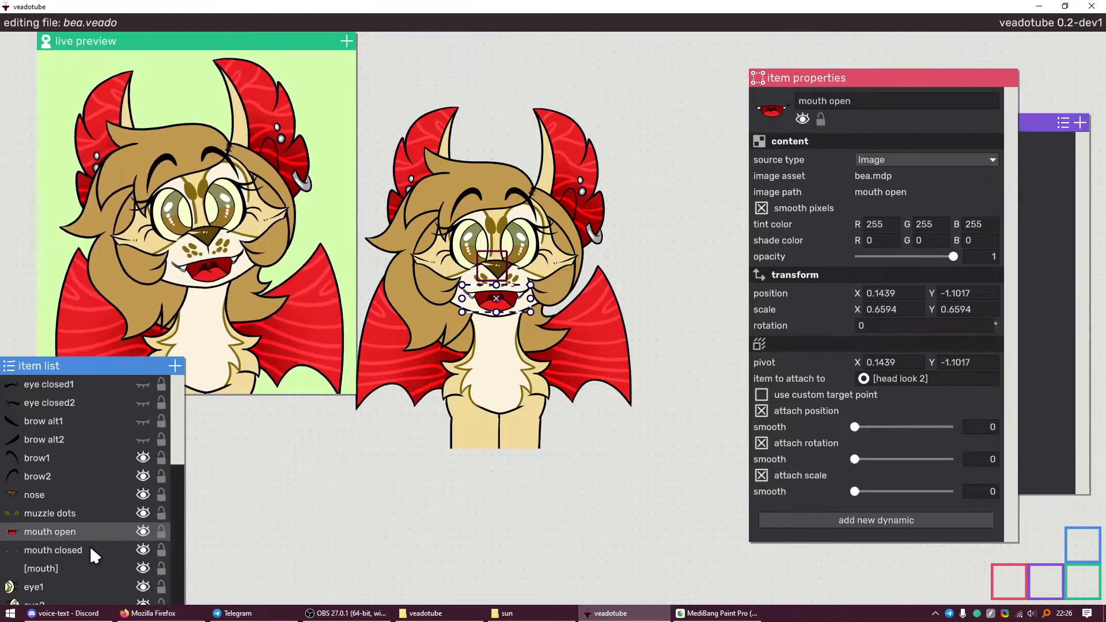
Attach both mouth open and mouth closed images to the [mouth] empty
click(89, 544)
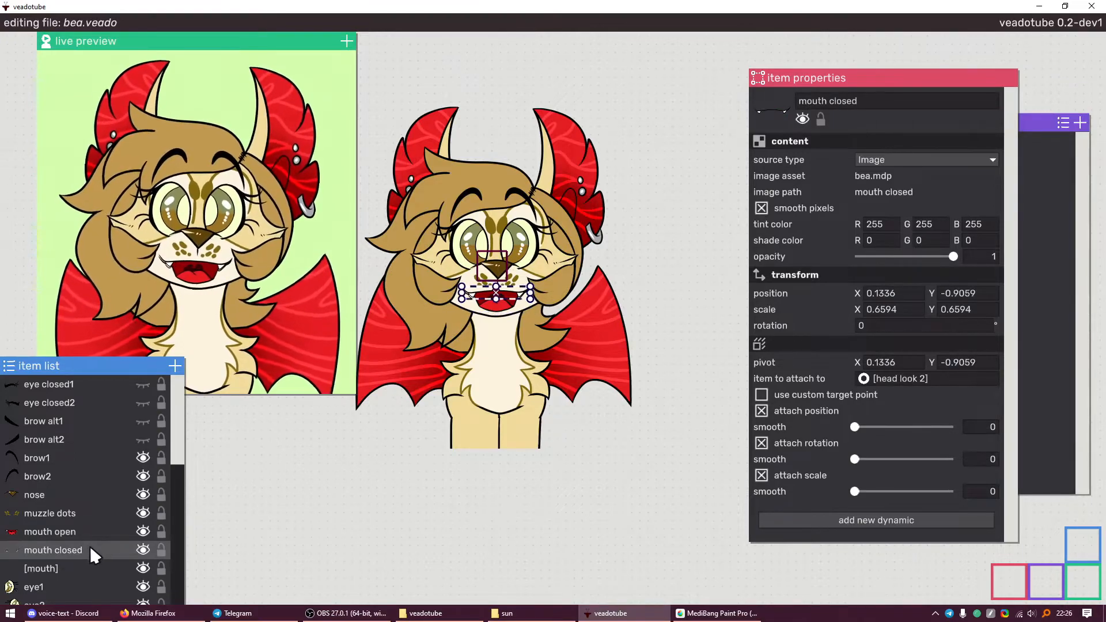
shift+click(85, 533)
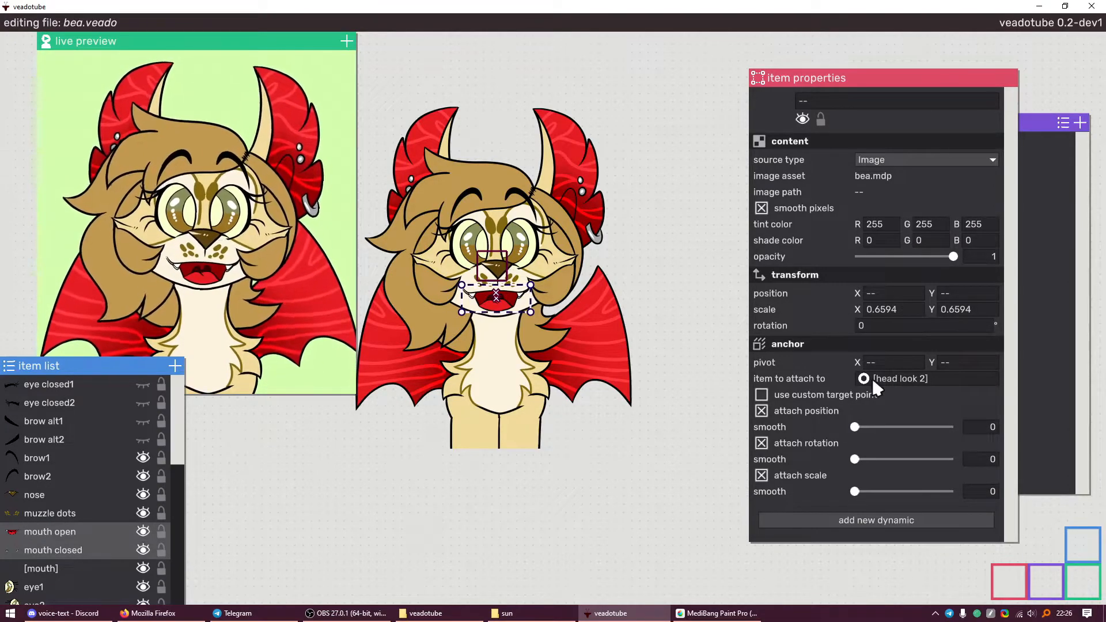
drag(862, 377, 46, 569)
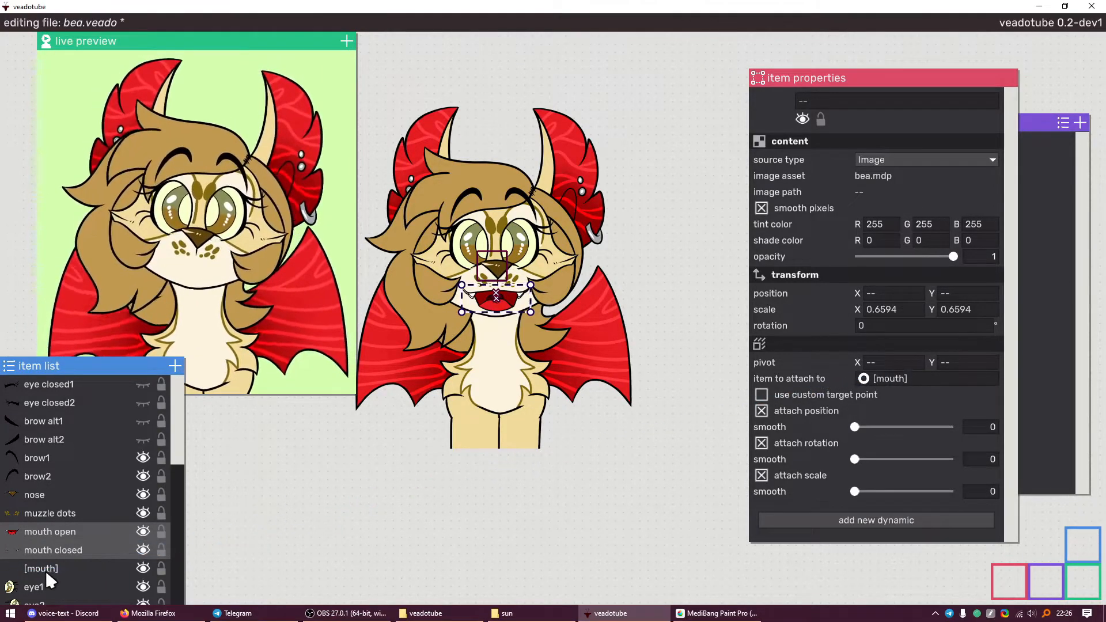
Anchor [mouth] to [head look 2] ahead of its Volume input, and make the live preview narrow and tall
click(46, 570)
click(810, 381)
right_click(862, 397)
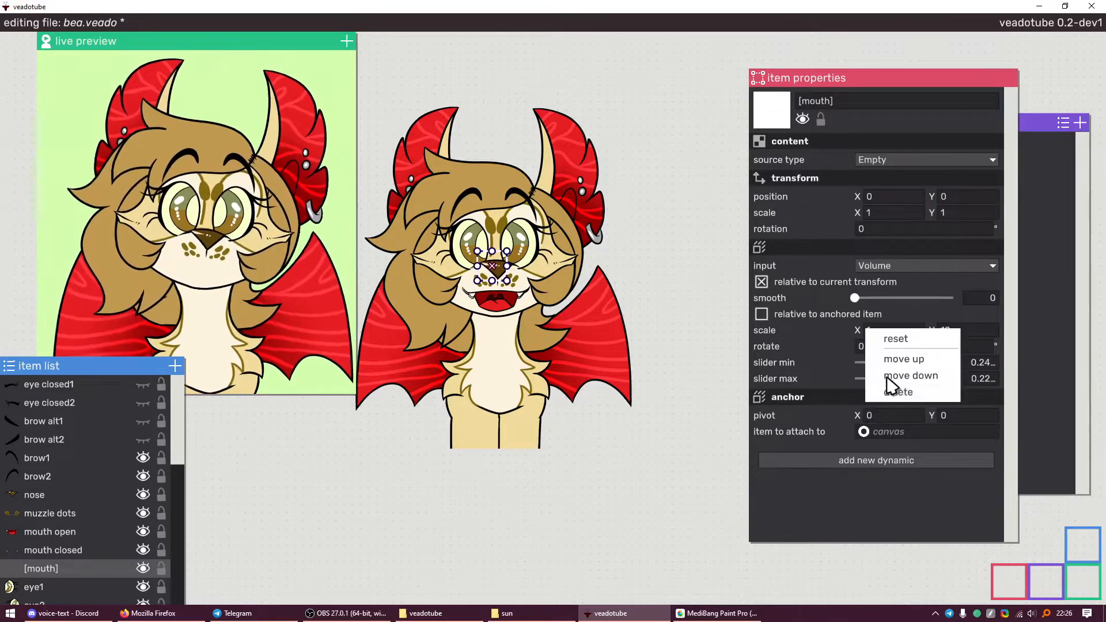
click(889, 358)
scroll(92, 506, down, 6)
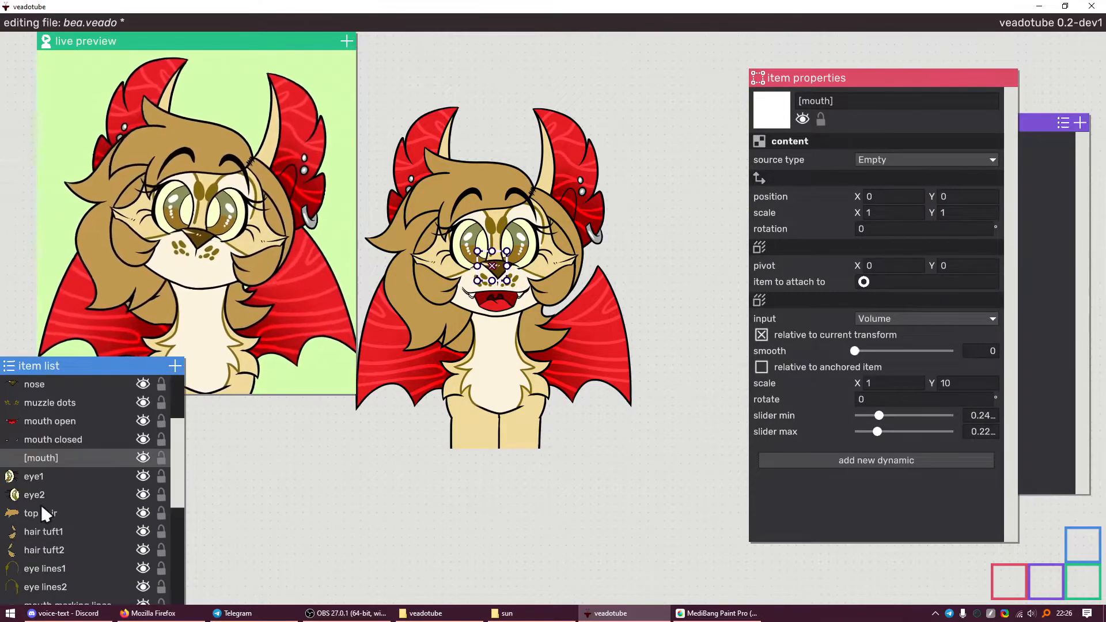
drag(210, 471, 98, 514)
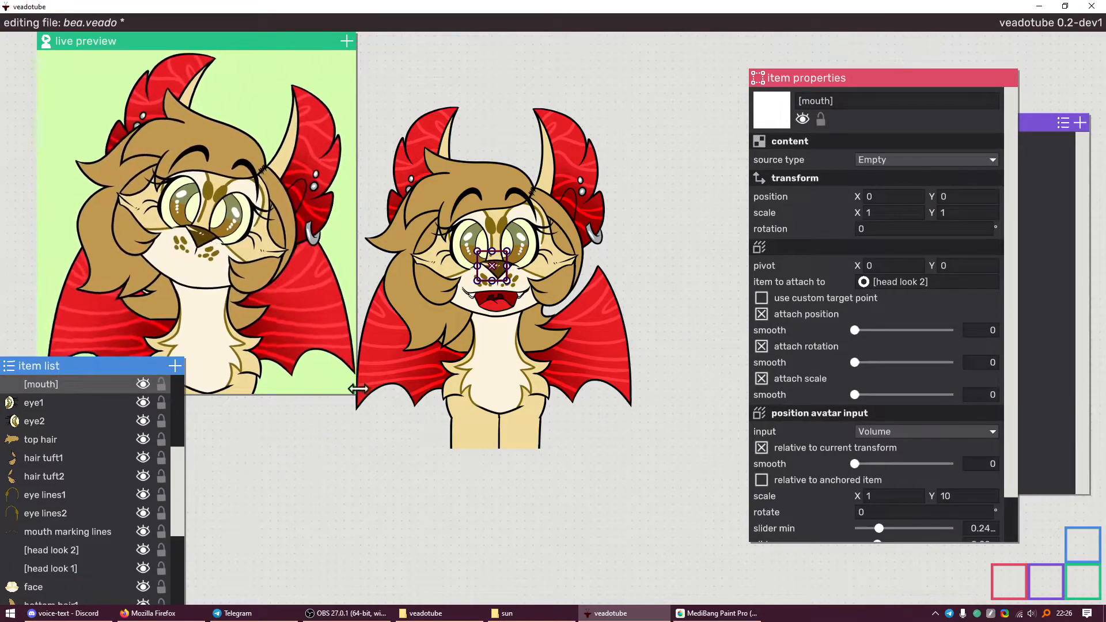
drag(356, 396, 230, 585)
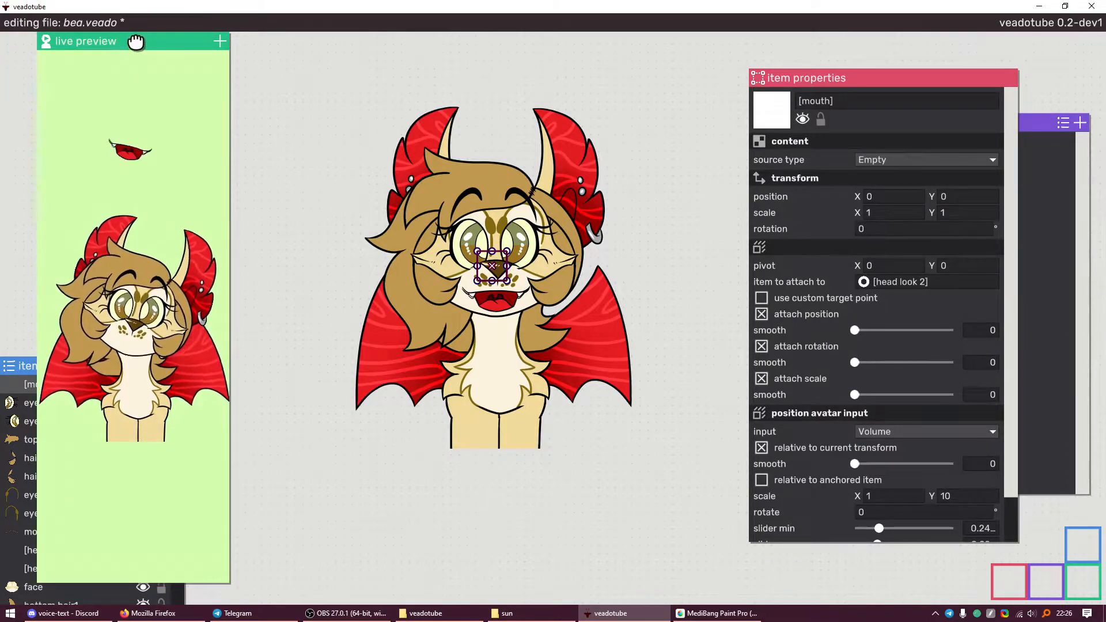
drag(136, 42, 289, 42)
click(507, 314)
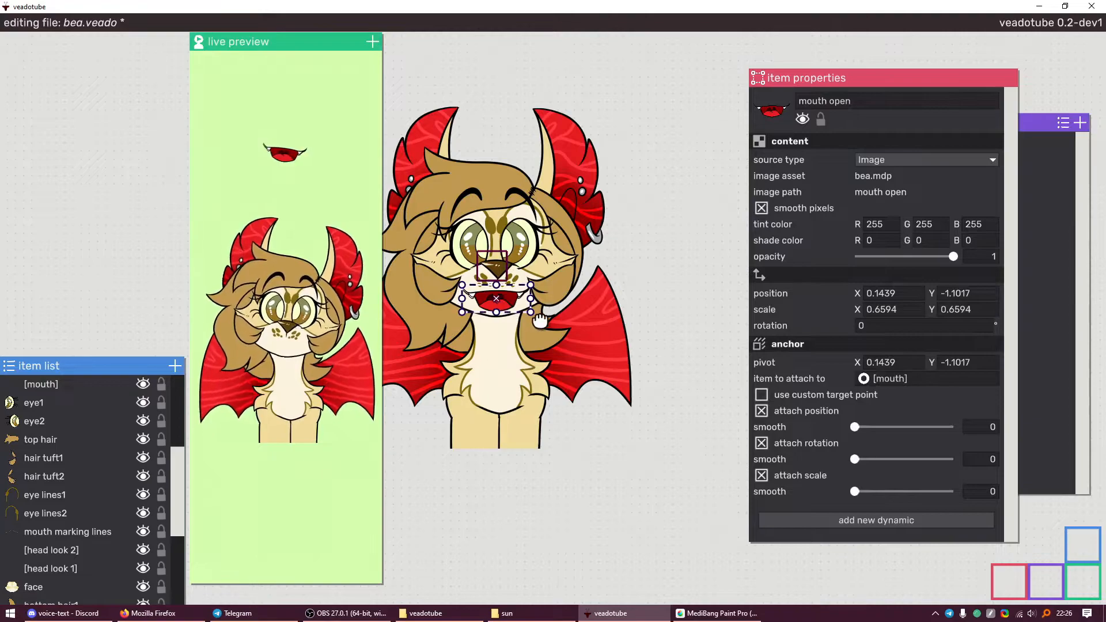
drag(510, 296, 520, 203)
drag(520, 203, 524, 559)
drag(517, 203, 521, 86)
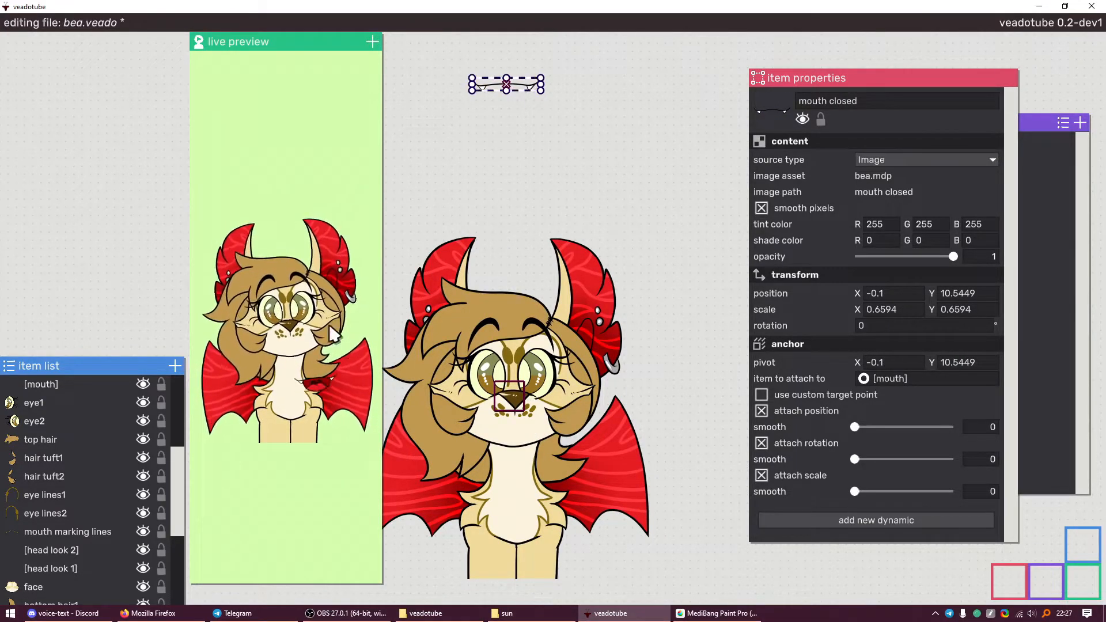
key(ctrl+z)
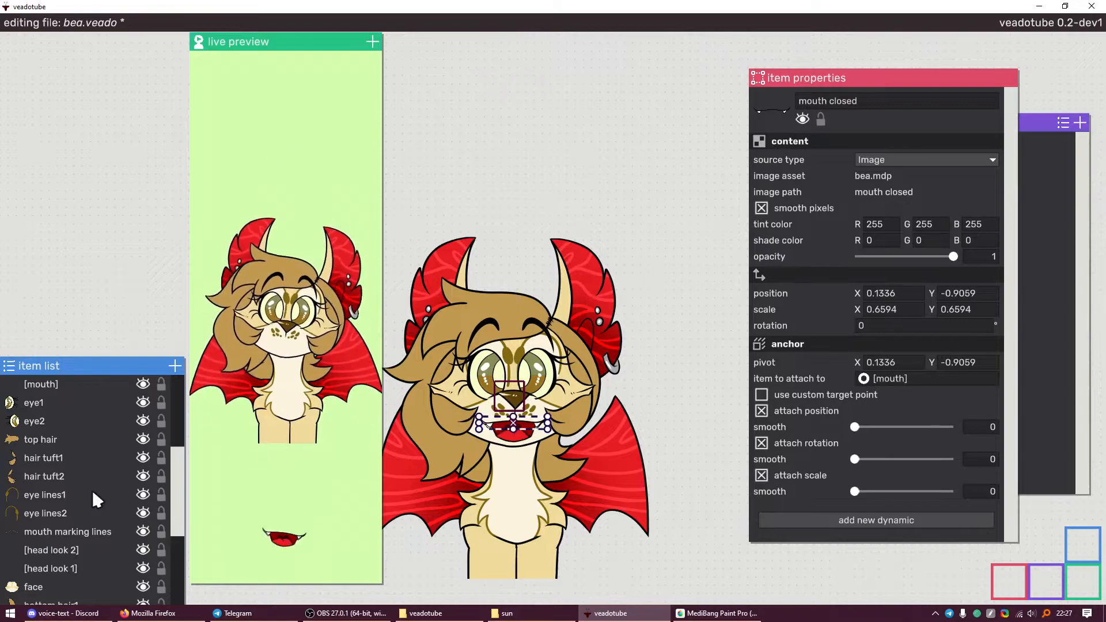
scroll(130, 476, up, 3)
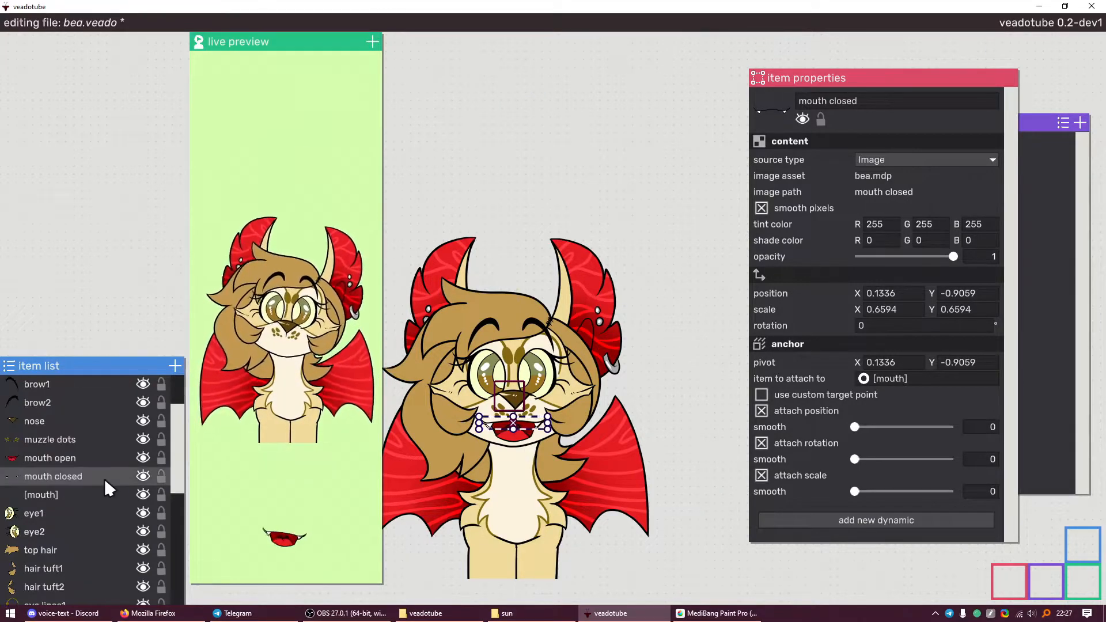
click(94, 458)
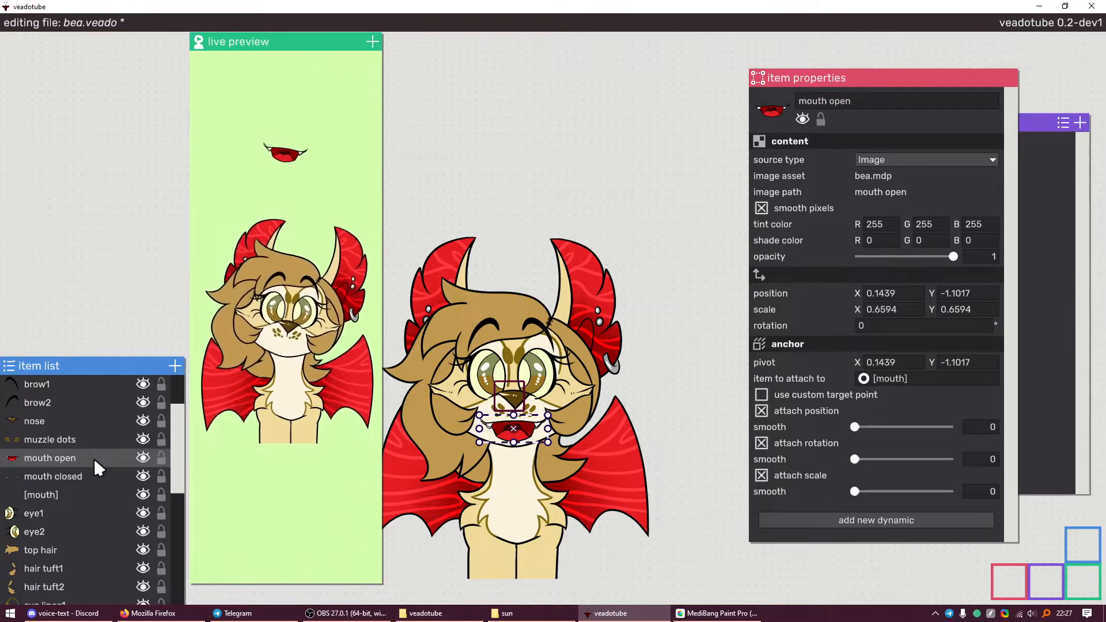
key(Down)
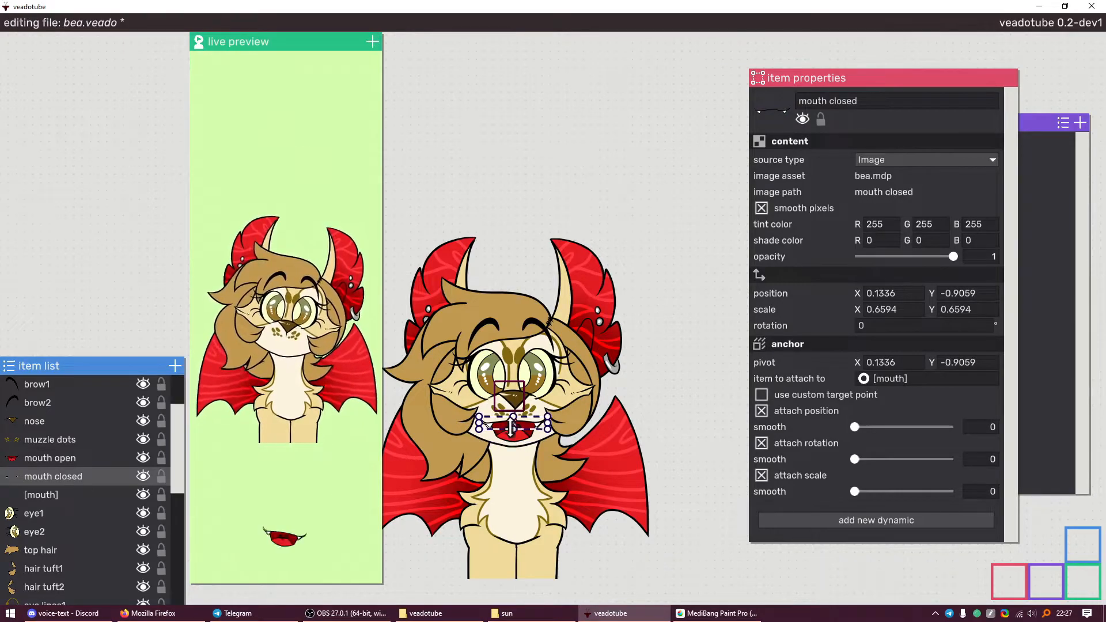
Add 10 to mouth closed's Y position in Calculator, changing -0.9059 to 9.0941
click(957, 290)
key(ctrl+c)
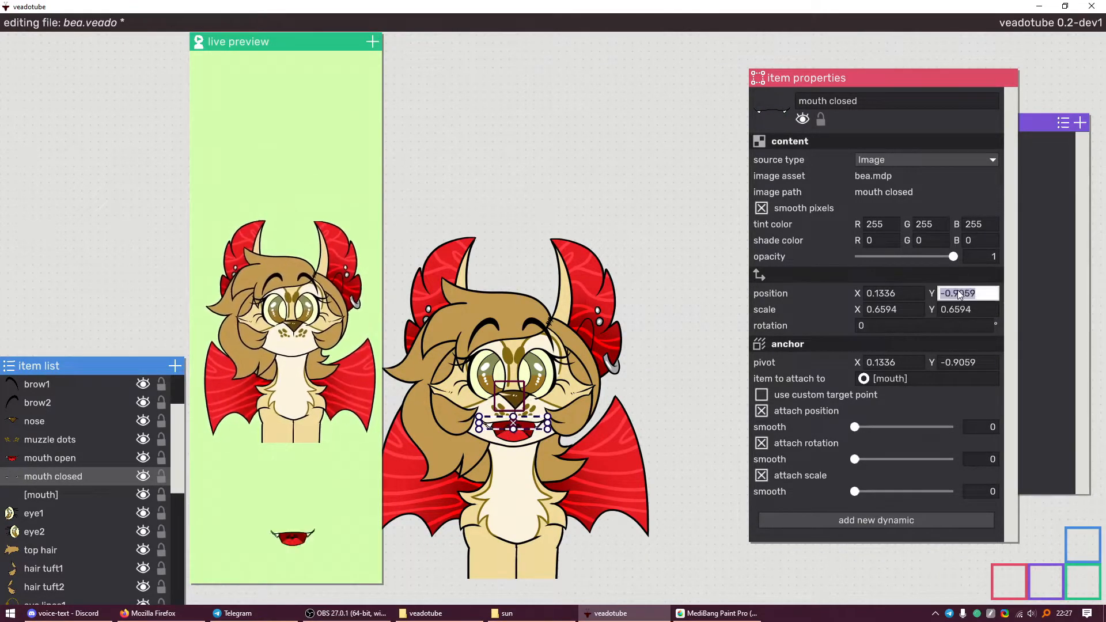
key(XF86Calculator)
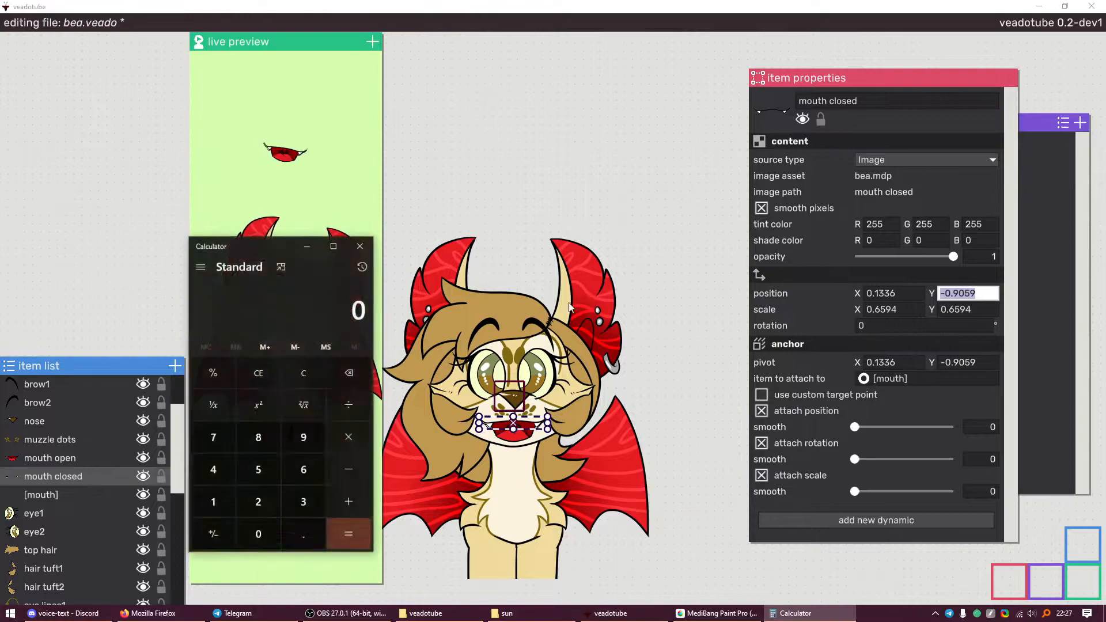
key(ctrl+v)
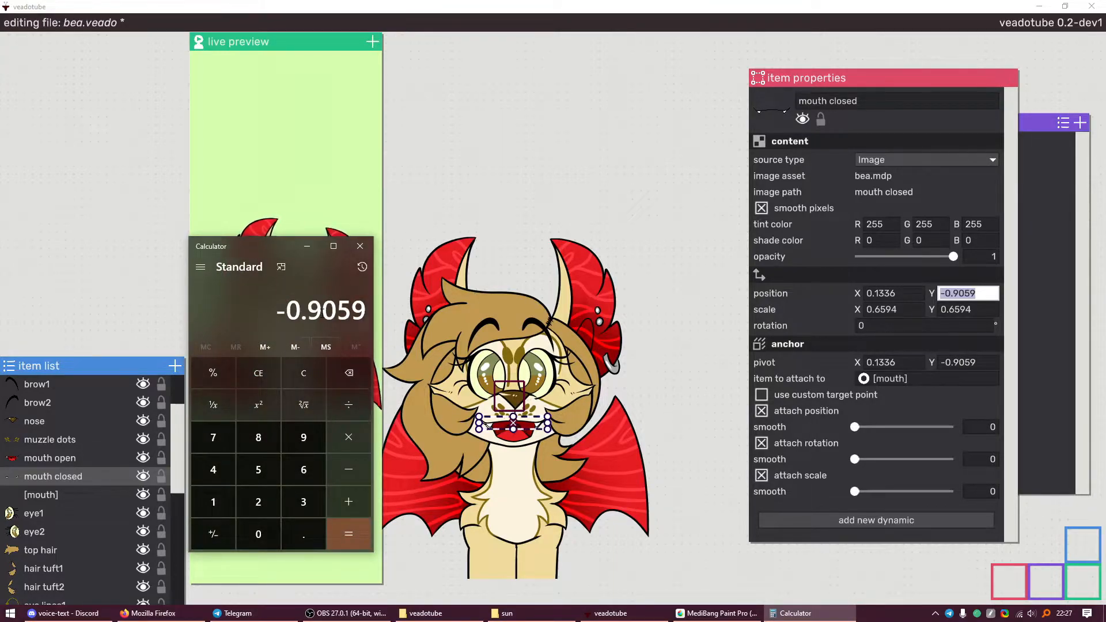
key(Return)
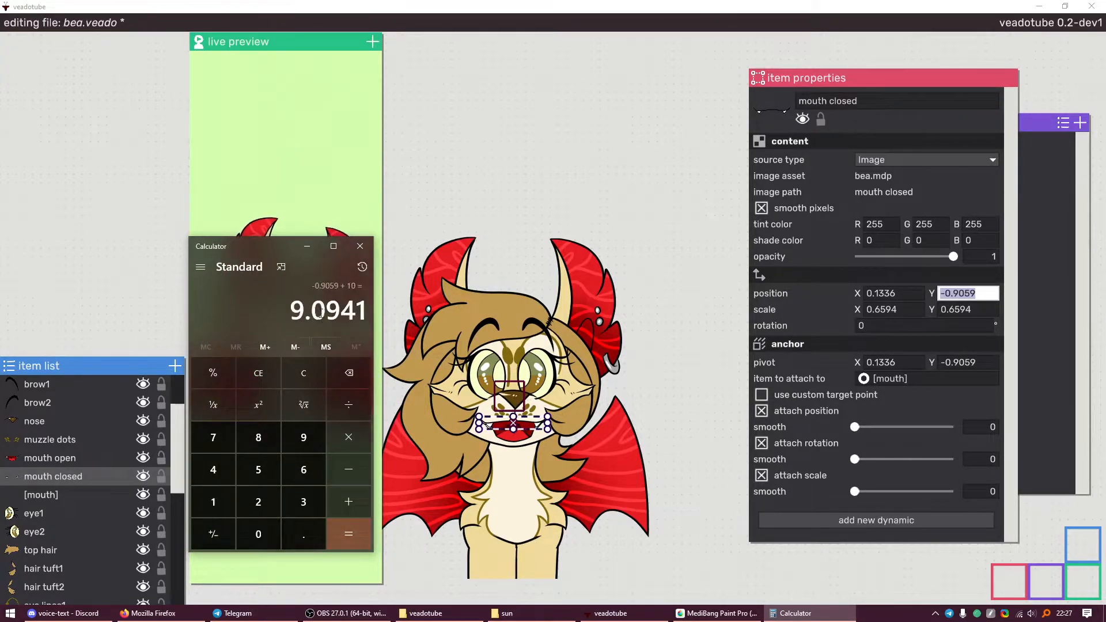
click(308, 247)
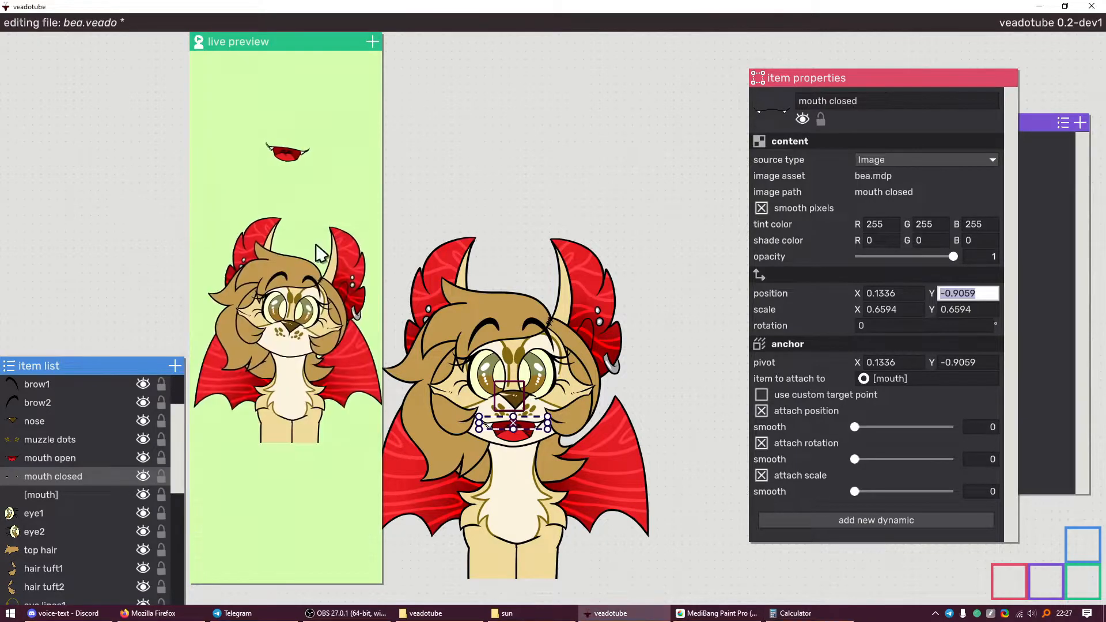
click(975, 295)
double_click(938, 288)
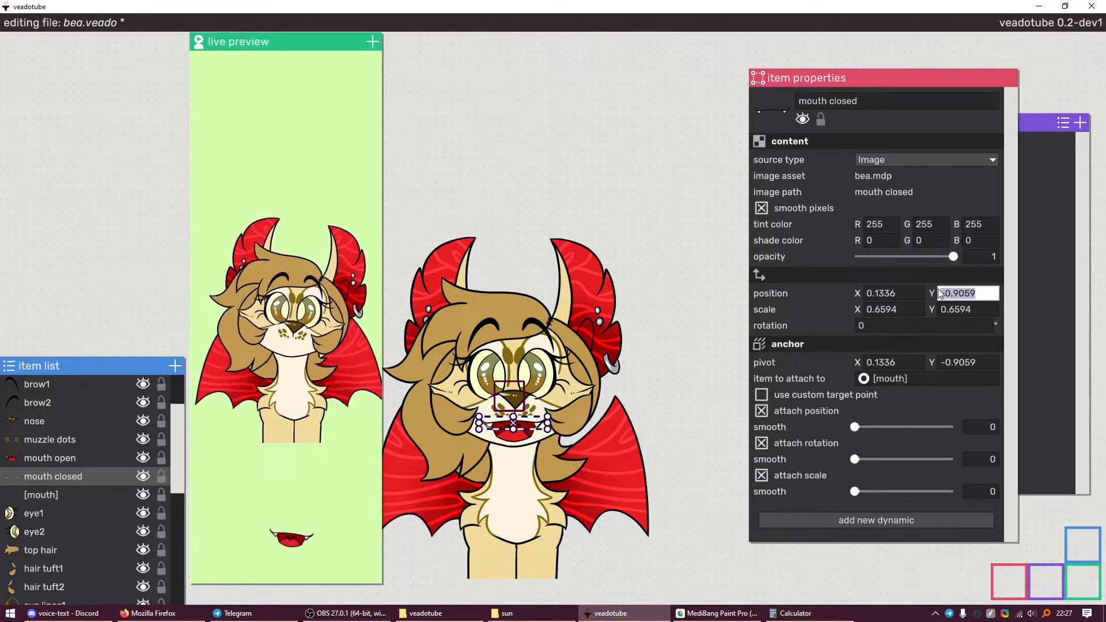
text(9.0941)
key(Return)
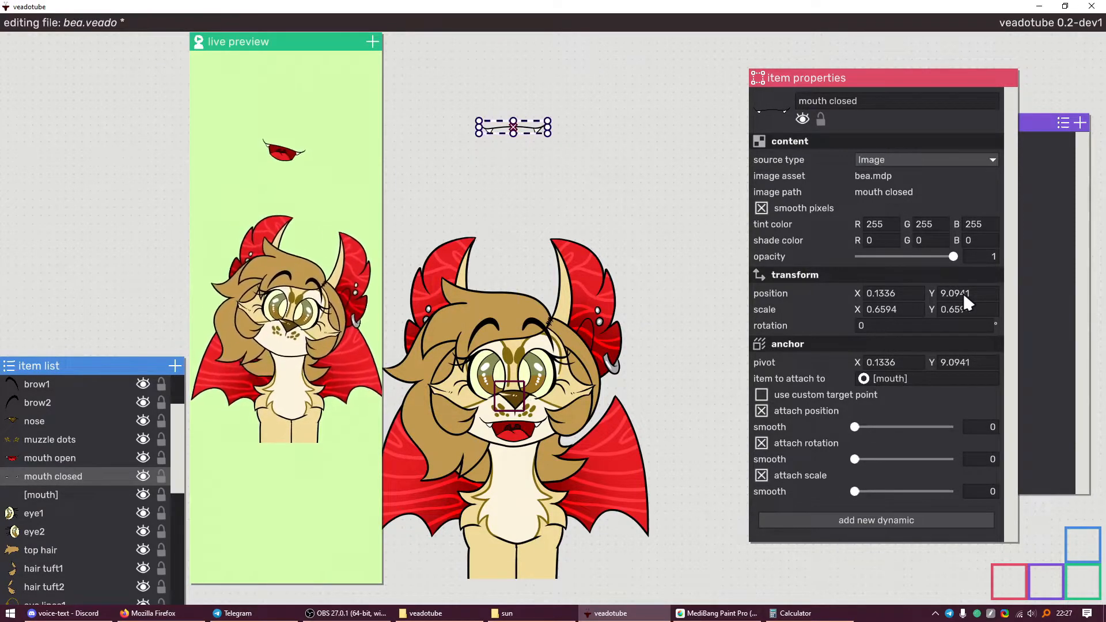
Subtract 10 from mouth open's Y position in Calculator, setting it to -11.1017
click(50, 458)
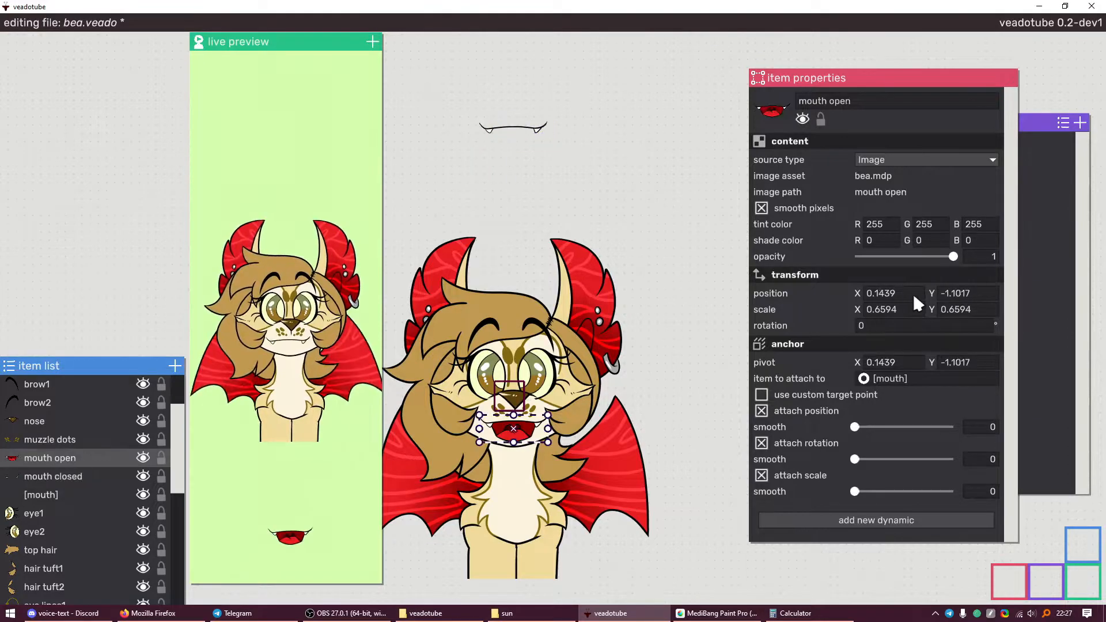
click(951, 293)
key(ctrl+c)
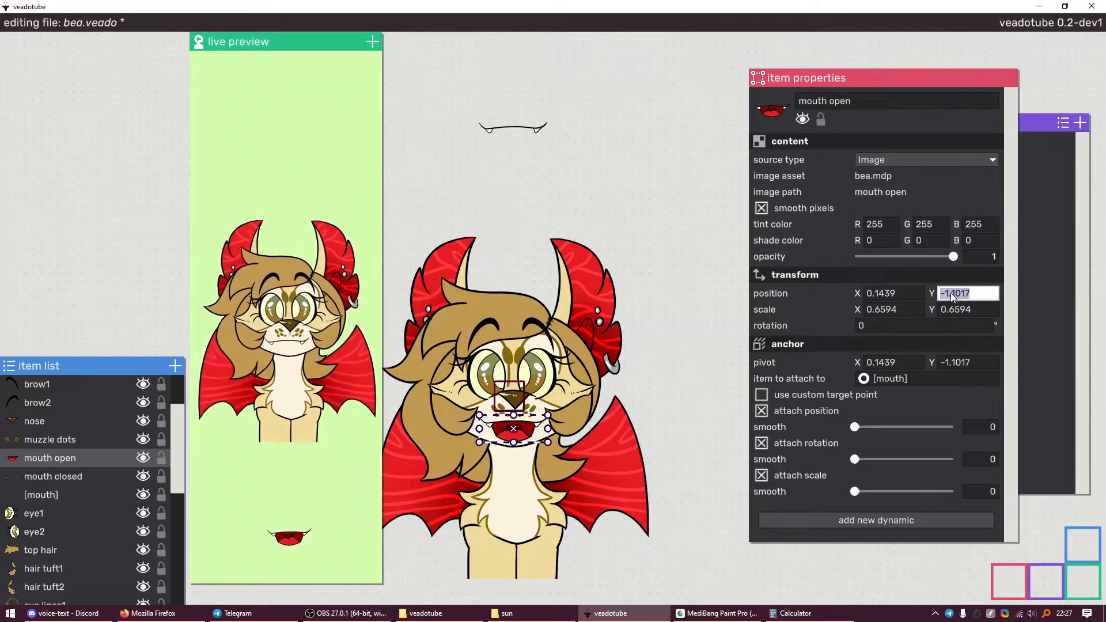
click(801, 613)
key(ctrl+v)
text(-10)
key(Return)
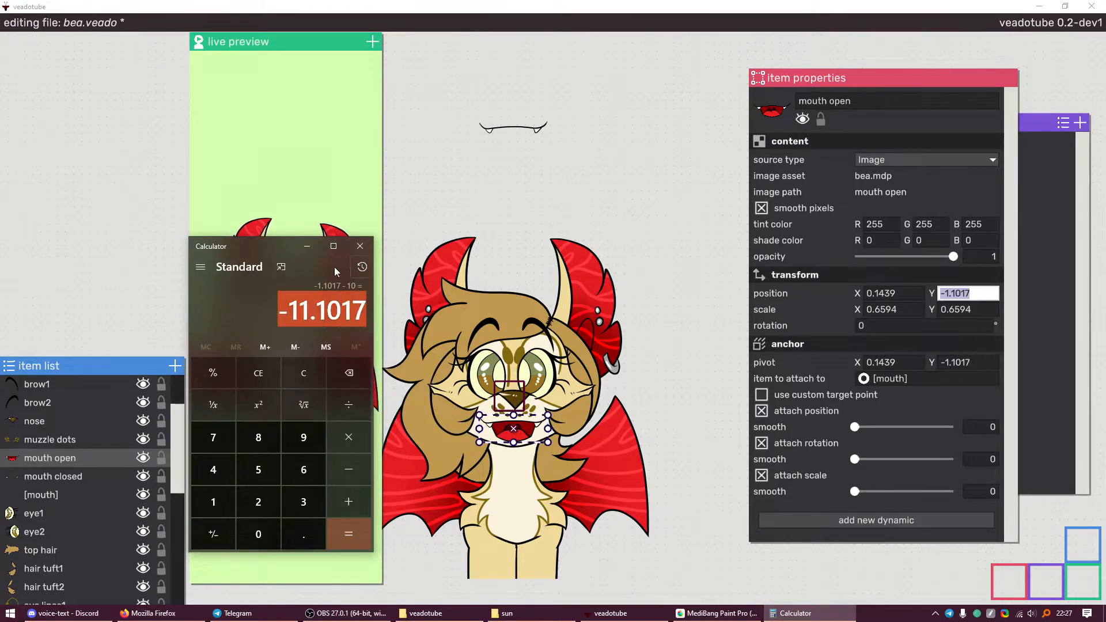
click(491, 257)
drag(965, 295, 945, 301)
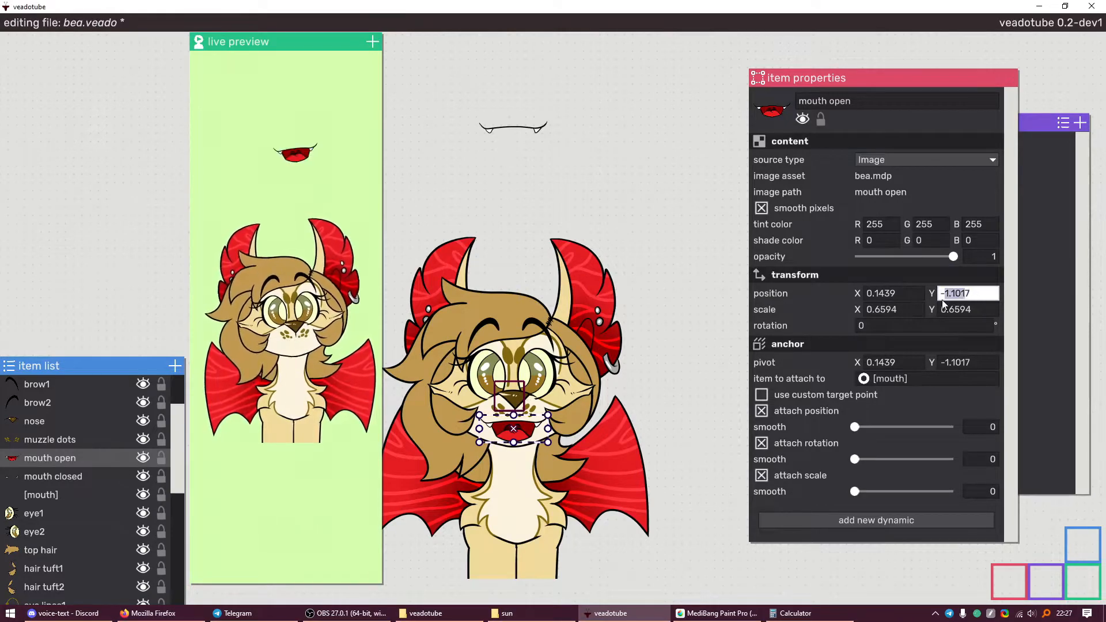
key(ctrl+a)
text(-11.1017)
key(Return)
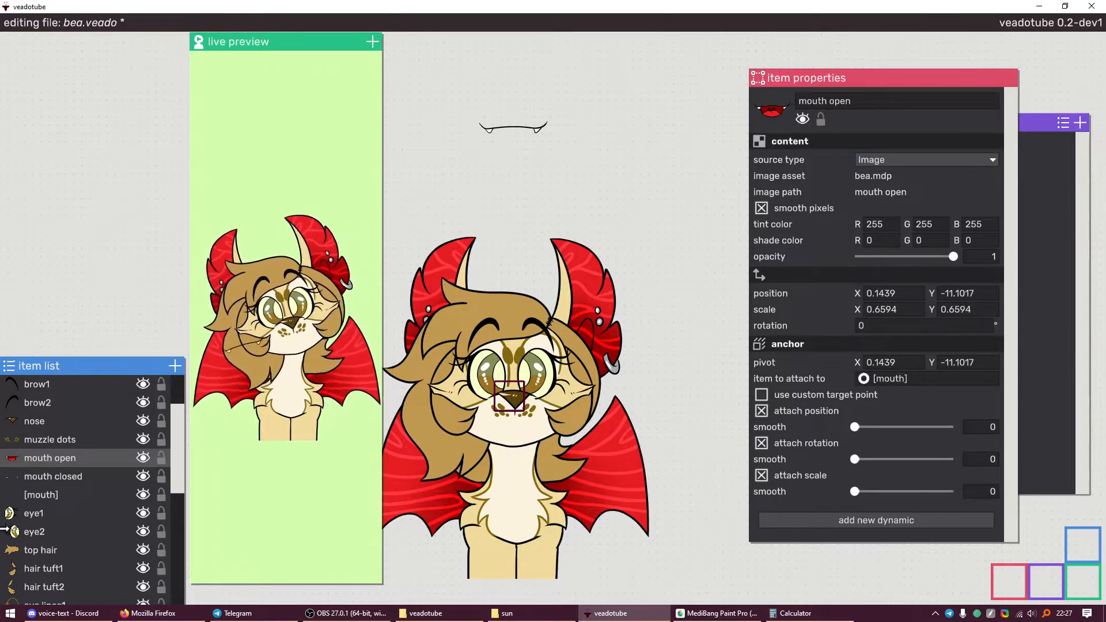
Tick 'relative to anchored item' on [mouth]'s Volume input and widen the live preview
click(77, 494)
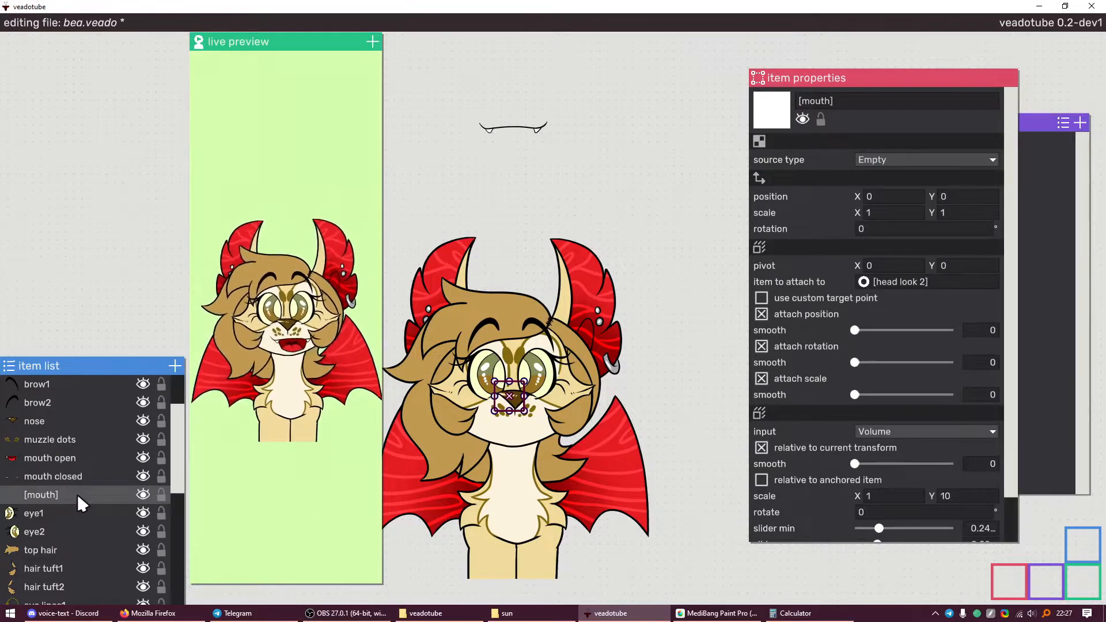
drag(385, 163, 294, 170)
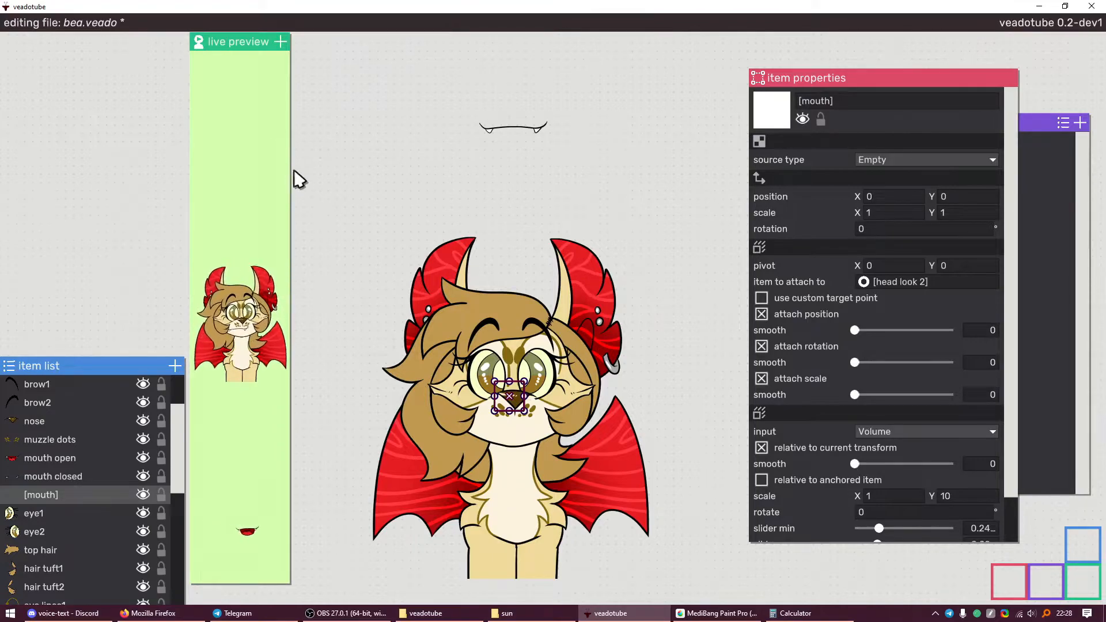
scroll(806, 455, down, 2)
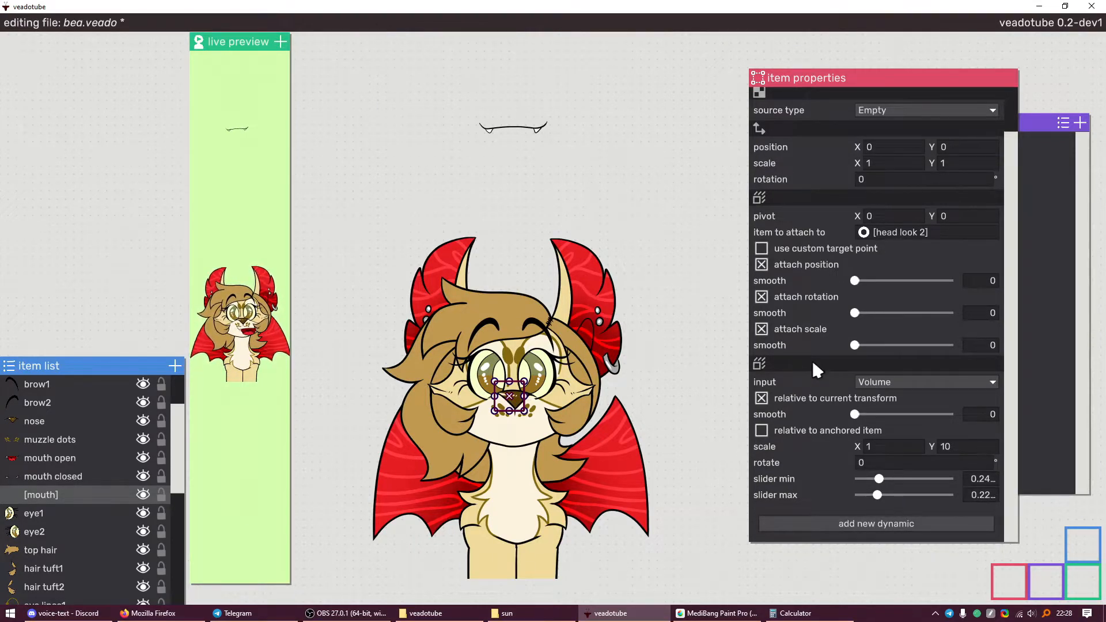
click(761, 430)
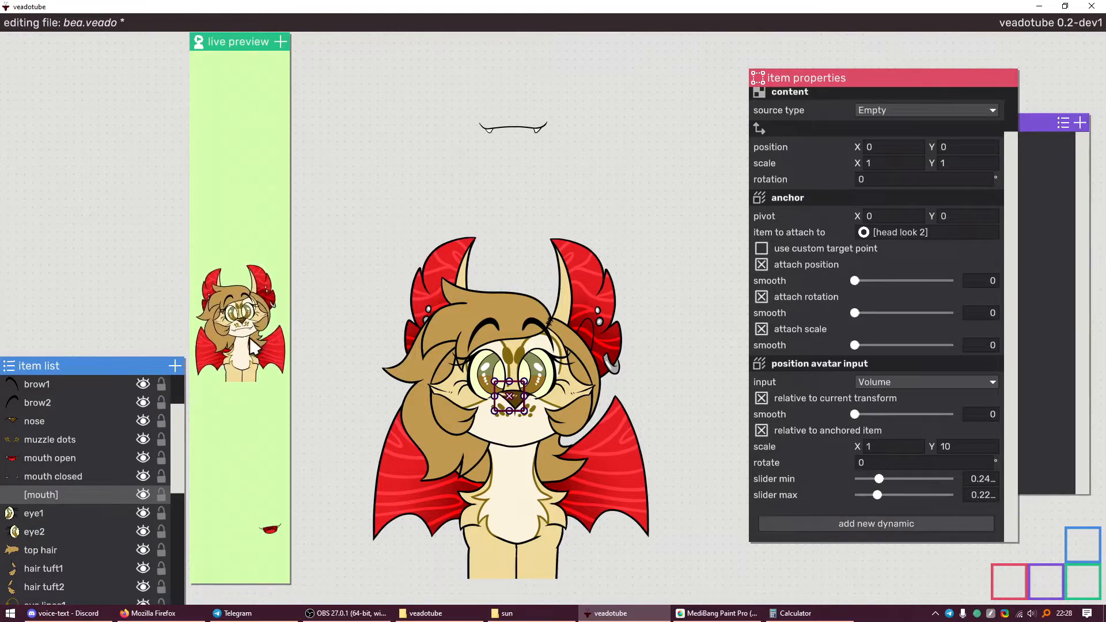
drag(287, 298, 577, 303)
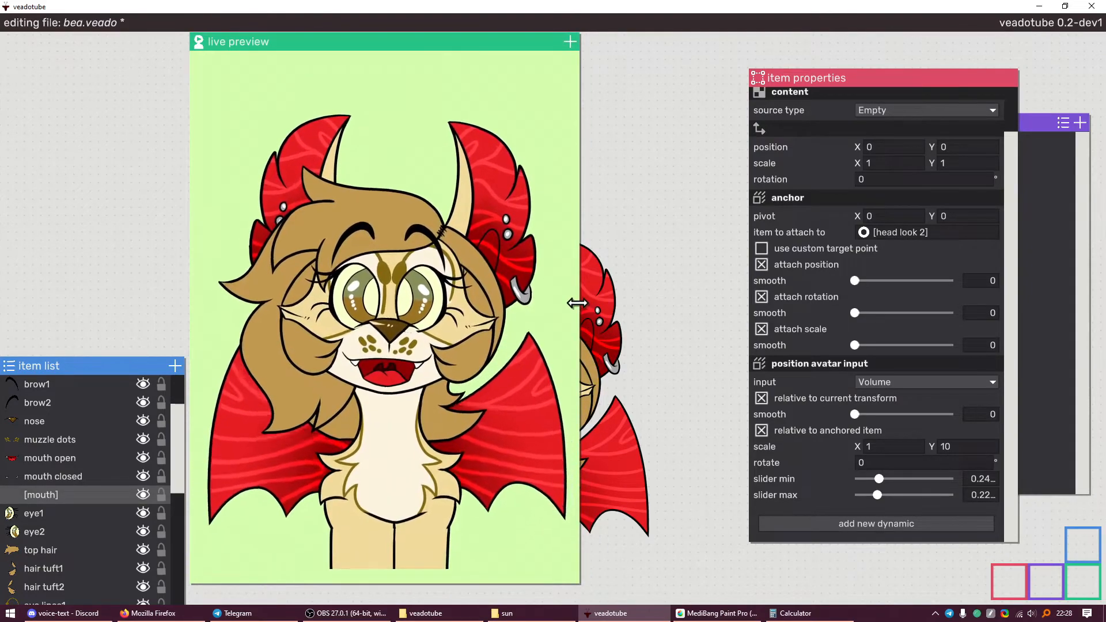
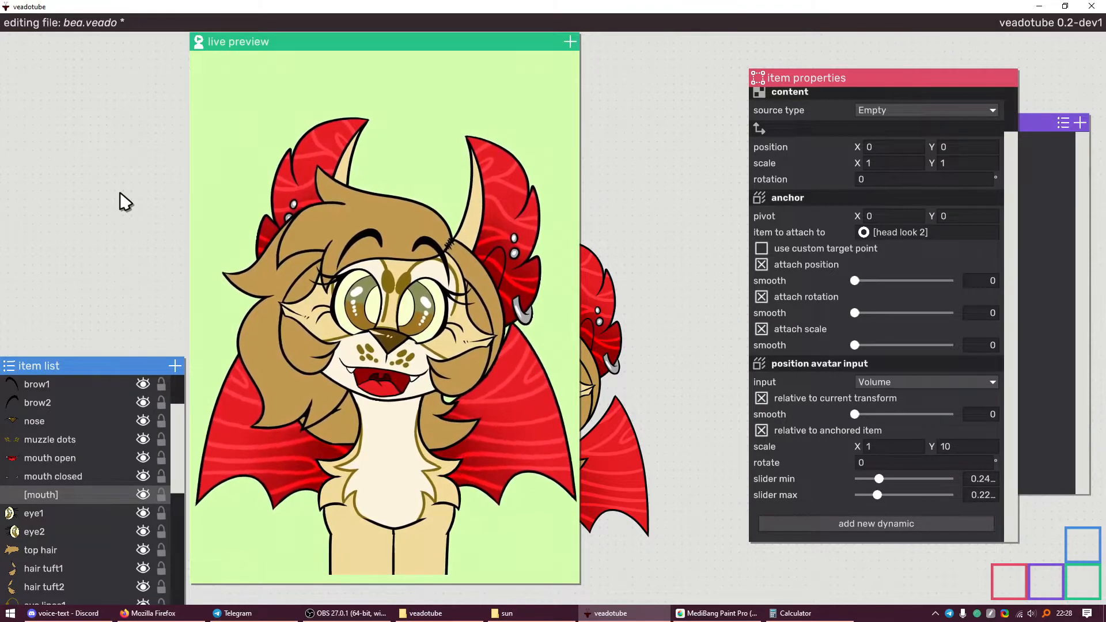
Save bea.veado and select eye closed2 together with eye closed1
key(ctrl+s)
scroll(85, 458, up, 2)
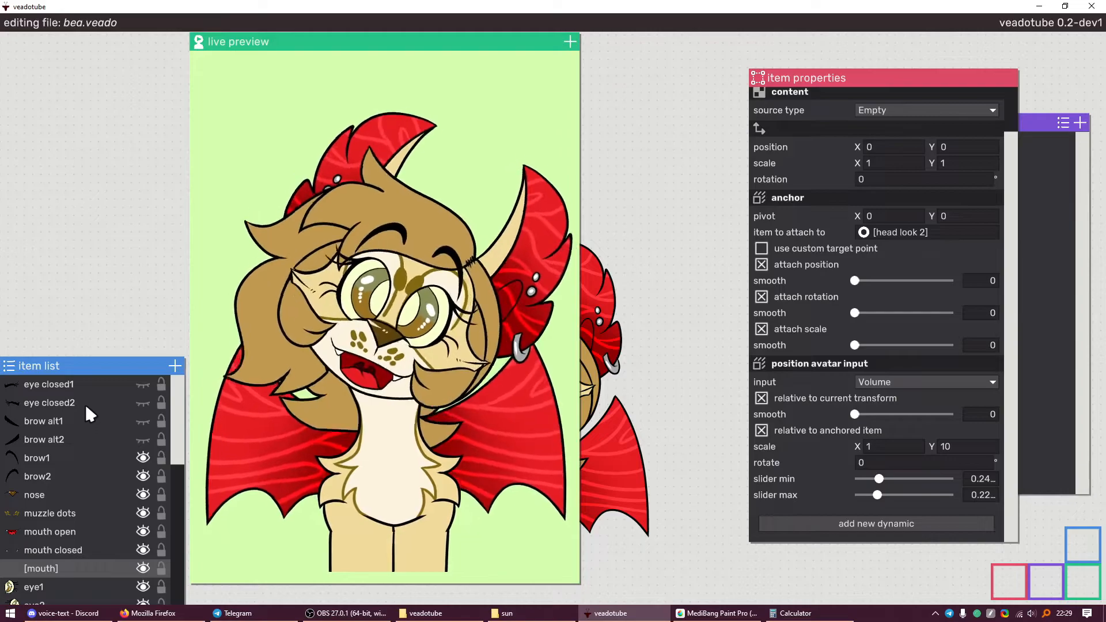
click(84, 402)
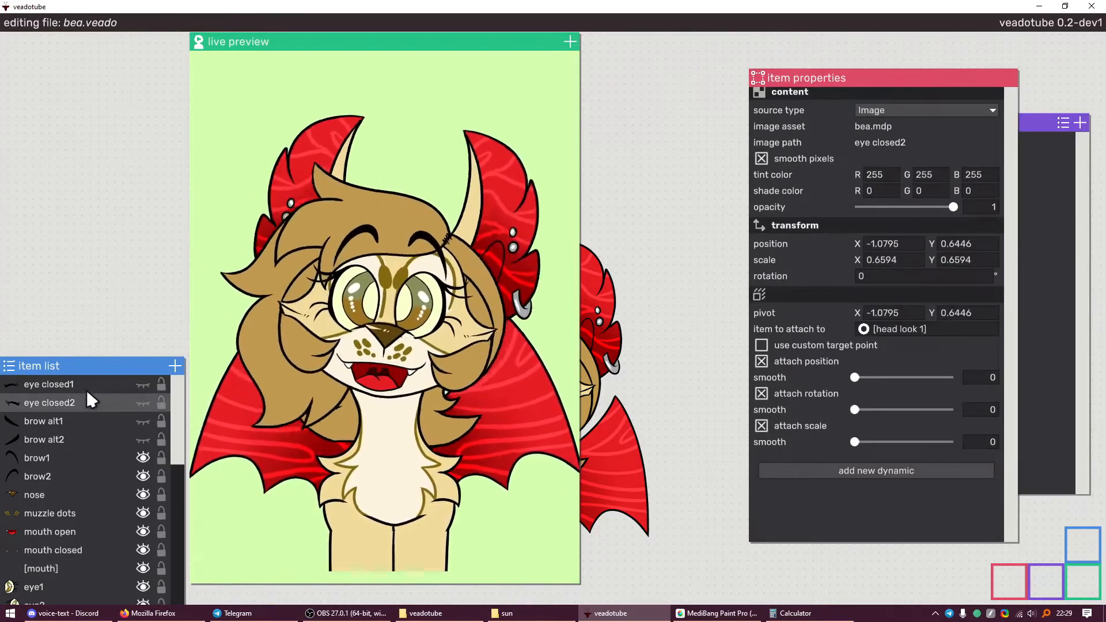
ctrl+click(86, 389)
Inspect the placement settings of brow alt1, eye closed2 and eye1
click(81, 420)
click(84, 405)
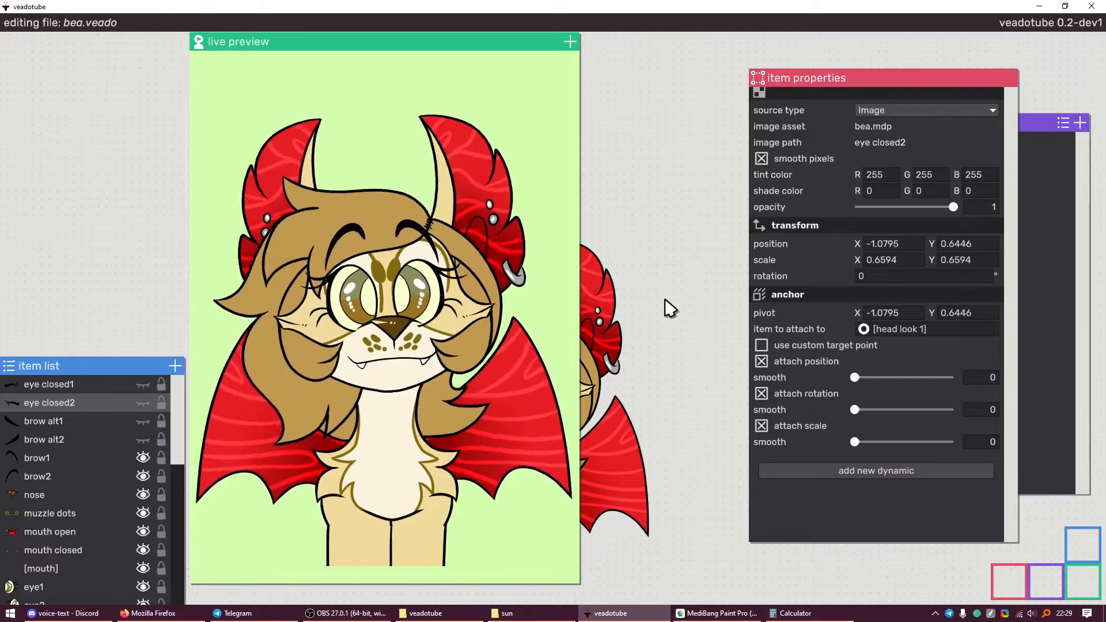
scroll(109, 439, down, 5)
click(89, 441)
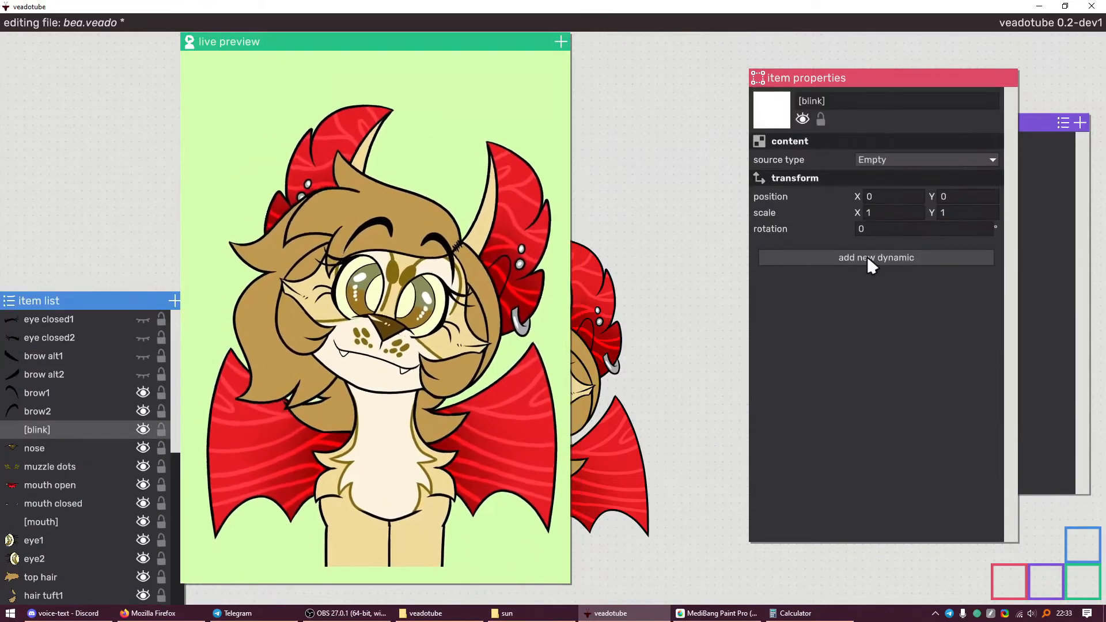
Add a position avatar input to [blink] and bring up its input-source choices
click(866, 256)
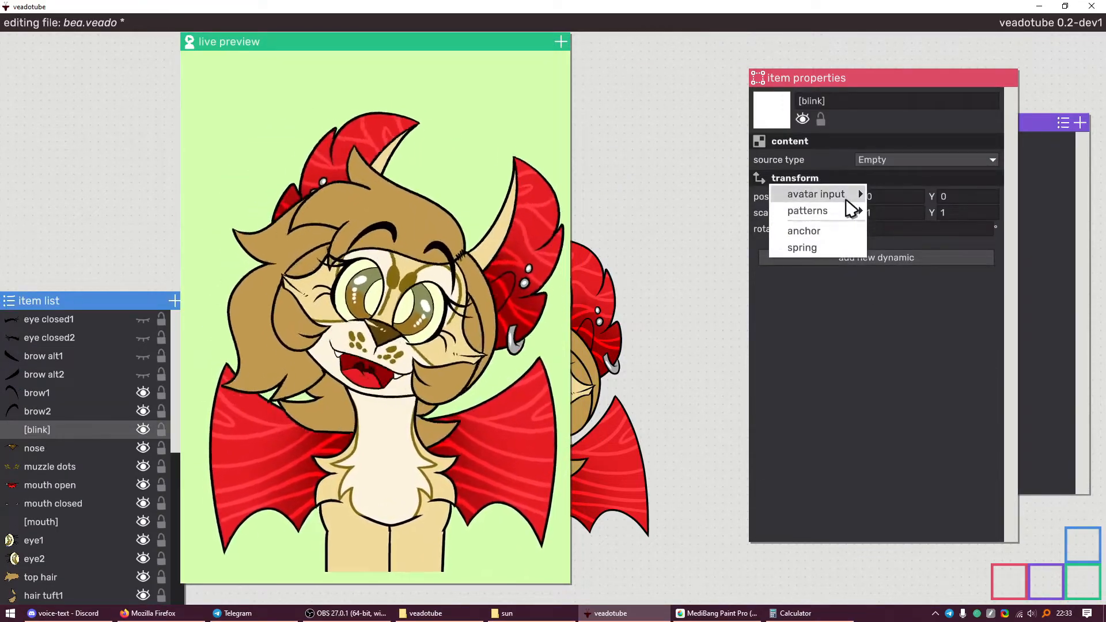
click(905, 178)
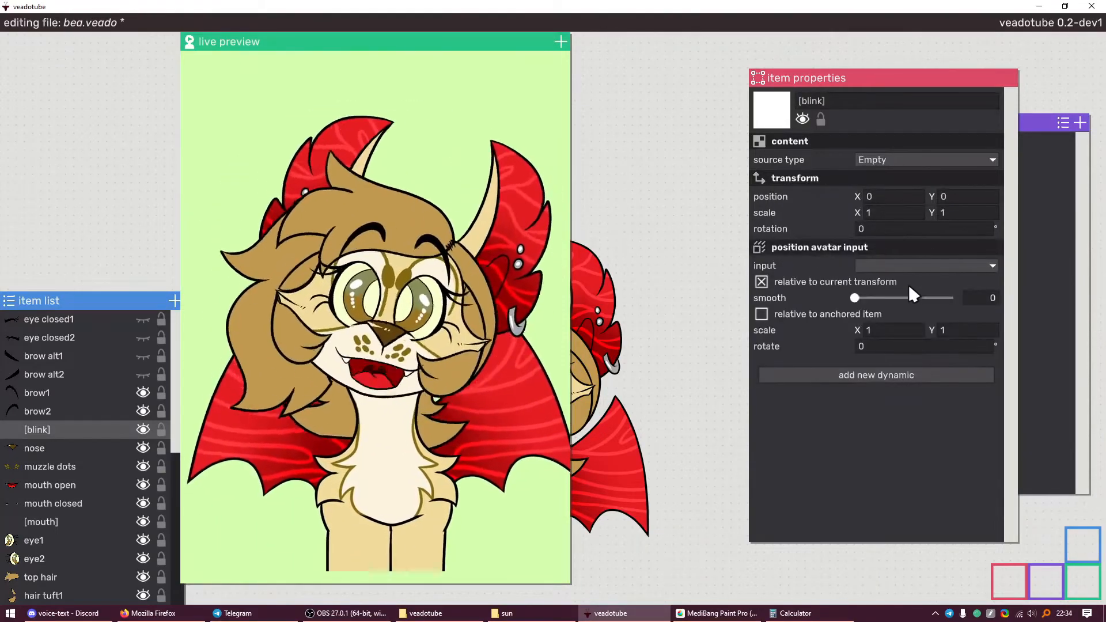
click(907, 264)
mouse_move(894, 283)
Drive the input with a Keyboard key and anchor the new expl image to [mouth]
scroll(1012, 507, down, 10)
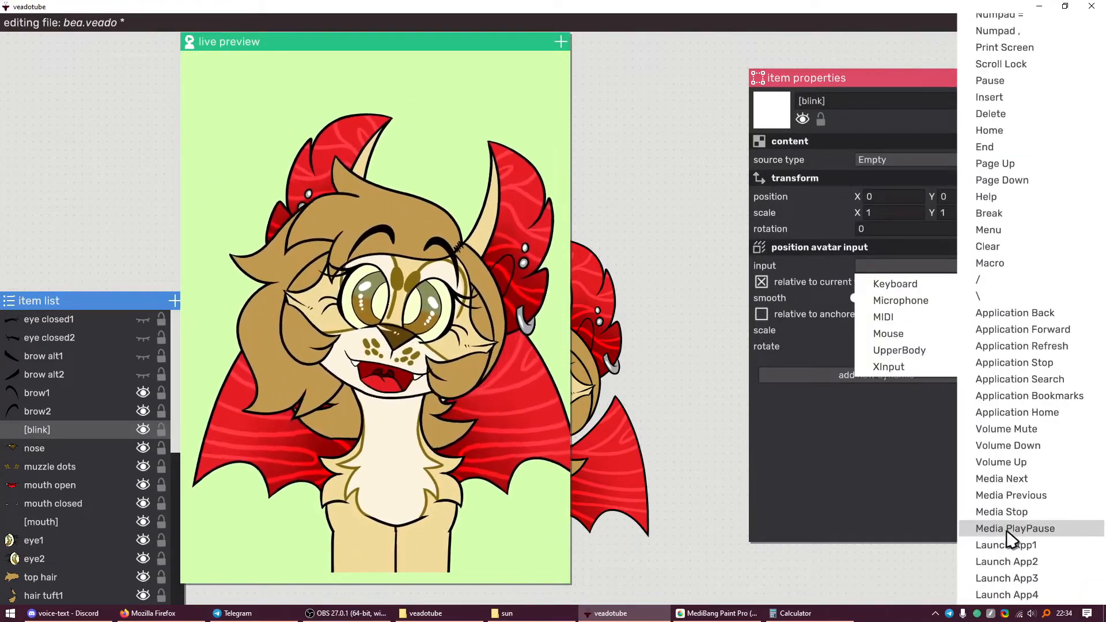
scroll(1011, 547, up, 20)
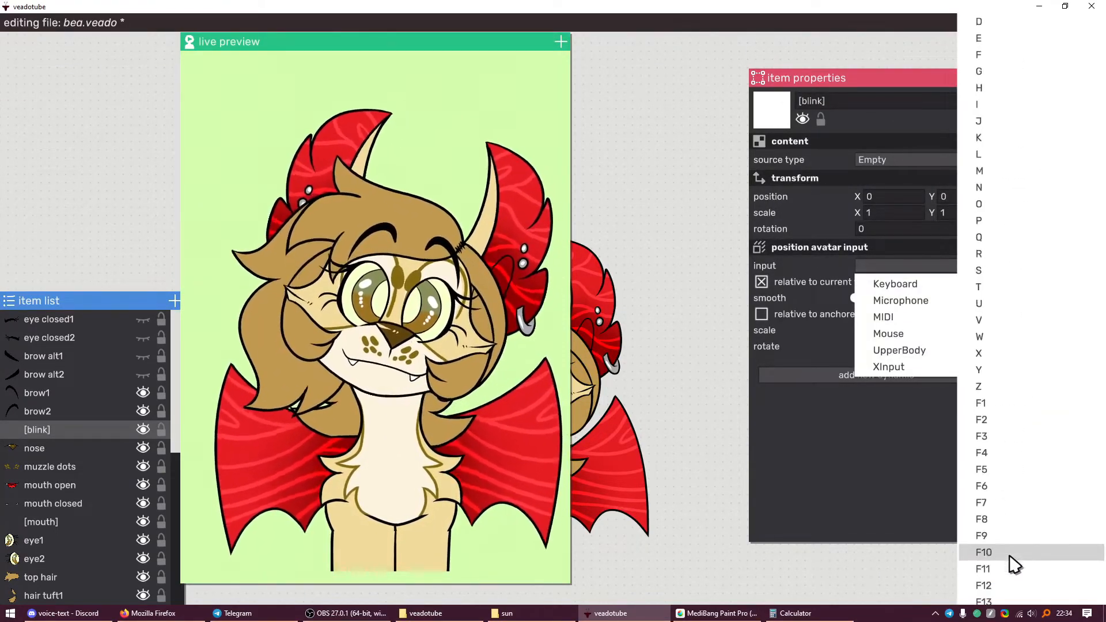
scroll(1013, 565, up, 5)
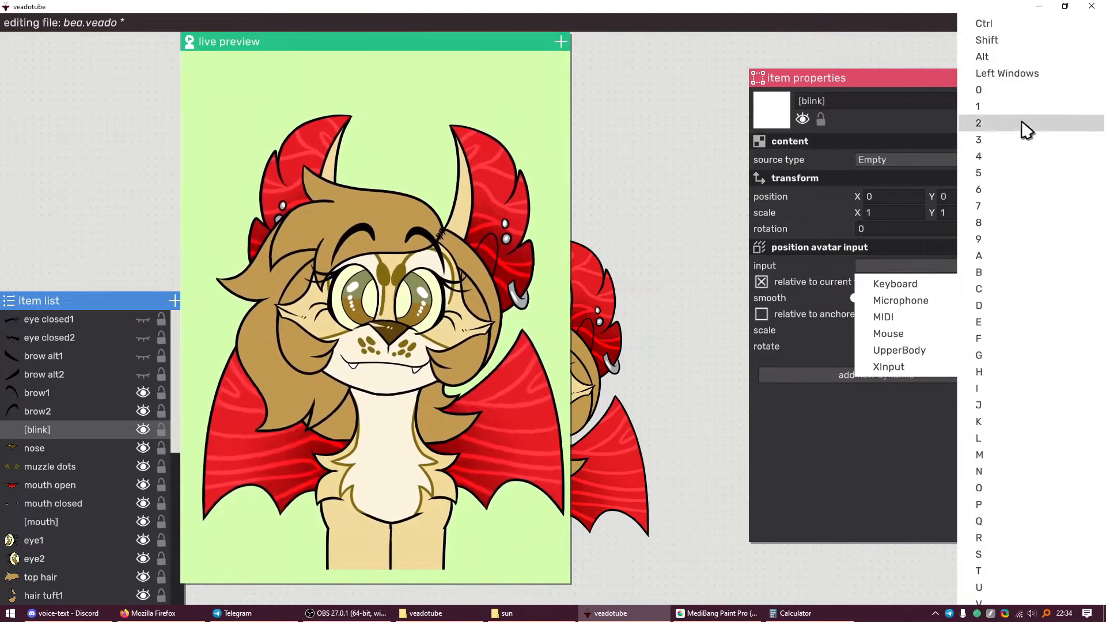
scroll(1031, 296, down, 10)
scroll(1028, 334, up, 3)
scroll(1029, 342, up, 4)
scroll(1019, 334, down, 15)
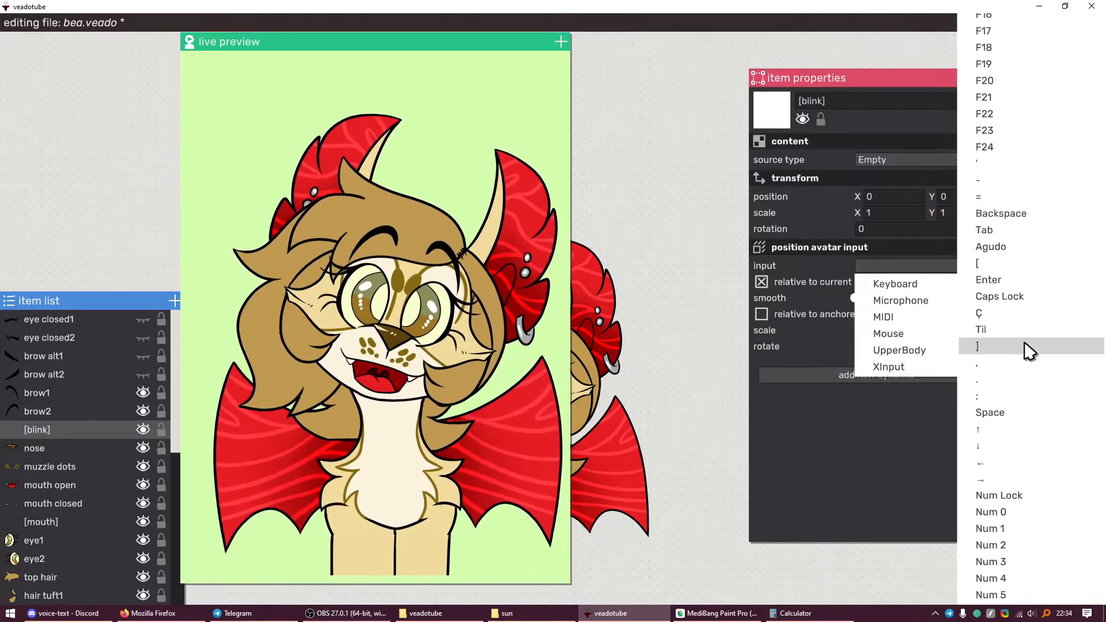
scroll(1026, 349, down, 12)
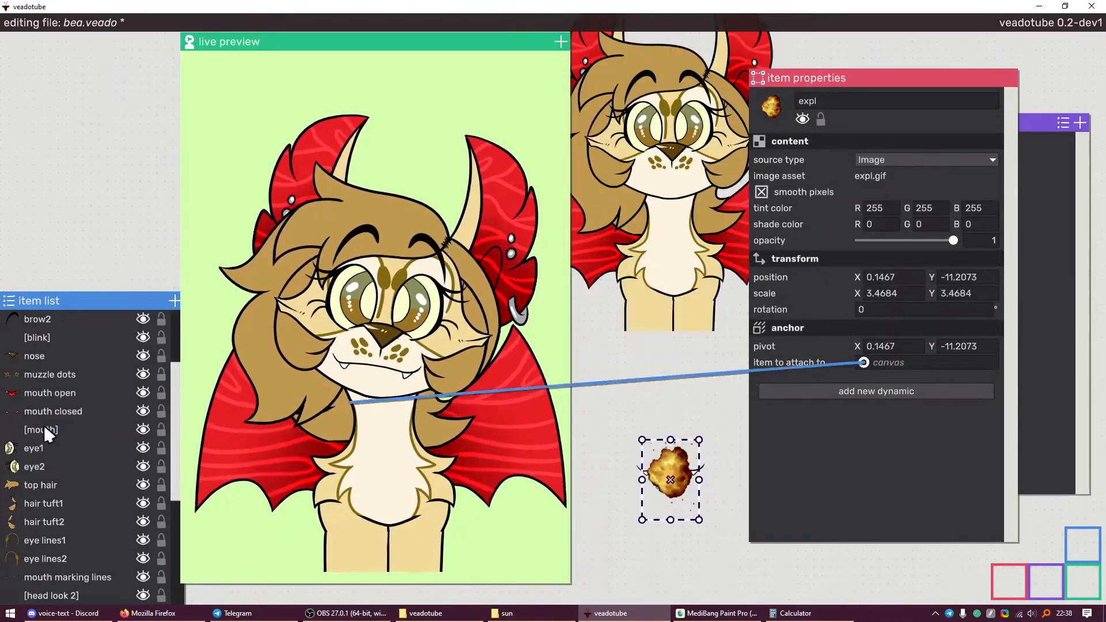
drag(371, 387, 46, 433)
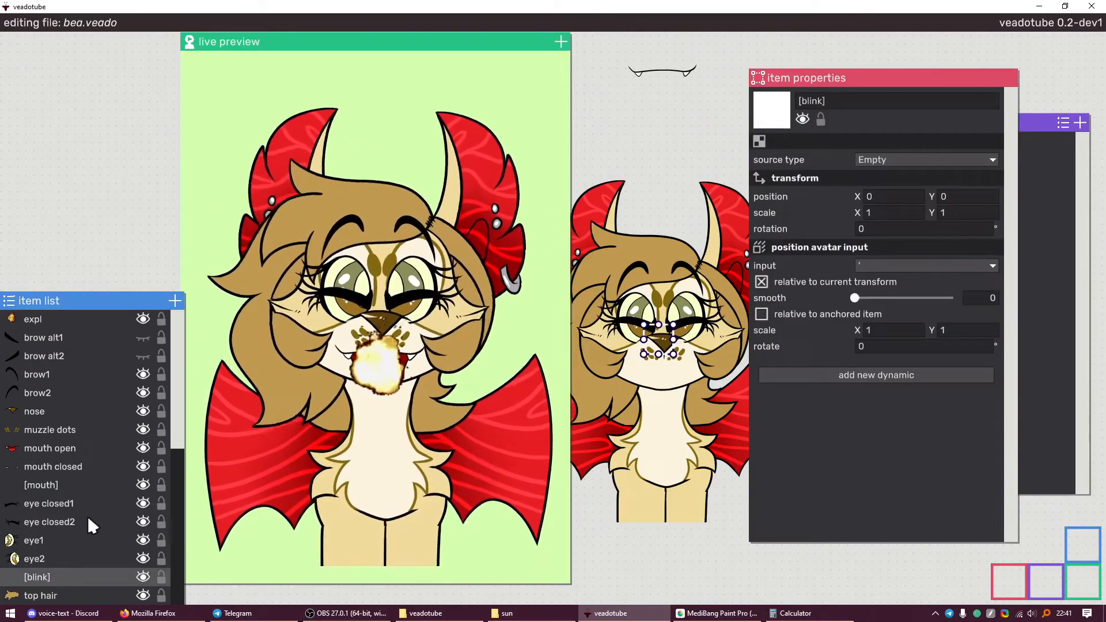
Add an anchor dynamic to [blink], move it above the position input, and link it to [head look 1]
scroll(95, 513, down, 2)
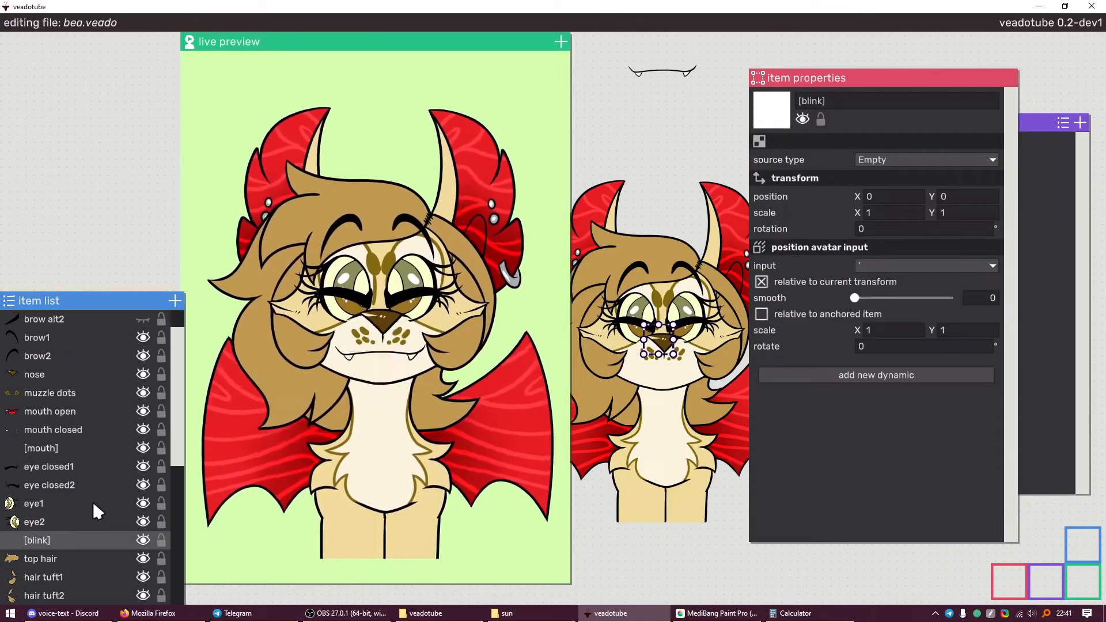
click(896, 373)
click(865, 341)
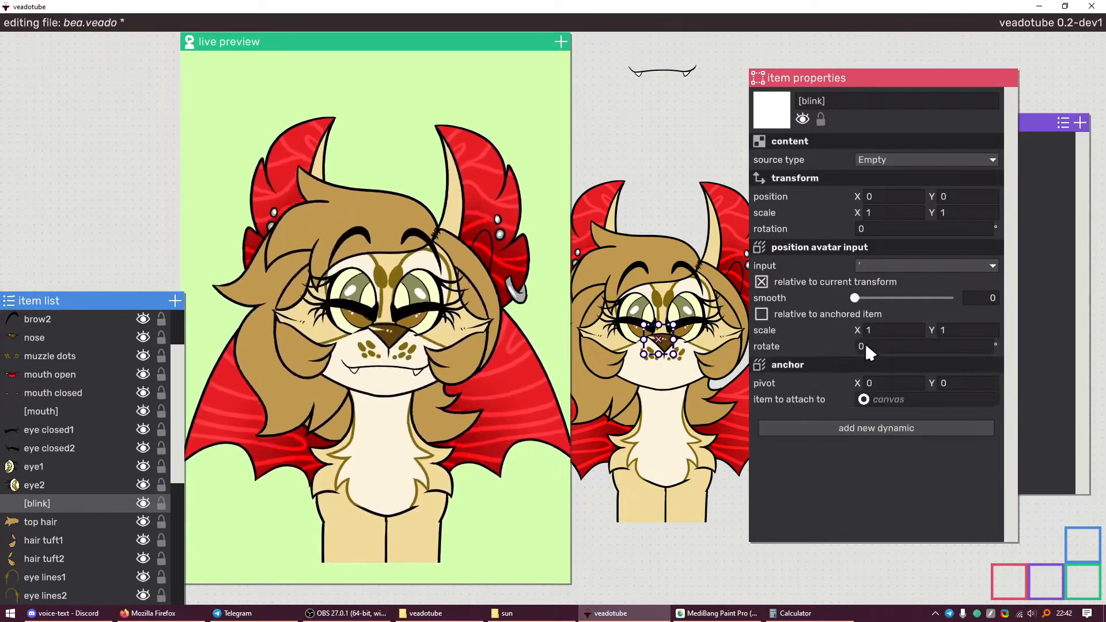
right_click(849, 288)
click(885, 317)
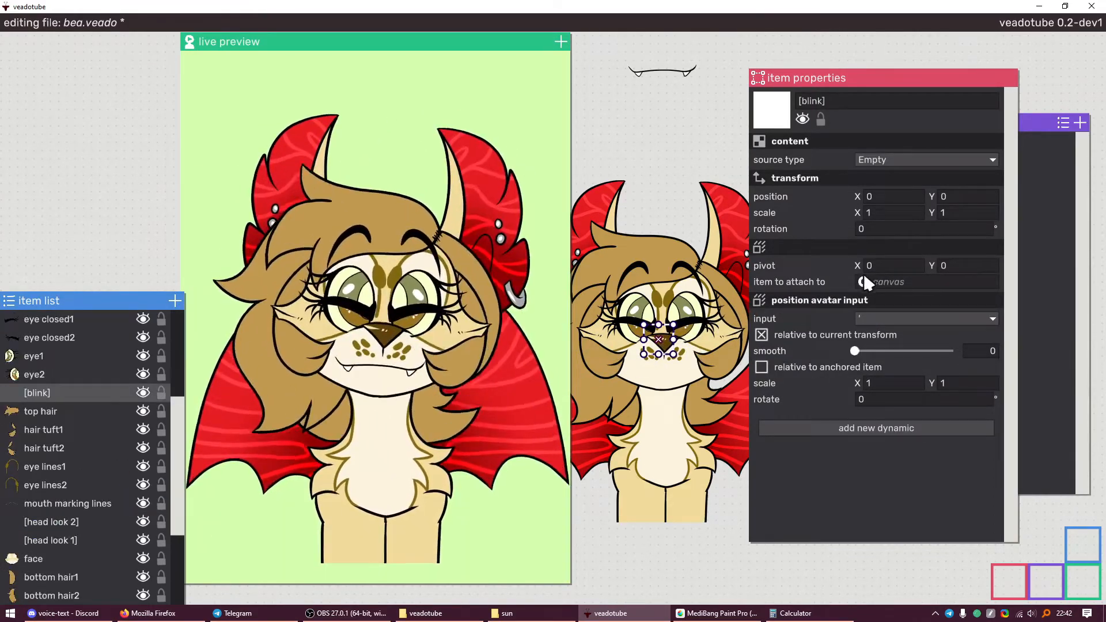
drag(863, 281, 69, 540)
Anchor eye closed1, eye closed2, eye1 and eye2 to [blink]
scroll(77, 342, up, 1)
click(72, 354)
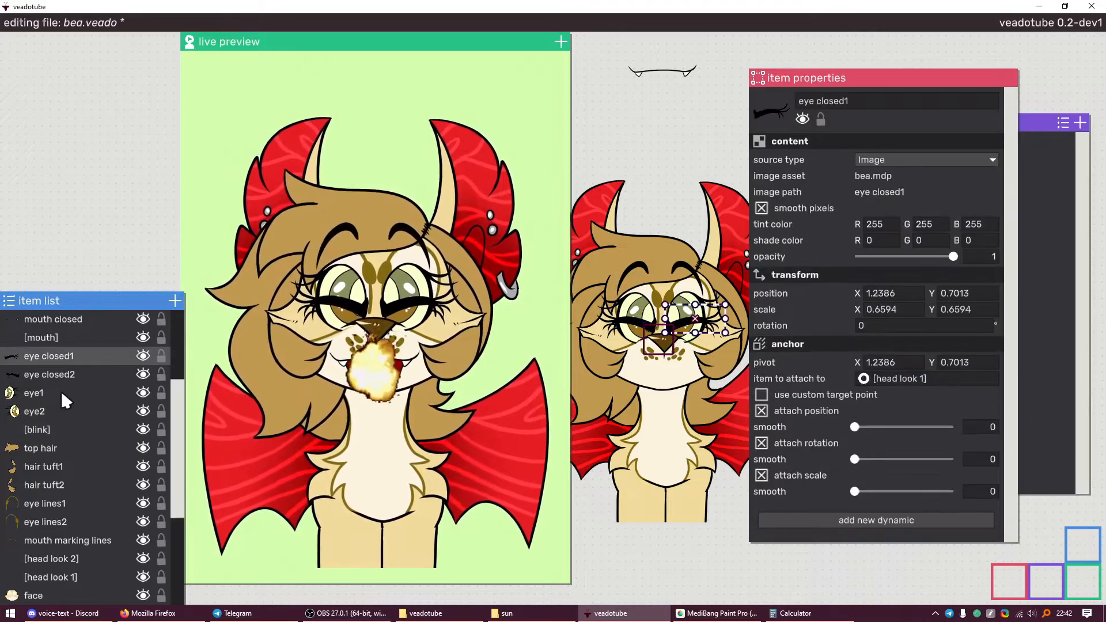
shift+click(59, 407)
drag(863, 378, 53, 428)
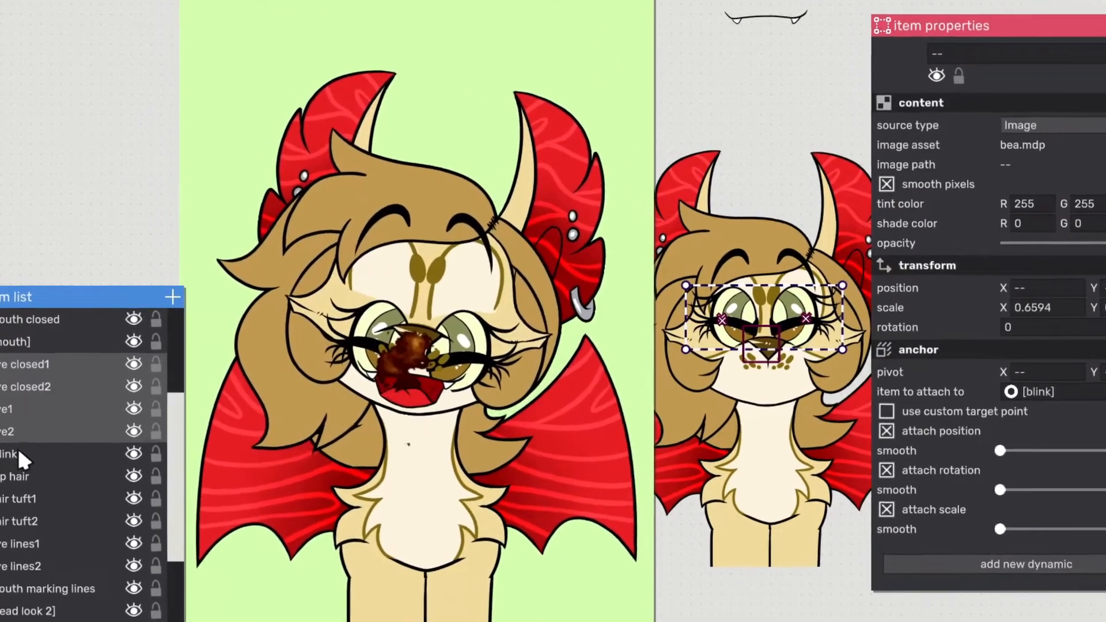
click(17, 455)
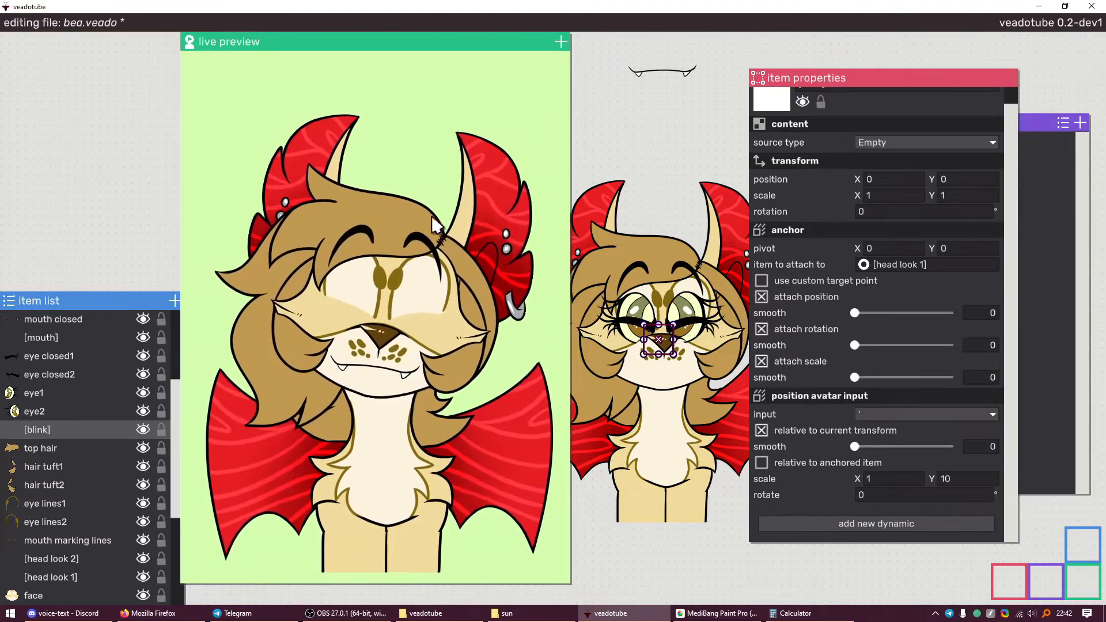
Raise eye1's Y position by 10 to 10.7451 using Calculator
click(67, 409)
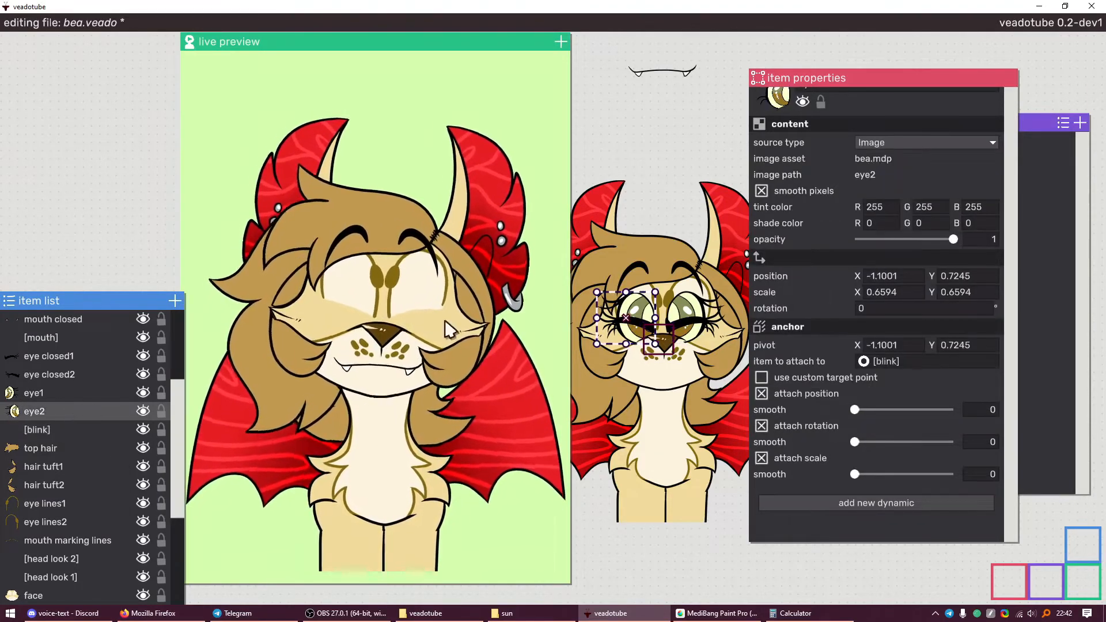
click(69, 393)
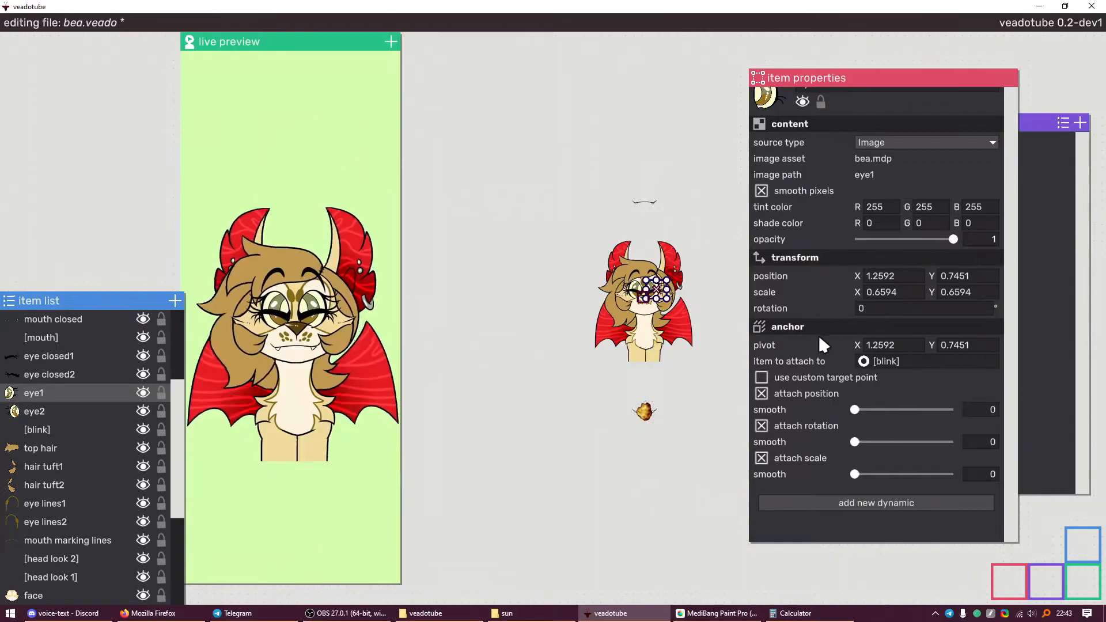
click(966, 344)
key(ctrl+c)
click(800, 612)
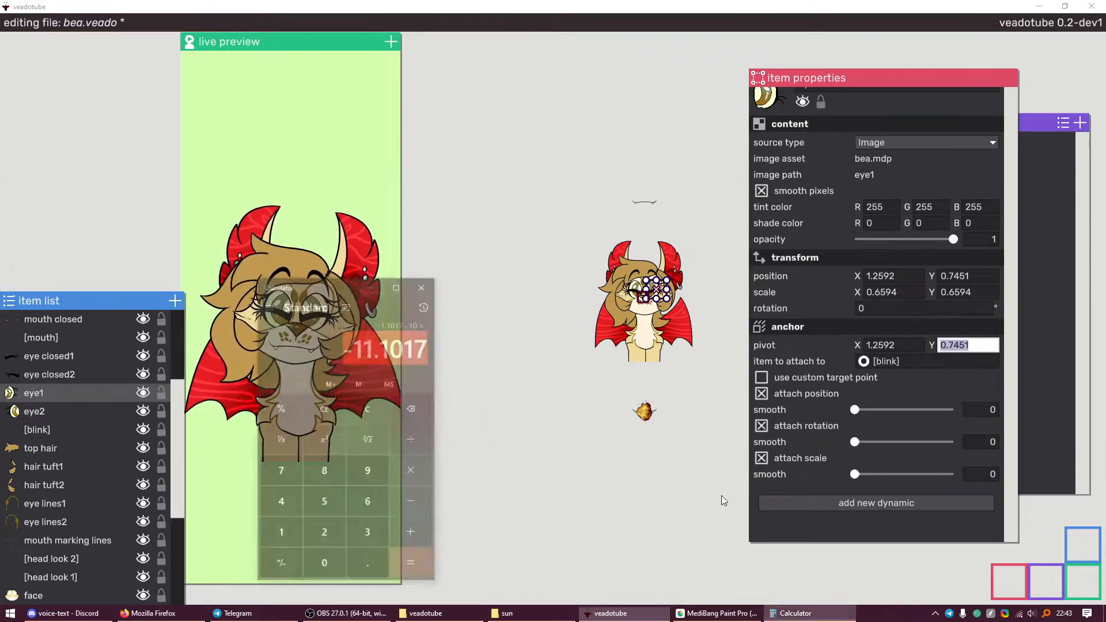
key(ctrl+v)
text(+10)
key(Return)
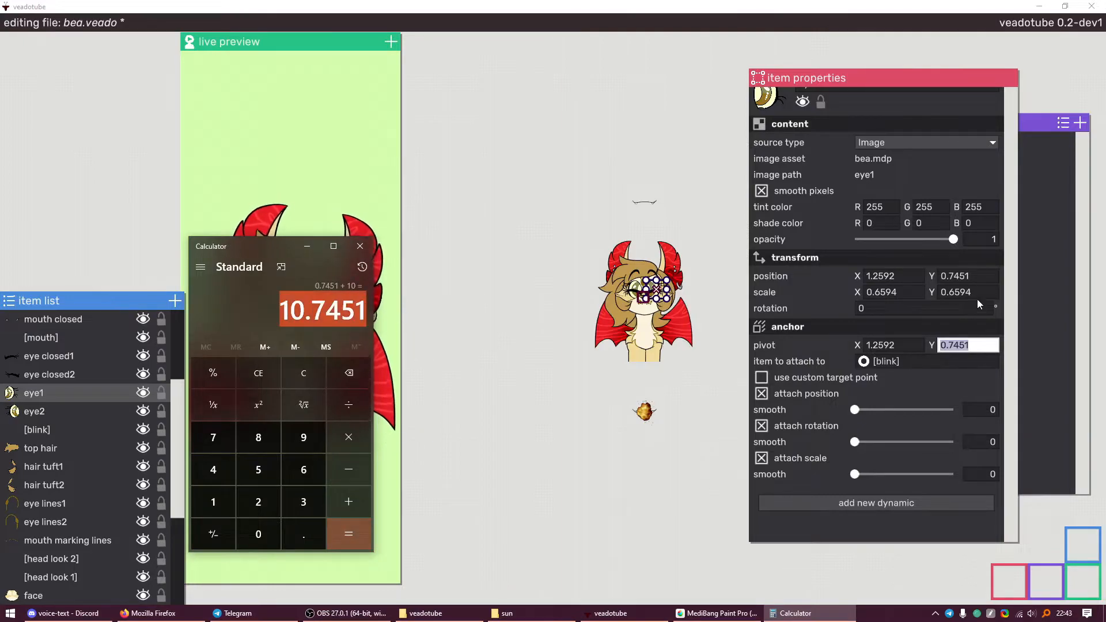
key(alt+Tab)
click(969, 276)
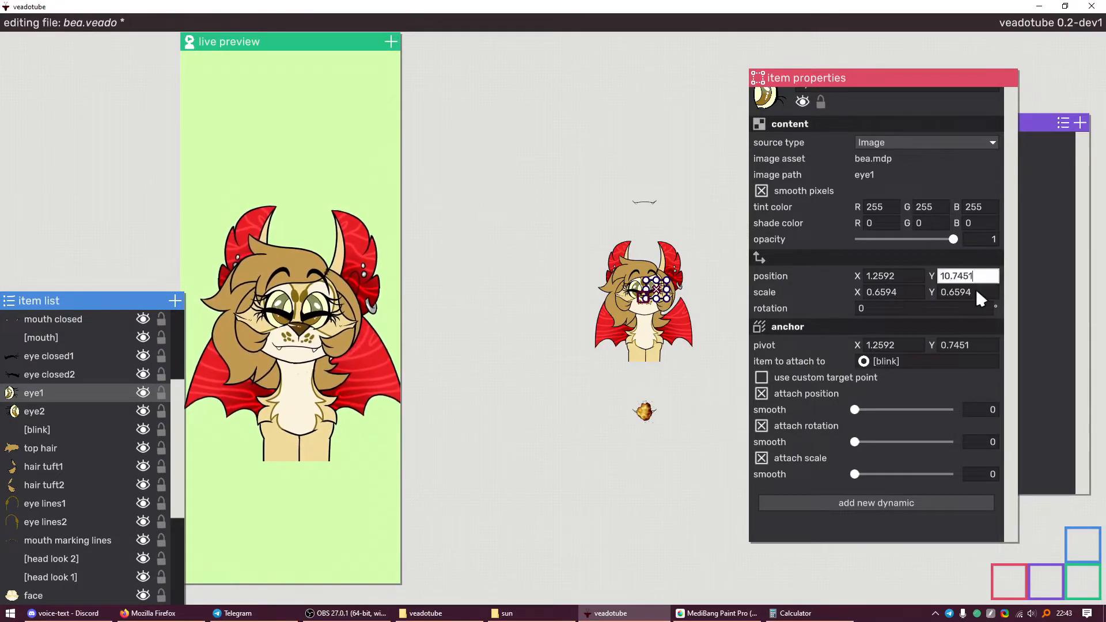
key(ctrl+v)
key(Return)
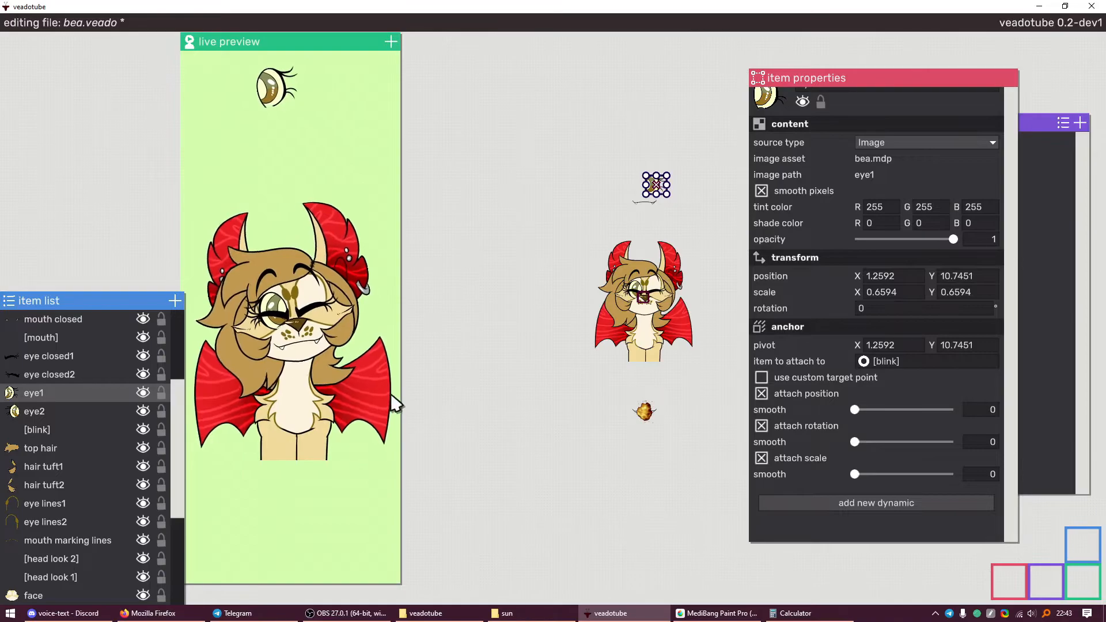
Raise eye2's Y position from 0.7245 to 10.7245
click(78, 411)
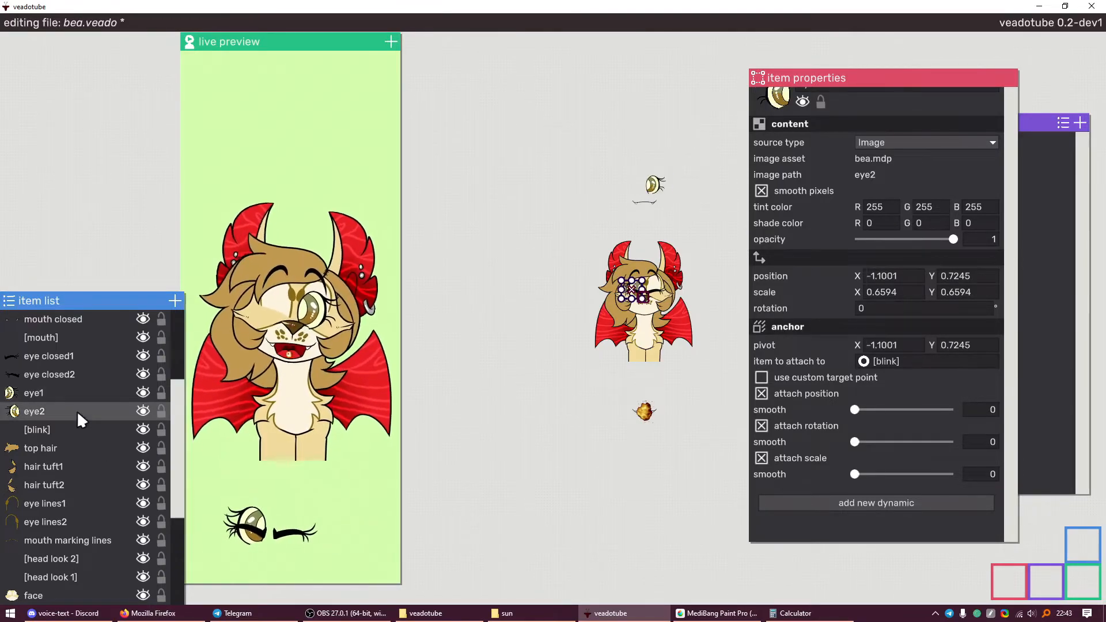
click(969, 276)
key(ctrl+c)
key(alt+Tab)
key(ctrl+v)
text(+100)
key(BackSpace)
key(Return)
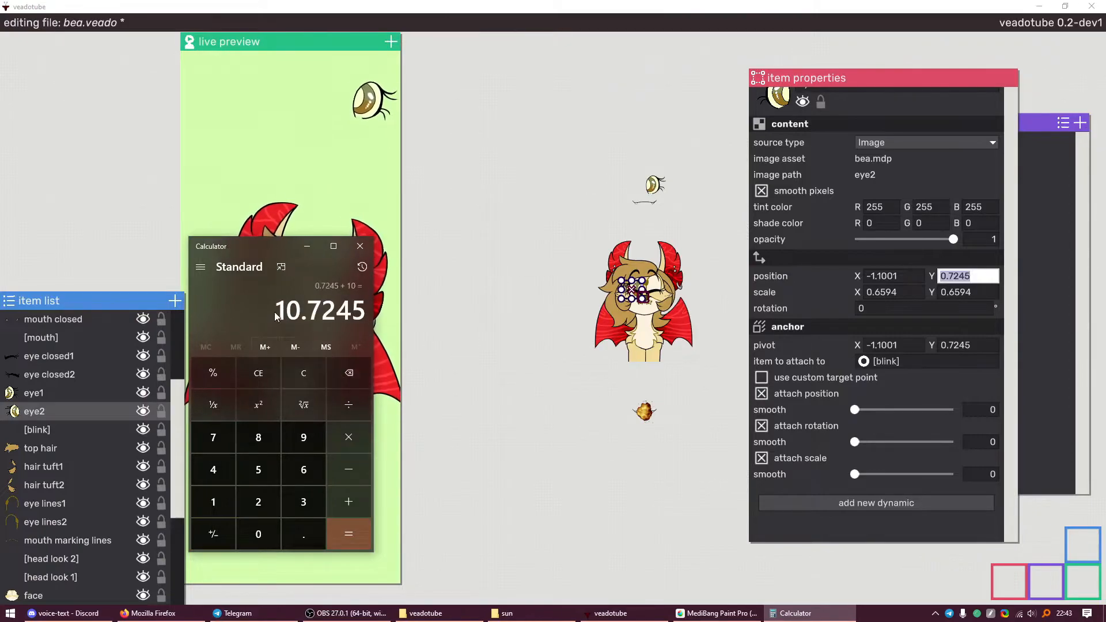
click(979, 291)
click(983, 274)
key(ctrl+v)
Shift eye closed1's Y position down to -9.2987
click(93, 359)
click(967, 276)
key(ctrl+c)
key(alt+Tab)
key(ctrl+v)
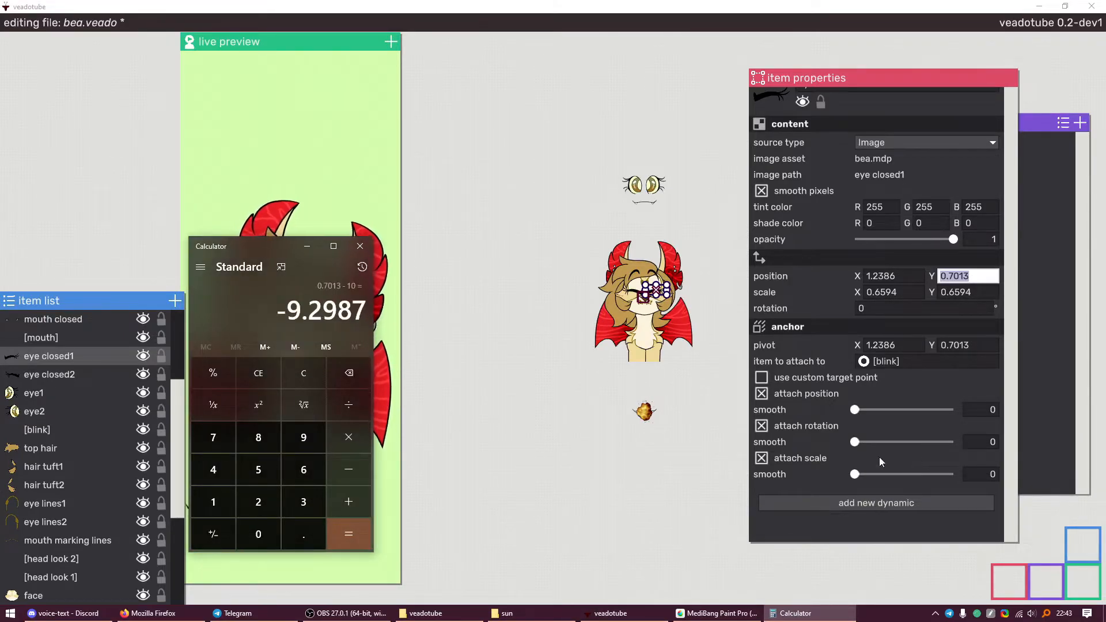
click(939, 273)
click(960, 278)
key(ctrl+v)
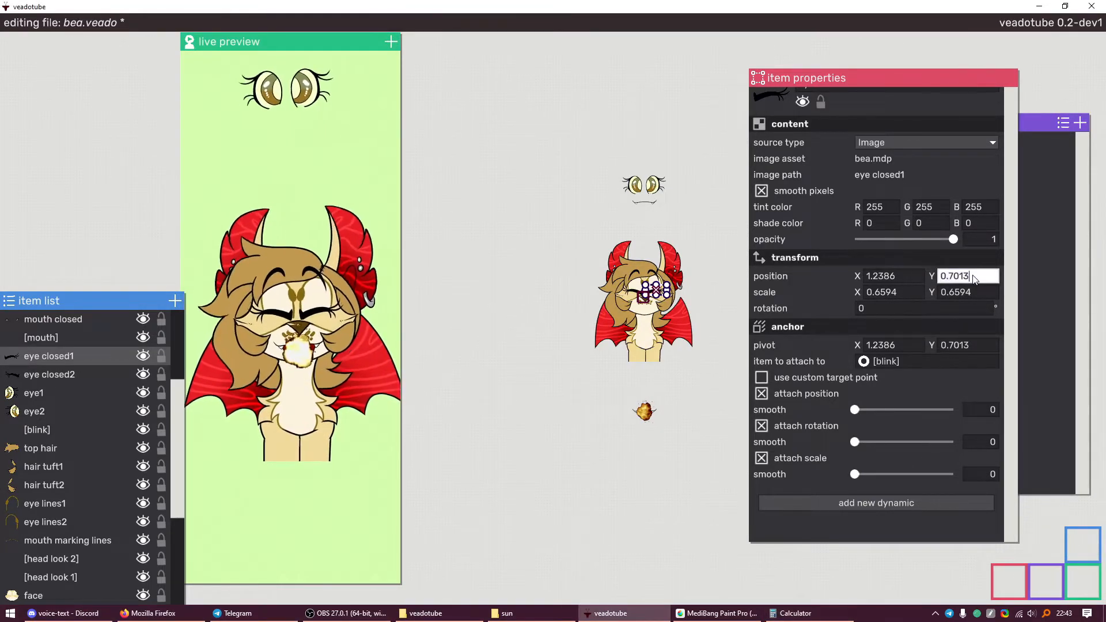
text(+10)
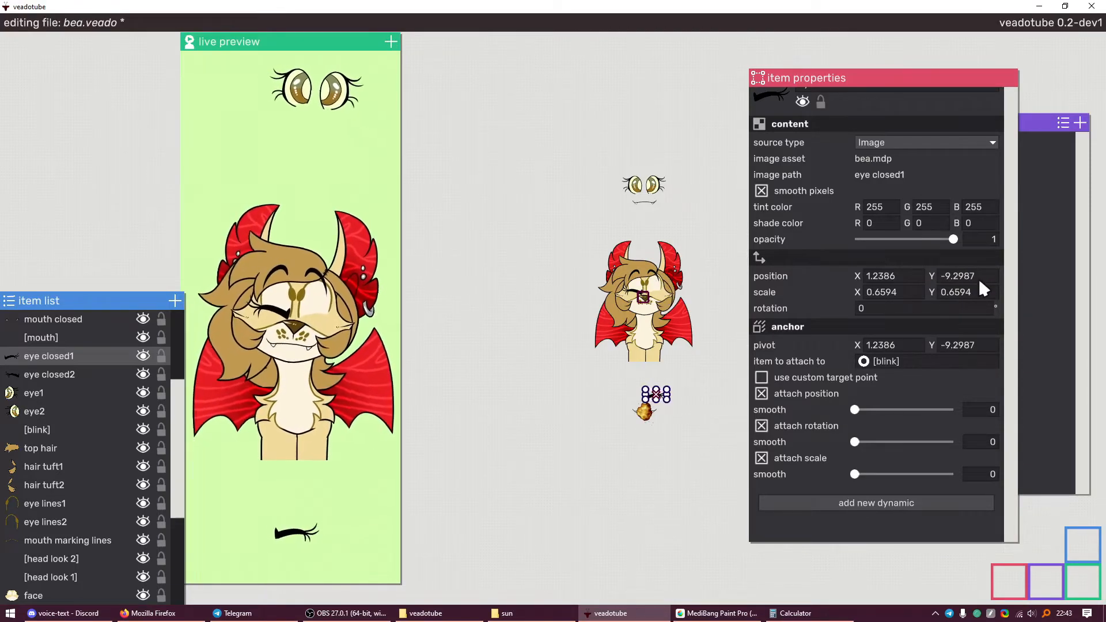
Lower eye closed2's Y position by 10 to -9.3554
click(95, 375)
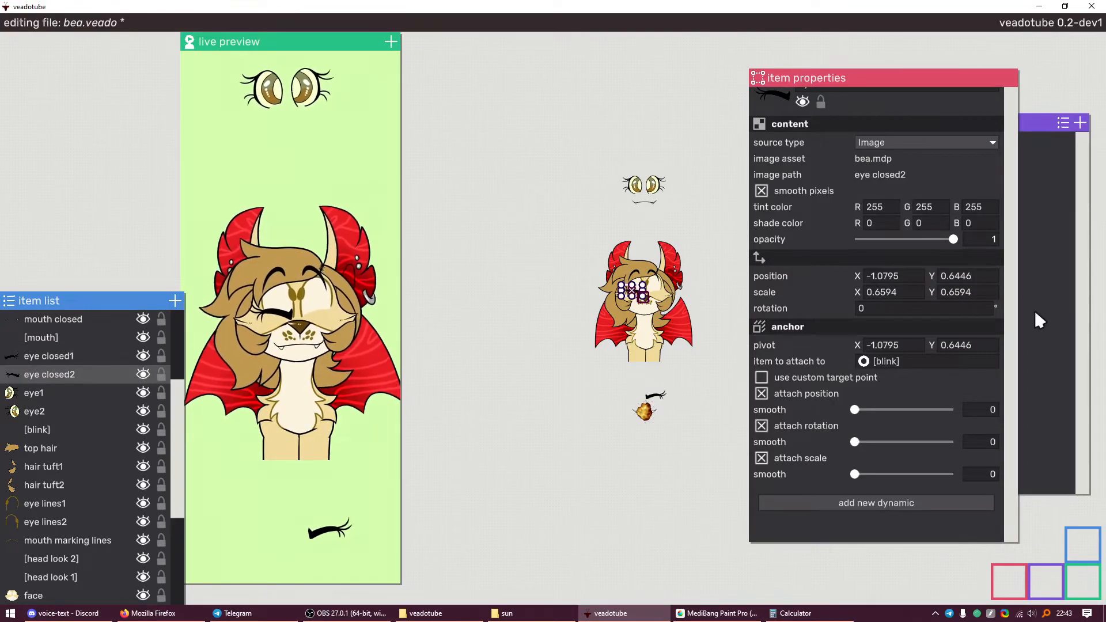
click(829, 620)
key(ctrl+v)
text(-10)
key(Return)
key(ctrl+c)
key(alt+Tab)
key(ctrl+v)
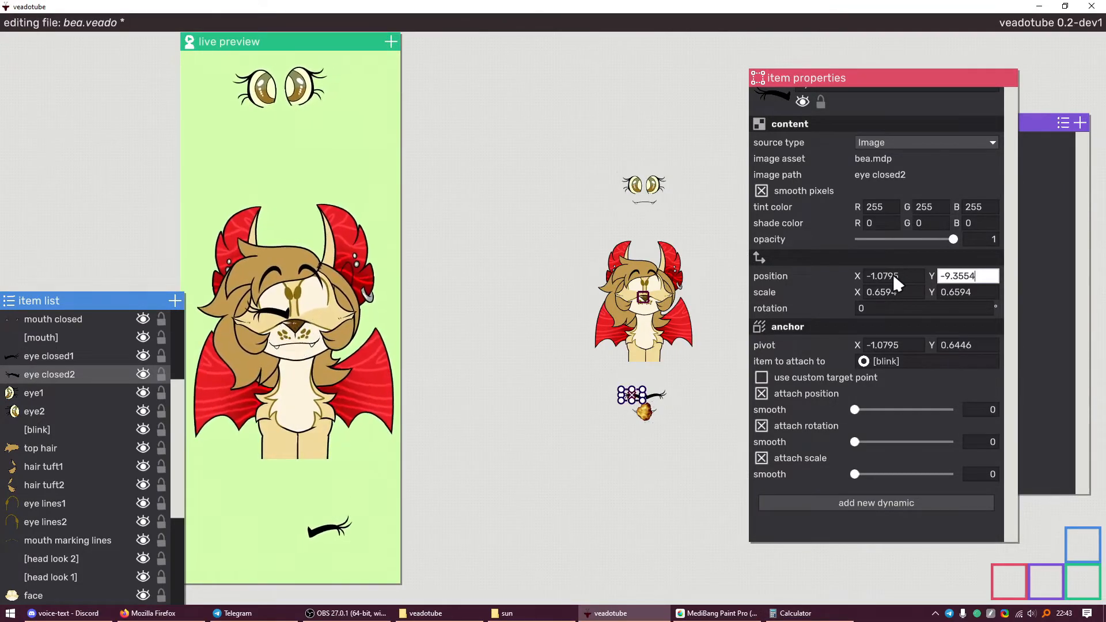
key(Return)
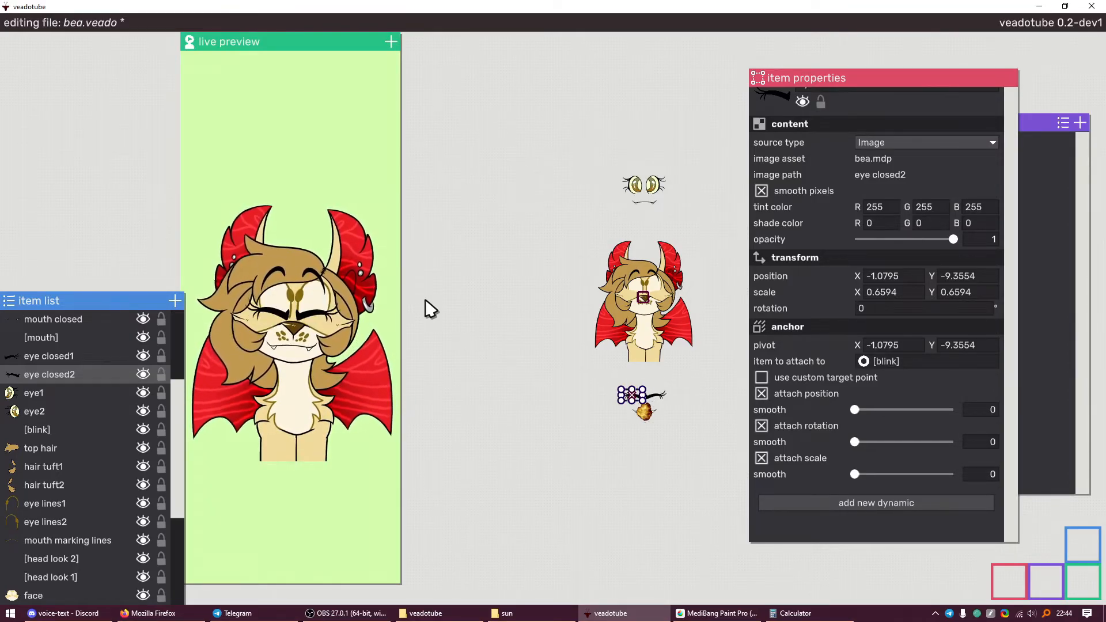
Zoom in on the avatar's face and check the brow alt1 and brow alt2 items
scroll(640, 288, up, 3)
drag(655, 302, 585, 312)
scroll(592, 295, up, 2)
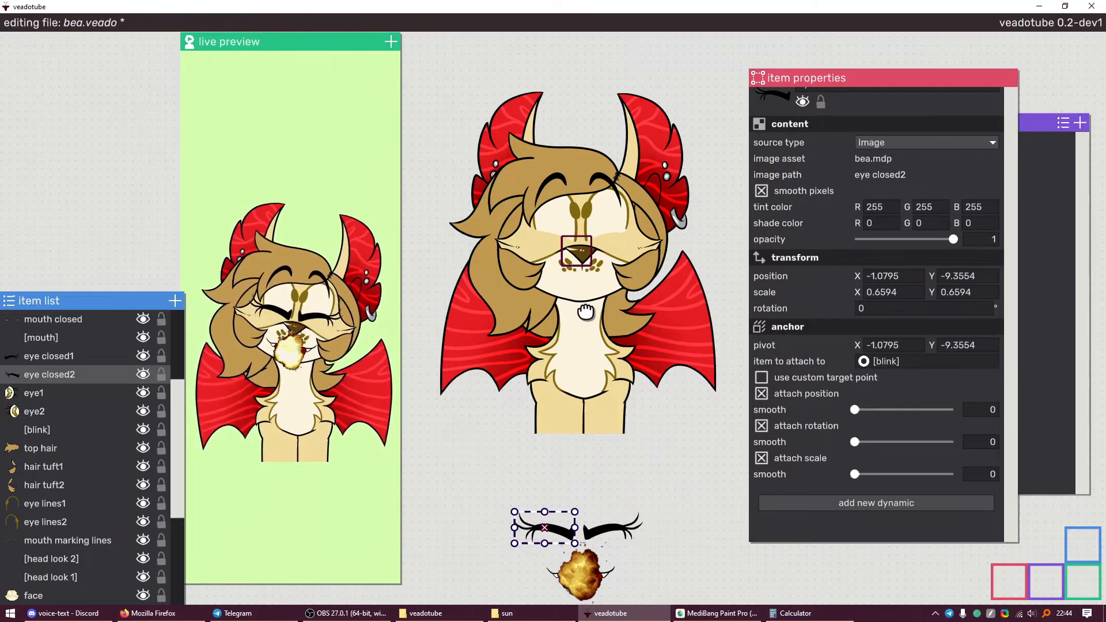
drag(585, 312, 583, 410)
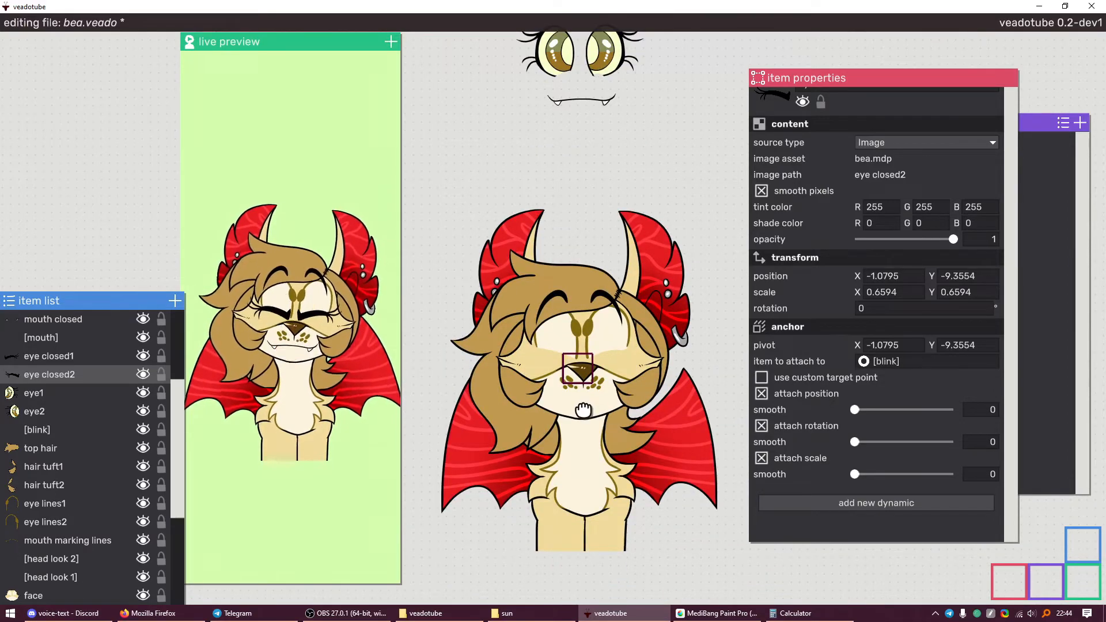
scroll(583, 410, up, 2)
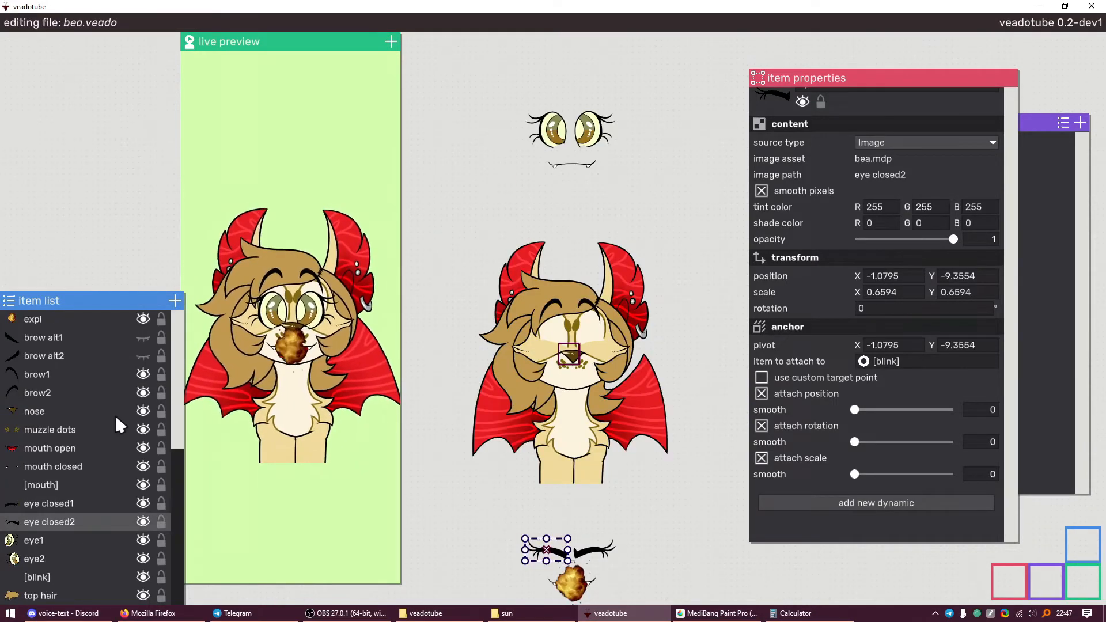
click(106, 353)
click(110, 334)
click(95, 353)
click(96, 341)
click(91, 354)
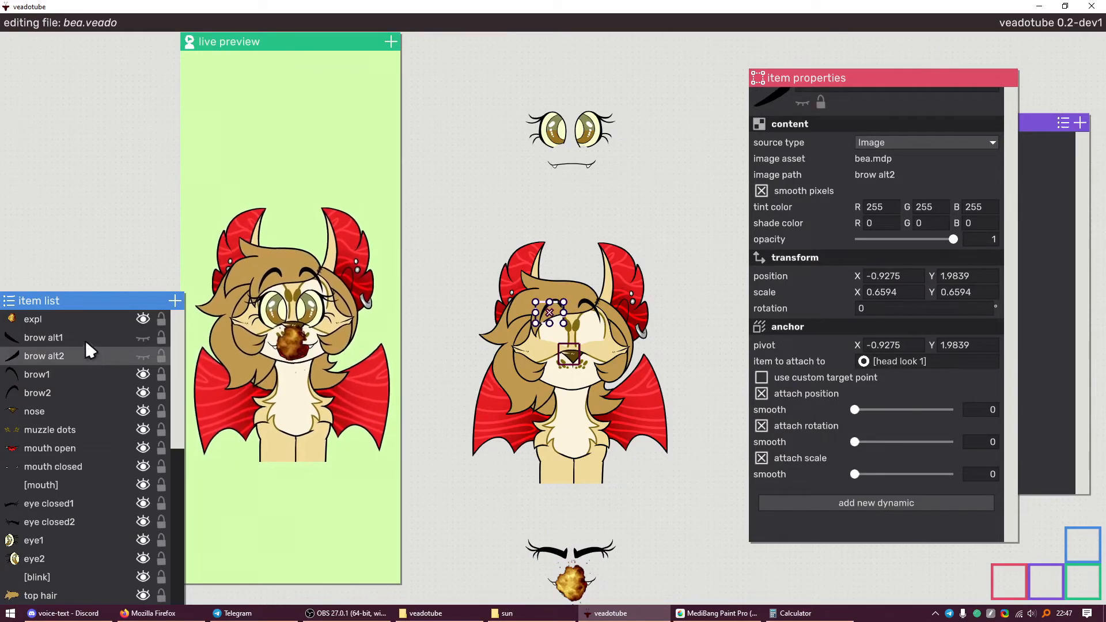
click(87, 337)
drag(587, 384, 599, 347)
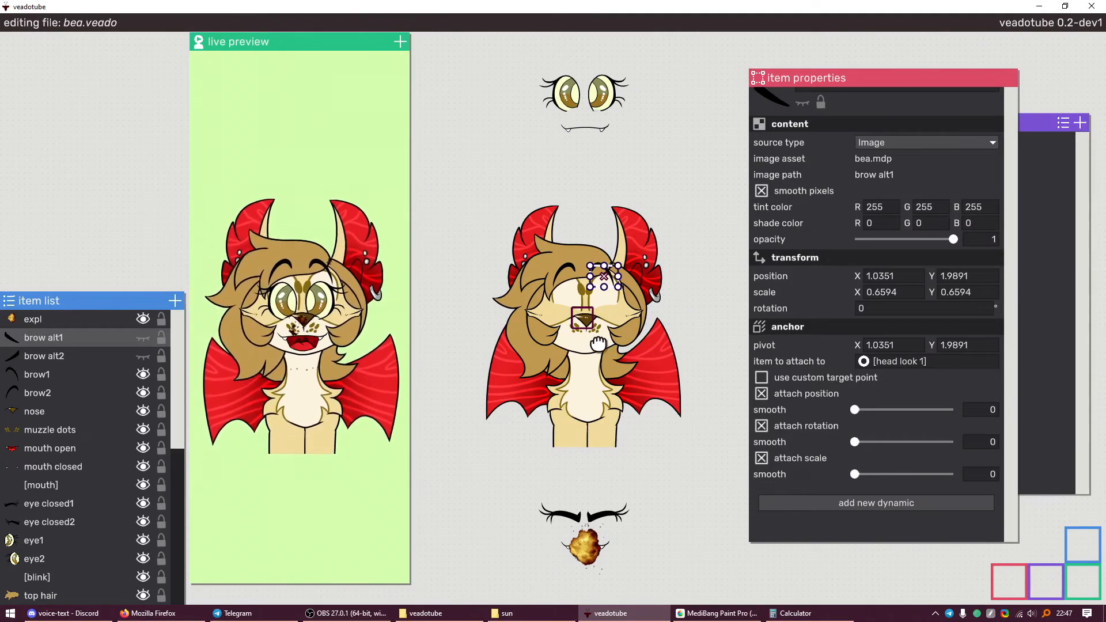
Delete the expl explosion item from the avatar
click(469, 464)
click(33, 317)
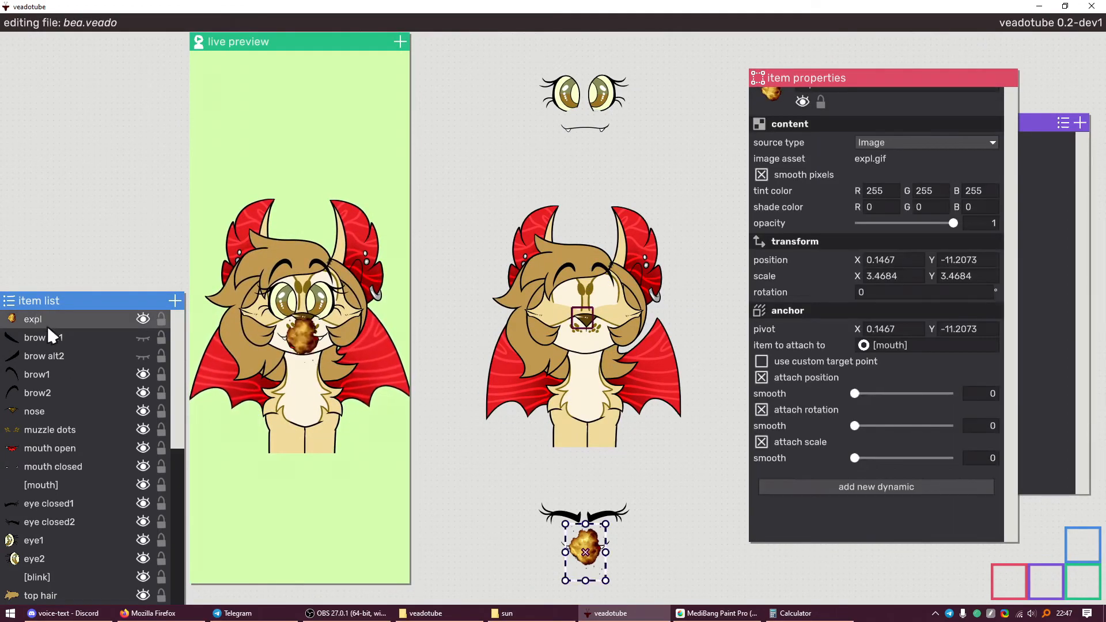
key(Delete)
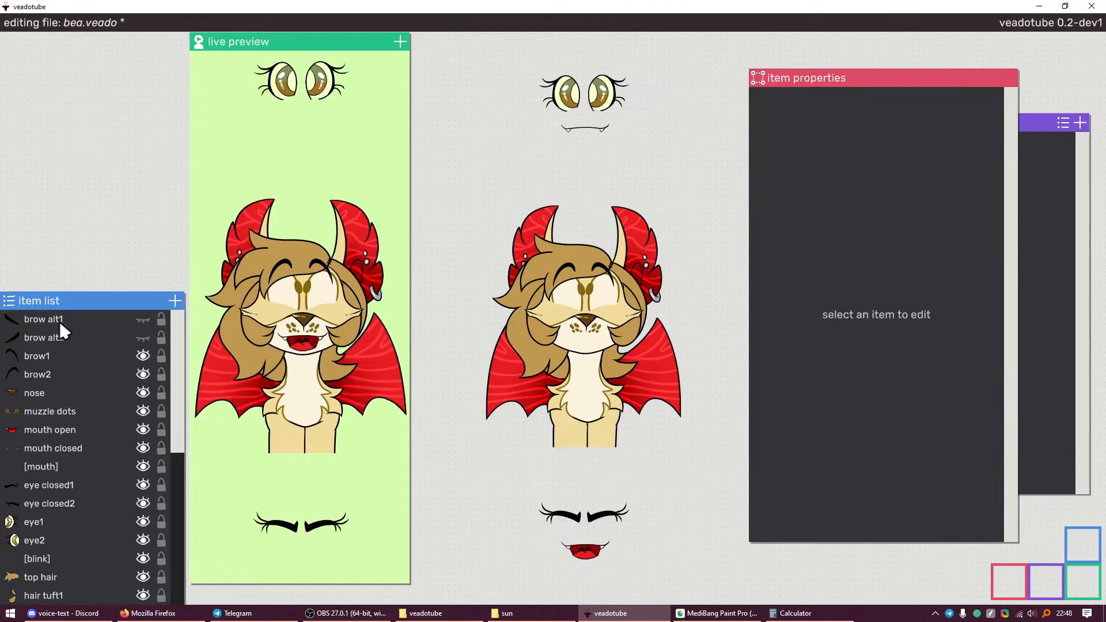
Give brow1 and brow2 a Wave pattern: velocity 1.2, scale X 0, Y 0.2, relative to anchor
click(64, 356)
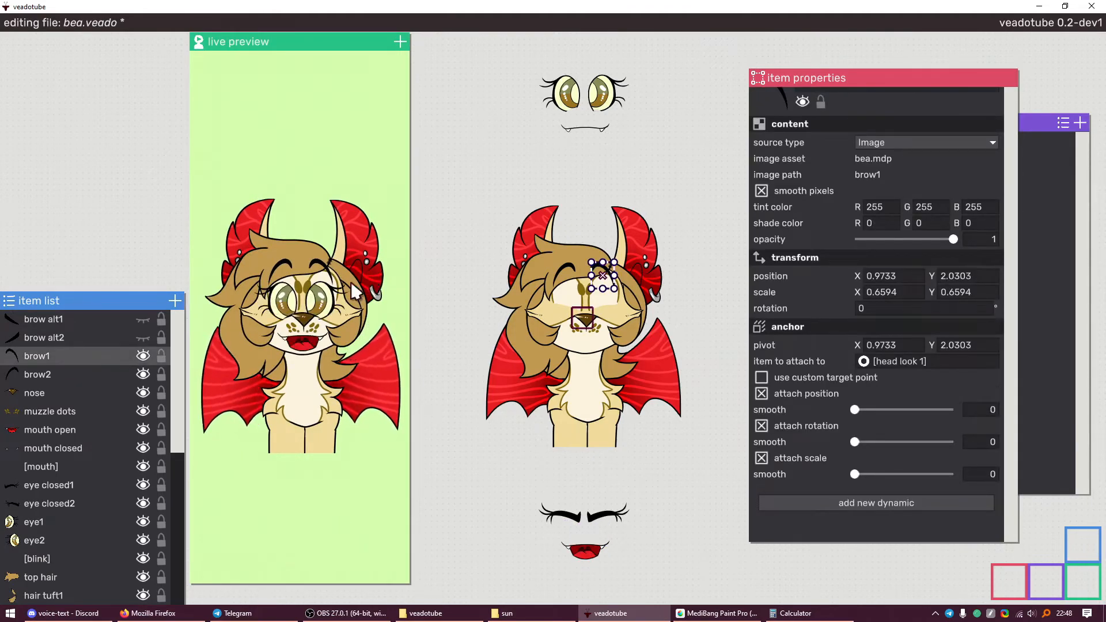
ctrl+click(85, 373)
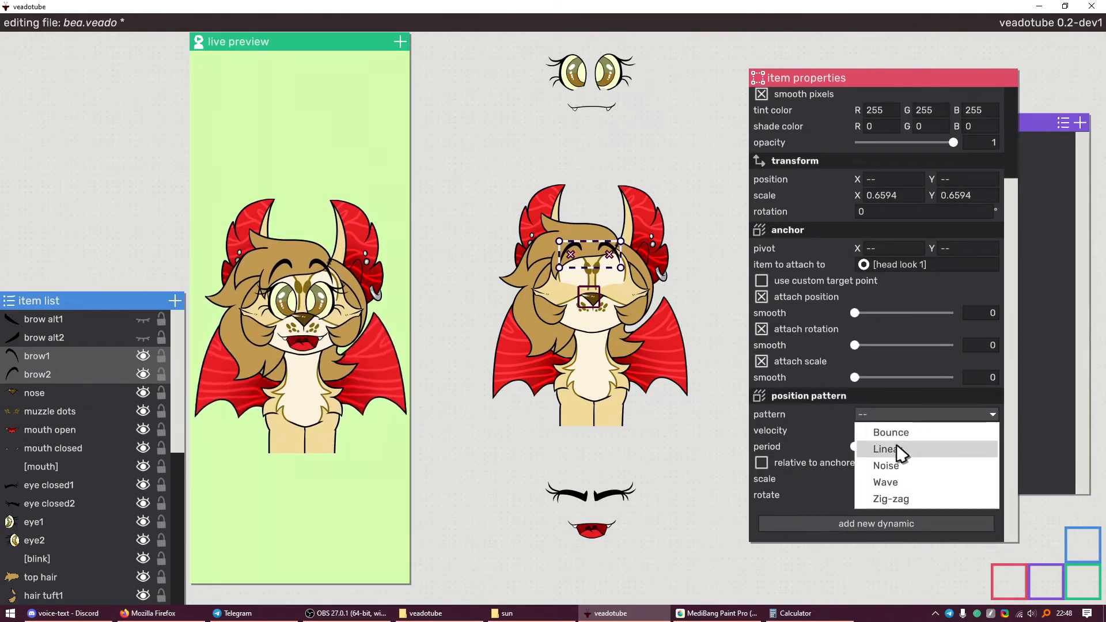
click(910, 484)
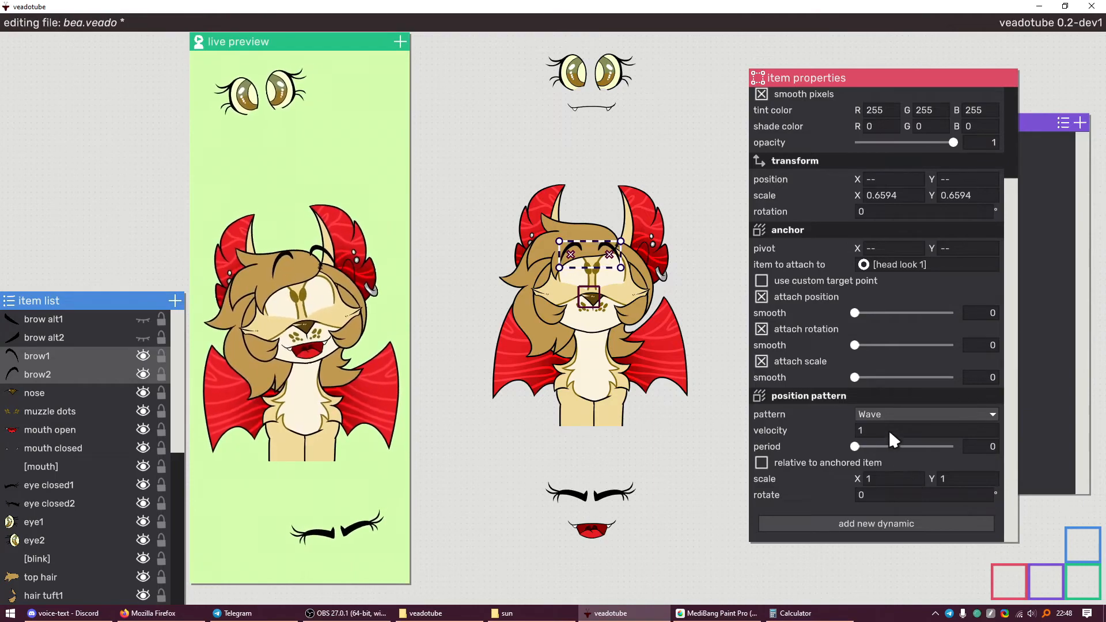
click(881, 479)
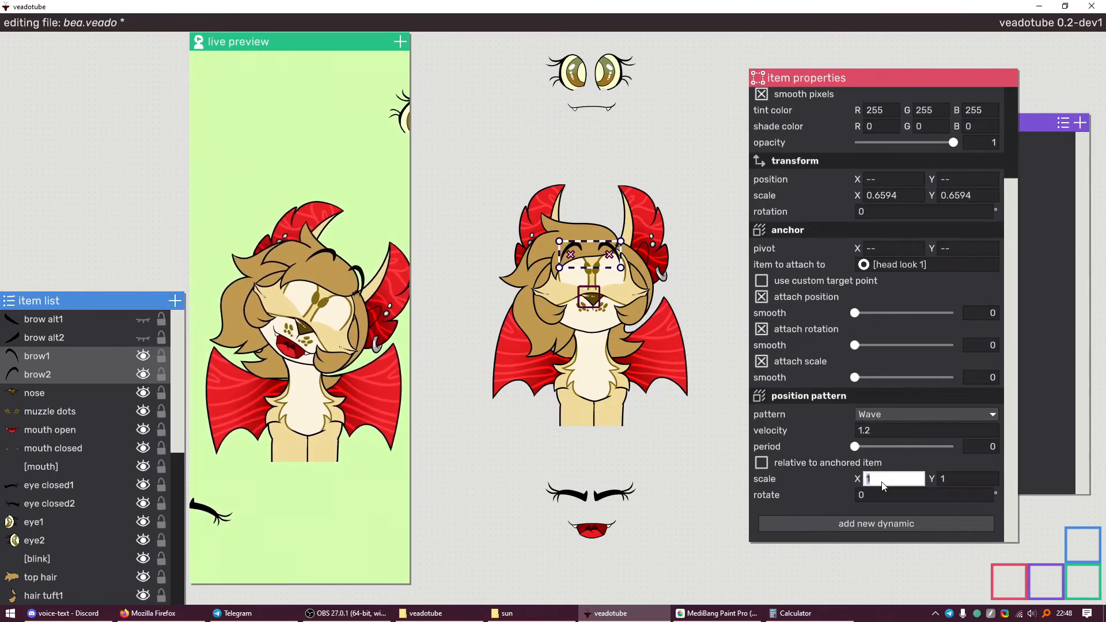
text(0)
key(Return)
click(845, 466)
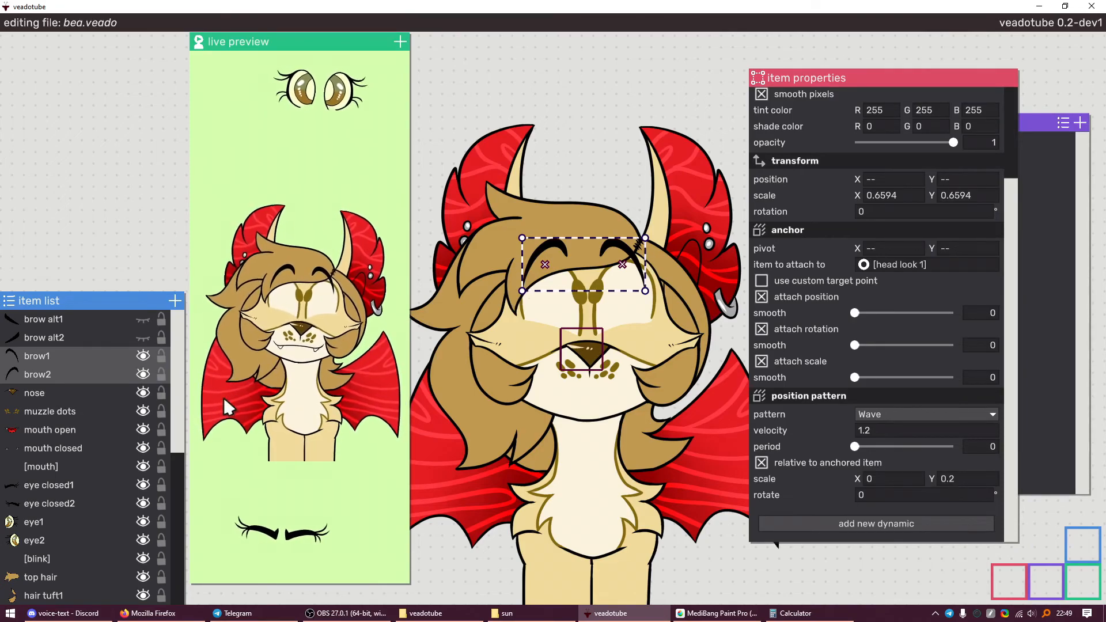
scroll(595, 301, up, 3)
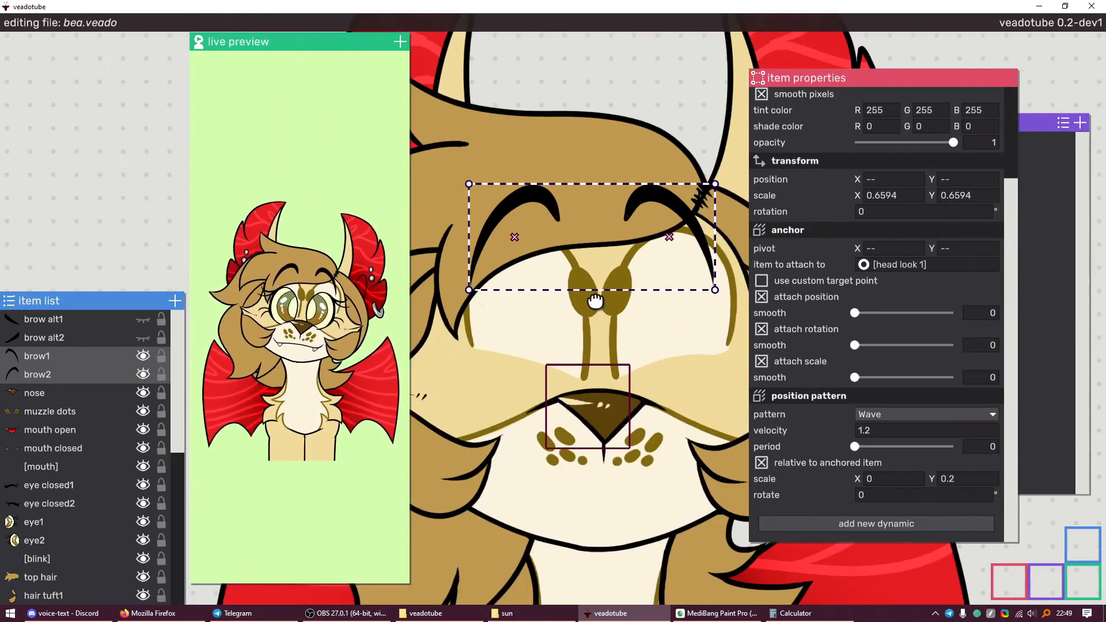